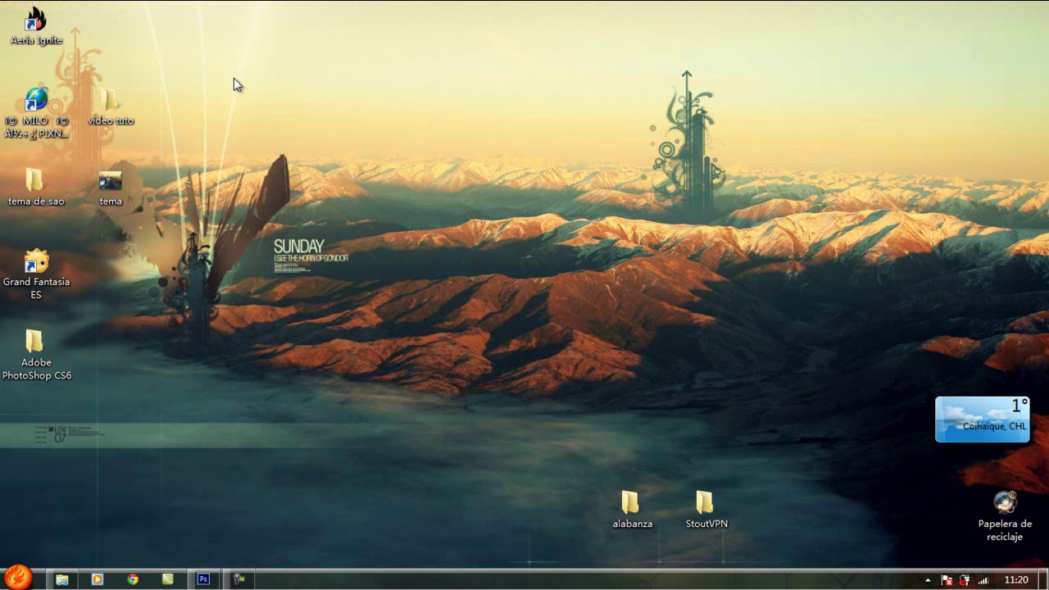
# Open Guide win7 style builder from the SadielSoftware program group and launch Windows Style Builder from it.
pyautogui.moveTo(145, 33); pyautogui.dragTo(688, 315)
pyautogui.click(18, 578)
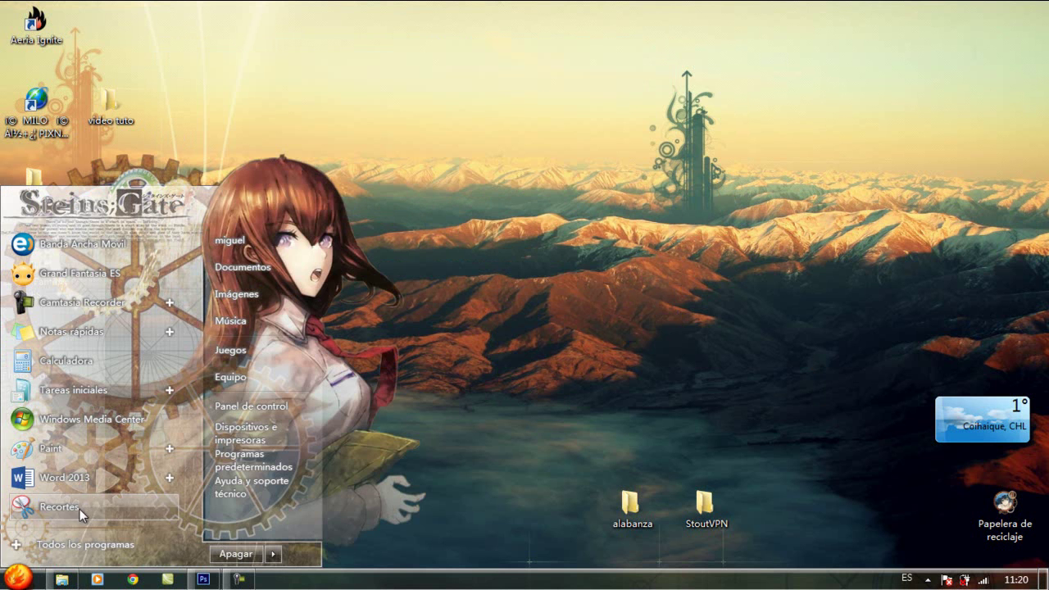
pyautogui.click(82, 544)
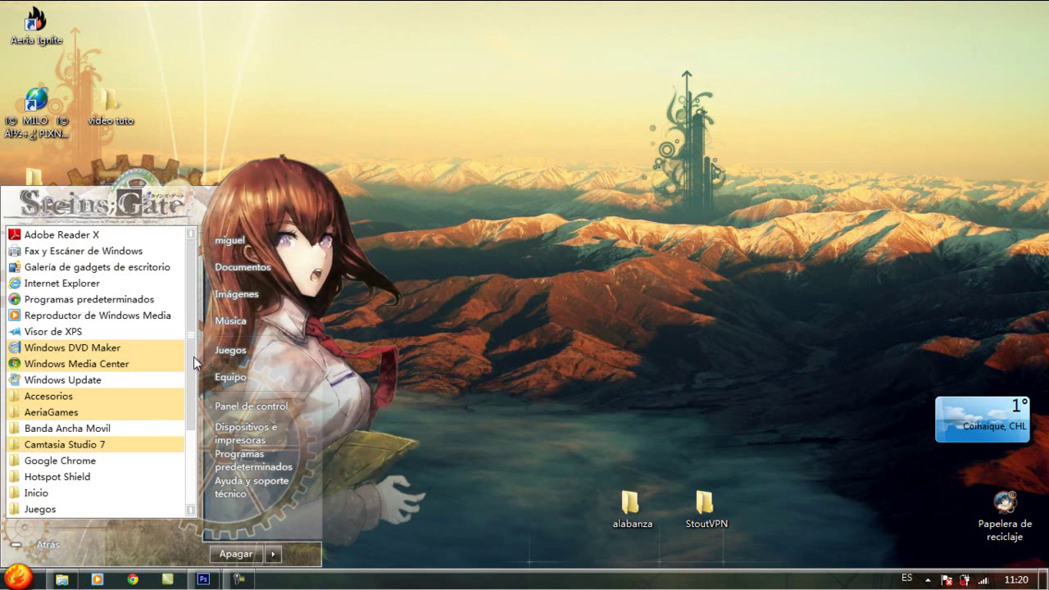
pyautogui.scroll(-2, 182, 453)
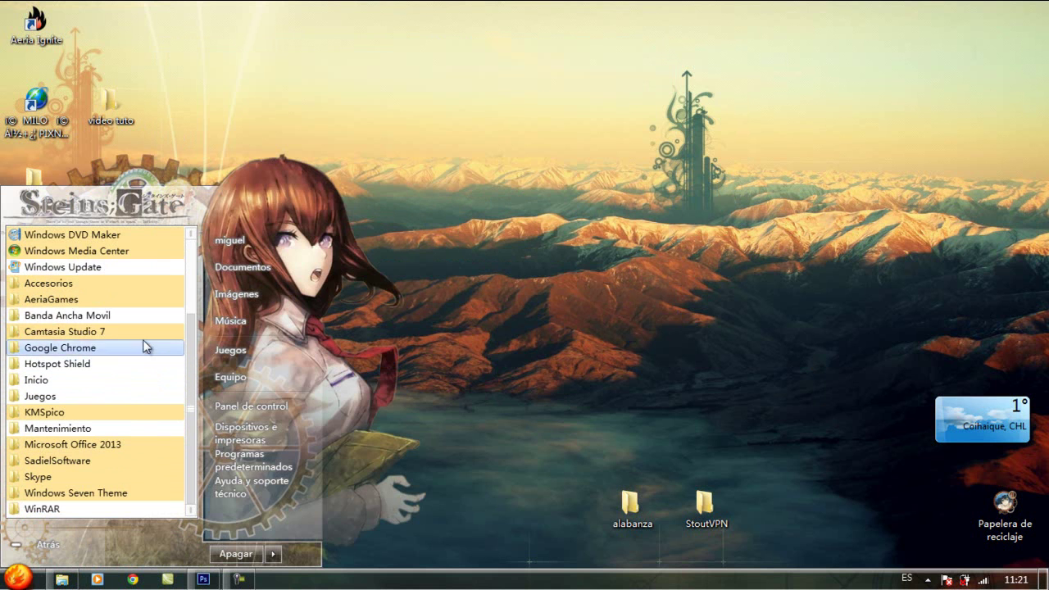
pyautogui.click(168, 461)
pyautogui.click(149, 508)
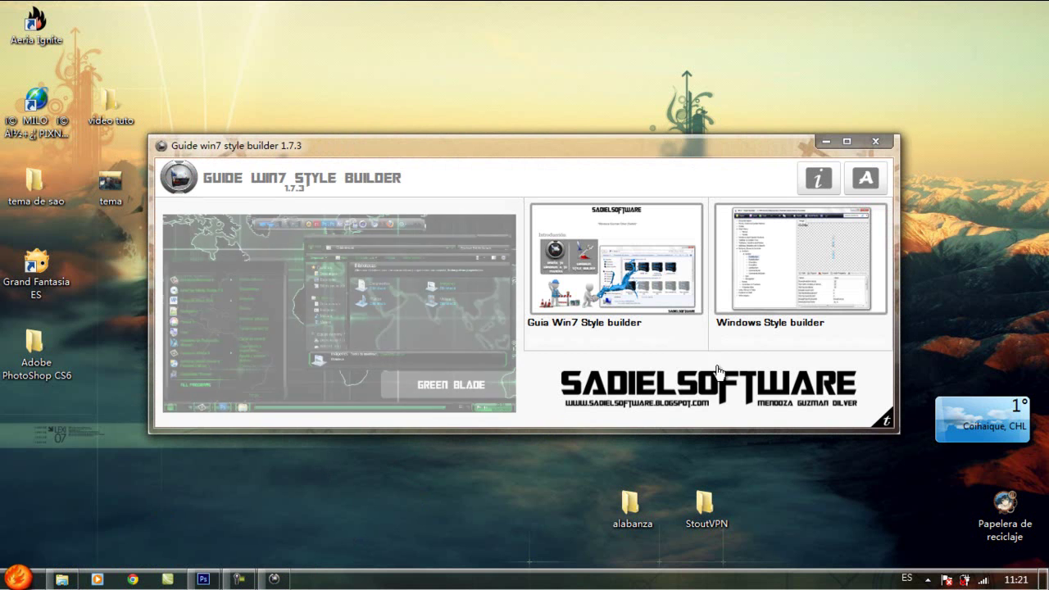
pyautogui.click(827, 144)
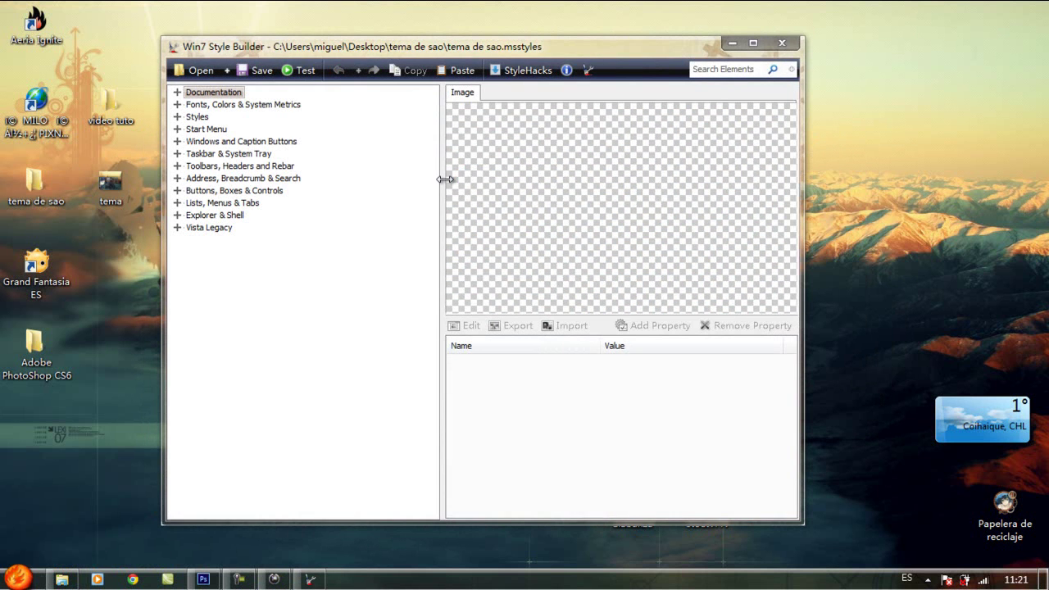
# Narrow the element tree, move the builder window aside and open the existing visual style "tema de sao".
pyautogui.moveTo(444, 175); pyautogui.dragTo(356, 178)
pyautogui.moveTo(500, 47); pyautogui.dragTo(703, 24)
pyautogui.click(398, 47)
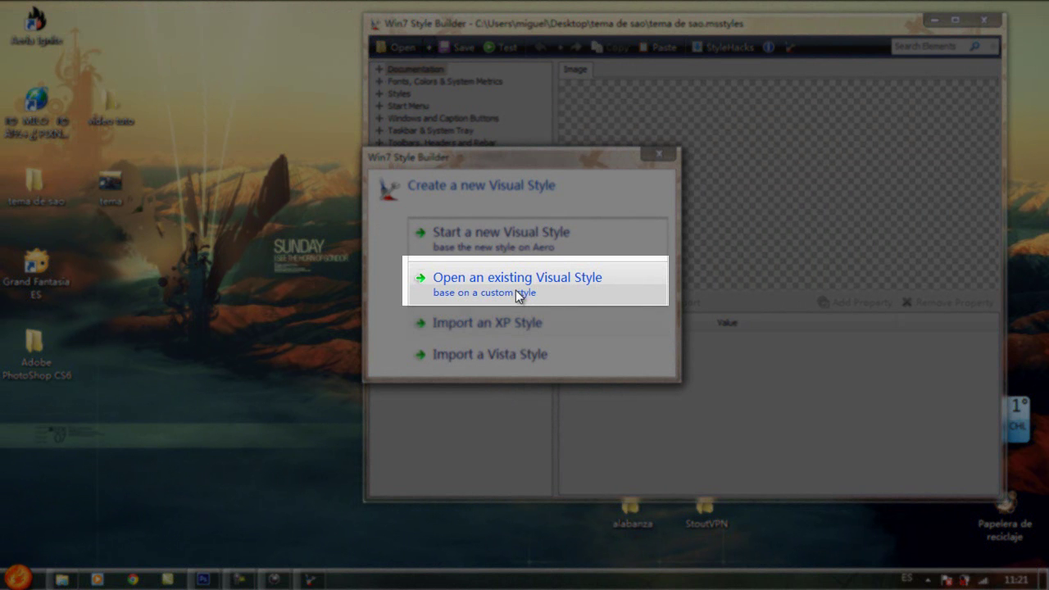
pyautogui.click(521, 282)
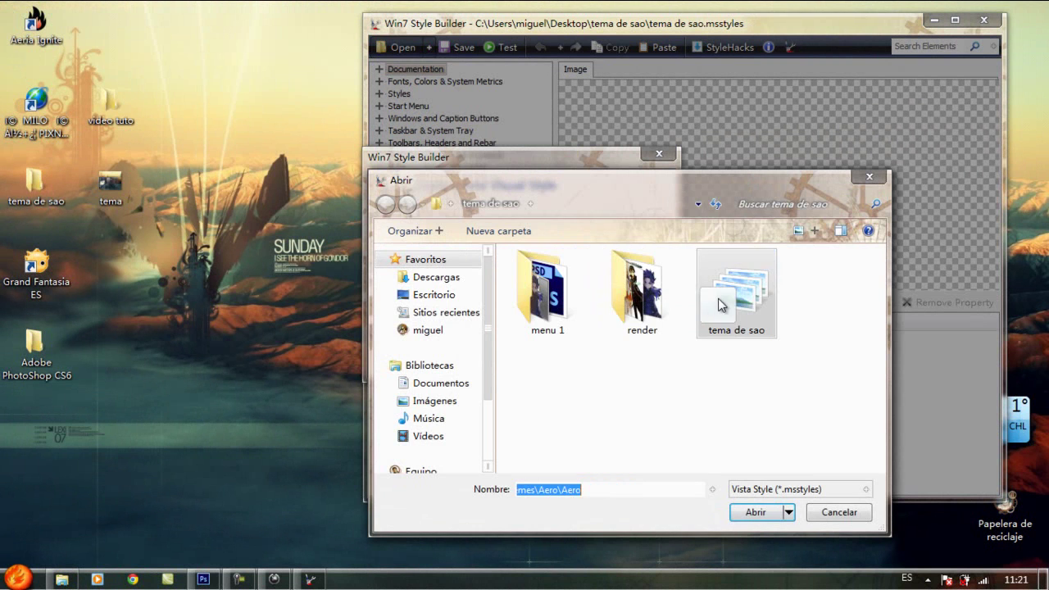
pyautogui.click(718, 300)
pyautogui.doubleClick(718, 298)
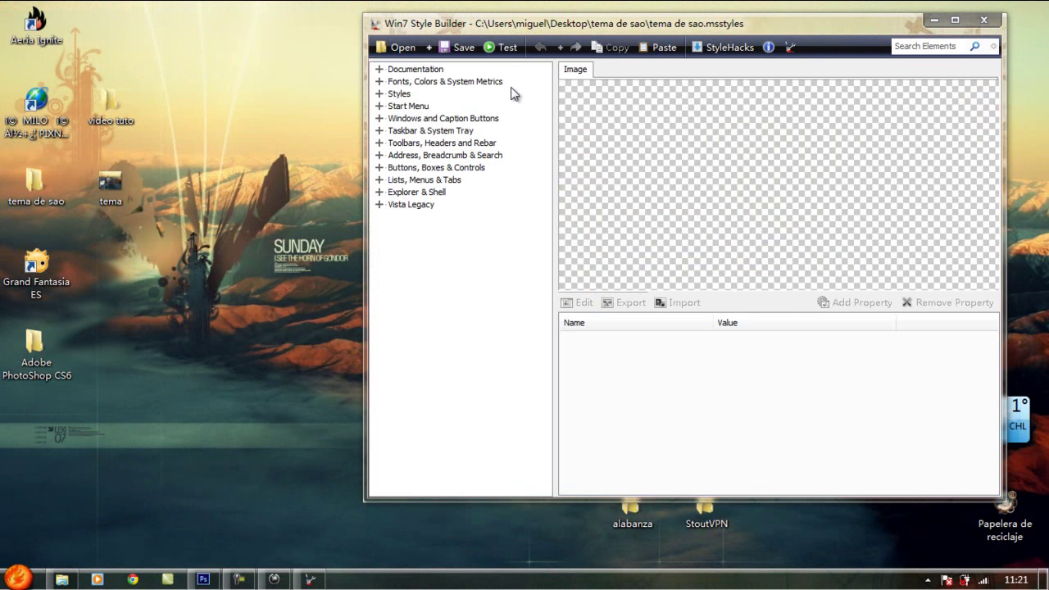
# Test the visual style, close the Control Preview, minimize the builder and display the themed Start menu.
pyautogui.click(504, 48)
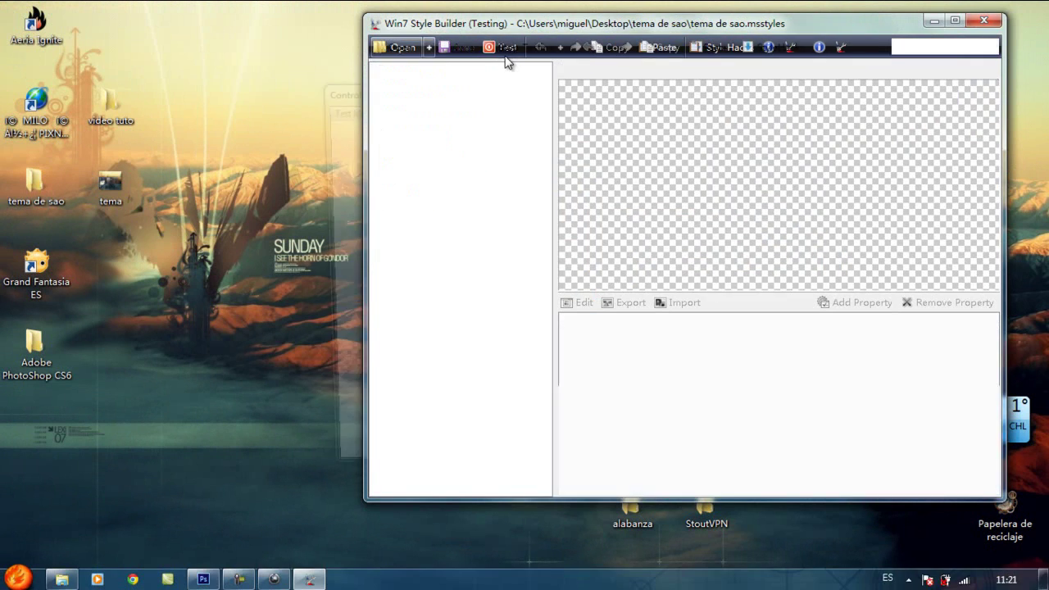
pyautogui.click(349, 84)
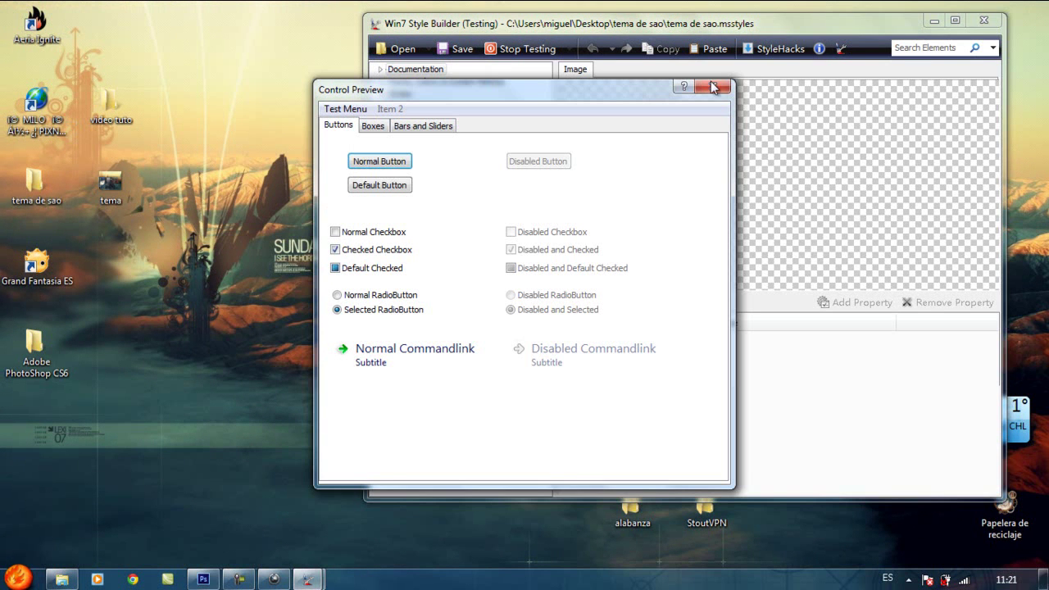
pyautogui.click(712, 85)
pyautogui.click(938, 19)
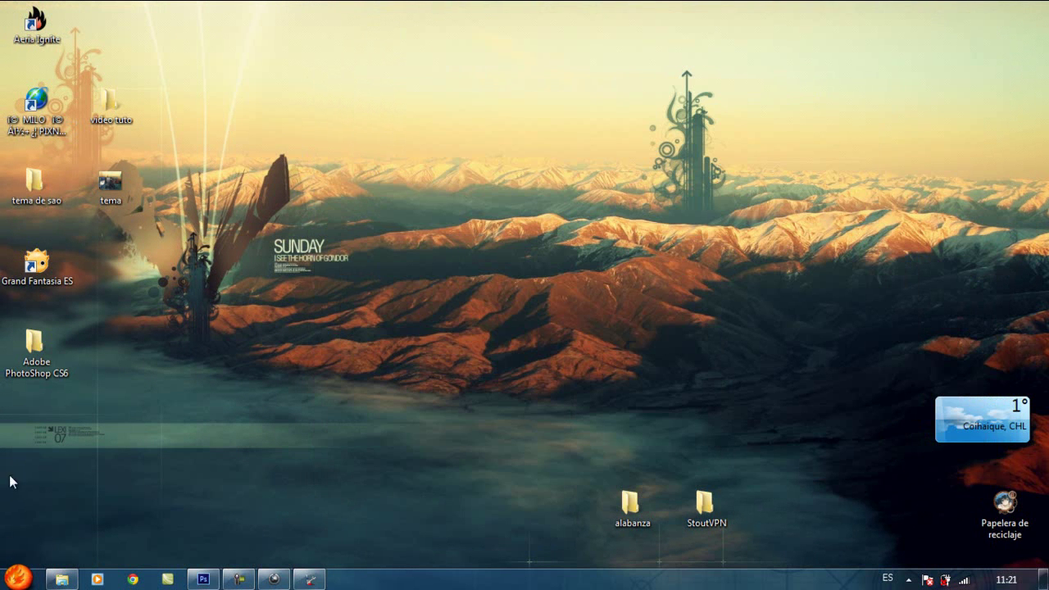
pyautogui.click(18, 577)
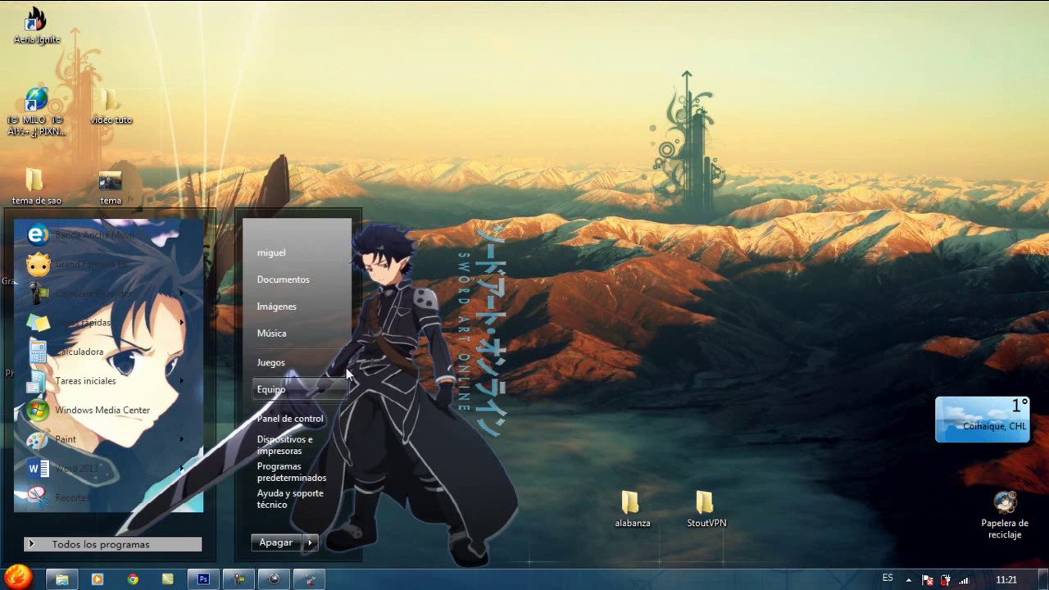
# Hide the desktop icons.
pyautogui.click(659, 189)
pyautogui.rightClick(660, 189)
pyautogui.moveTo(690, 207)
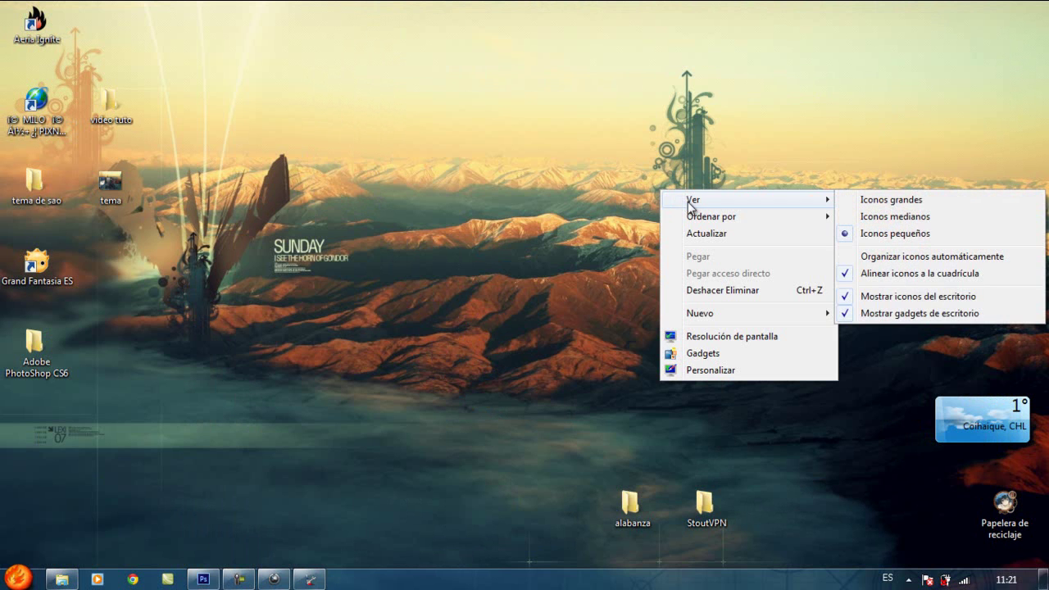
pyautogui.click(867, 297)
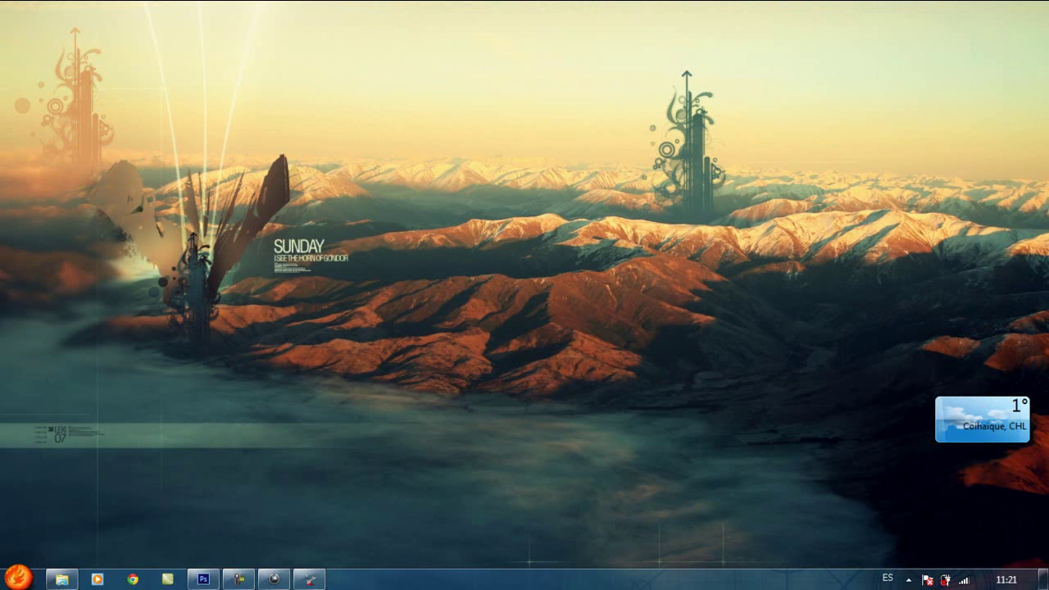
# Examine the themed Start menu, including its list of all programs and the Notas rápidas task list.
pyautogui.press('super')
pyautogui.click(96, 539)
pyautogui.click(96, 540)
pyautogui.click(95, 544)
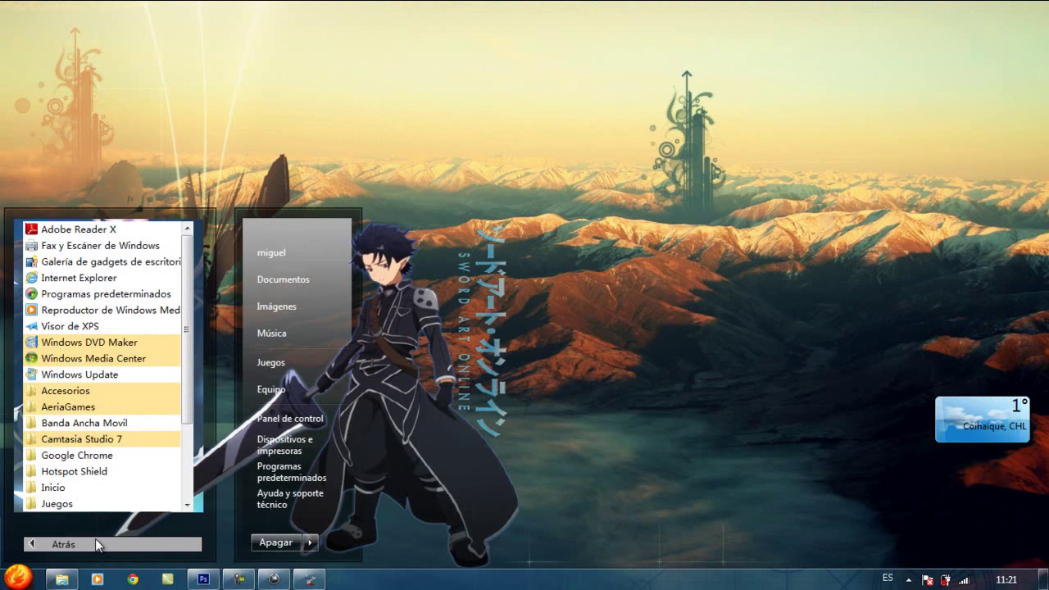
pyautogui.click(95, 541)
pyautogui.moveTo(149, 331)
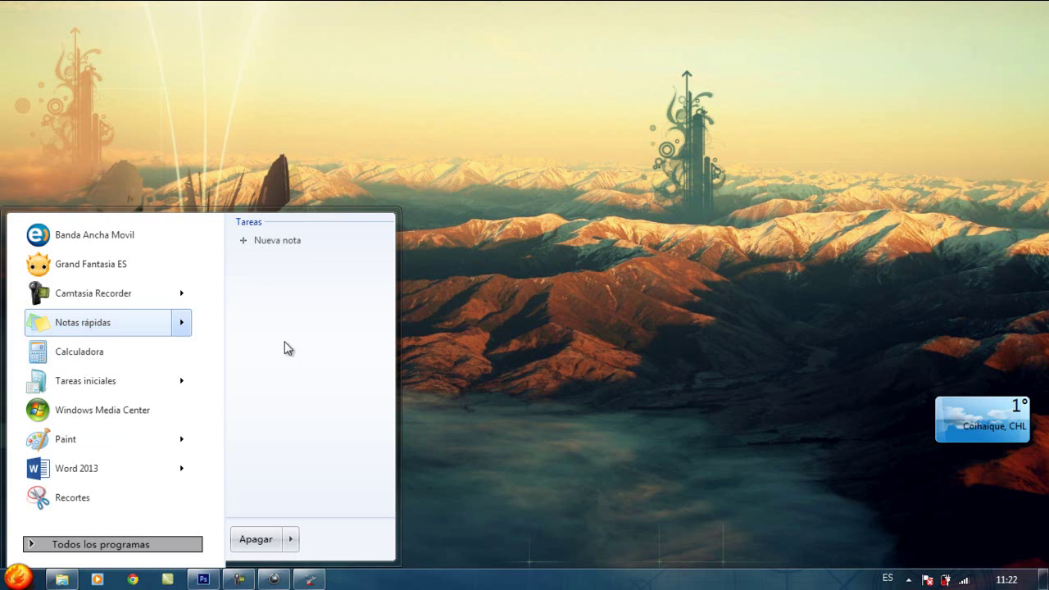
pyautogui.click(521, 419)
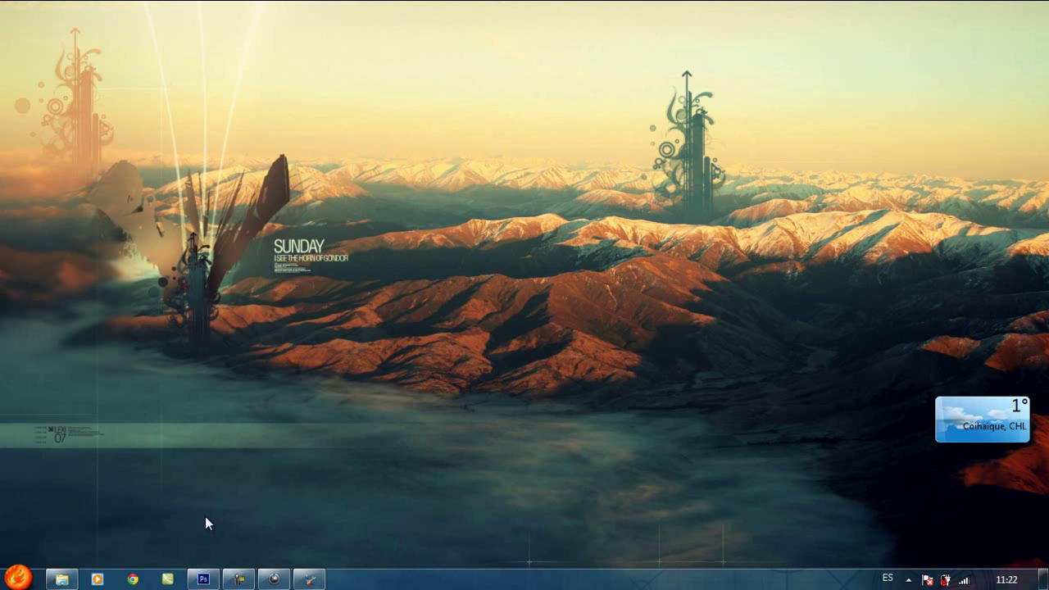
# Look through the images and PSD files in the "menu 1" folder inside "tema de sao".
pyautogui.click(62, 579)
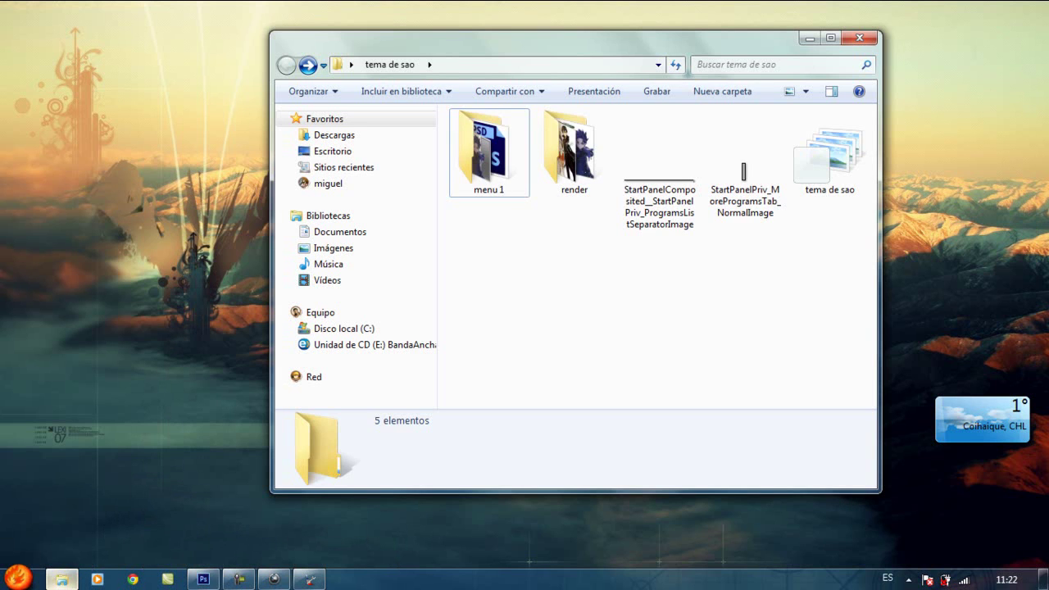
pyautogui.doubleClick(509, 175)
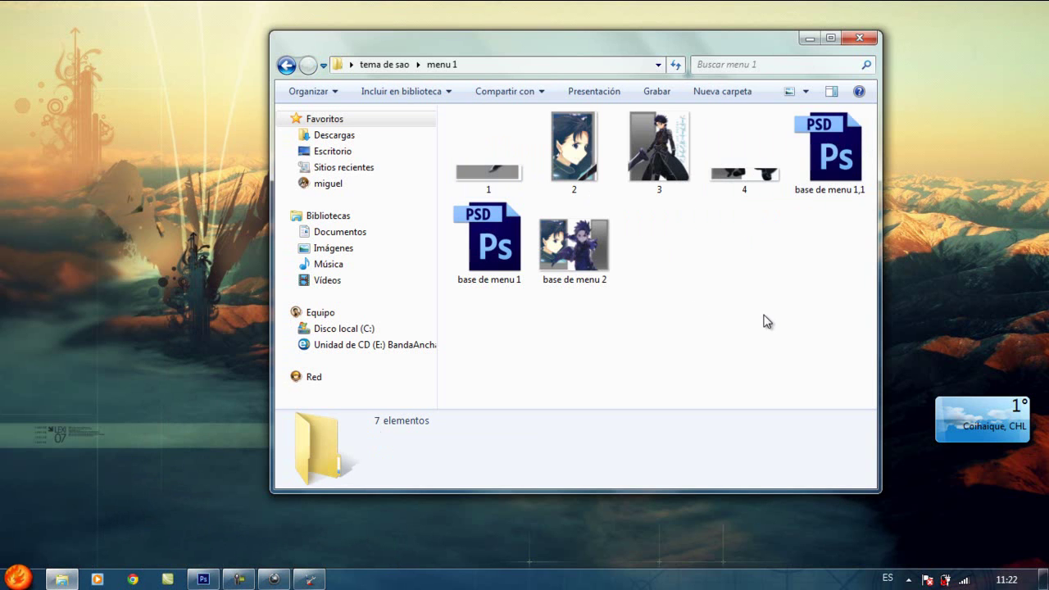
pyautogui.click(812, 38)
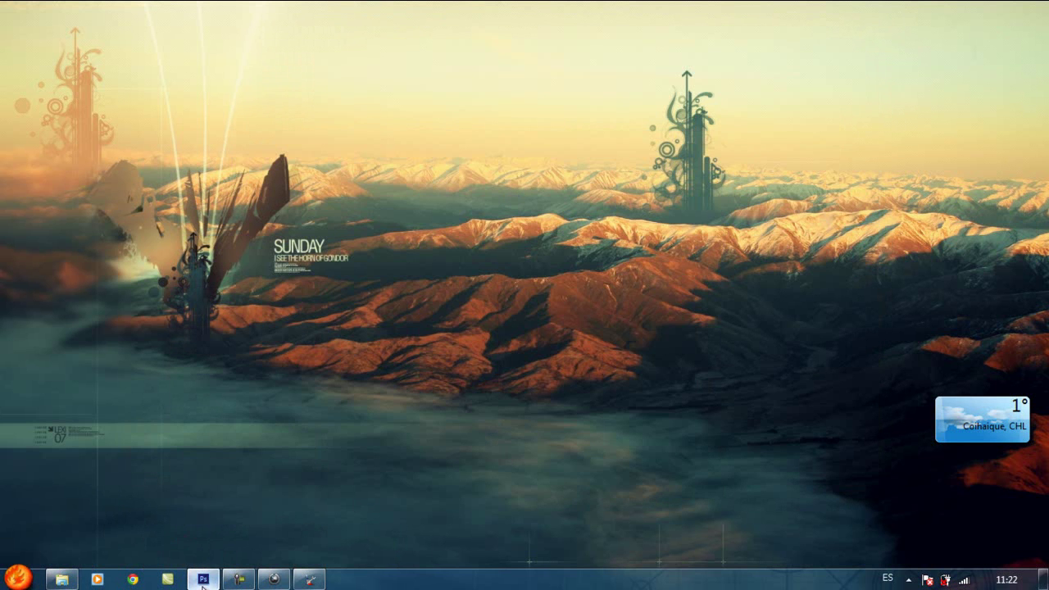
# Switch to Photoshop, revert "base de menu 1,1.psd" to the Cambio de nombre history state before the crops, and select the Move tool.
pyautogui.click(204, 580)
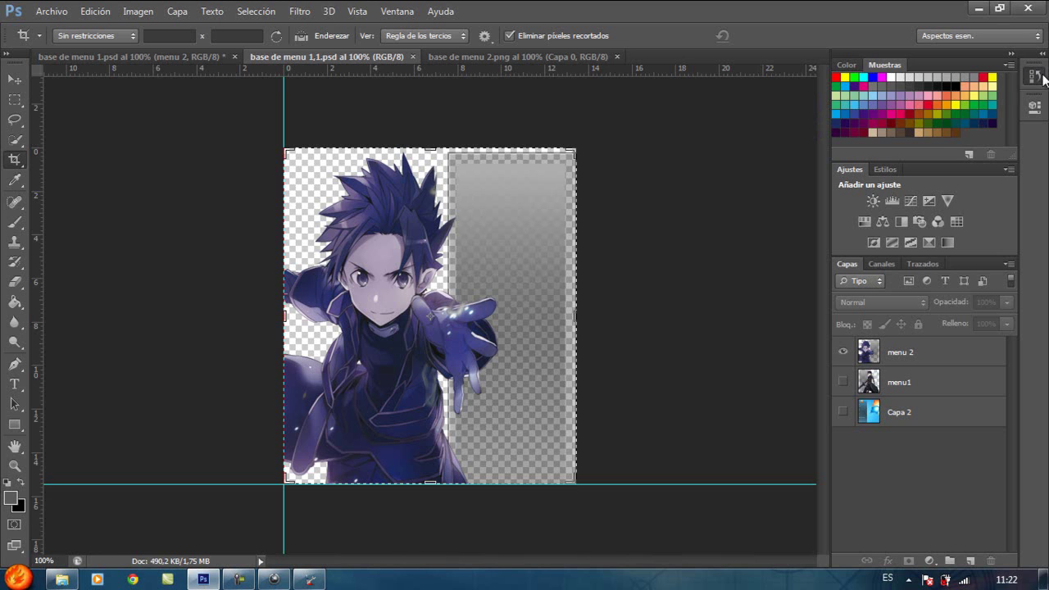
pyautogui.click(1030, 77)
pyautogui.click(901, 109)
pyautogui.click(922, 94)
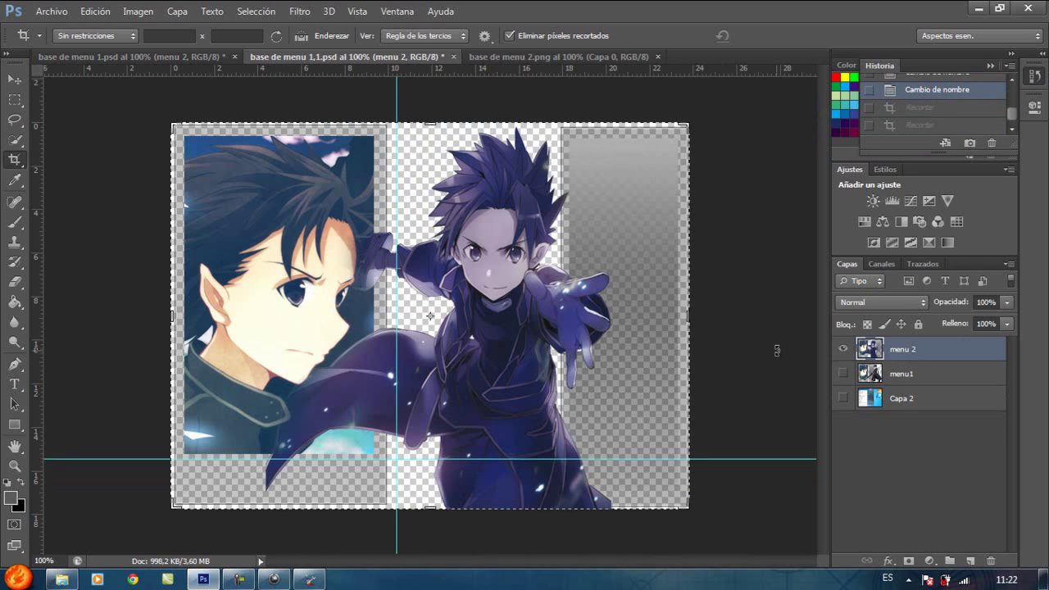
pyautogui.click(18, 82)
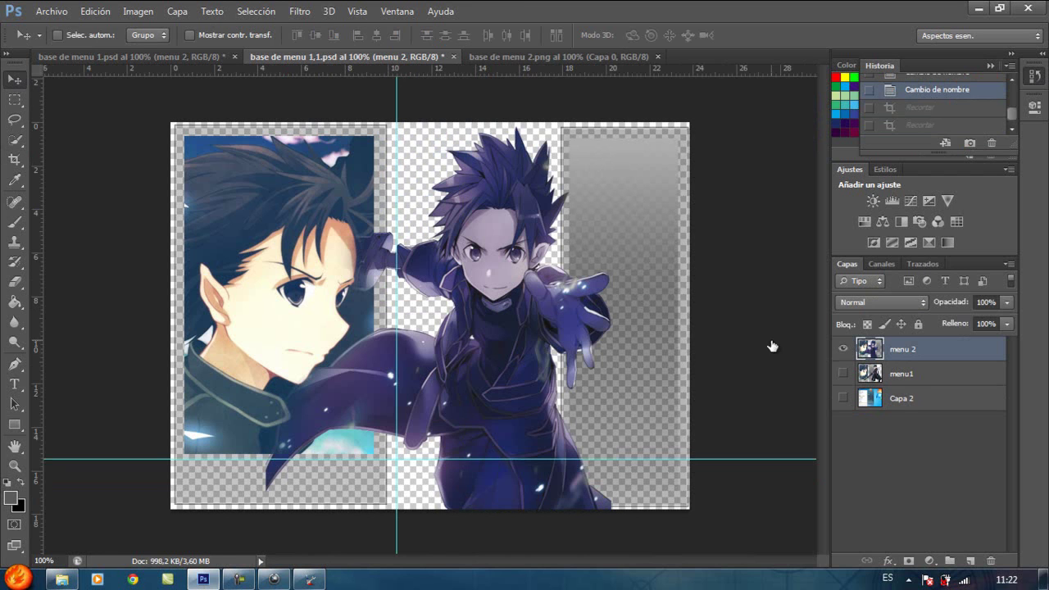
# Show the "menu1" layer instead of "menu 2" and compare the design with the themed Start menu.
pyautogui.click(844, 350)
pyautogui.click(845, 373)
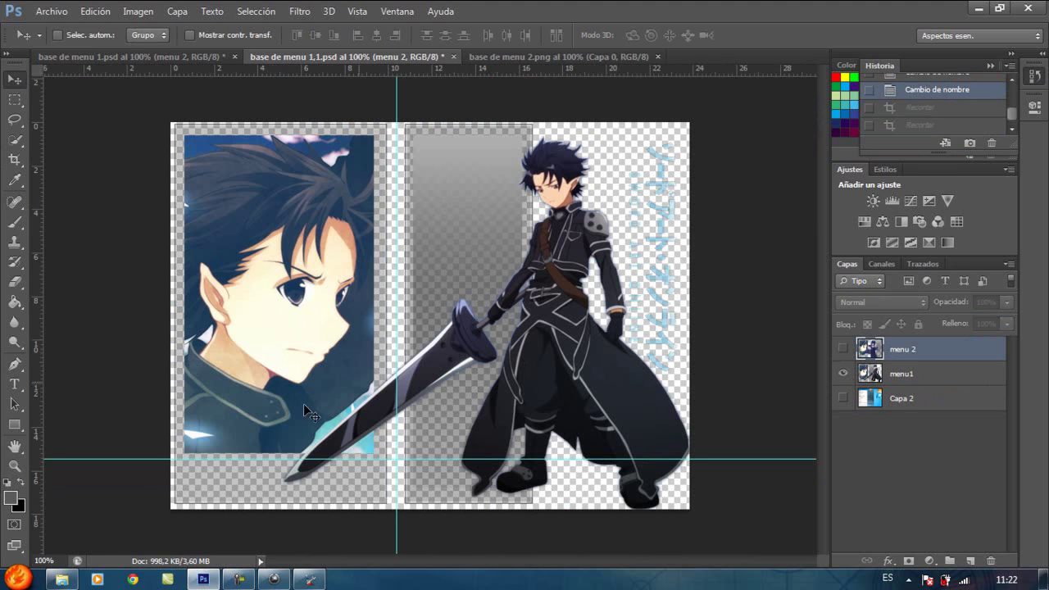
pyautogui.click(18, 578)
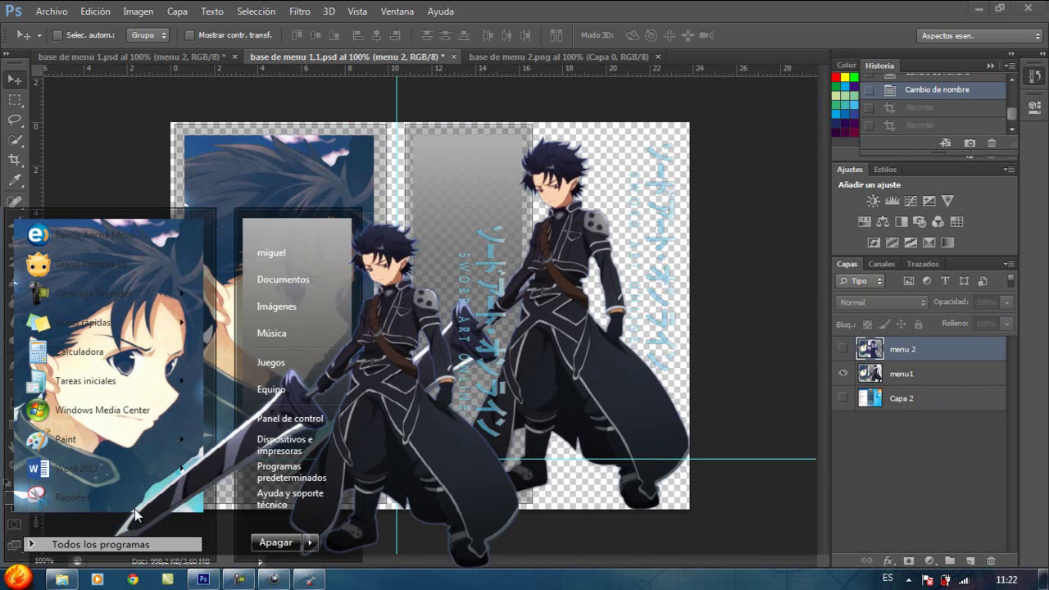
pyautogui.click(665, 534)
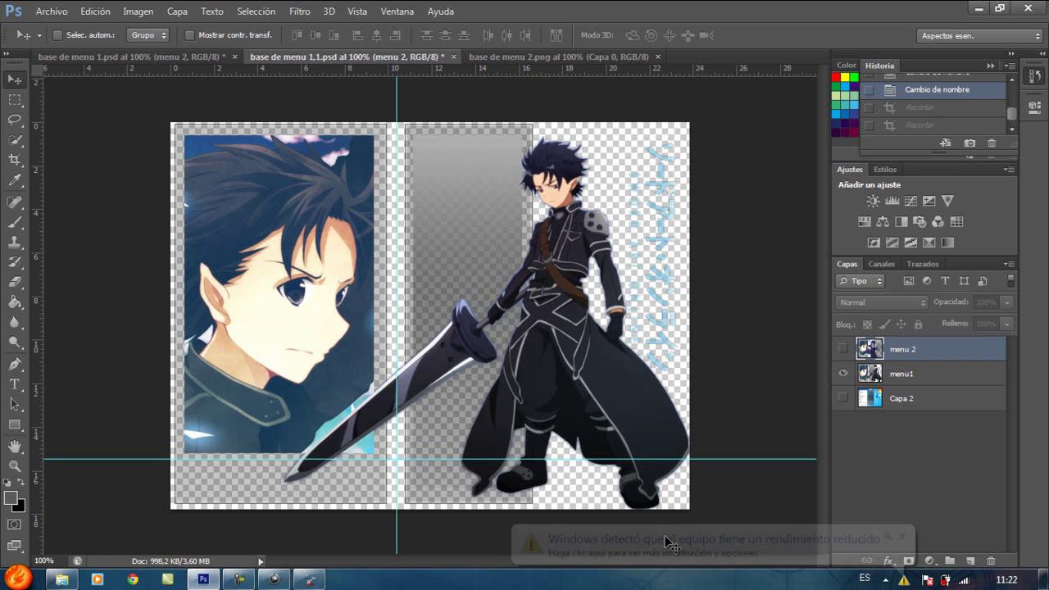
# Open the Windows performance notification and keep the current color scheme.
pyautogui.click(667, 541)
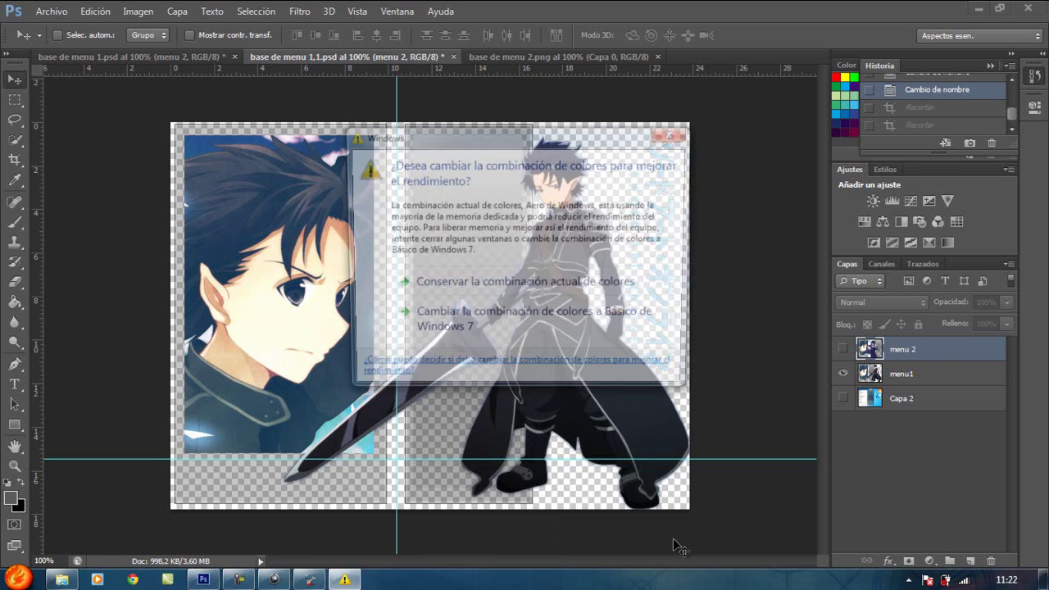
pyautogui.click(464, 286)
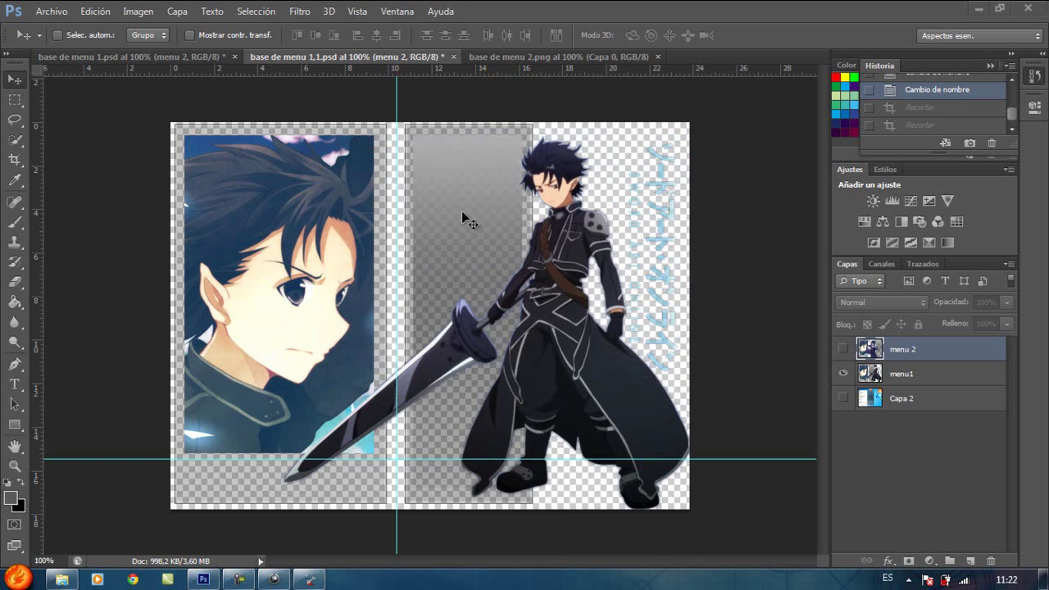
# Examine the Start menu's pinned program list and how its background changes when a program's recent items are displayed.
pyautogui.click(18, 575)
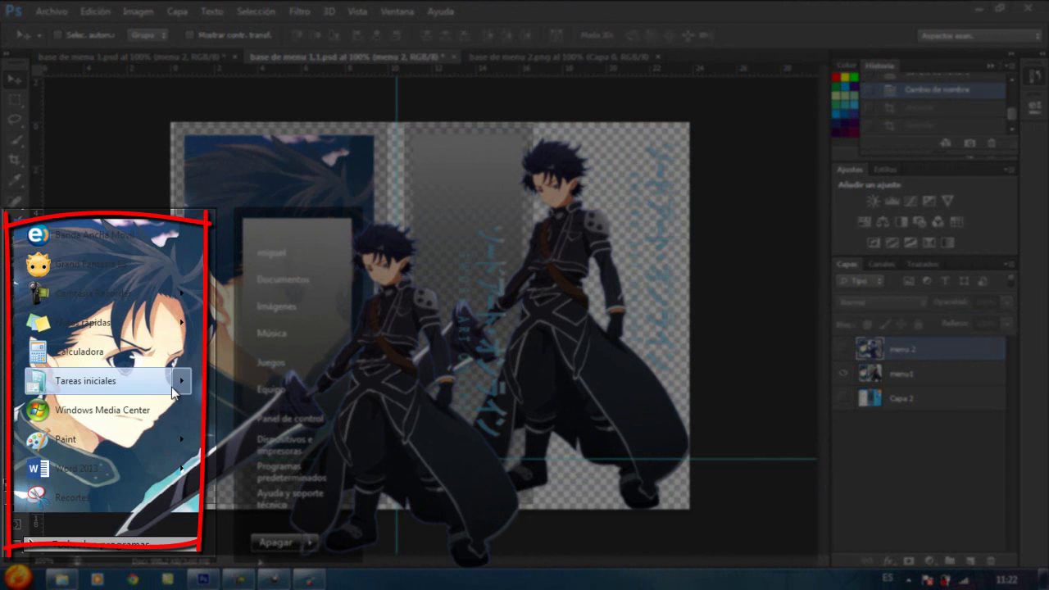
pyautogui.moveTo(62, 491)
pyautogui.mouseDown()
pyautogui.moveTo(146, 402)
pyautogui.moveTo(135, 400)
pyautogui.moveTo(131, 354)
pyautogui.moveTo(98, 458)
pyautogui.moveTo(102, 439)
pyautogui.mouseUp()
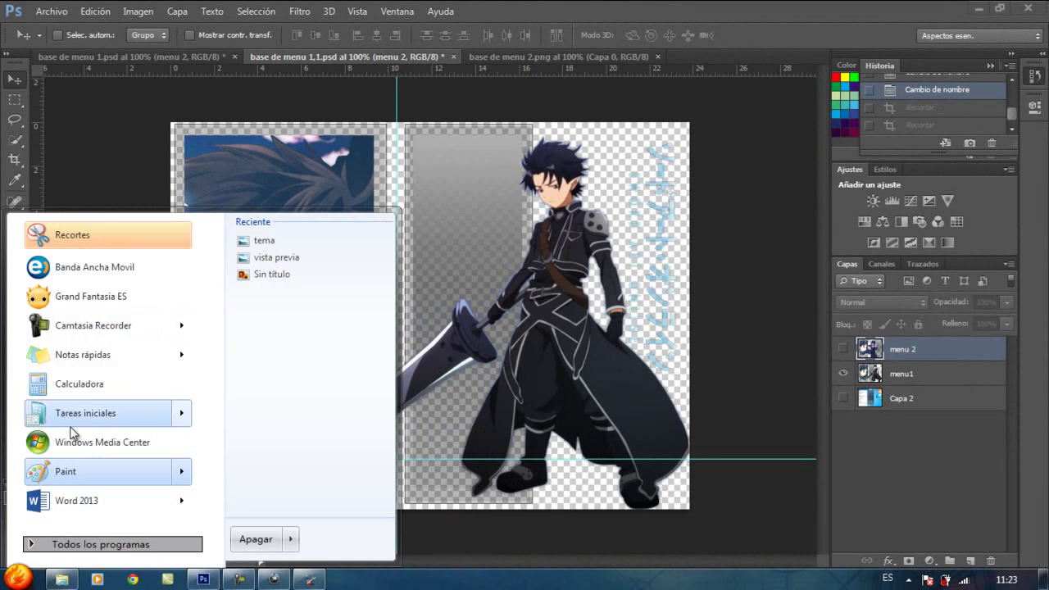
pyautogui.moveTo(137, 315)
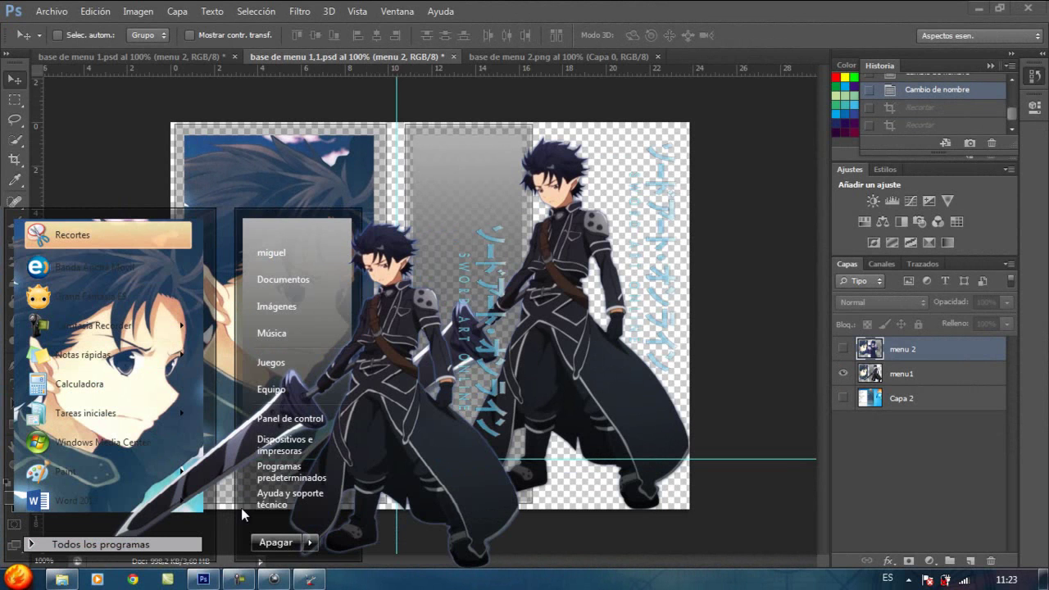
pyautogui.click(692, 518)
# Hide the "menu1" layer, show the "menu 2" layer and compare its design with the themed Start menu.
pyautogui.click(844, 373)
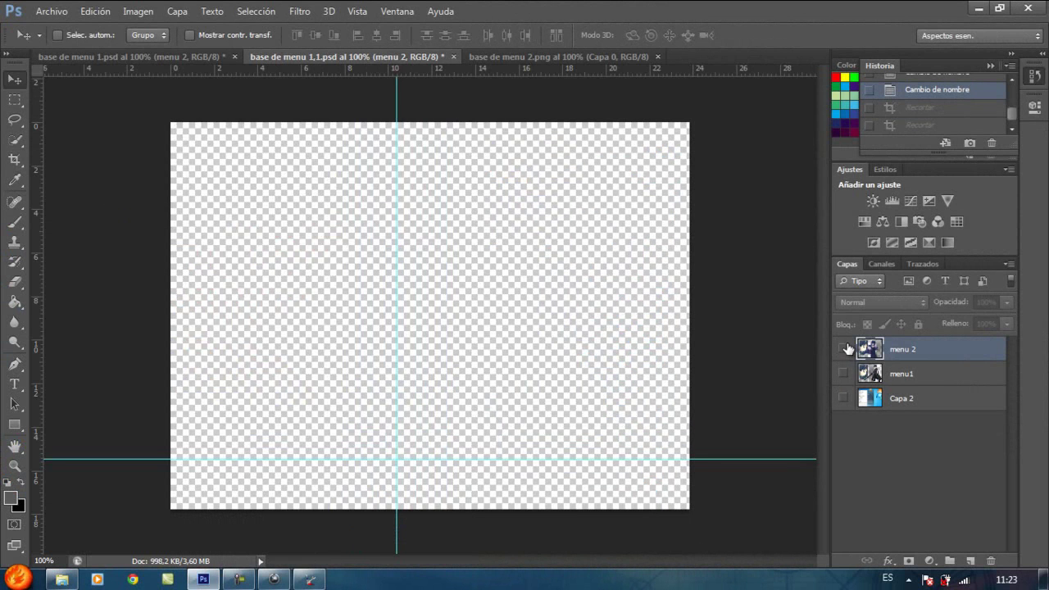
pyautogui.click(843, 348)
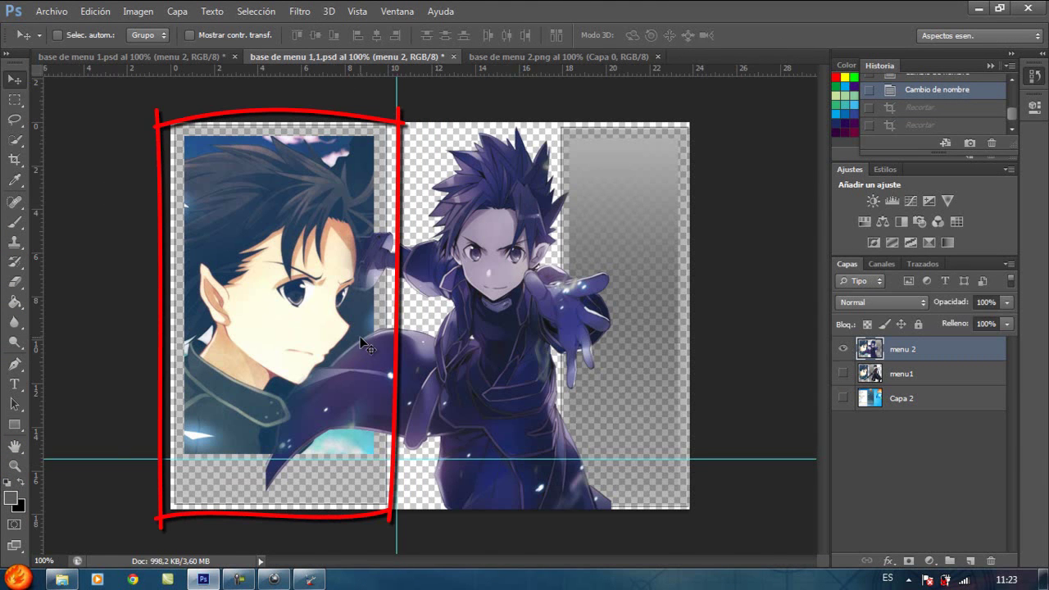
pyautogui.click(28, 565)
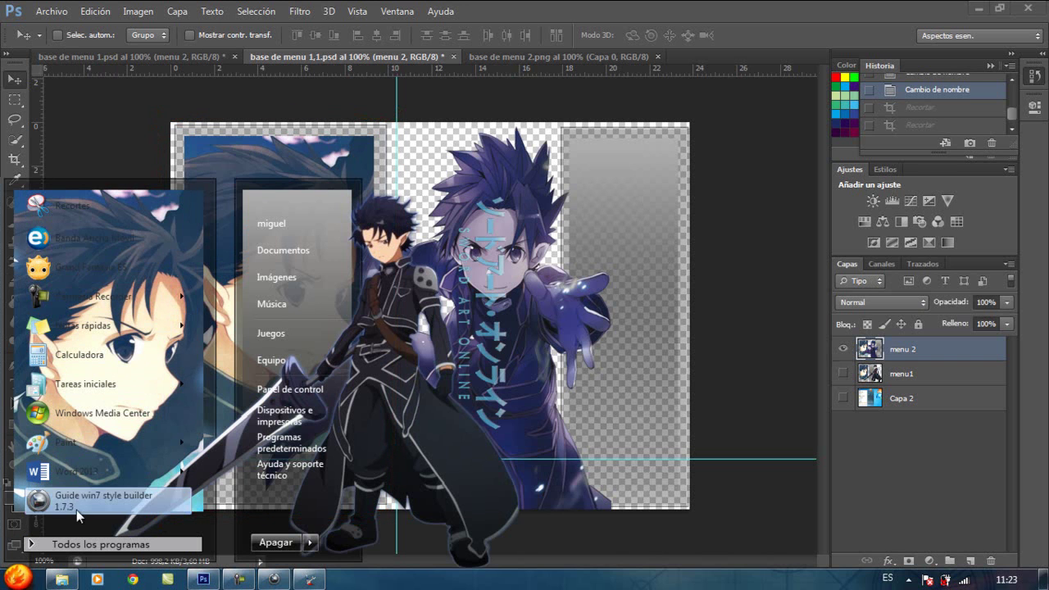
pyautogui.click(292, 115)
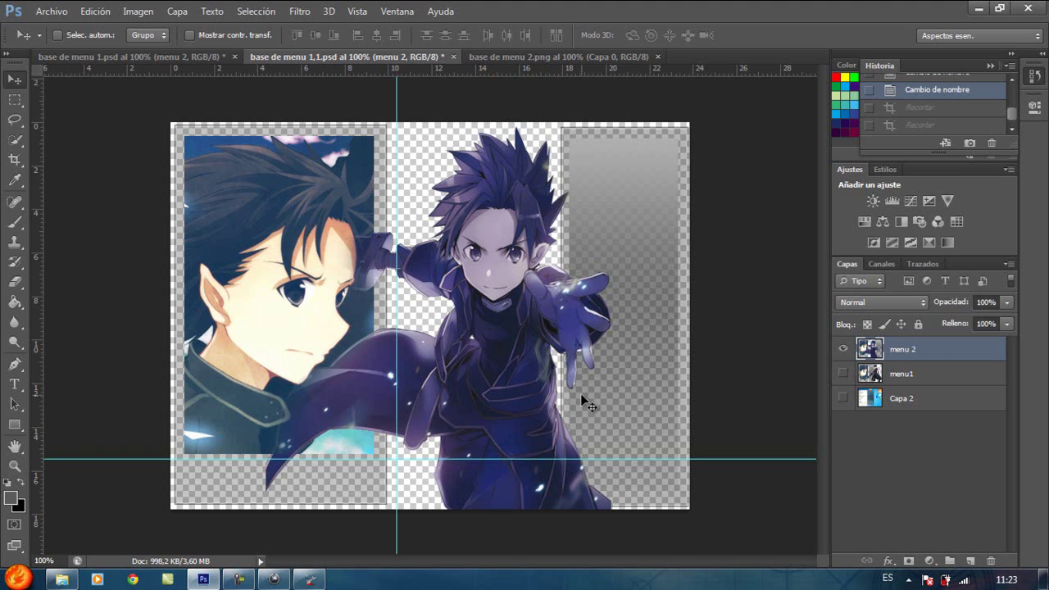
# Show the "menu1" layer, hide "menu 2" and compare the visible design with the themed Start menu.
pyautogui.click(842, 373)
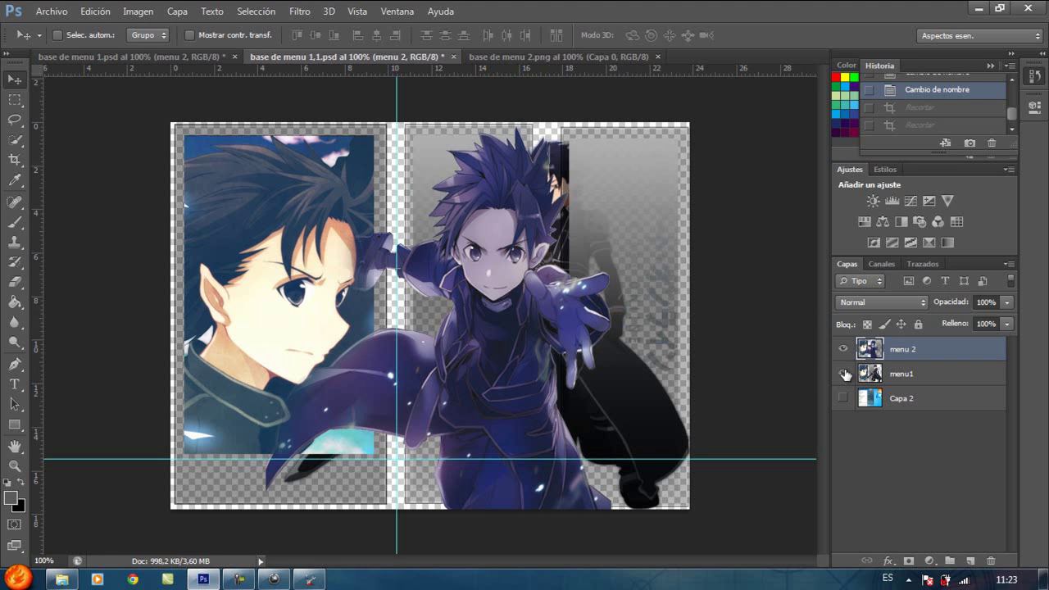
pyautogui.click(844, 349)
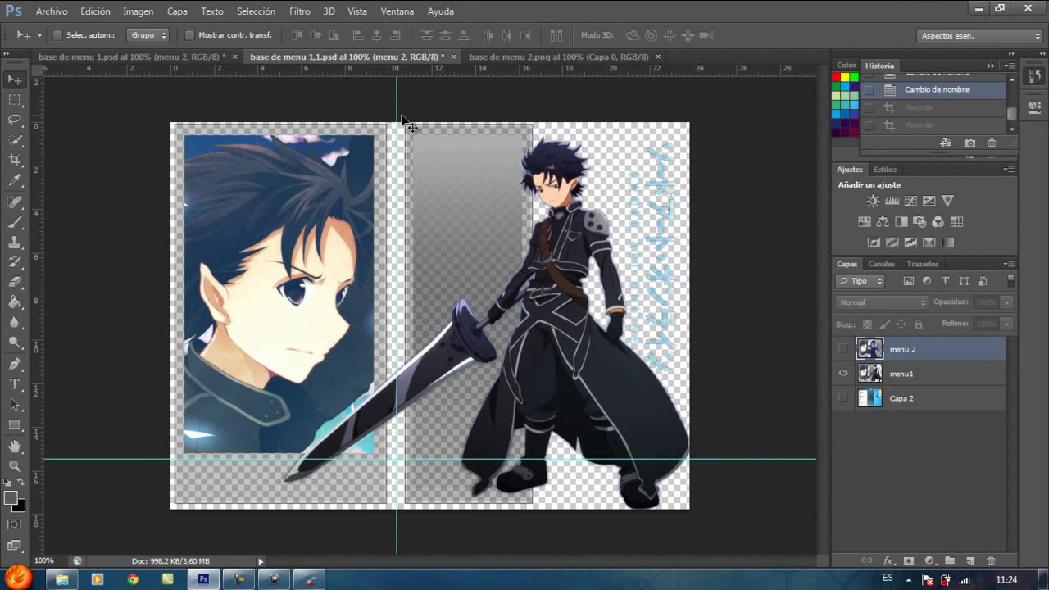
pyautogui.click(18, 577)
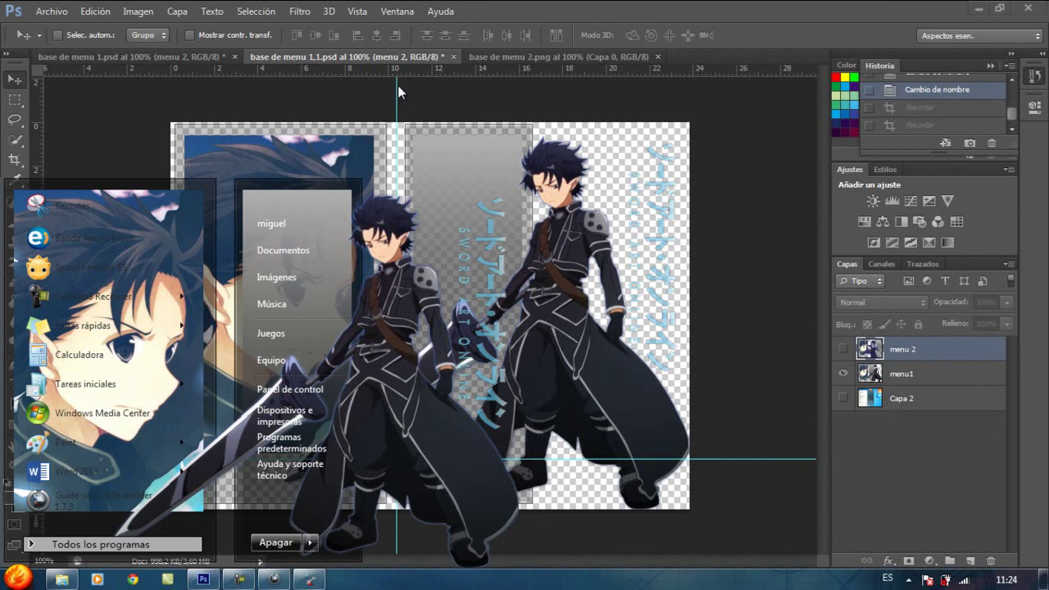
pyautogui.click(374, 103)
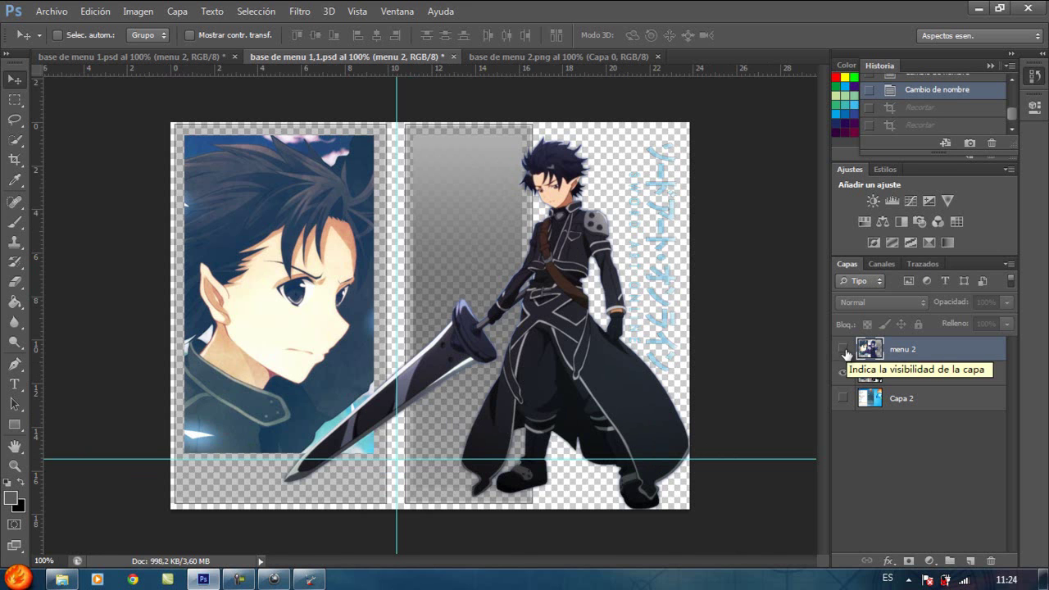
# Examine the original Start menu screenshot on the "Capa 2" layer alone, and return to showing only "menu1".
pyautogui.click(843, 374)
pyautogui.click(843, 399)
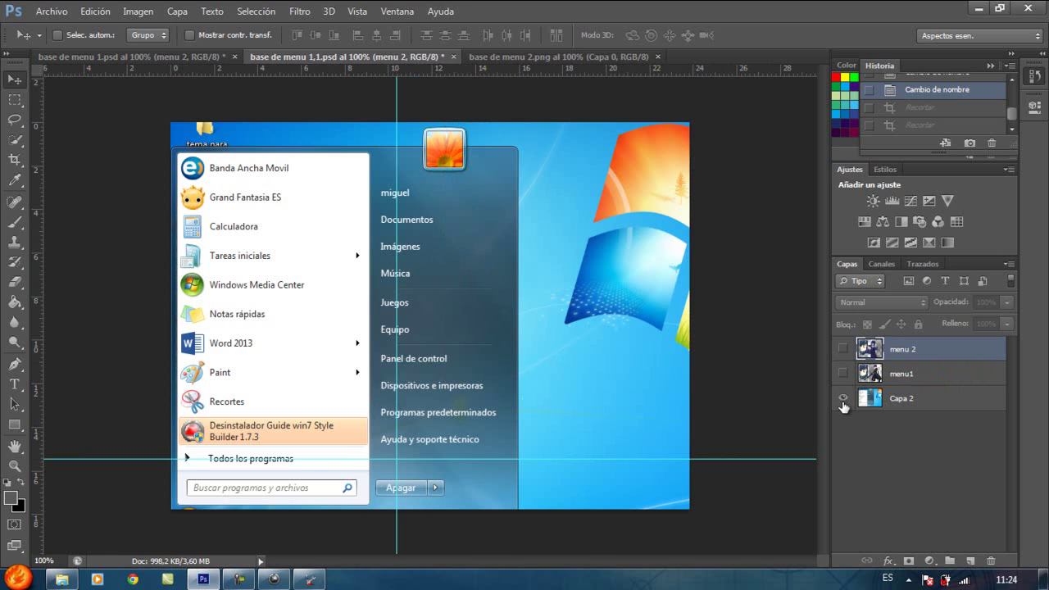
pyautogui.click(843, 399)
pyautogui.click(843, 374)
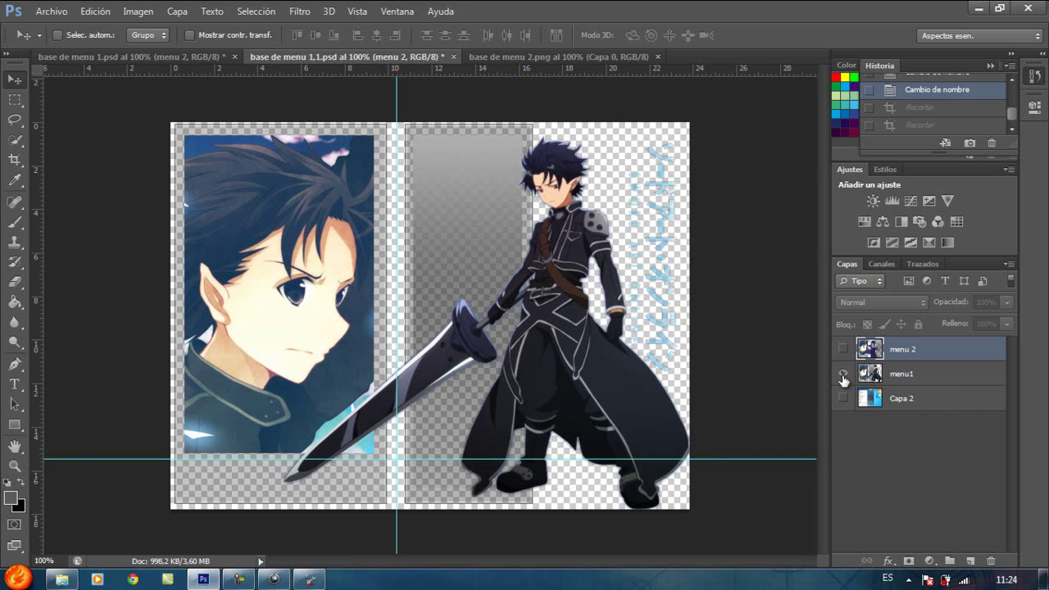
# Leave only the "menu 2" layer visible and close the "base de menu 2.png" document.
pyautogui.click(843, 375)
pyautogui.click(10, 582)
pyautogui.click(628, 443)
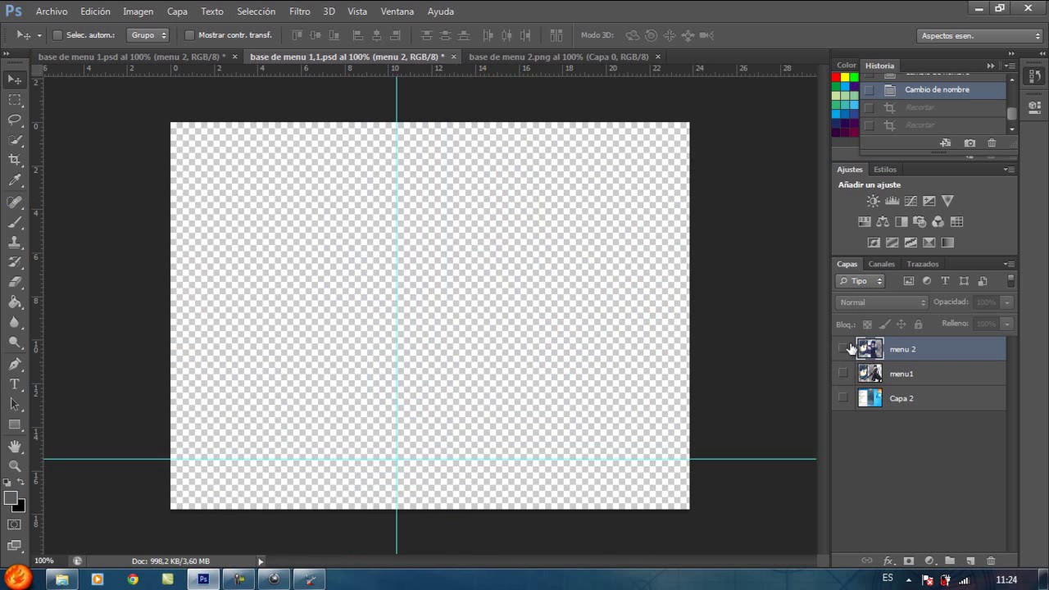
pyautogui.click(843, 349)
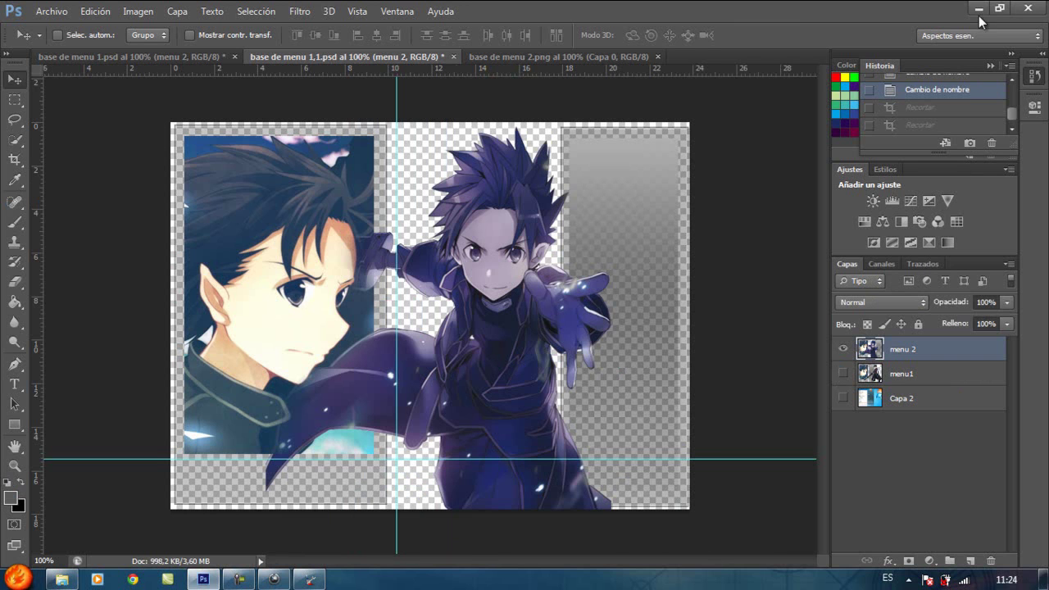
pyautogui.click(843, 374)
pyautogui.click(846, 374)
pyautogui.click(658, 57)
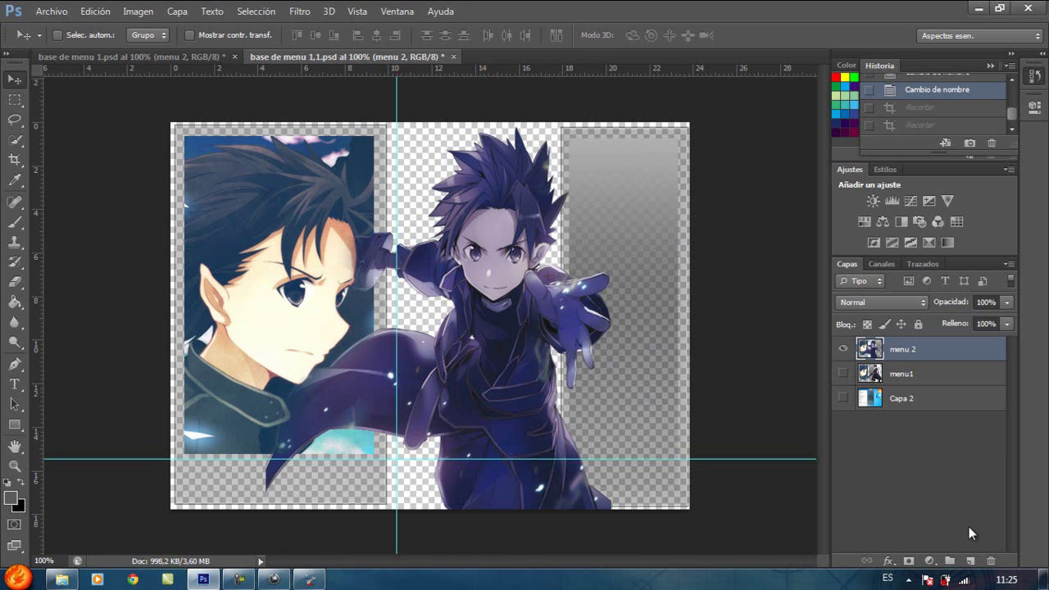
# Crop the canvas to the lower-left section bounded by the vertical and horizontal guides.
pyautogui.click(15, 159)
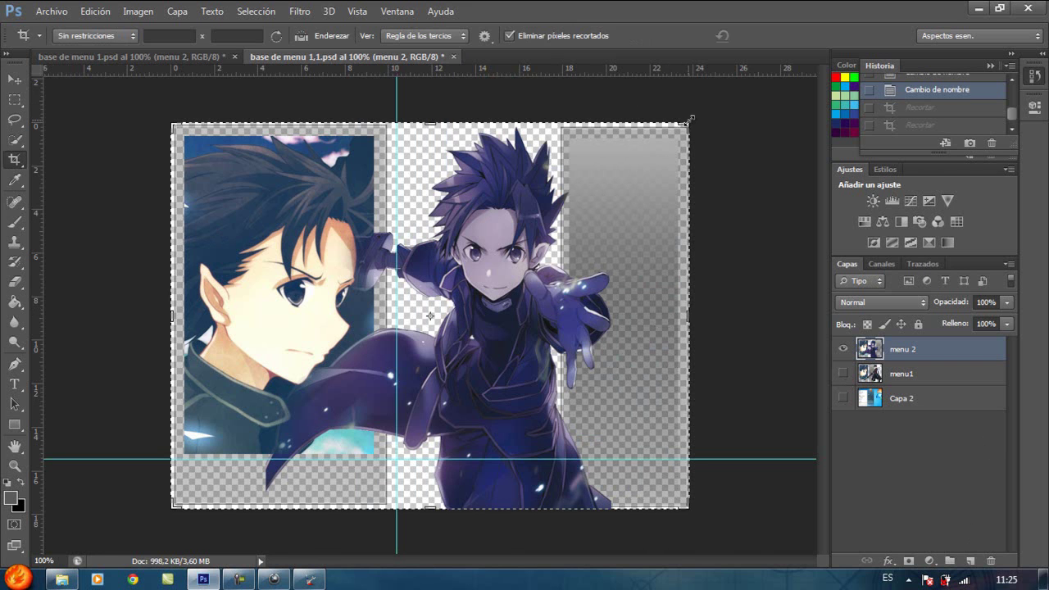
pyautogui.moveTo(688, 119); pyautogui.dragTo(541, 289)
pyautogui.press('Return')
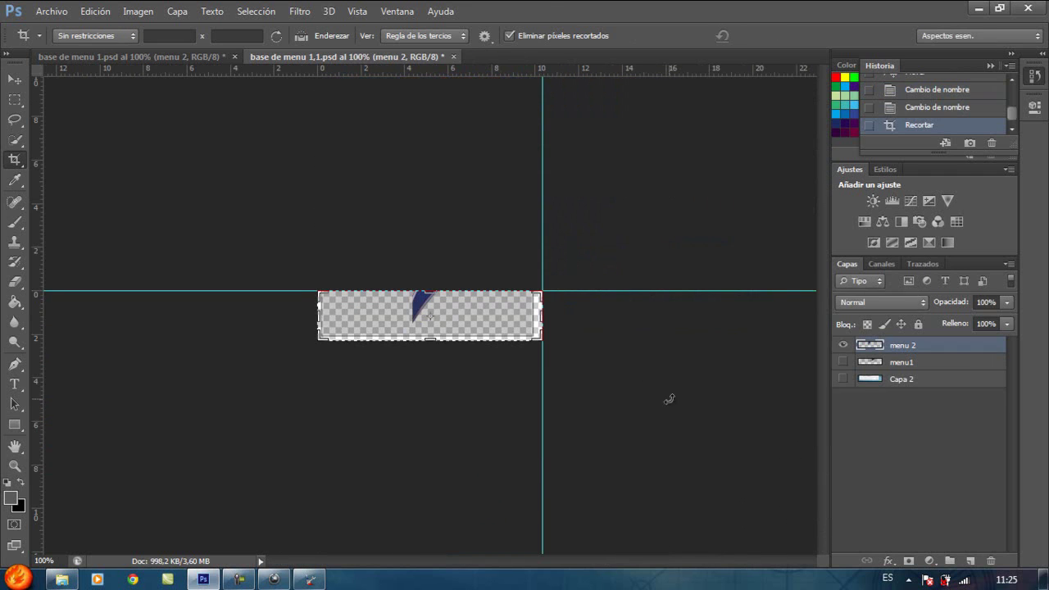
# Start saving the cropped image under a new name and create and open a "menu 2" folder inside "tema de sao".
pyautogui.click(51, 11)
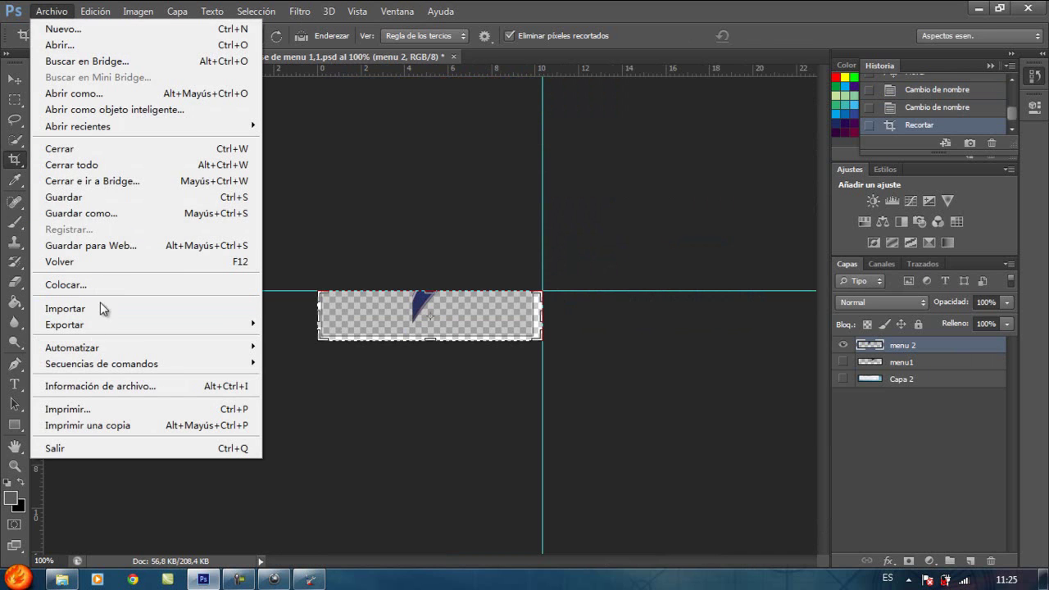
pyautogui.click(144, 214)
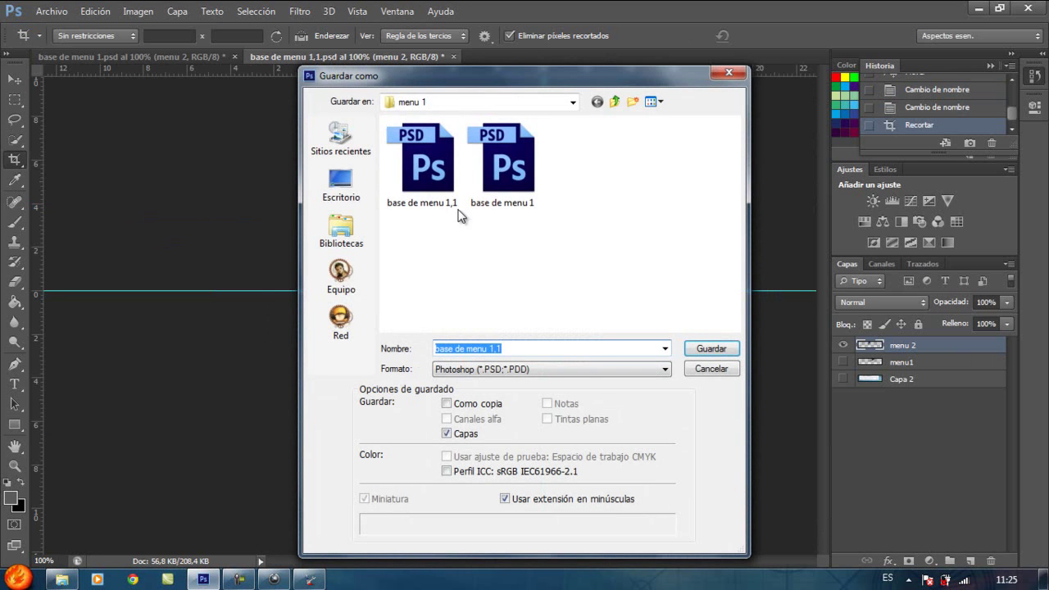
pyautogui.click(613, 101)
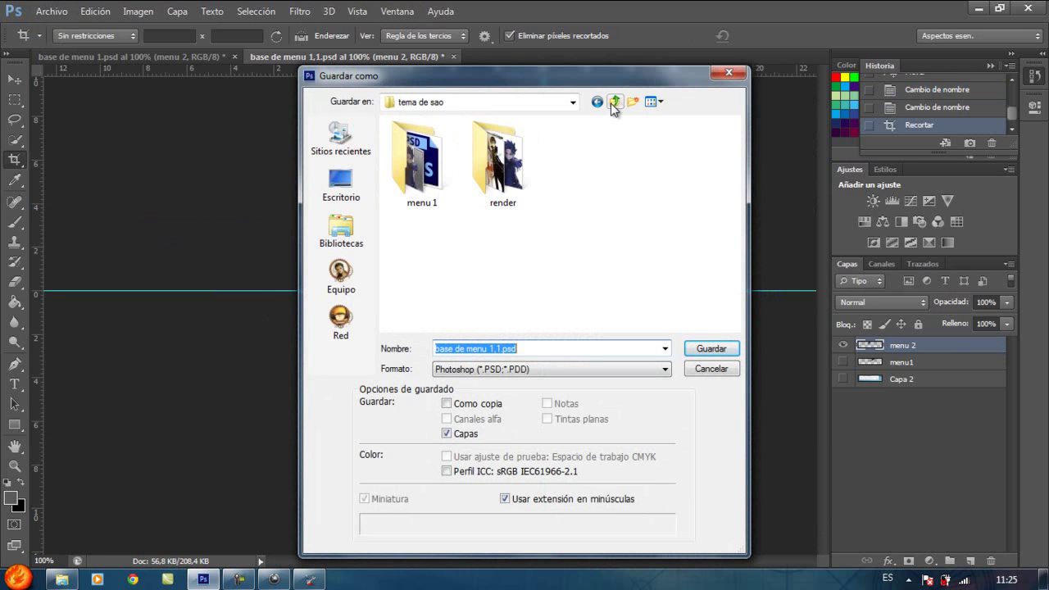
pyautogui.rightClick(486, 261)
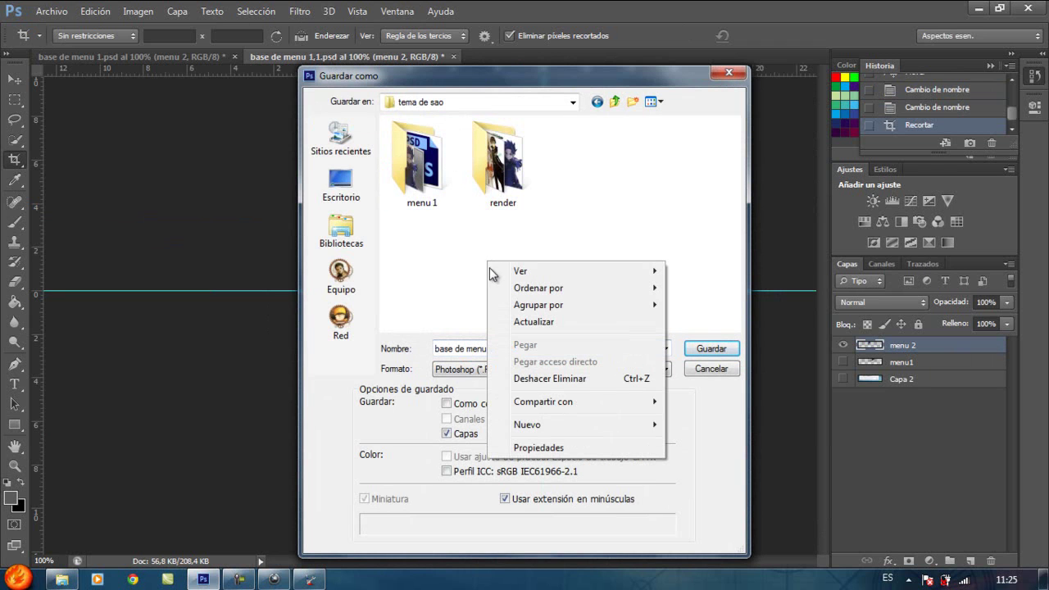
pyautogui.moveTo(539, 426)
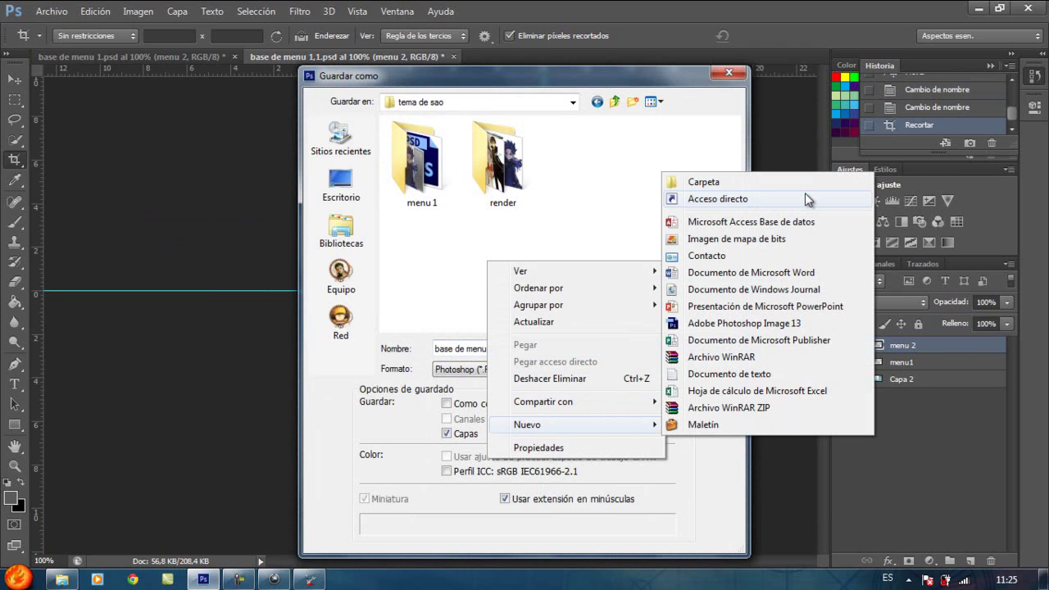
pyautogui.click(813, 185)
pyautogui.write('menu 2')
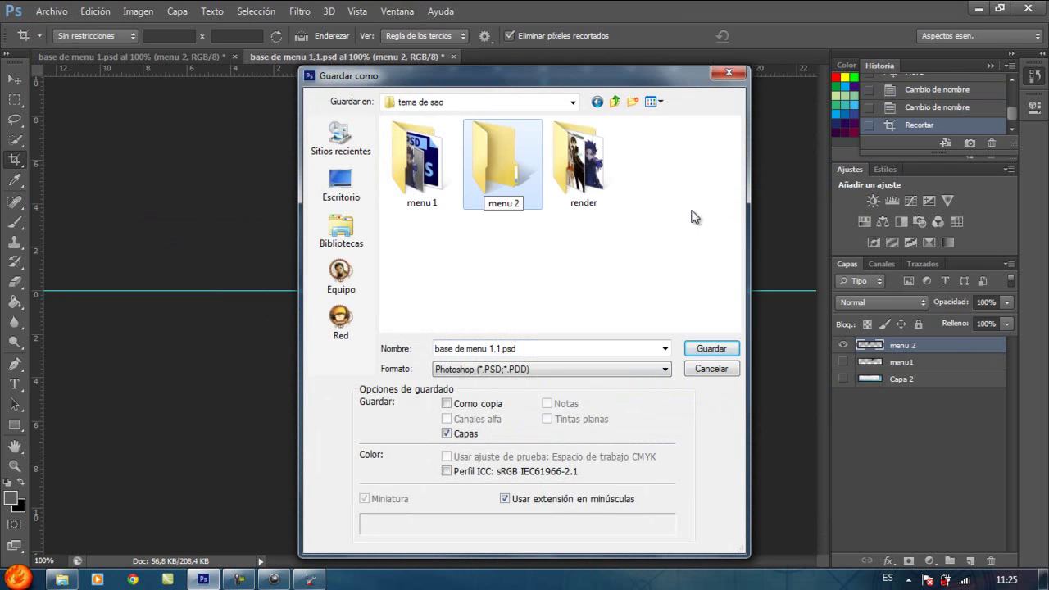
pyautogui.press('Return')
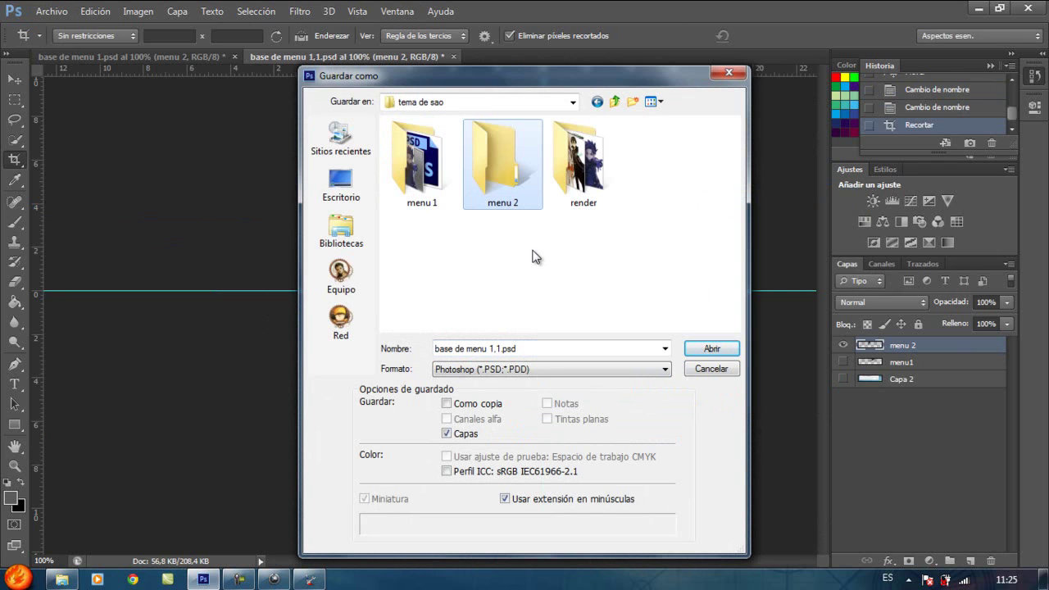
pyautogui.doubleClick(523, 178)
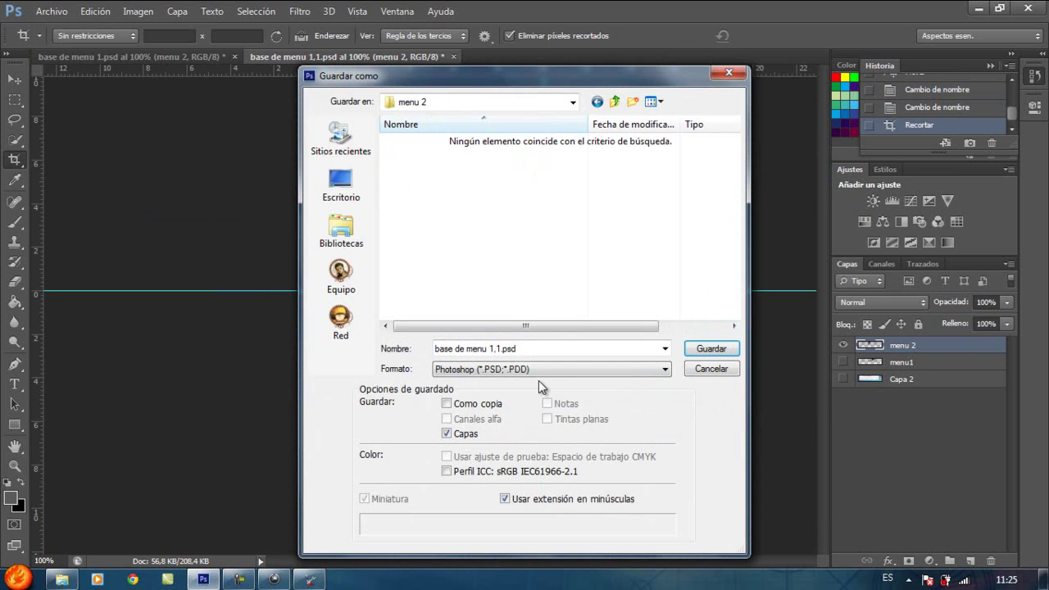
# Save the lower-left section in the "menu 2" folder as a PNG named 1 with the default PNG options.
pyautogui.click(553, 371)
pyautogui.click(528, 309)
pyautogui.click(527, 352)
pyautogui.press('BackSpace')
pyautogui.write('1')
pyautogui.click(703, 349)
pyautogui.click(577, 181)
# Revert the crop through the document history and crop the canvas to the upper-left section bounded by the guides.
pyautogui.click(1040, 84)
pyautogui.click(1042, 77)
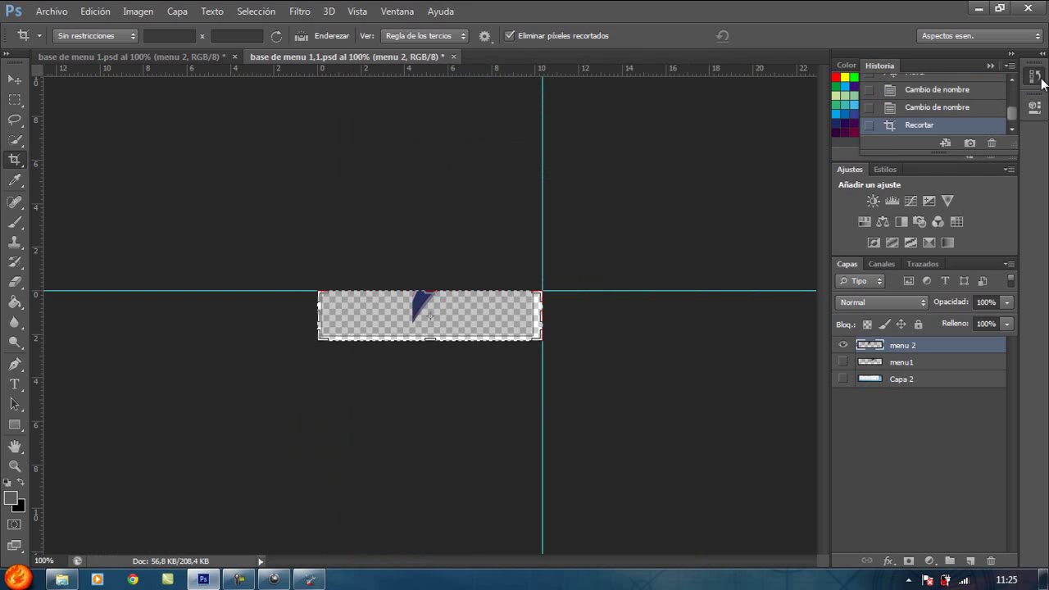
pyautogui.click(942, 107)
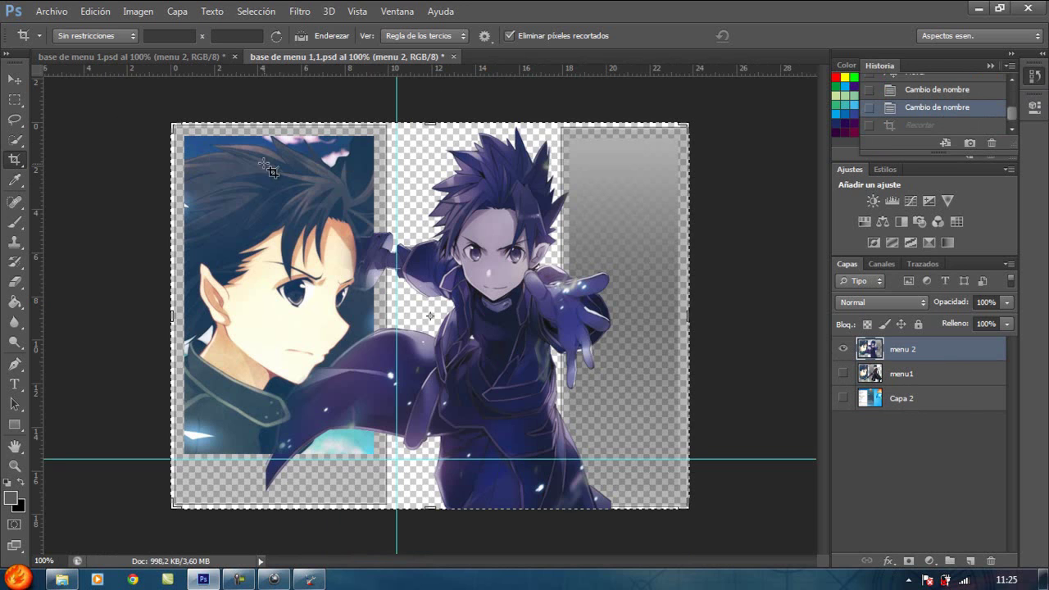
pyautogui.moveTo(687, 317); pyautogui.dragTo(543, 332)
pyautogui.moveTo(430, 507); pyautogui.dragTo(436, 482)
pyautogui.press('Return')
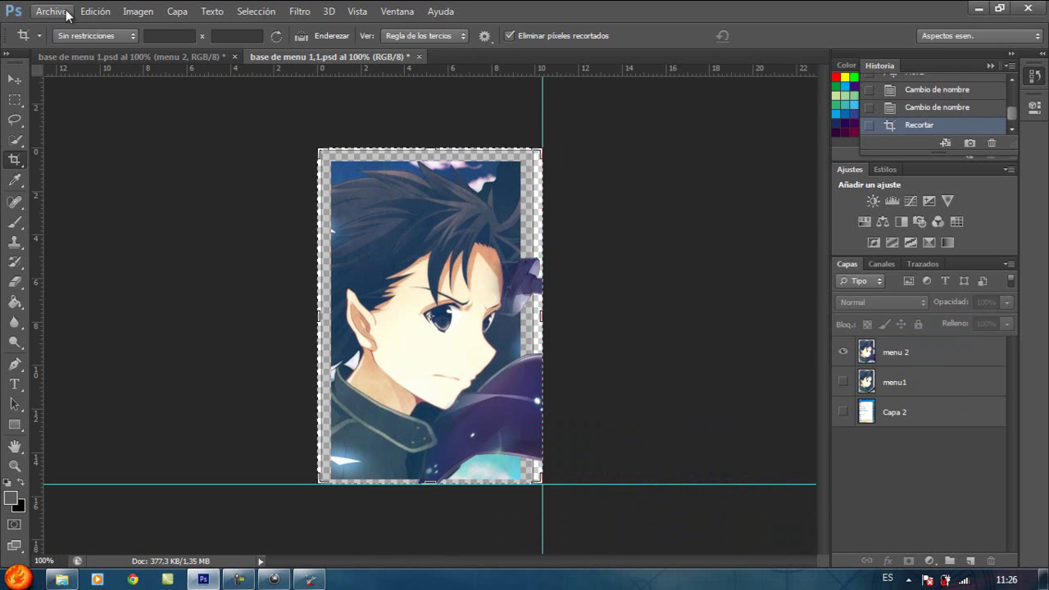
pyautogui.click(66, 13)
pyautogui.click(636, 171)
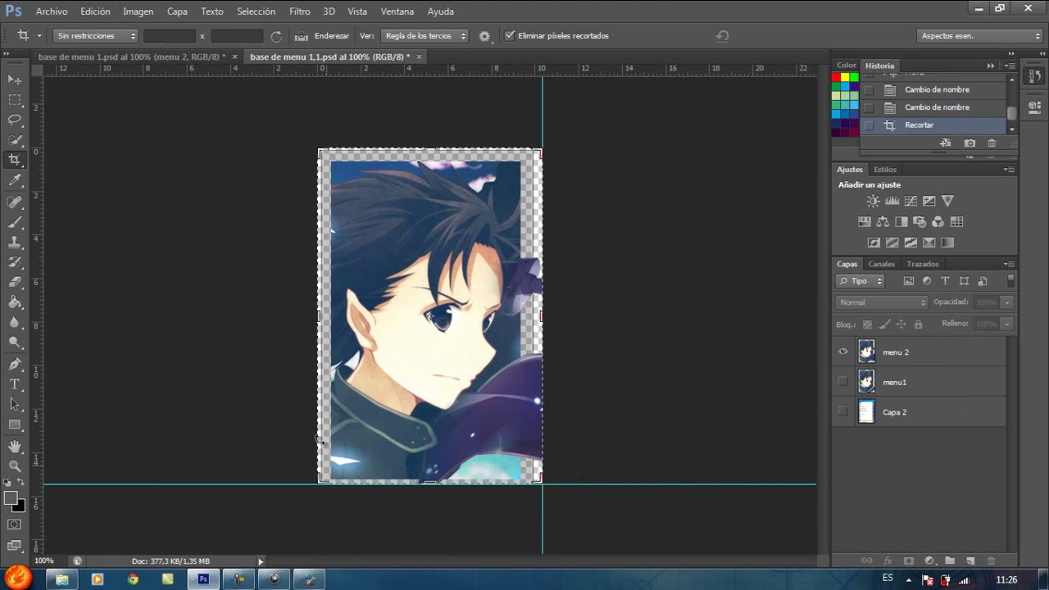
# Save the upper-left section in the "menu 2" folder as a PNG named 2 with the default PNG options.
pyautogui.click(50, 13)
pyautogui.click(80, 214)
pyautogui.click(517, 369)
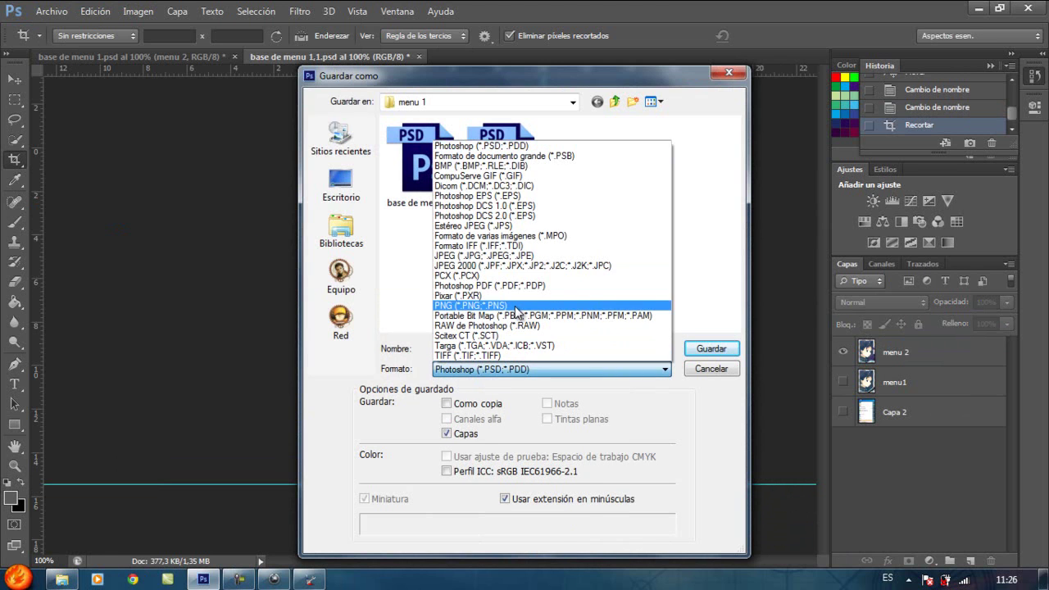
pyautogui.click(516, 306)
pyautogui.click(614, 101)
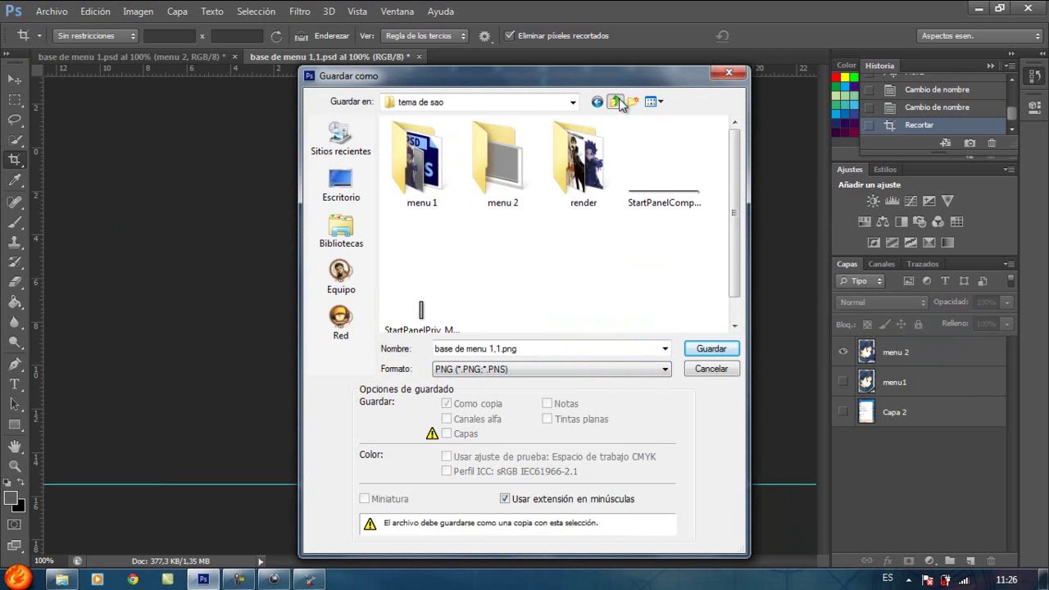
pyautogui.doubleClick(503, 168)
pyautogui.click(522, 348)
pyautogui.hotkey('ctrl', 'a')
pyautogui.press('BackSpace')
pyautogui.click(711, 348)
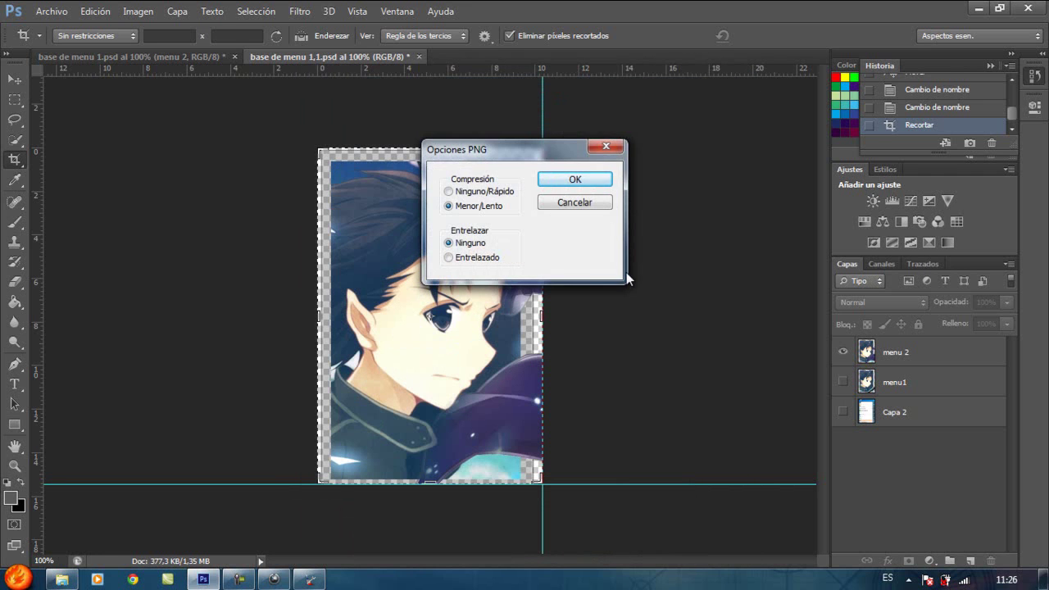
pyautogui.click(602, 180)
# Revert the crop through the document history and crop the canvas to the upper-right section bounded by the guides.
pyautogui.click(969, 108)
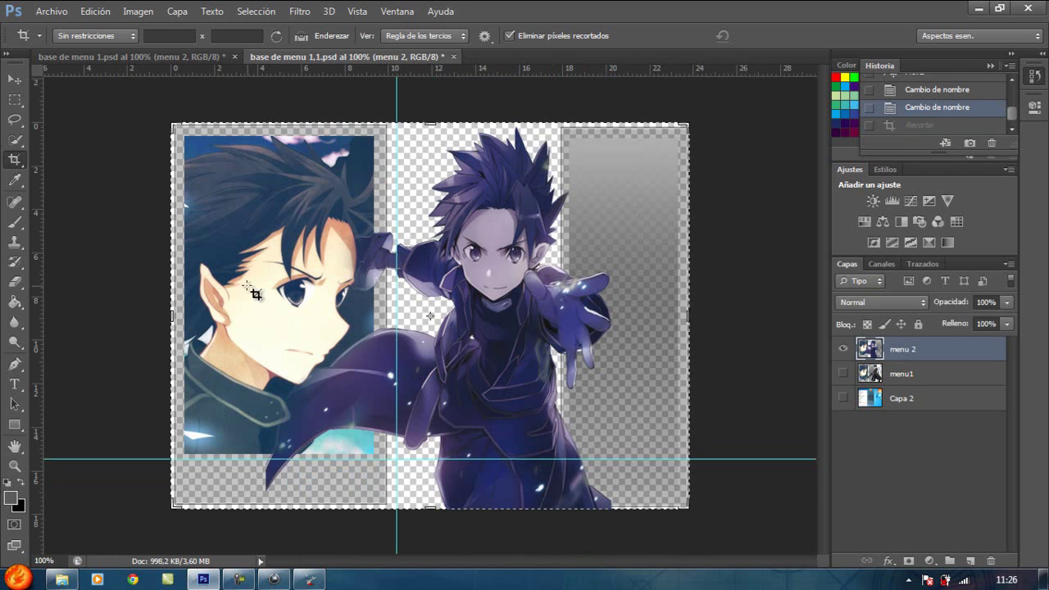
pyautogui.moveTo(171, 318); pyautogui.dragTo(283, 321)
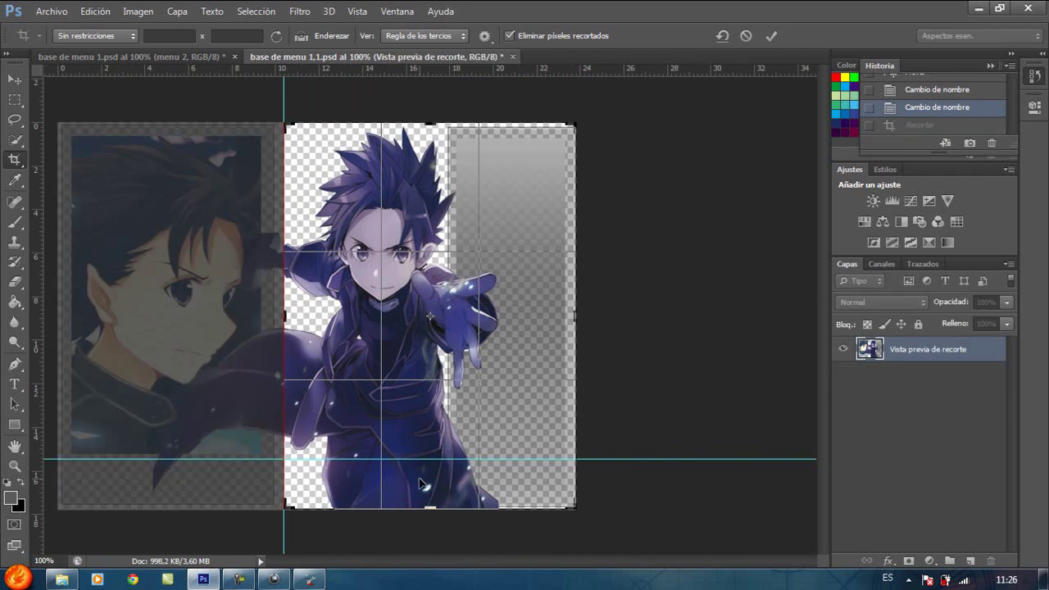
pyautogui.moveTo(435, 506)
pyautogui.mouseDown()
pyautogui.moveTo(436, 443)
pyautogui.moveTo(437, 484)
pyautogui.mouseUp()
pyautogui.press('Return')
pyautogui.click(896, 457)
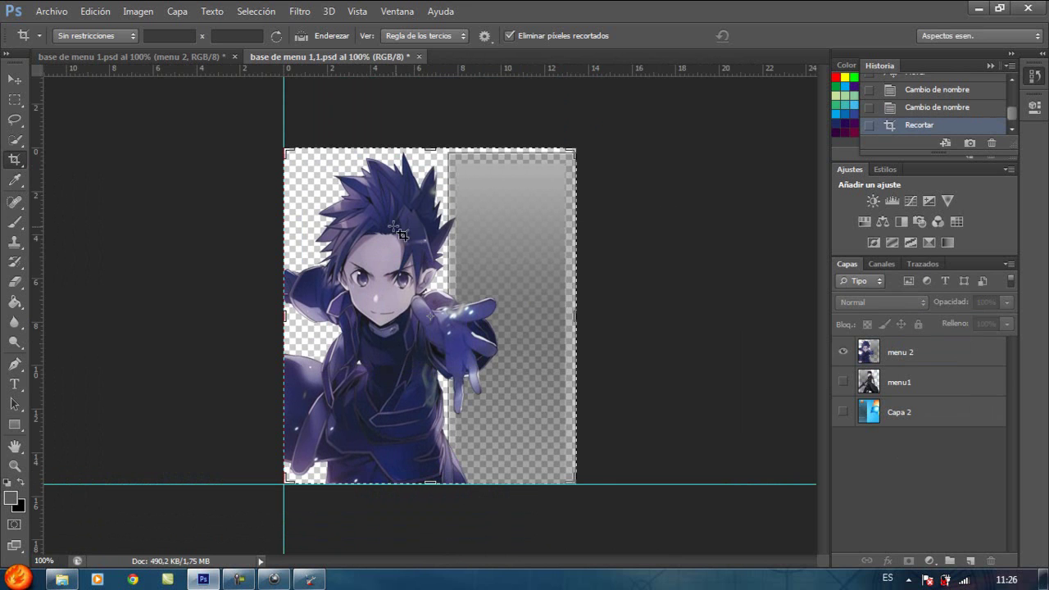
# Save the upper-right section in the "menu 2" folder as a PNG named 3 with the default PNG options.
pyautogui.click(52, 10)
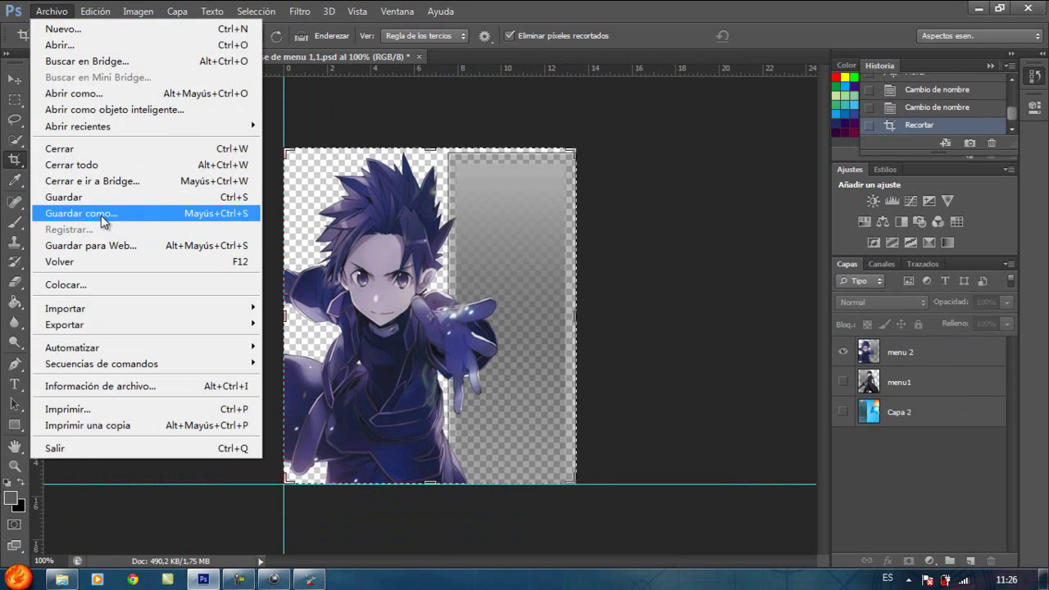
pyautogui.click(90, 211)
pyautogui.click(587, 368)
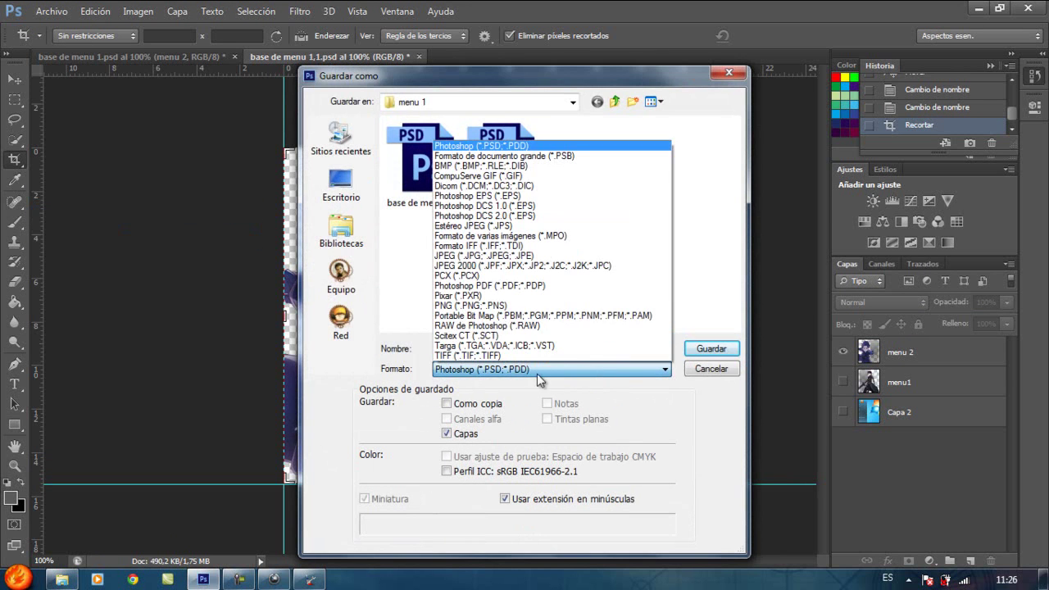
pyautogui.click(522, 306)
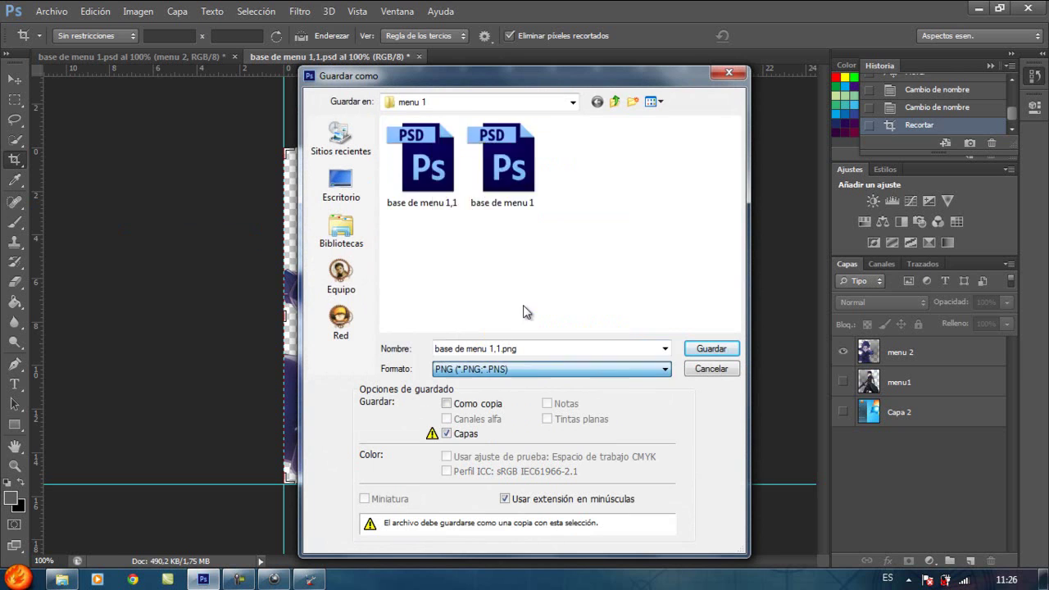
pyautogui.click(616, 102)
pyautogui.doubleClick(521, 164)
pyautogui.click(522, 349)
pyautogui.press('BackSpace')
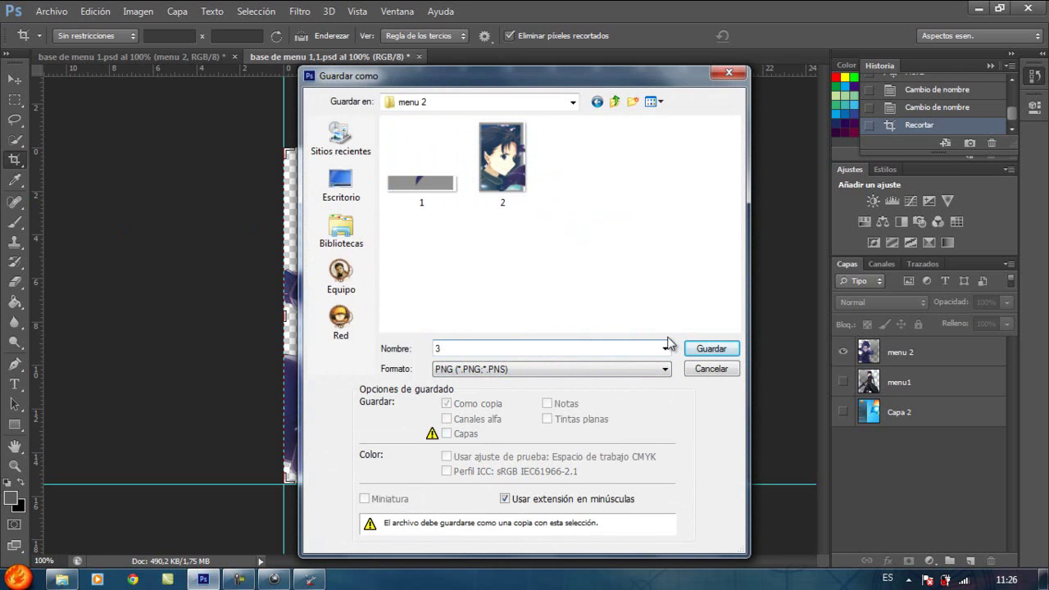
pyautogui.click(696, 349)
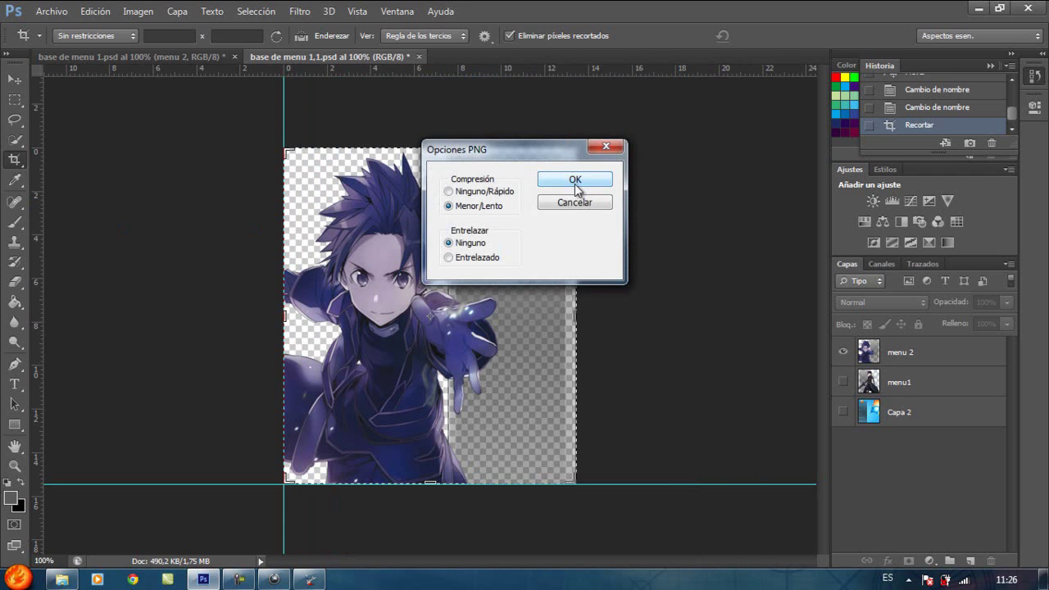
pyautogui.click(575, 180)
# Restore the full canvas by returning the document history to the state before the last crop.
pyautogui.click(959, 109)
pyautogui.click(959, 110)
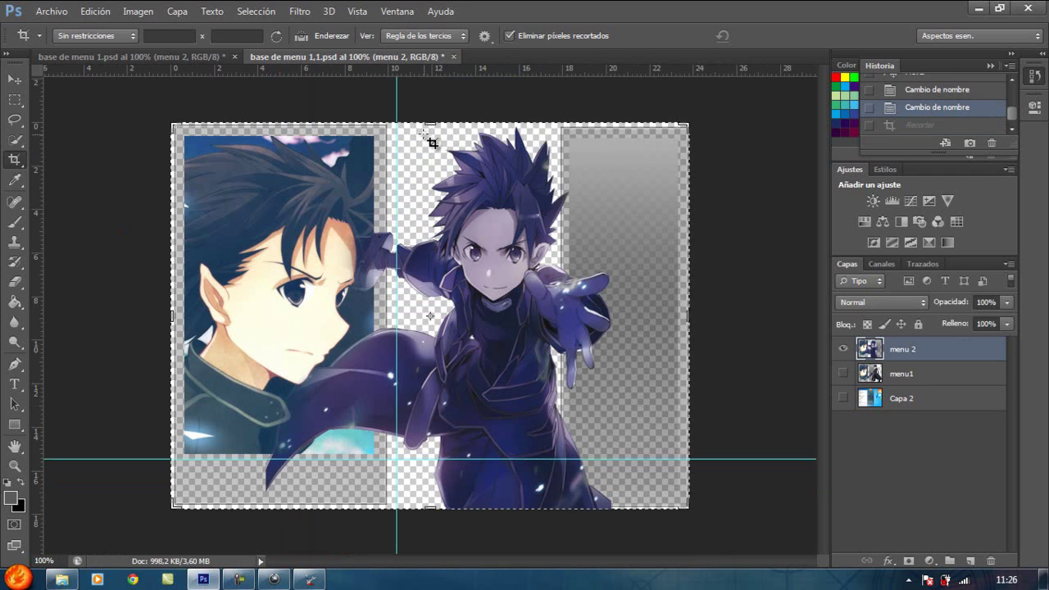
# Crop the canvas to the lower-right section bounded by the guides.
pyautogui.moveTo(428, 123); pyautogui.dragTo(439, 284)
pyautogui.moveTo(172, 312); pyautogui.dragTo(282, 313)
pyautogui.press('Return')
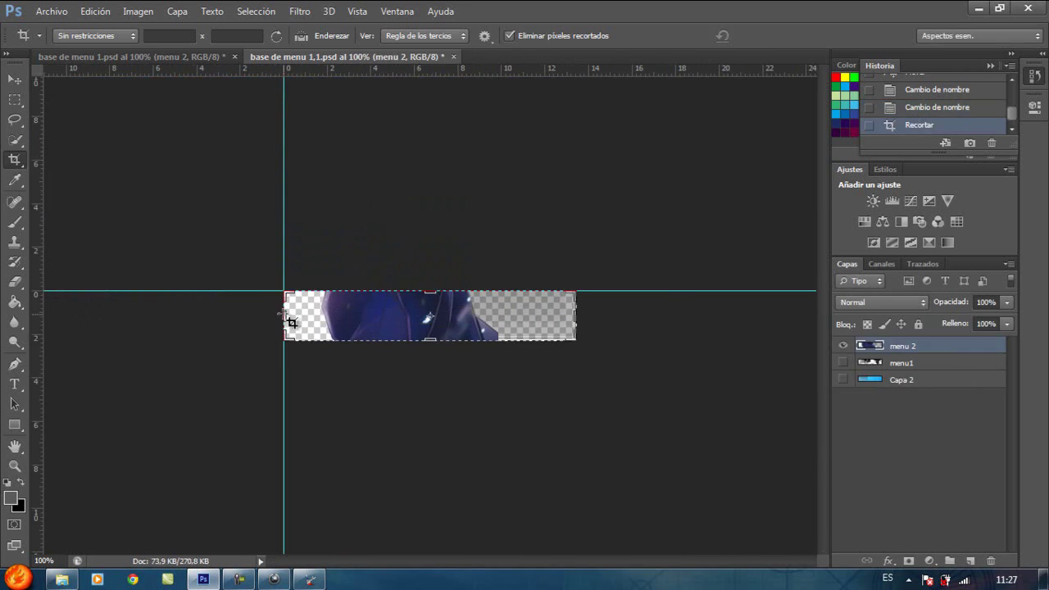
# Save the lower-right section in the "menu 2" folder as a PNG named 4 with the default PNG options.
pyautogui.click(51, 11)
pyautogui.click(69, 217)
pyautogui.click(587, 370)
pyautogui.click(562, 306)
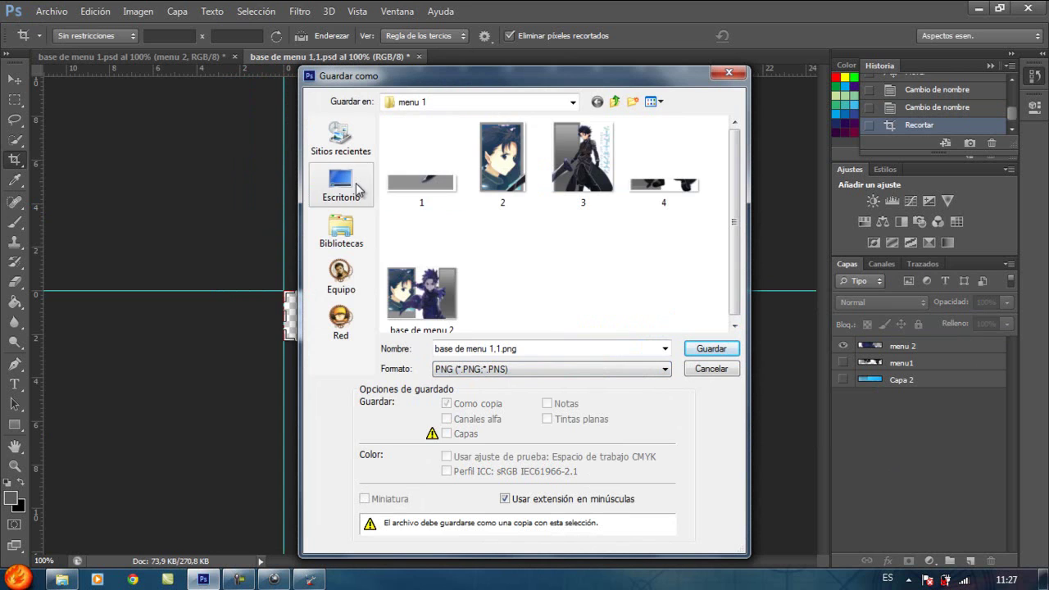
pyautogui.click(614, 102)
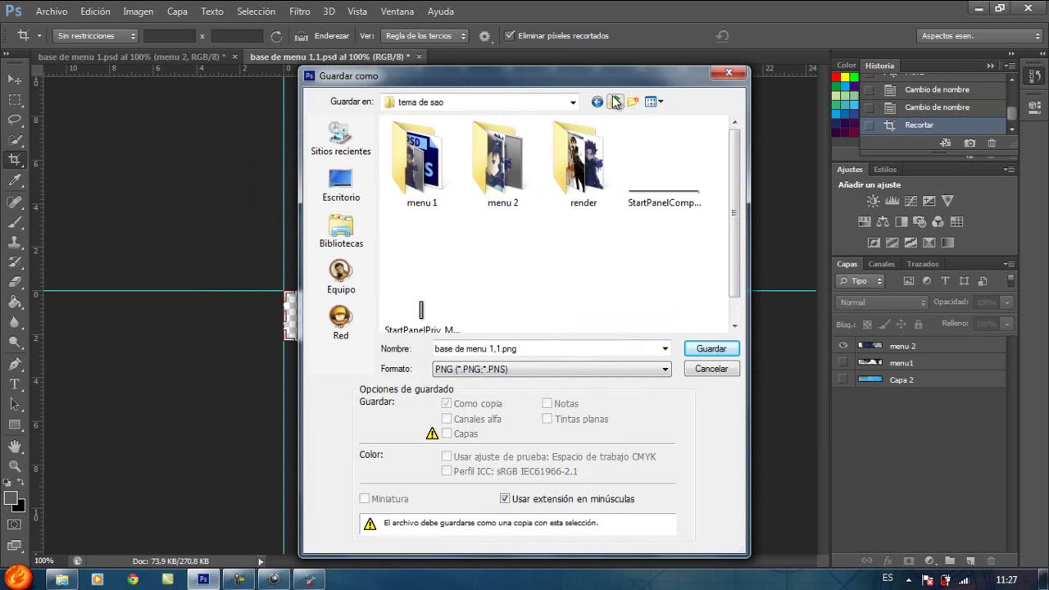
pyautogui.doubleClick(505, 168)
pyautogui.click(524, 353)
pyautogui.hotkey('ctrl', 'a')
pyautogui.press('BackSpace')
pyautogui.write('4')
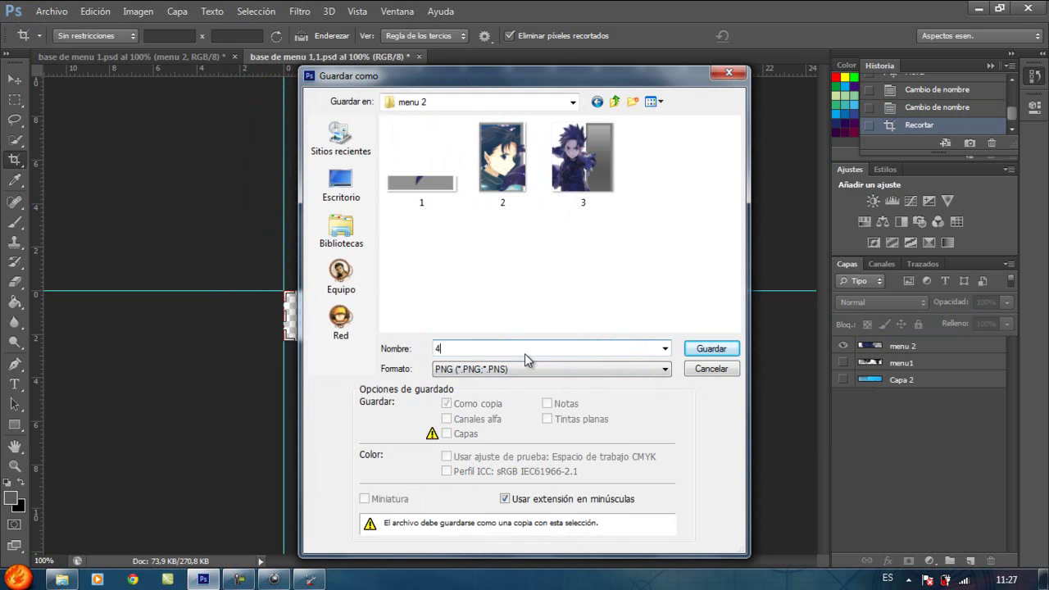
pyautogui.click(712, 351)
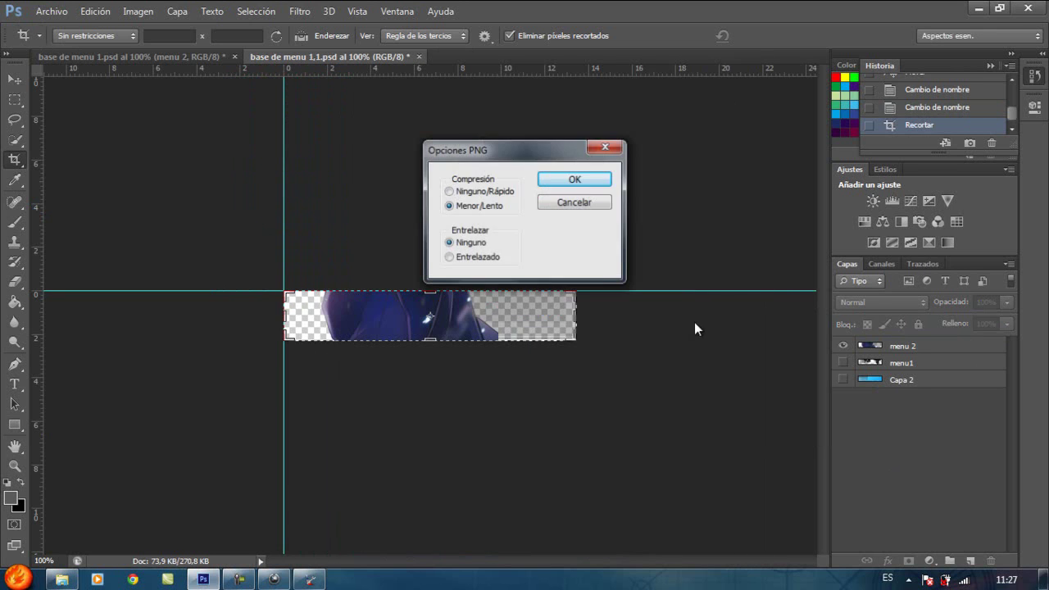
pyautogui.click(588, 179)
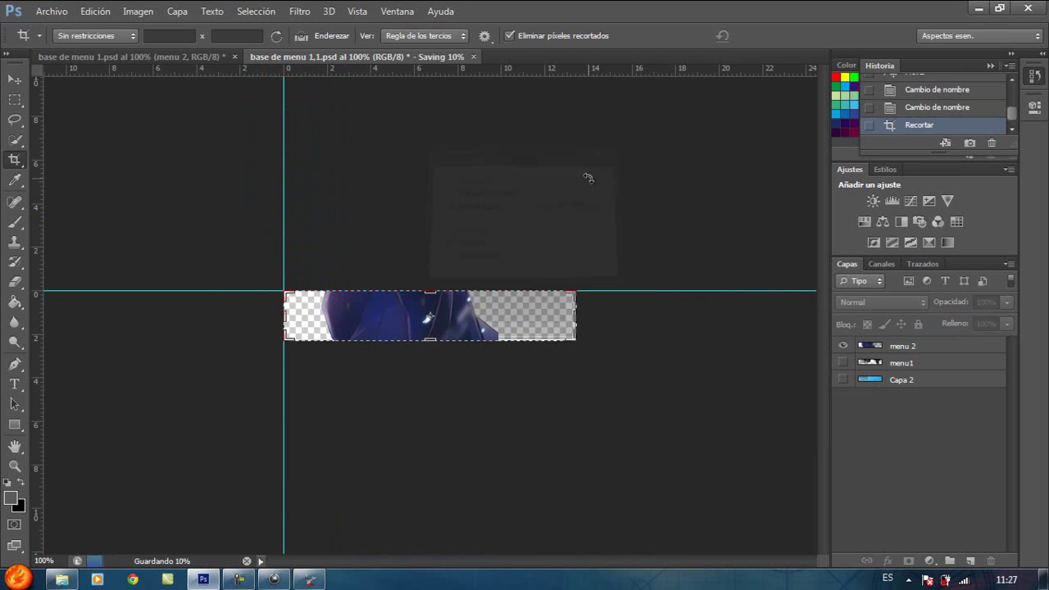
# Revert the lower-right crop through the document history to bring back the full canvas.
pyautogui.click(1040, 79)
pyautogui.click(1040, 79)
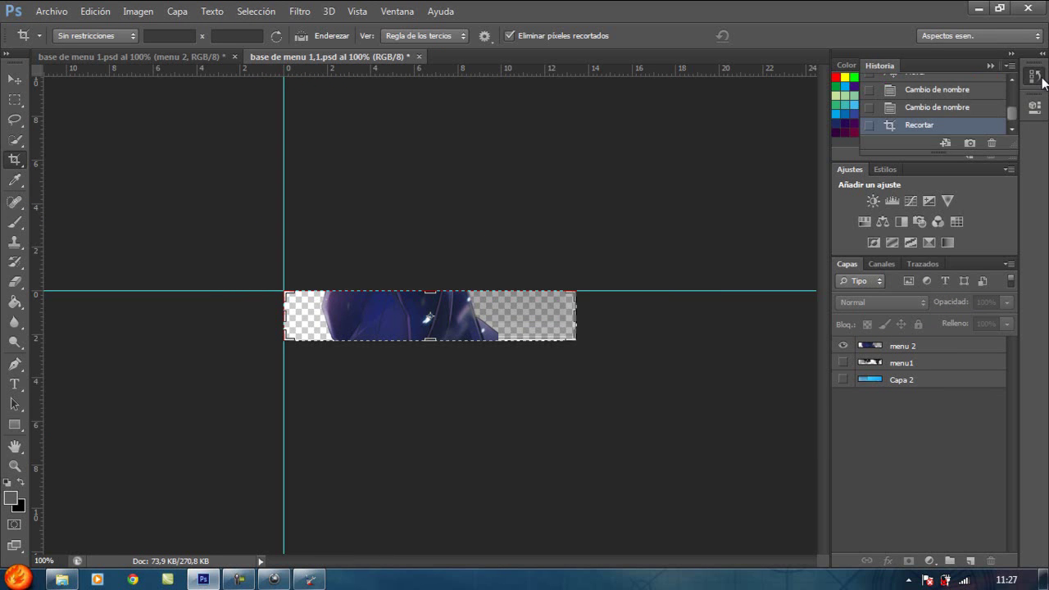
pyautogui.click(967, 107)
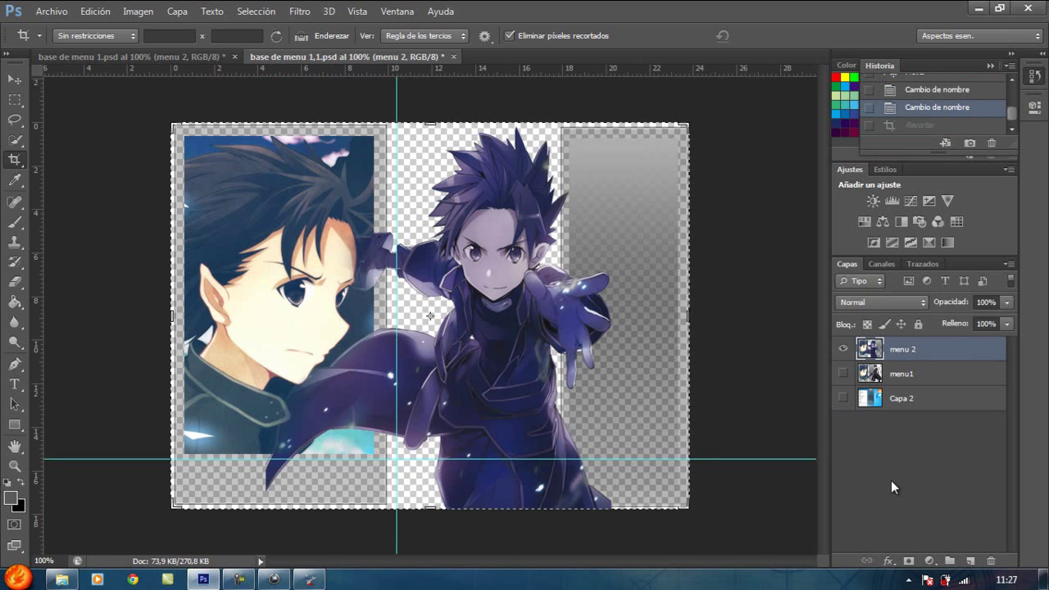
# Save the full design in the "menu 2" folder as a Photoshop file named base de menu 2 with maximized compatibility, and close that document.
pyautogui.click(45, 11)
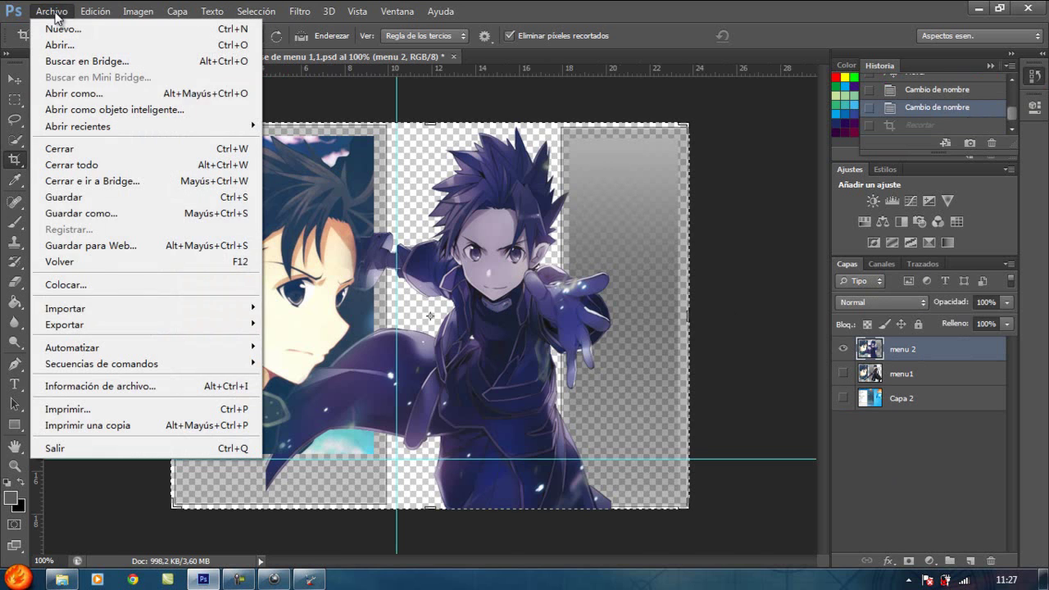
pyautogui.click(138, 215)
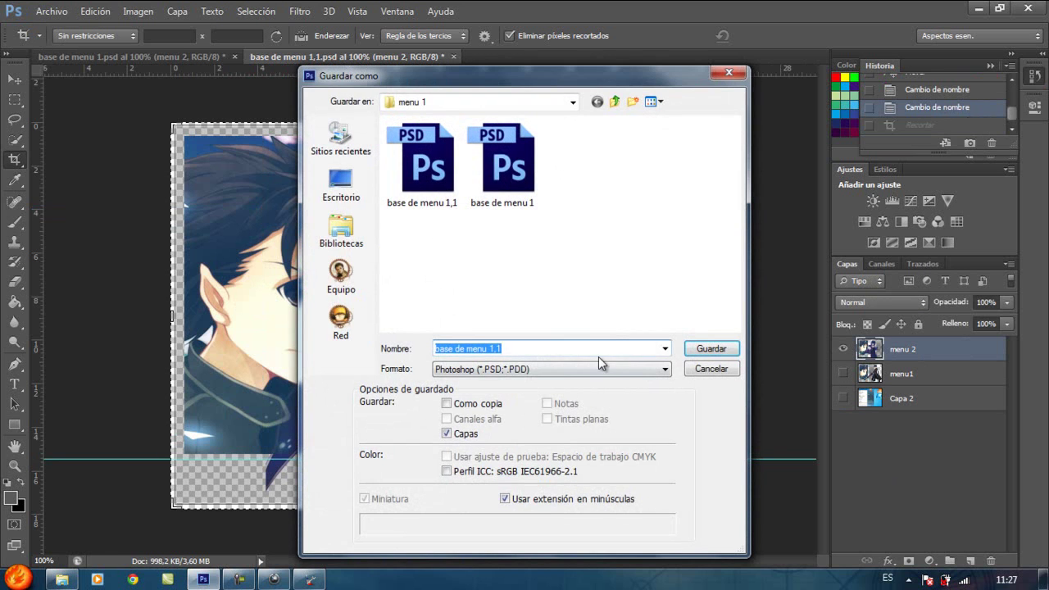
pyautogui.click(594, 369)
pyautogui.click(594, 370)
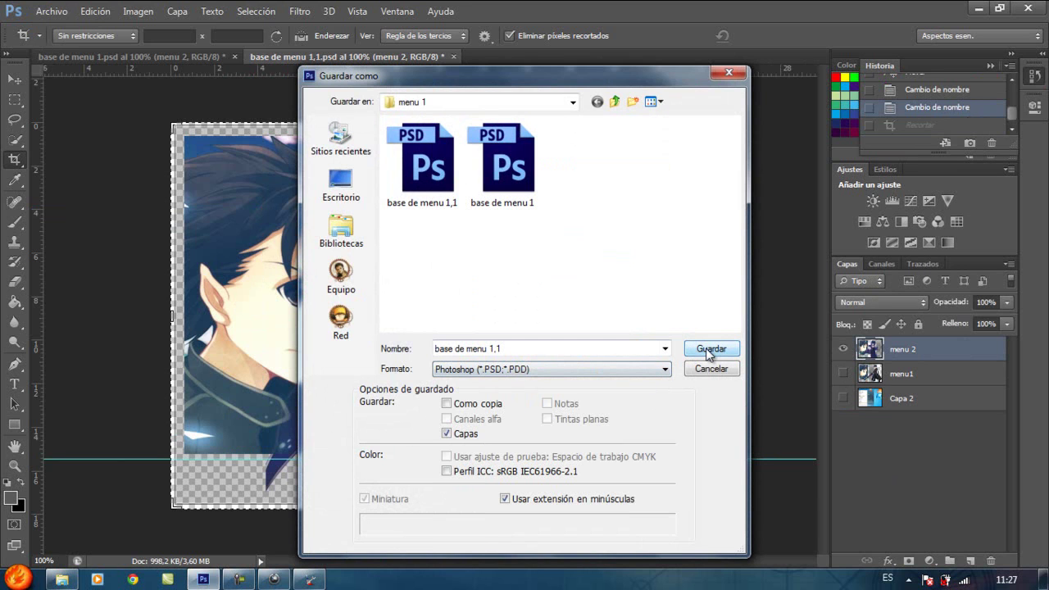
pyautogui.click(615, 101)
pyautogui.doubleClick(498, 163)
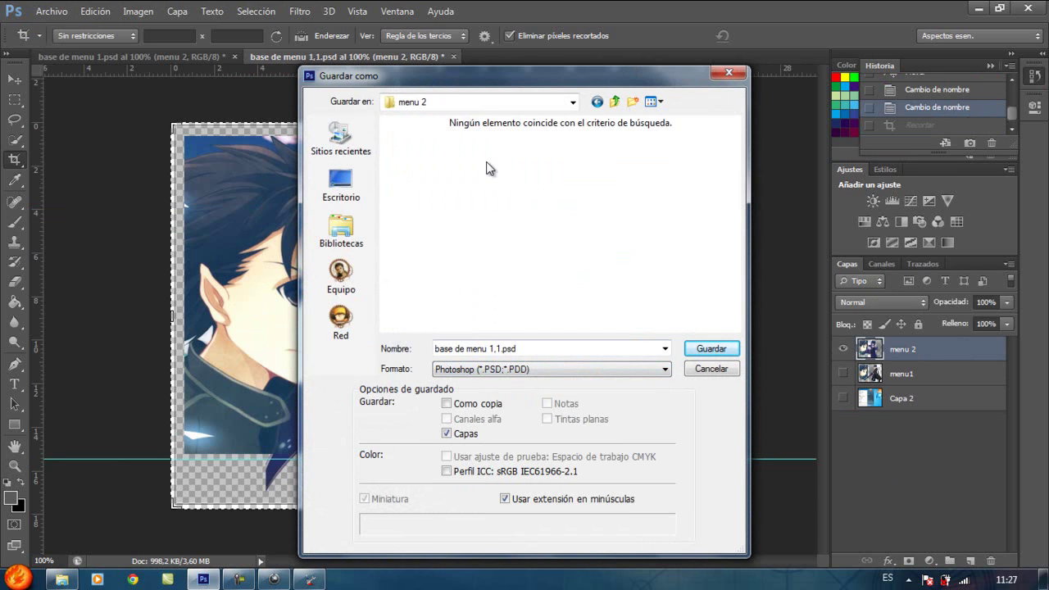
pyautogui.click(503, 347)
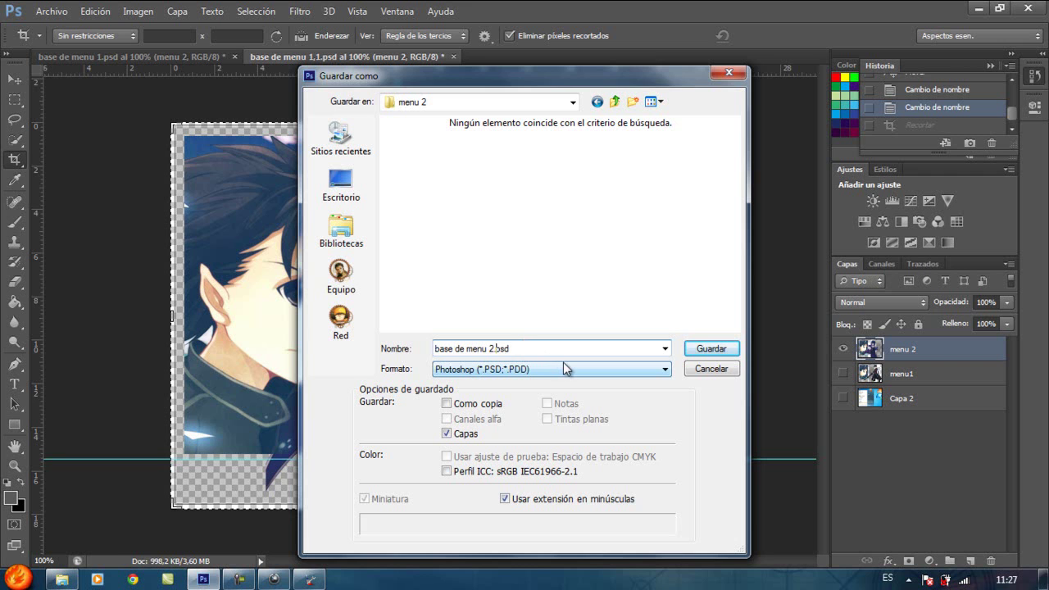
pyautogui.click(711, 349)
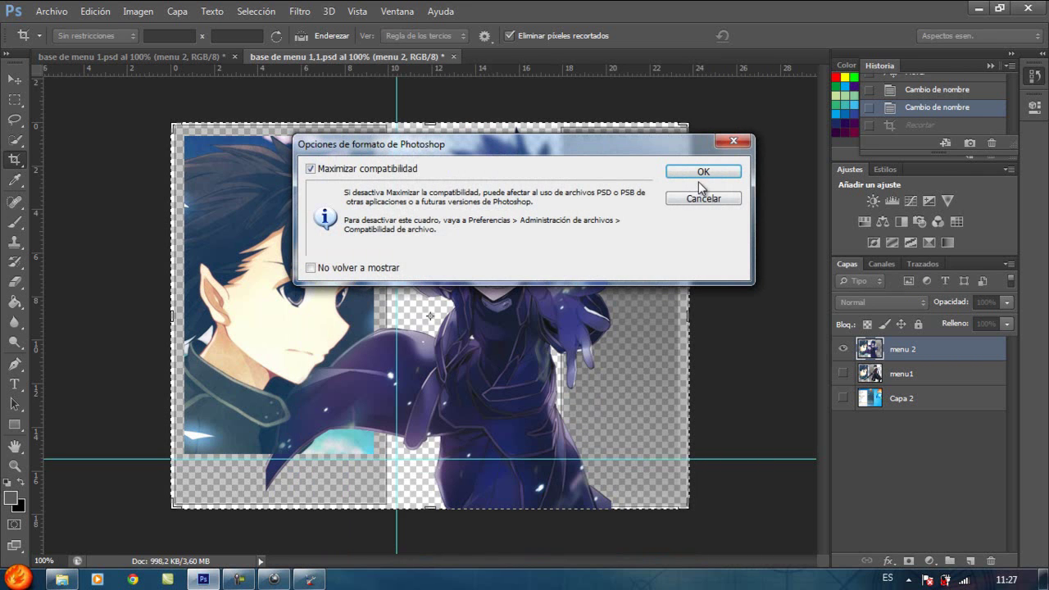
pyautogui.click(701, 171)
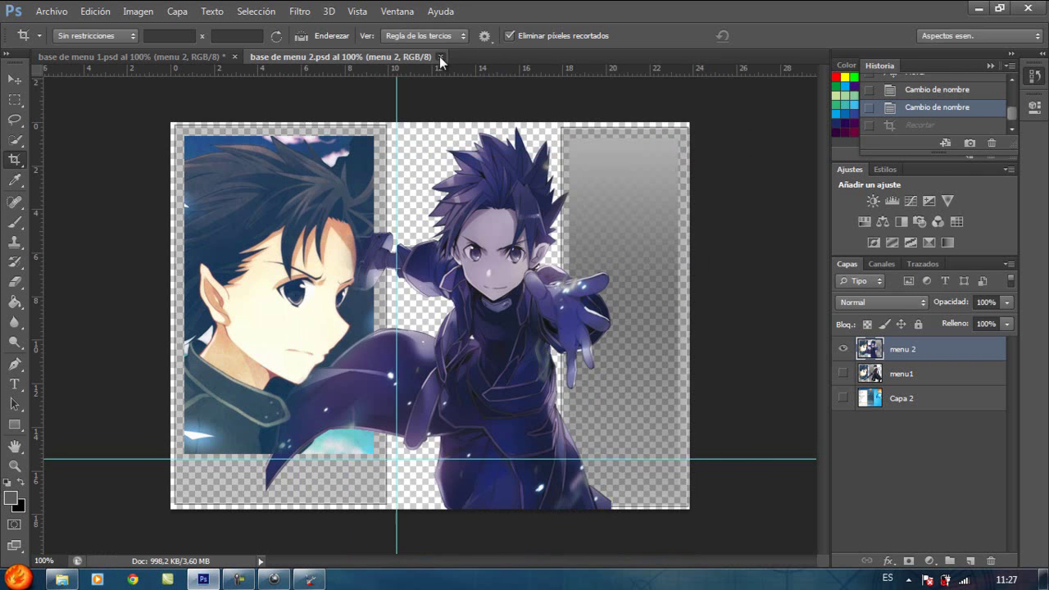
pyautogui.click(440, 56)
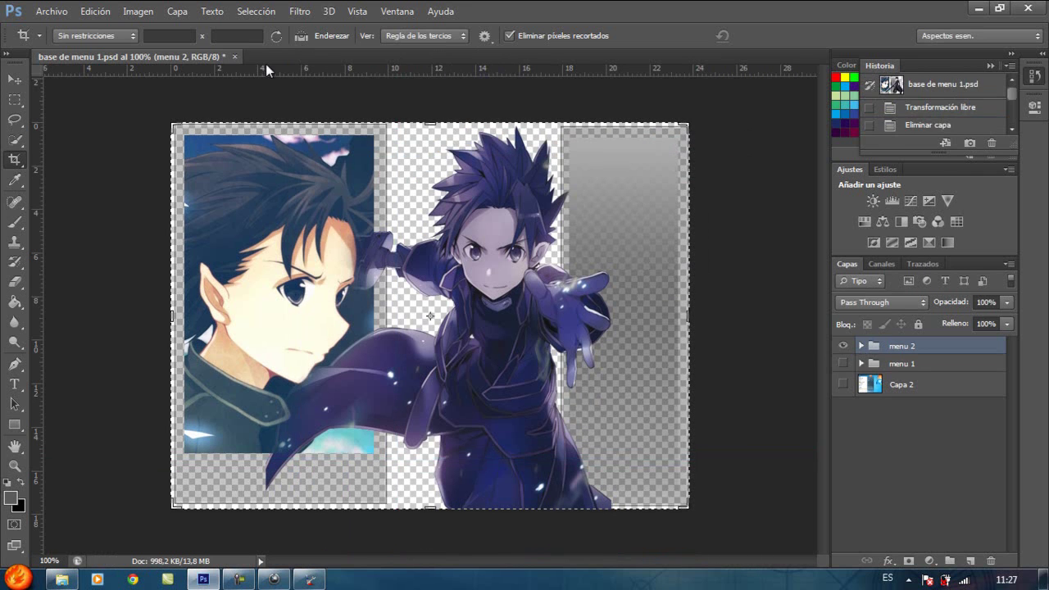
pyautogui.click(843, 363)
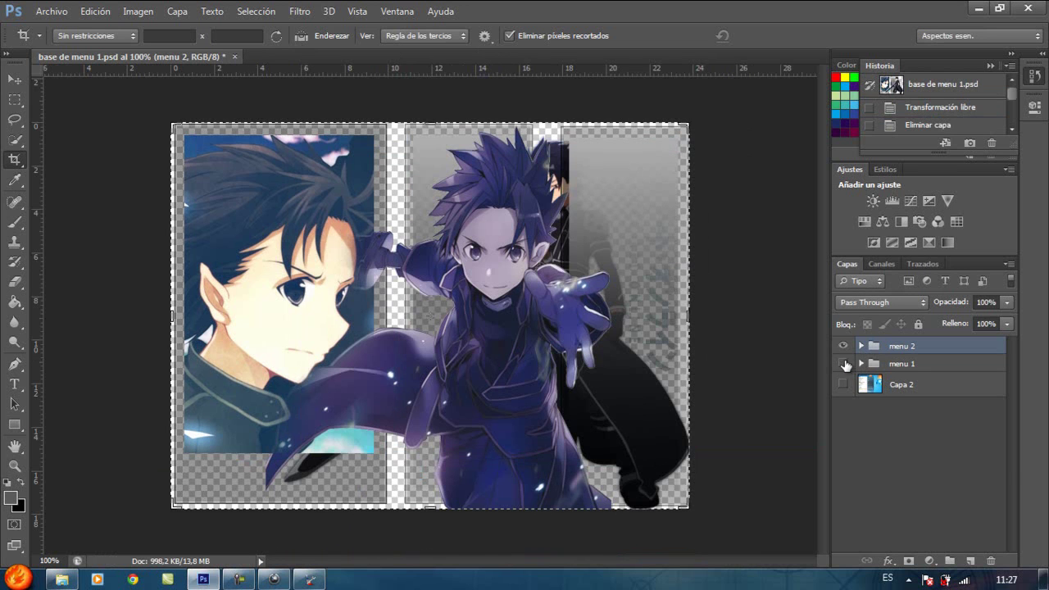
pyautogui.click(843, 363)
pyautogui.click(861, 345)
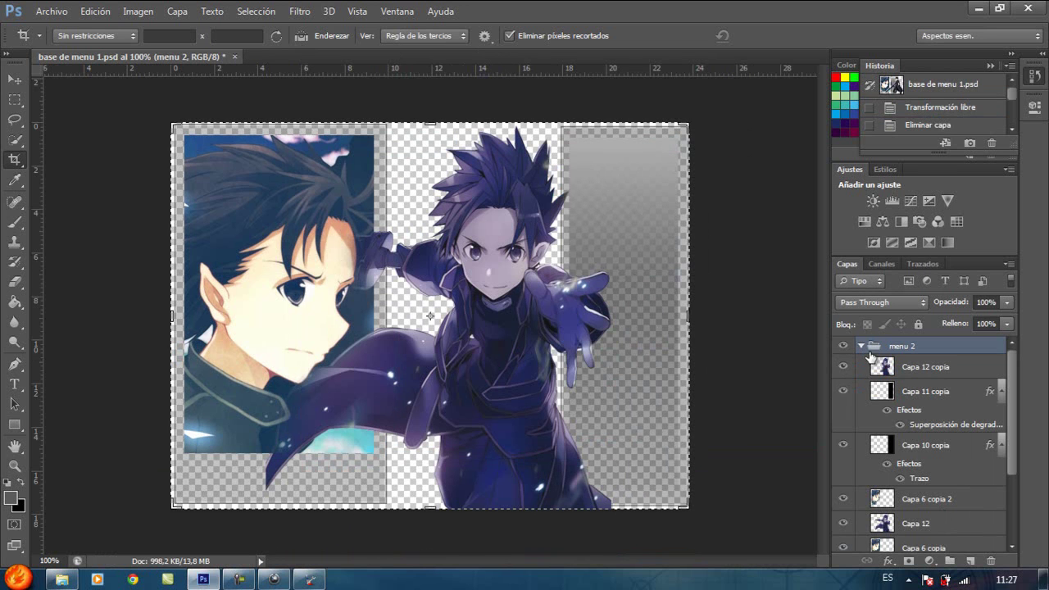
pyautogui.click(860, 344)
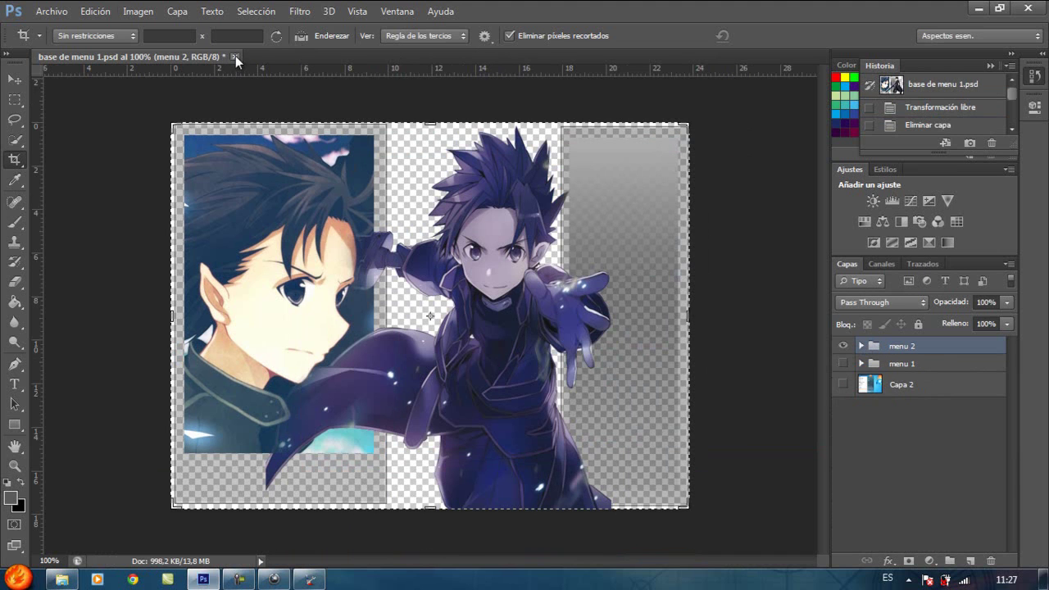
# Save the base de menu 1 document and close Photoshop.
pyautogui.click(51, 10)
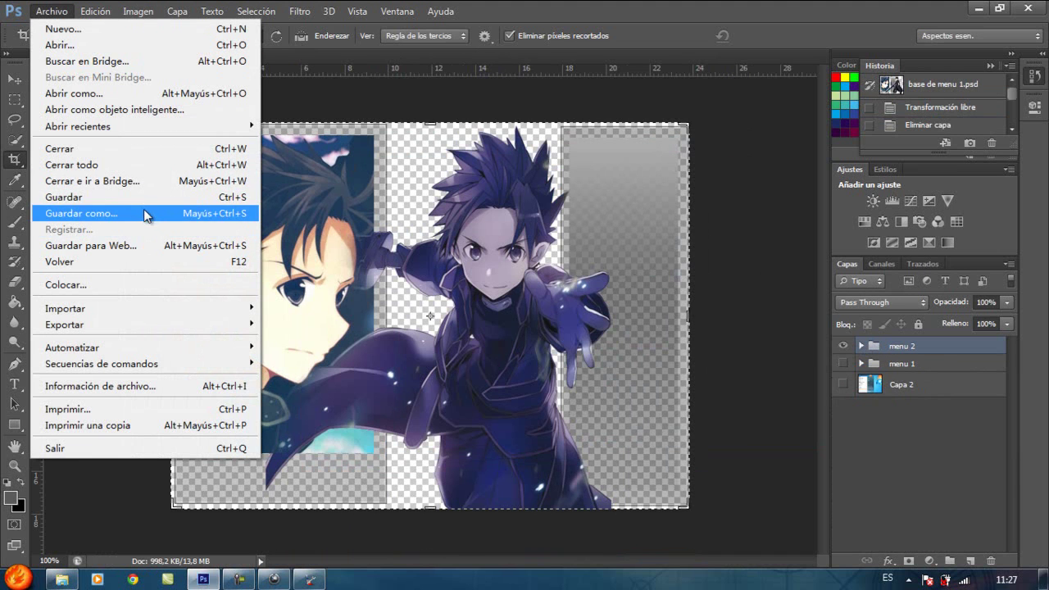
pyautogui.click(144, 214)
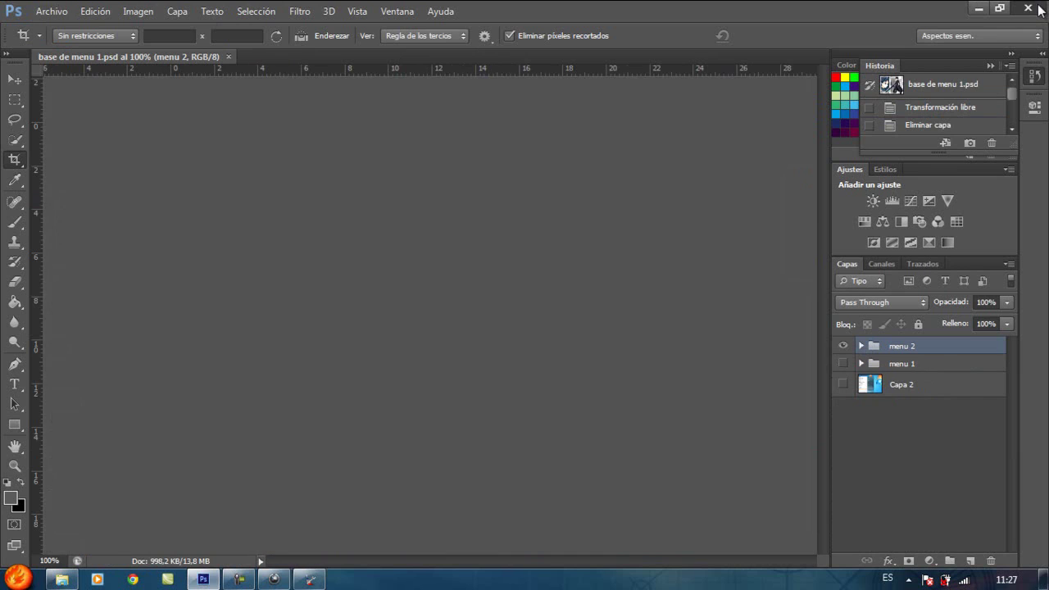
pyautogui.click(1040, 9)
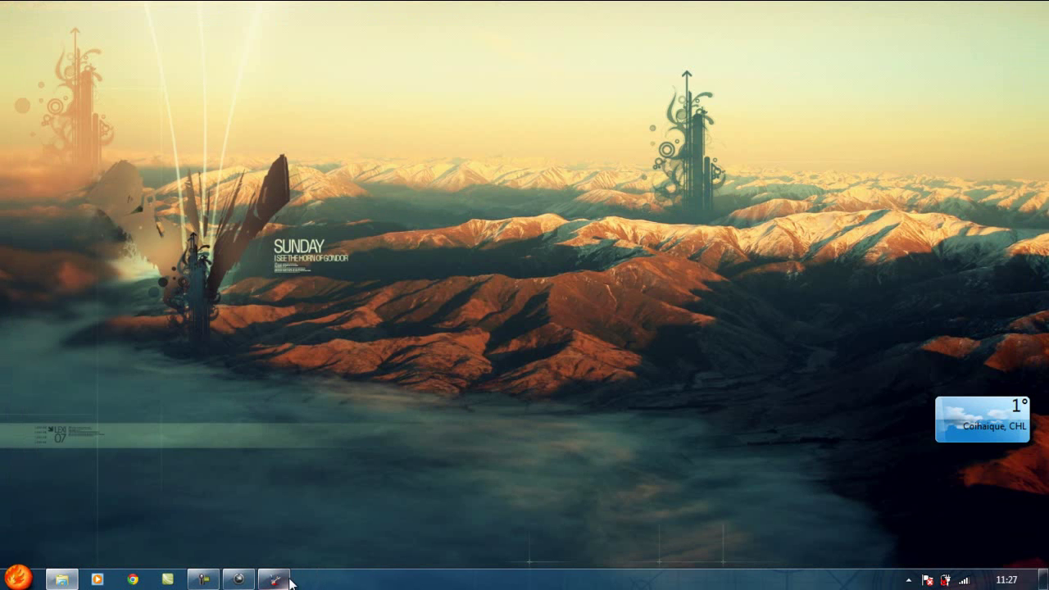
# Switch to Win7 Style Builder and reposition its window so the Start menu area of the desktop stays clear.
pyautogui.click(274, 580)
pyautogui.moveTo(555, 273); pyautogui.dragTo(544, 274)
pyautogui.moveTo(676, 26); pyautogui.dragTo(703, 39)
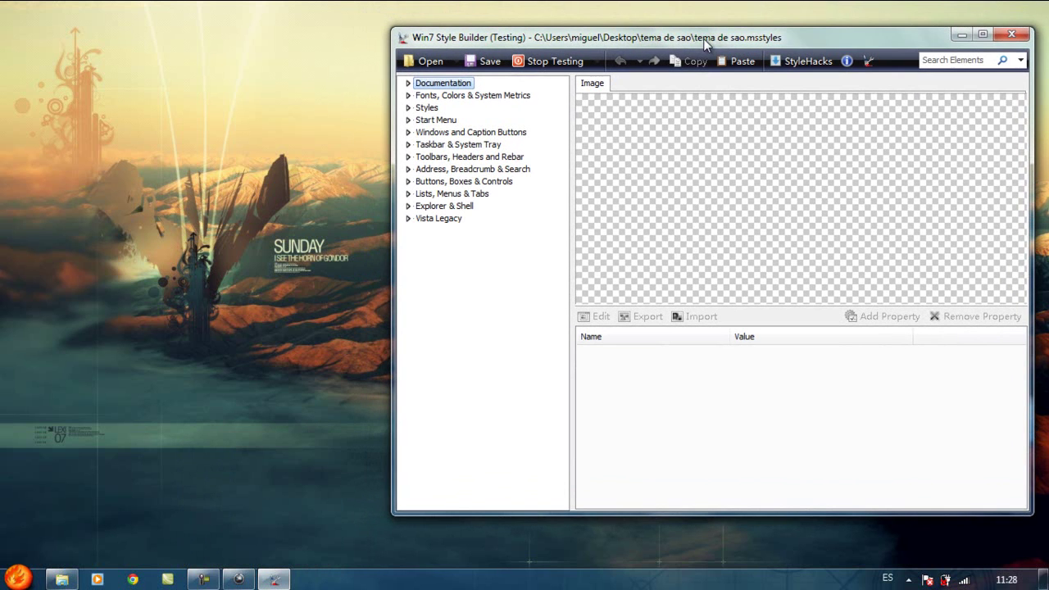
# Expand Start Menu, Panels, Aero and Top in the element tree, widen the tree, and select MorePrograms.
pyautogui.click(428, 121)
pyautogui.click(409, 120)
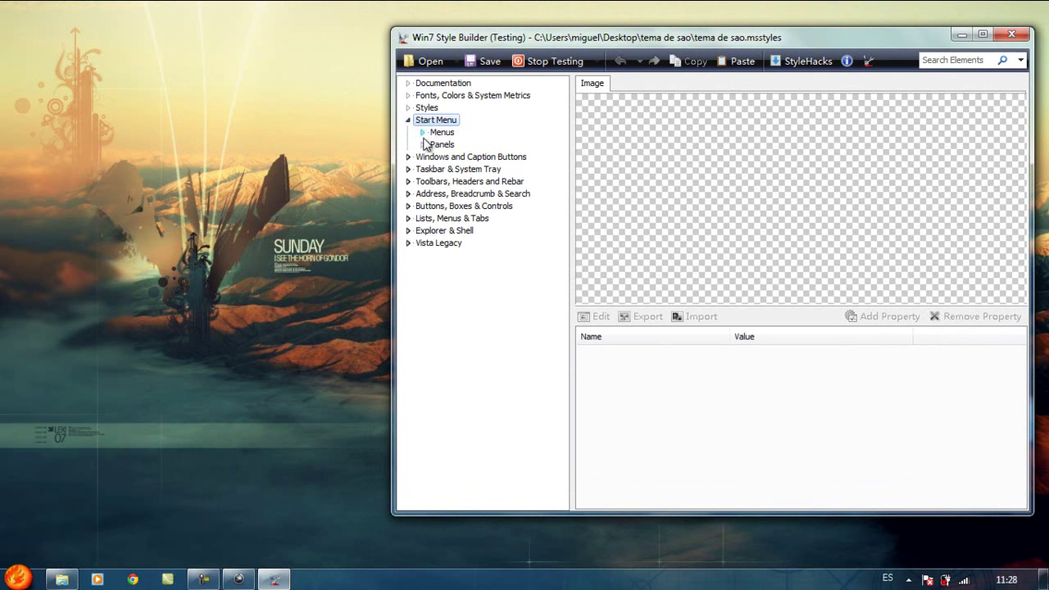
pyautogui.click(422, 144)
pyautogui.click(437, 156)
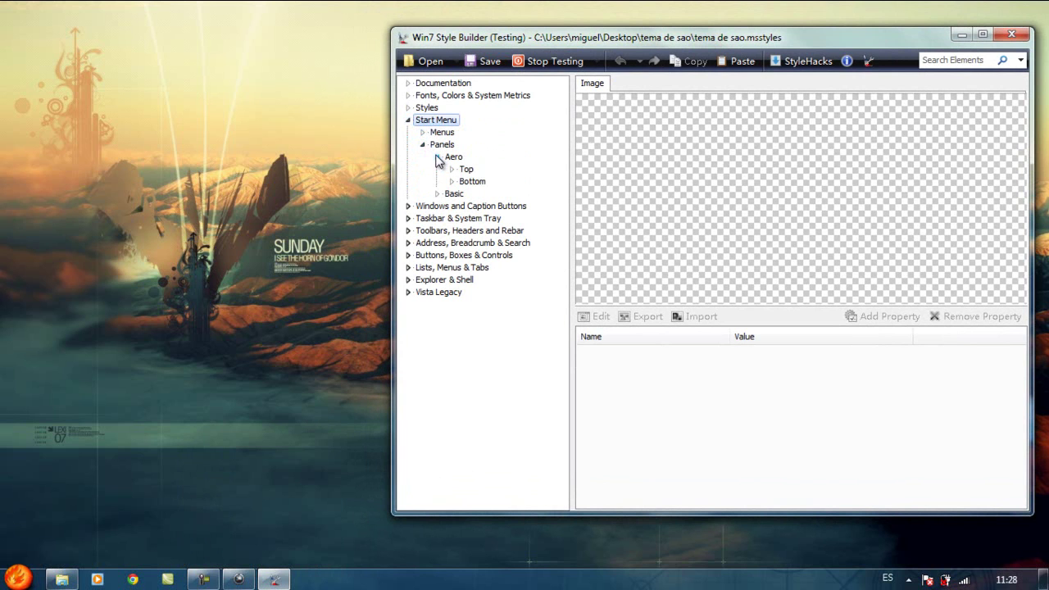
pyautogui.click(456, 159)
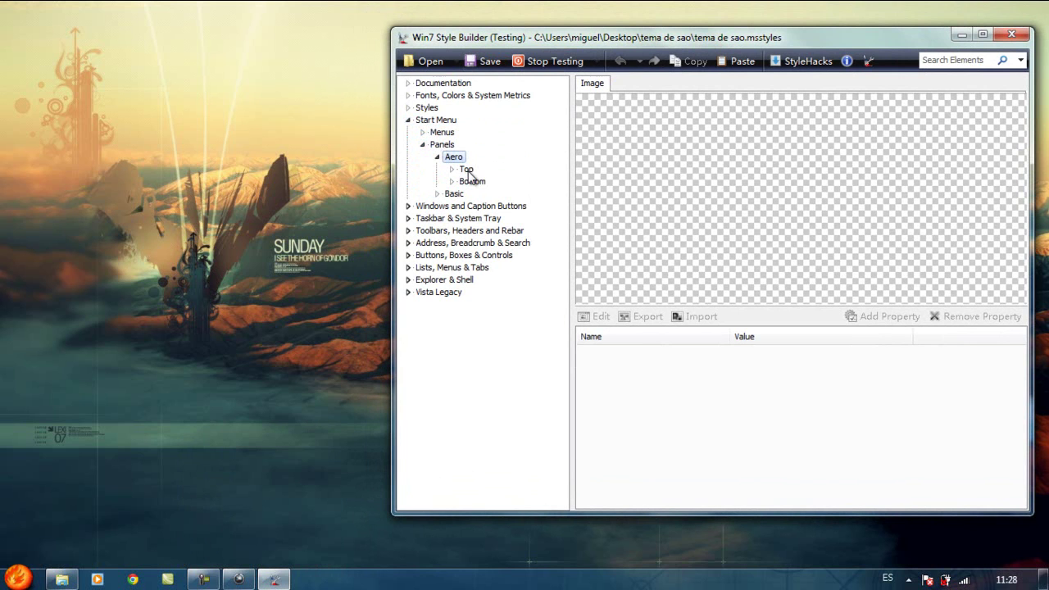
pyautogui.click(463, 170)
pyautogui.click(452, 169)
pyautogui.click(499, 182)
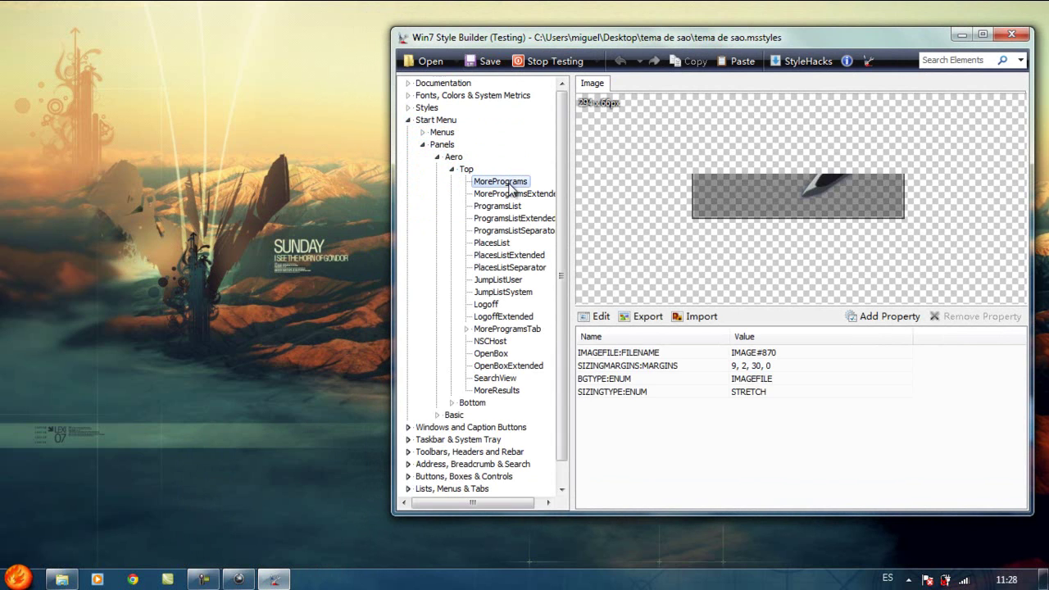
pyautogui.moveTo(572, 197); pyautogui.dragTo(621, 197)
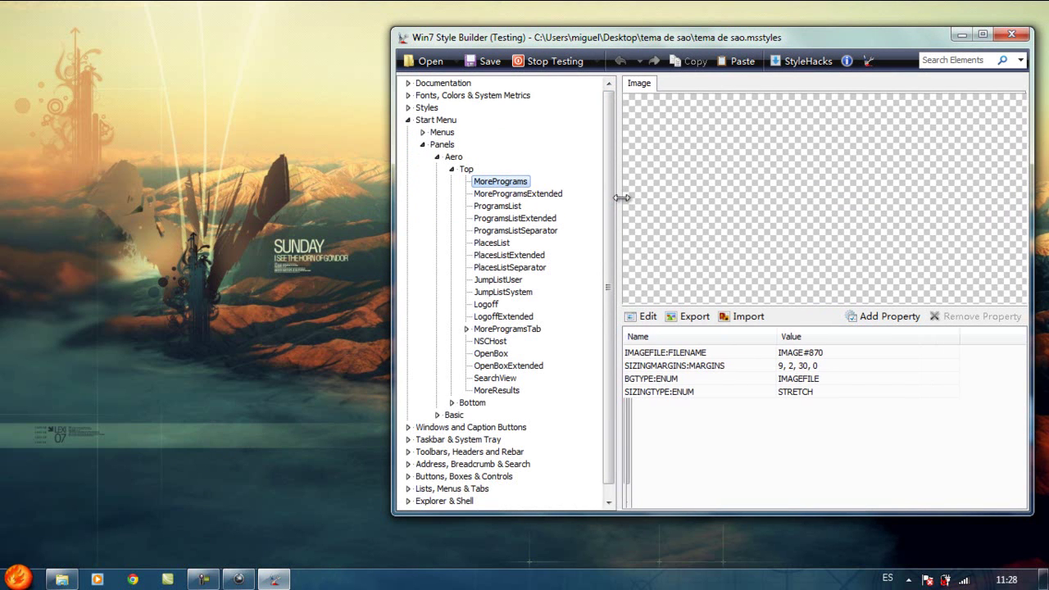
pyautogui.click(513, 194)
pyautogui.click(506, 182)
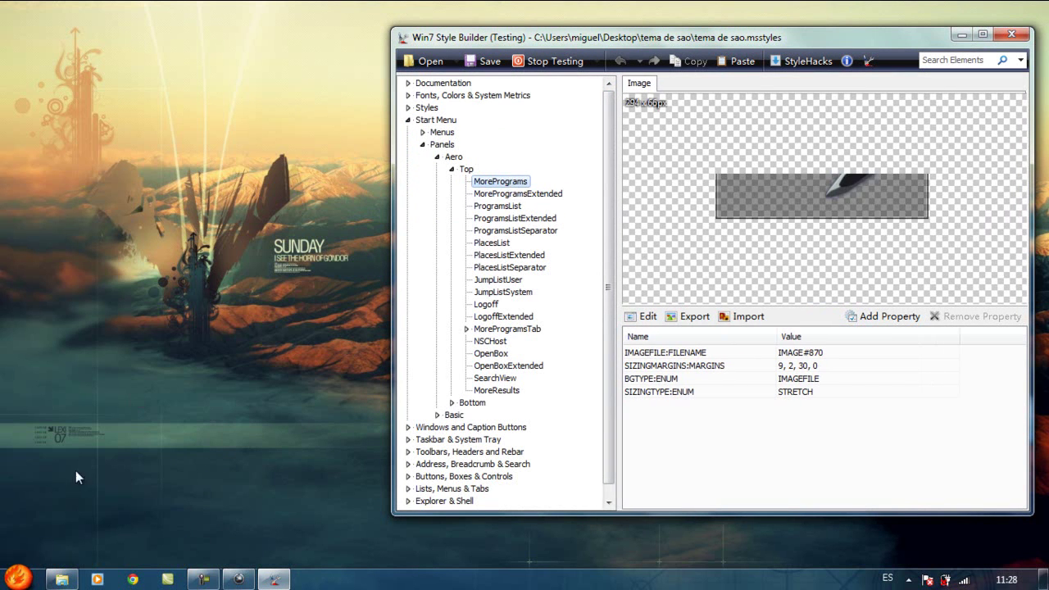
# Compare the MorePrograms and MoreProgramsExtended images with the live Start menu, including its view with the Notas rápidas task list open.
pyautogui.press('super')
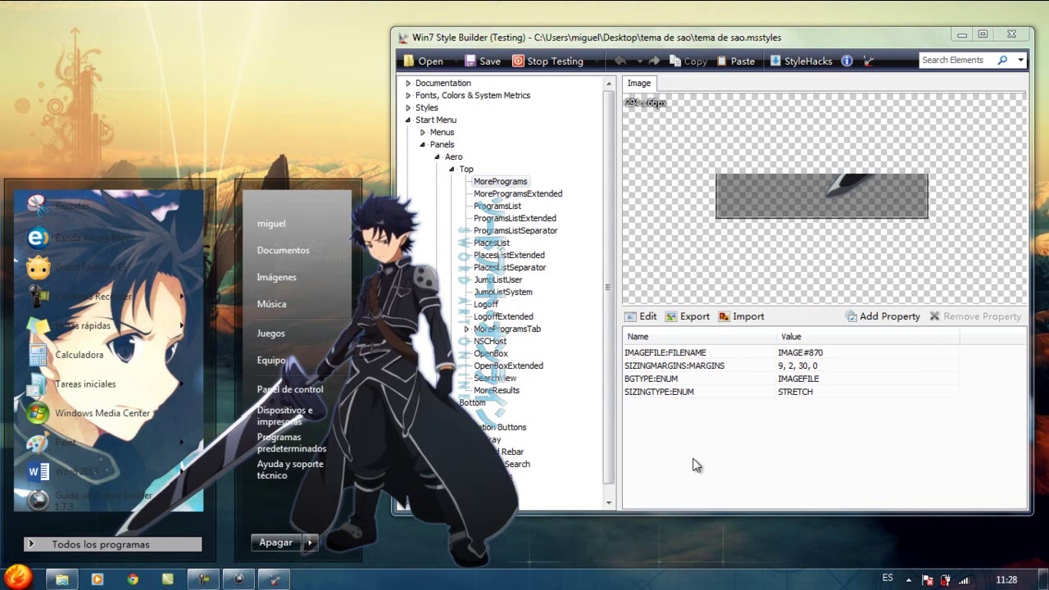
pyautogui.click(760, 468)
pyautogui.click(544, 197)
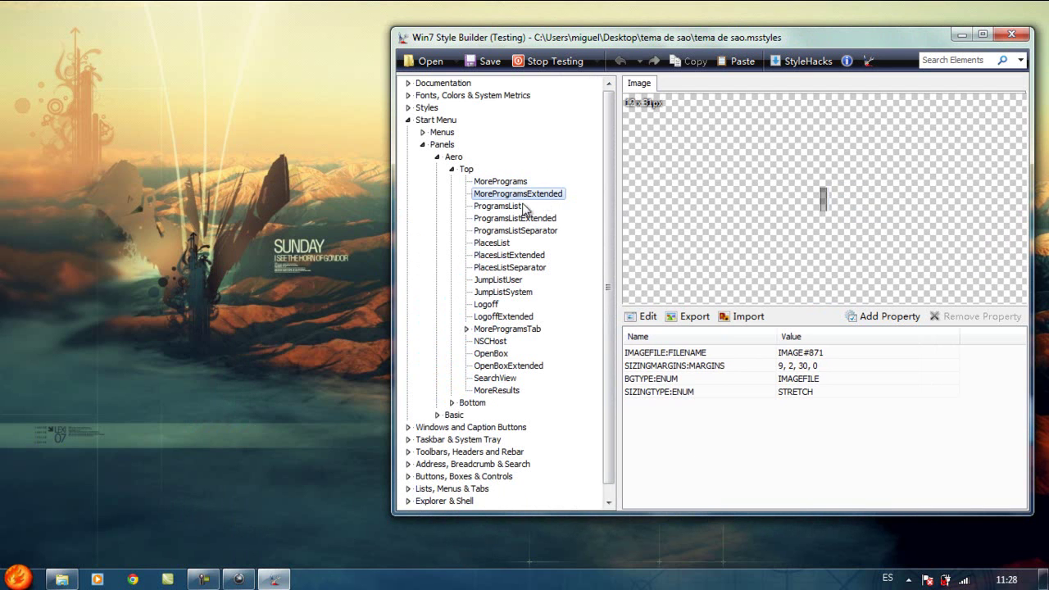
pyautogui.click(4, 576)
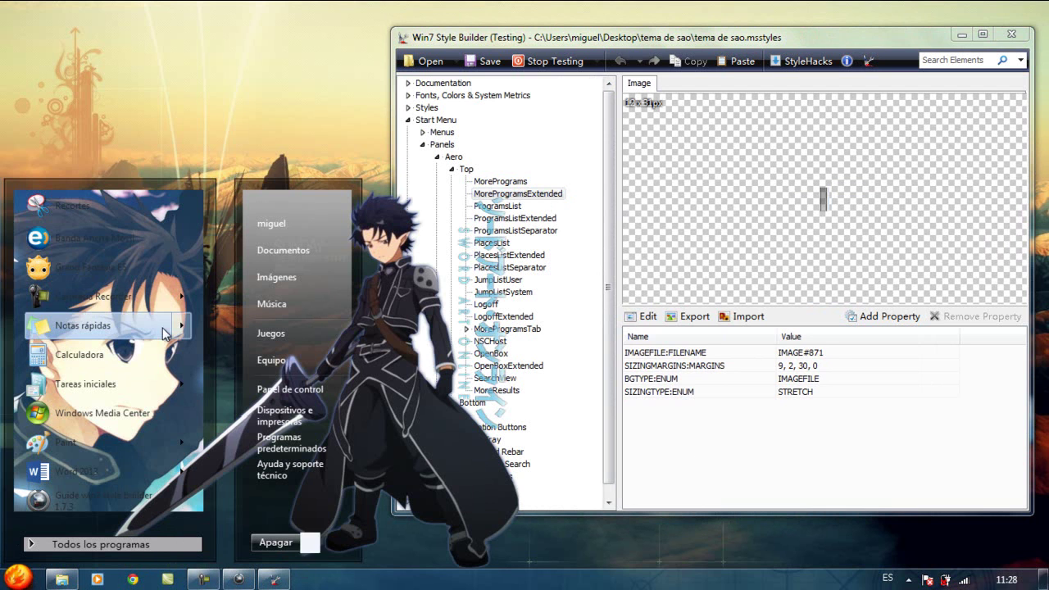
pyautogui.moveTo(164, 331)
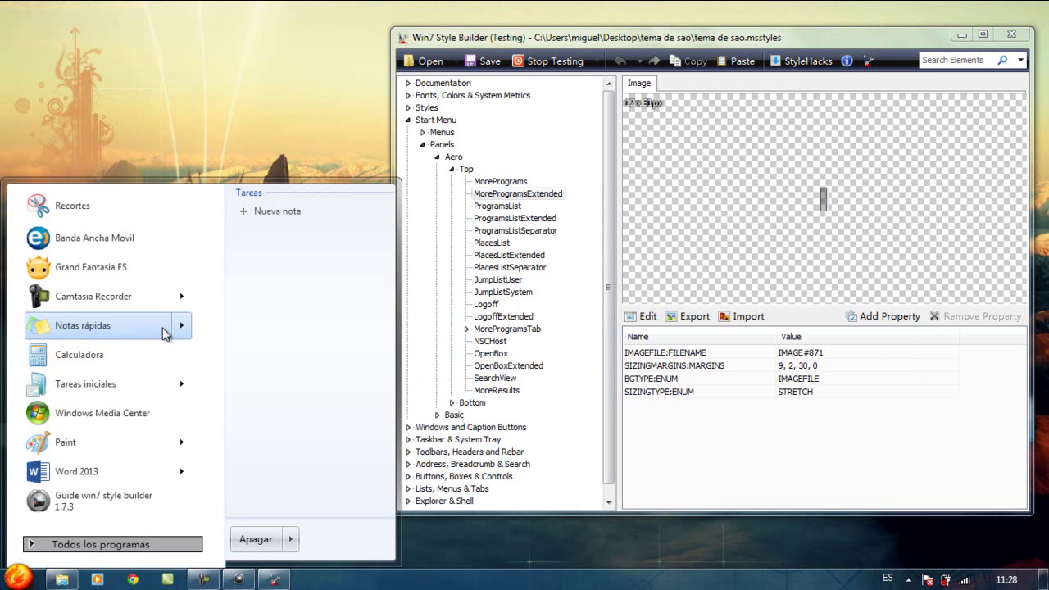
pyautogui.click(721, 501)
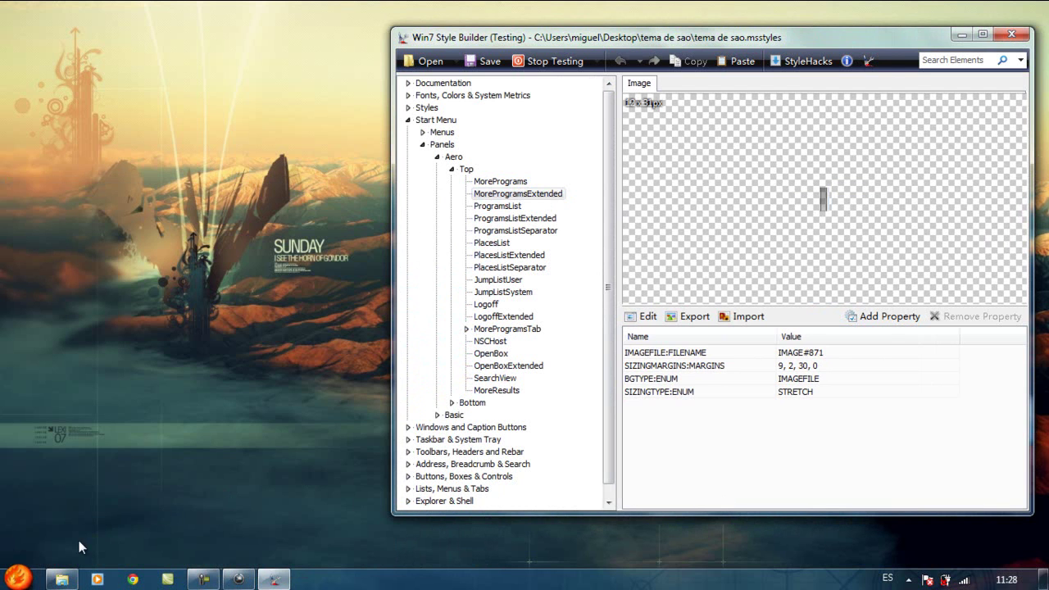
# Open the menu 2 folder in Windows Explorer and fit its window into the free desktop area beside Win7 Style Builder.
pyautogui.click(62, 579)
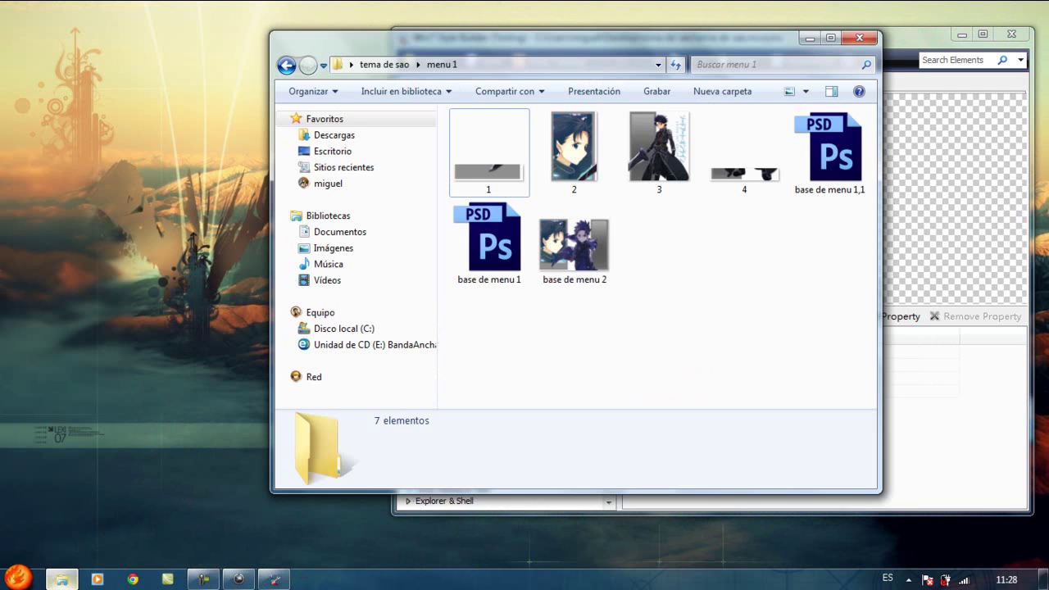
pyautogui.click(392, 64)
pyautogui.moveTo(506, 44); pyautogui.dragTo(253, 55)
pyautogui.doubleClick(315, 146)
pyautogui.moveTo(626, 231); pyautogui.dragTo(369, 281)
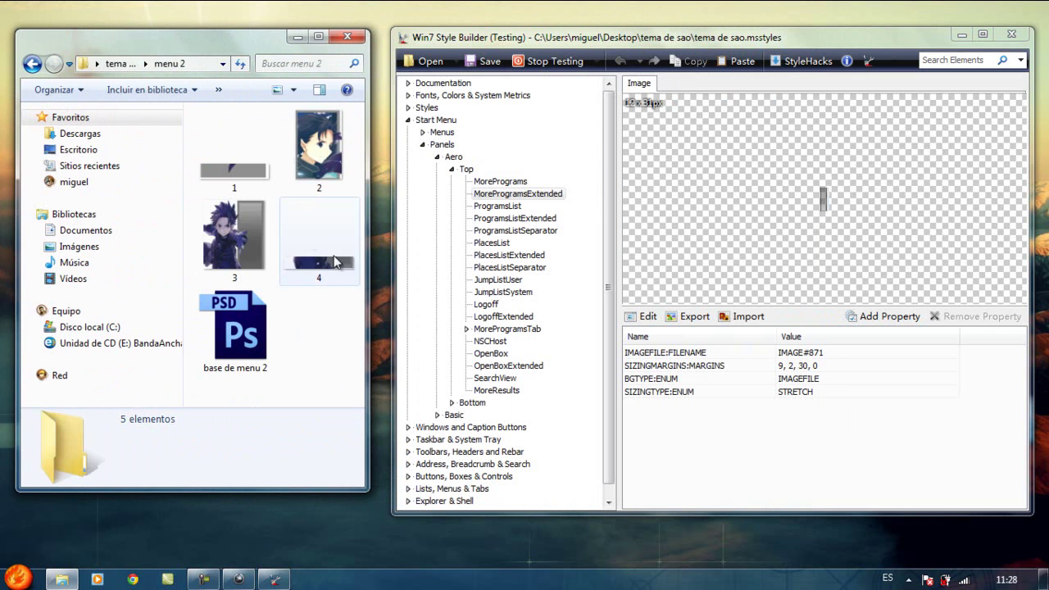
# Replace the old MoreProgramsExtended image with image 1 from the menu 2 folder, without resizing the new image.
pyautogui.click(254, 188)
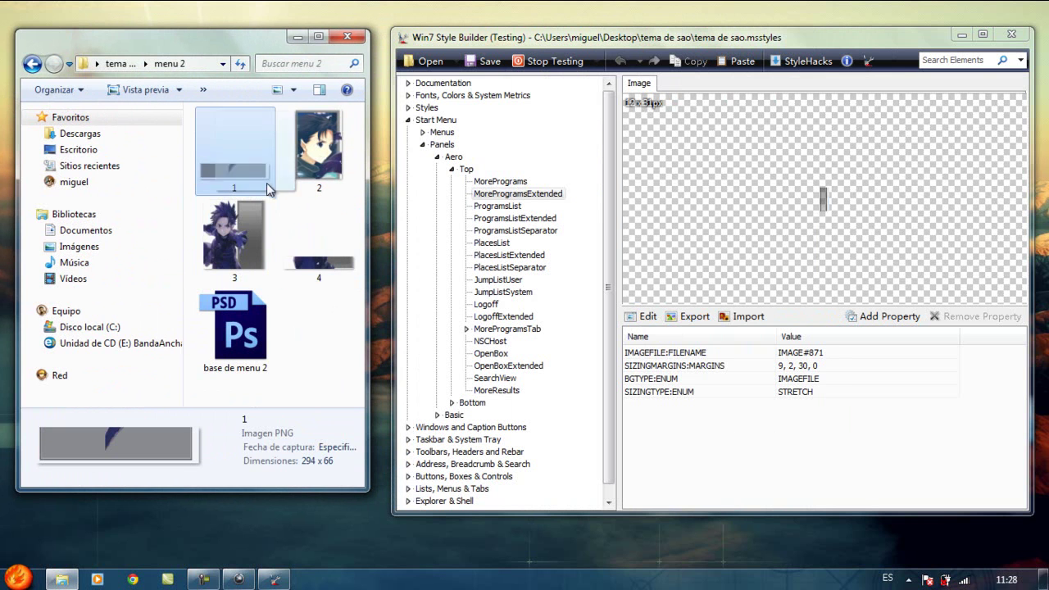
pyautogui.moveTo(738, 209); pyautogui.dragTo(738, 209)
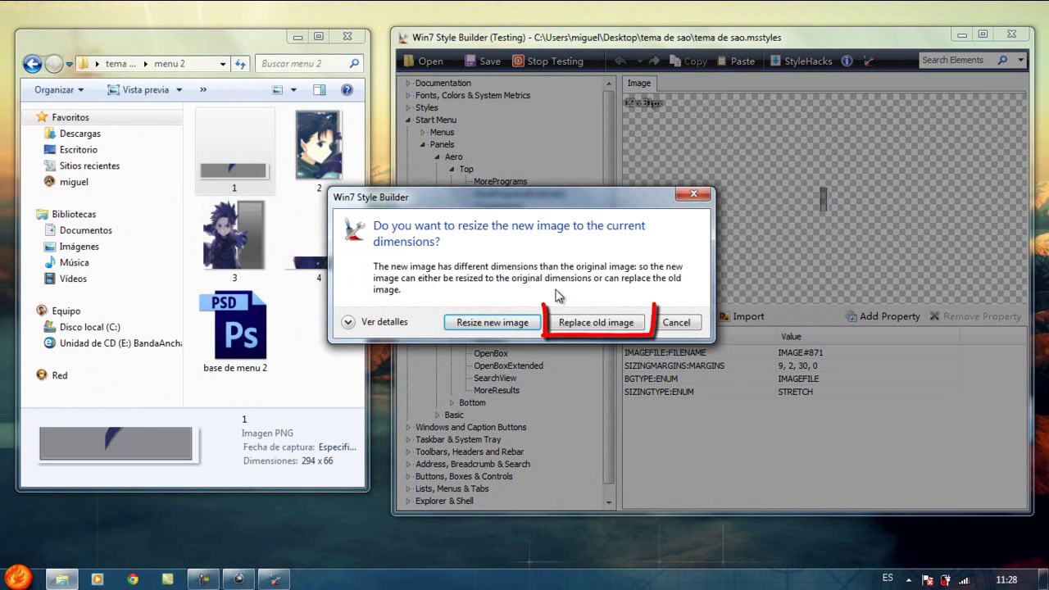
pyautogui.click(577, 325)
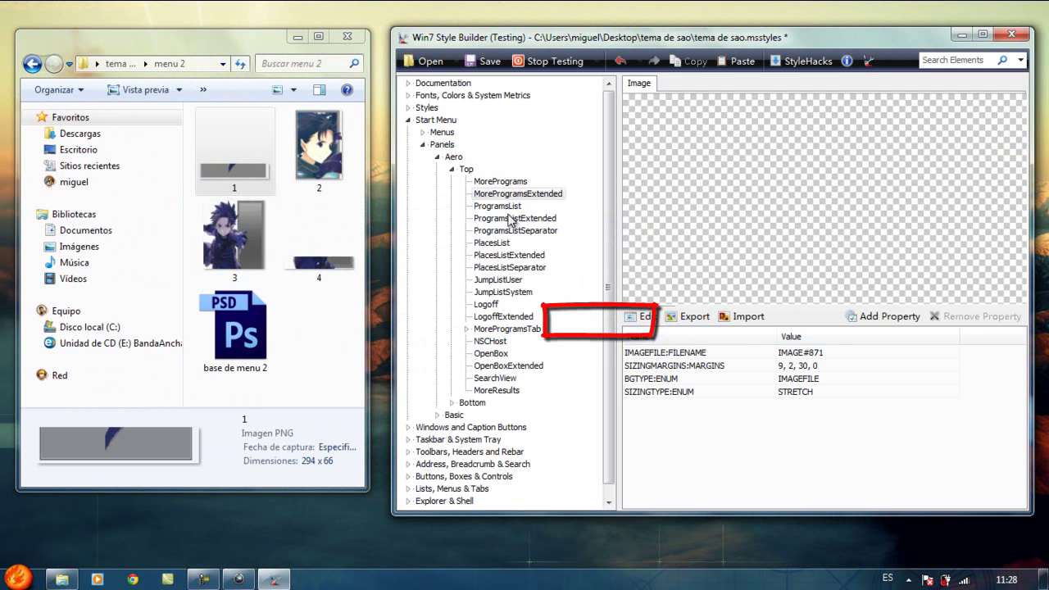
# Check ProgramsListExtended against the live Start menu and replace its old image with image 2 from menu 2, without resizing.
pyautogui.click(501, 207)
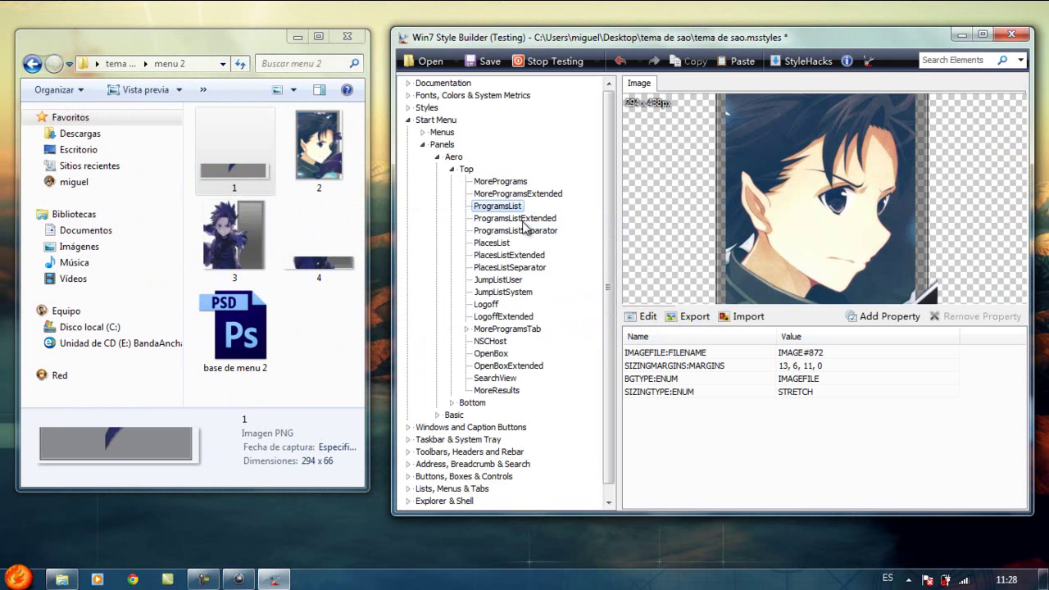
pyautogui.click(516, 219)
pyautogui.press('super')
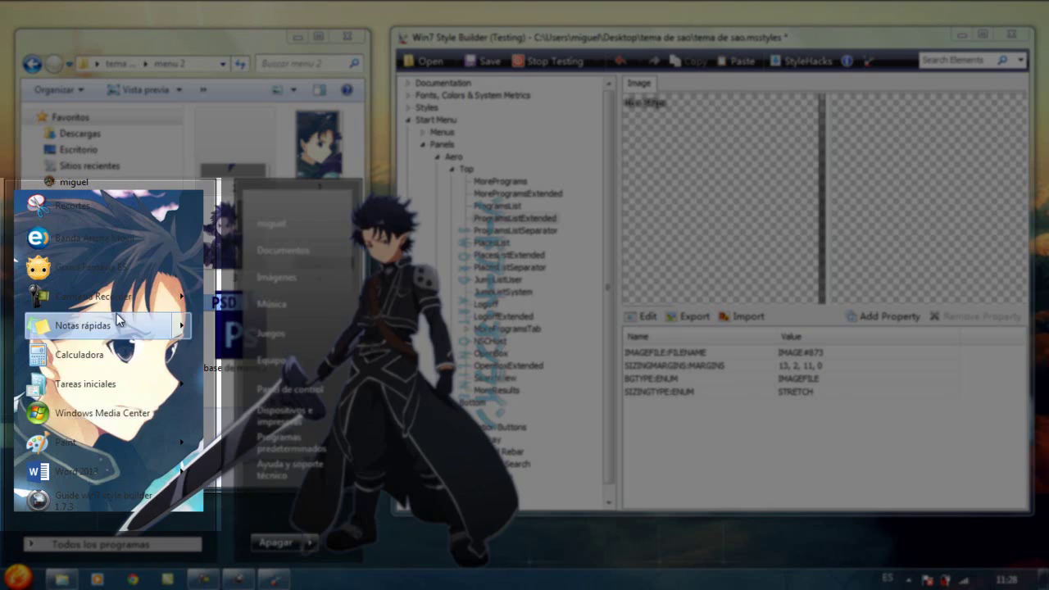
pyautogui.moveTo(116, 319)
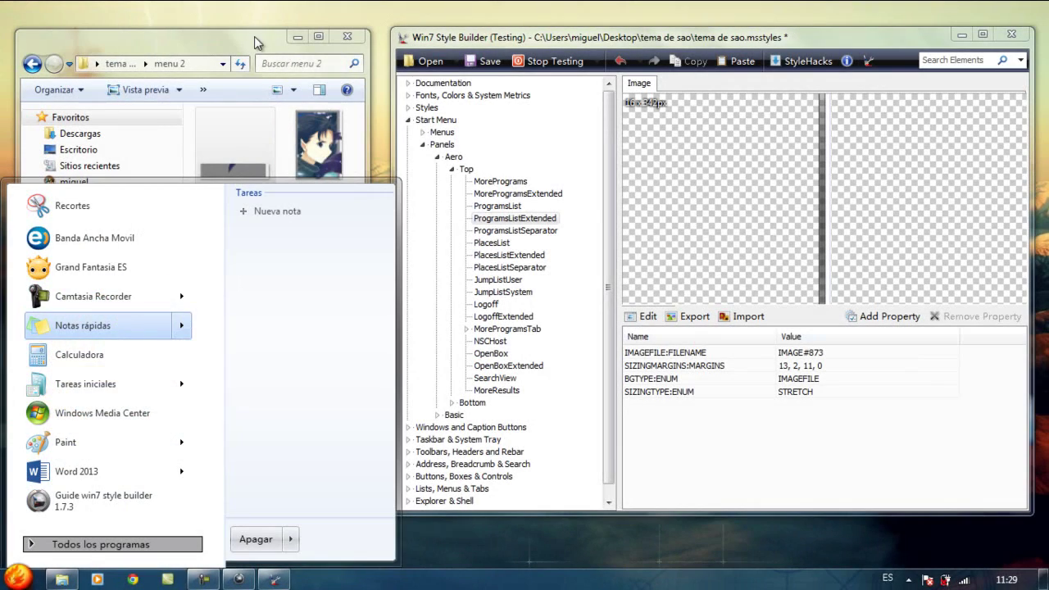
pyautogui.click(315, 158)
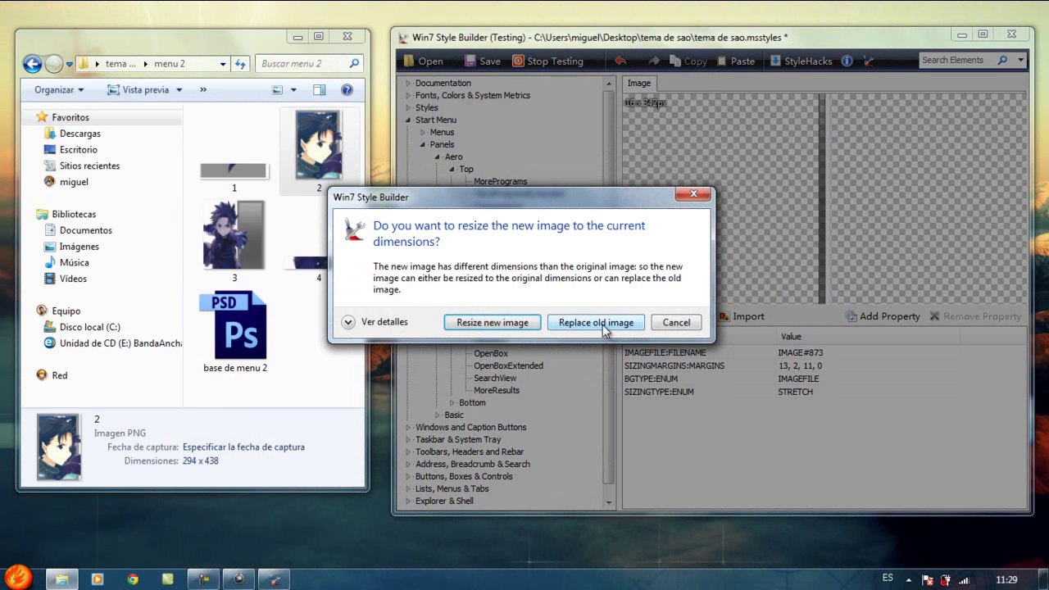
pyautogui.click(603, 326)
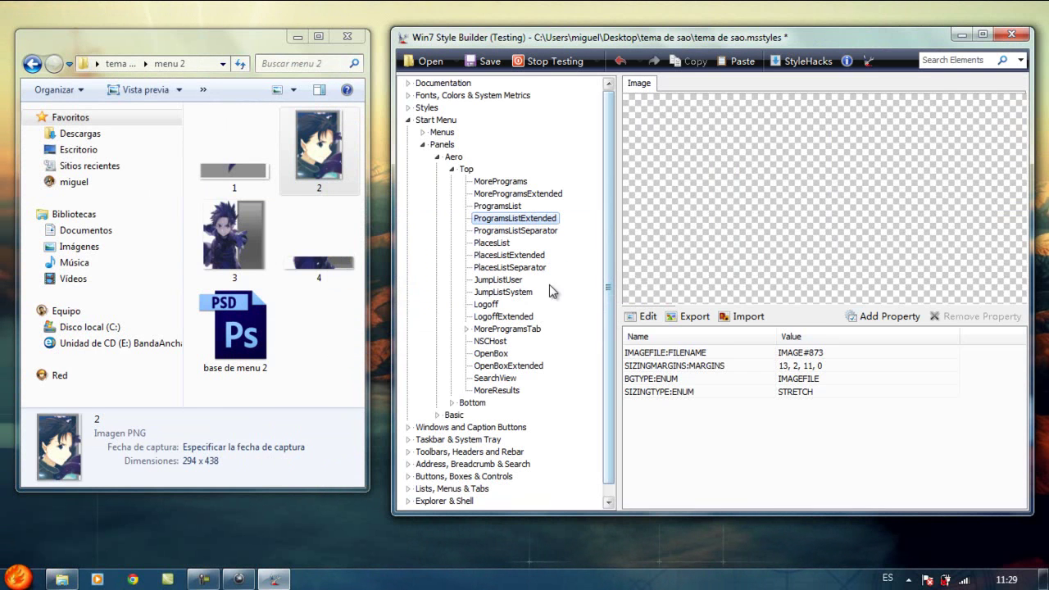
# Review ProgramsListSeparator and PlacesList against the Start menu, and replace the old PlacesListExtended image with image 3 from menu 2, without resizing.
pyautogui.click(504, 232)
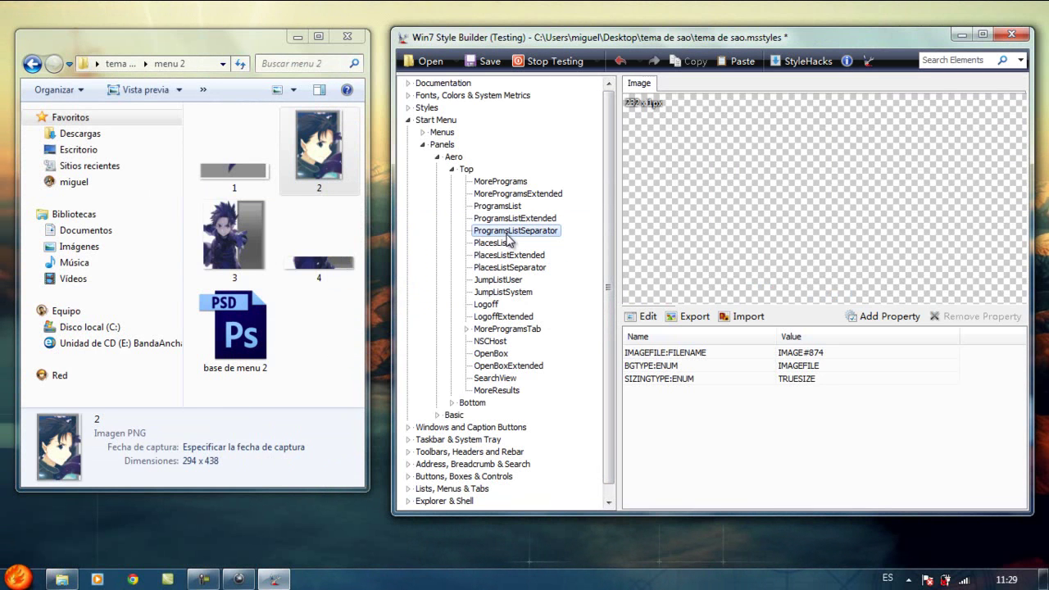
pyautogui.click(18, 576)
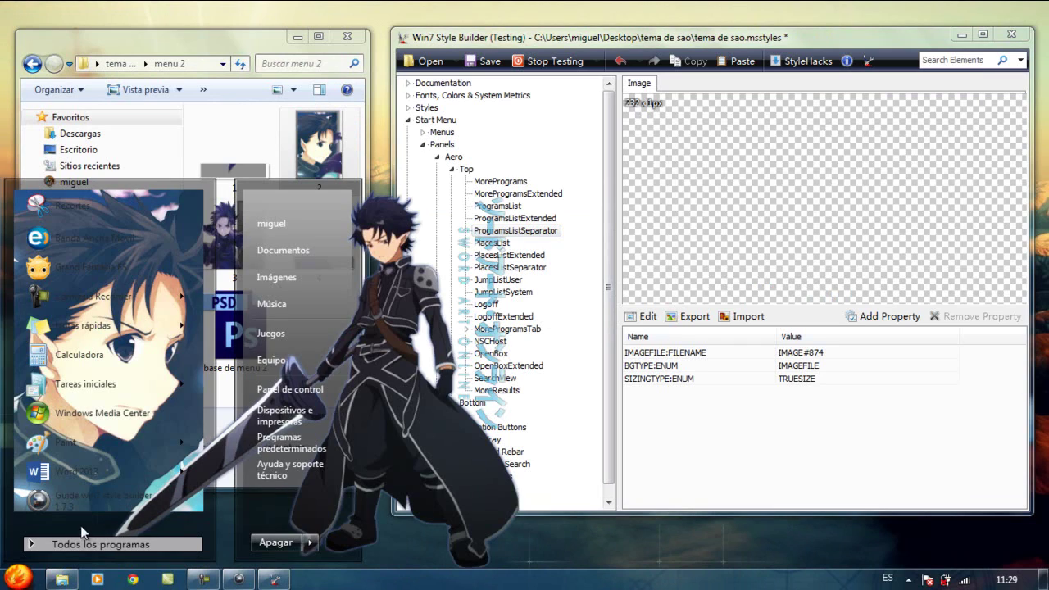
pyautogui.click(624, 435)
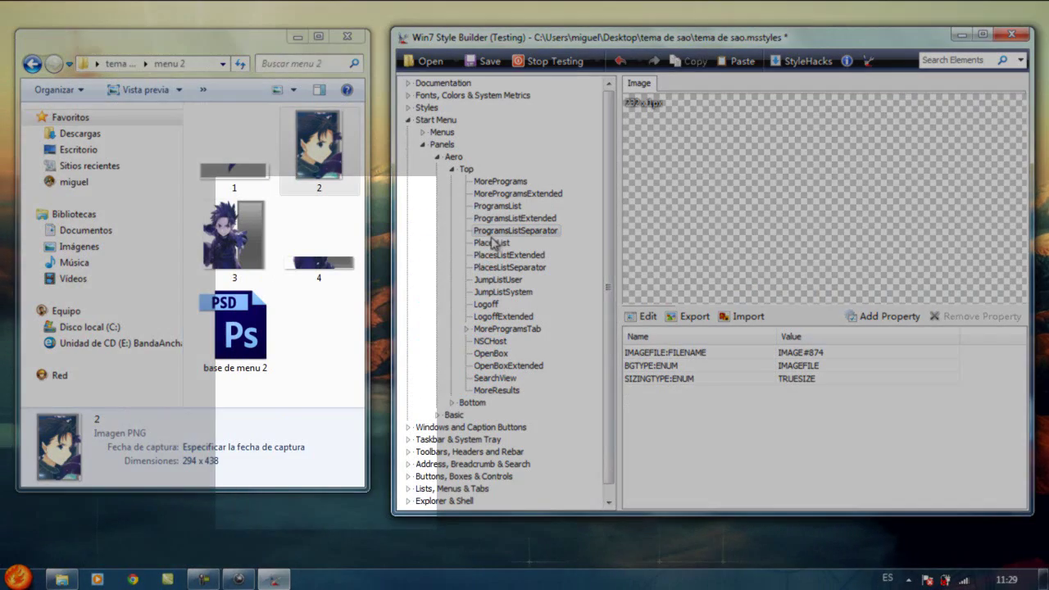
pyautogui.click(490, 243)
pyautogui.click(31, 572)
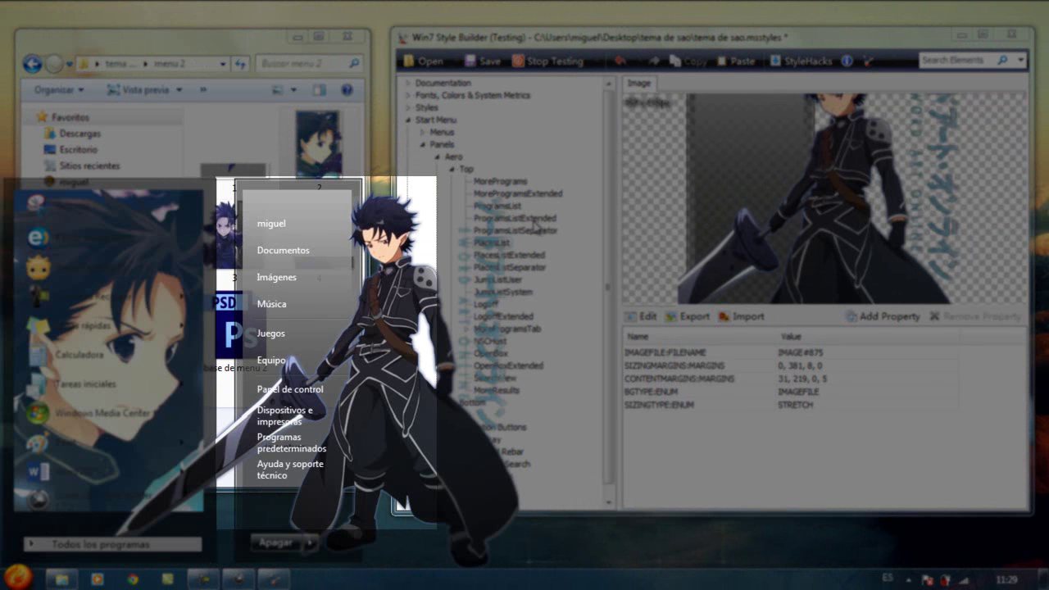
pyautogui.moveTo(180, 296)
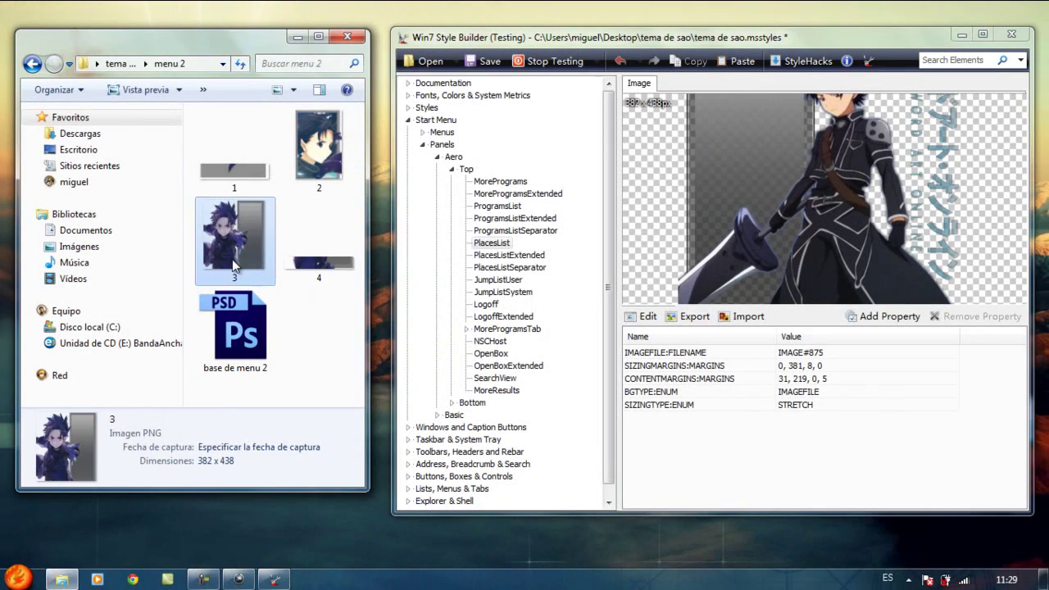
pyautogui.moveTo(232, 259); pyautogui.dragTo(727, 187)
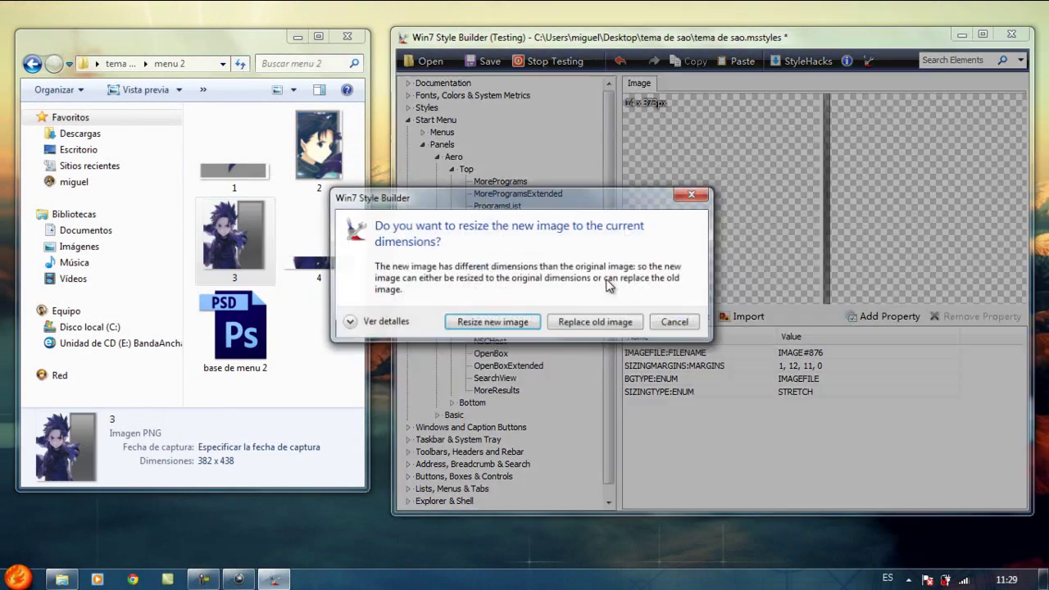
pyautogui.click(598, 322)
# Replace the old LogoffExtended image with image 4 from menu 2, without resizing, and check the shutdown area in the Start menu.
pyautogui.click(510, 269)
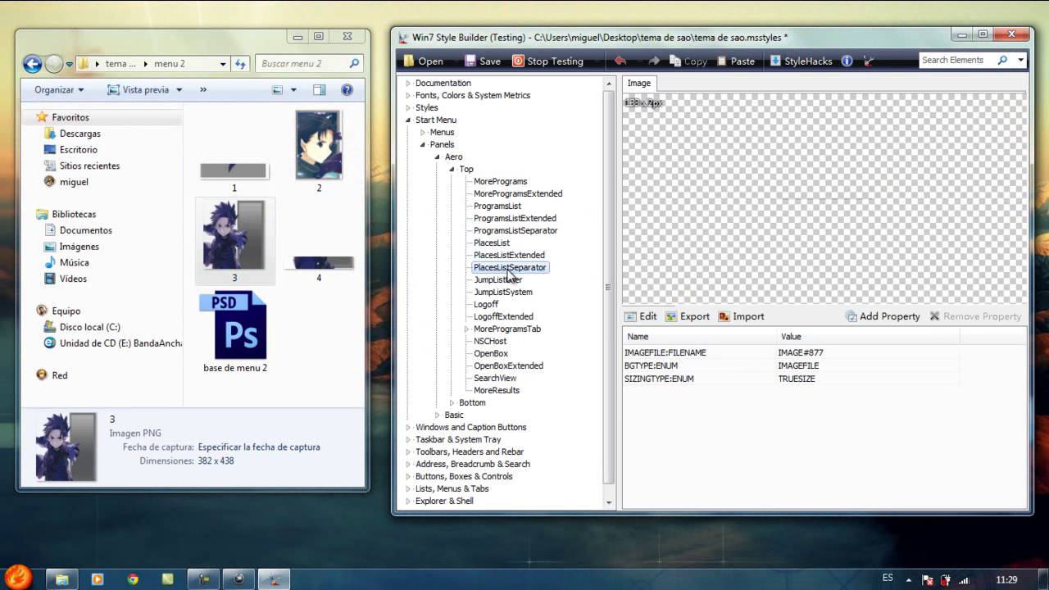
pyautogui.click(499, 282)
pyautogui.click(501, 292)
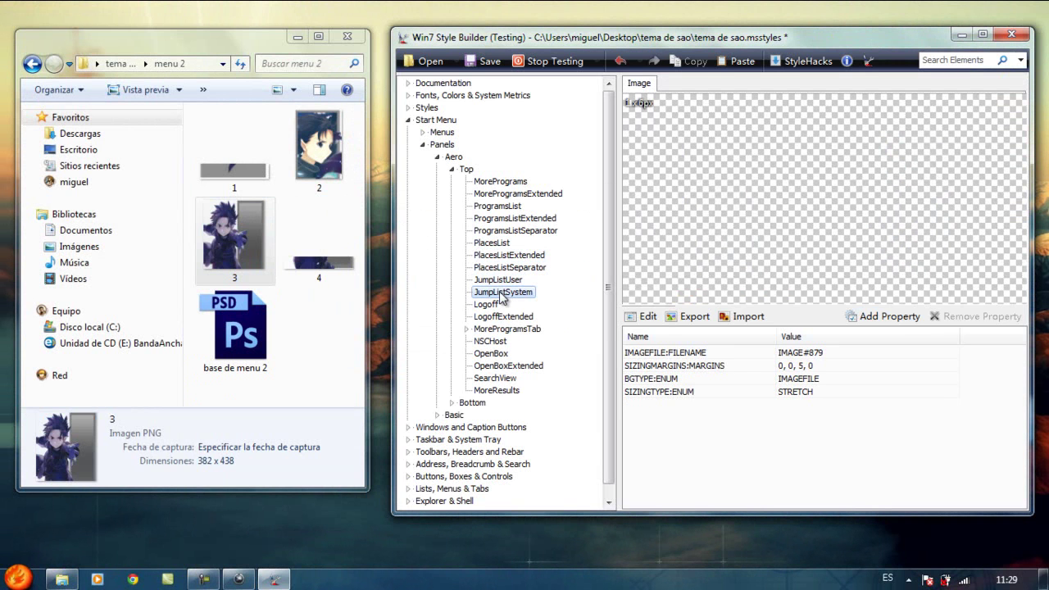
pyautogui.click(490, 305)
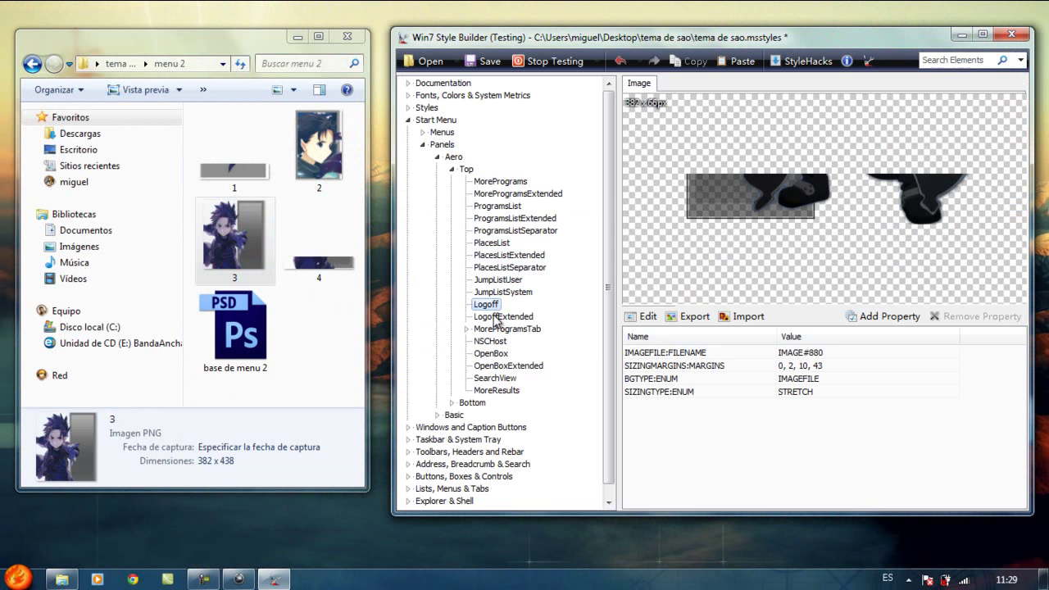
pyautogui.click(519, 316)
pyautogui.moveTo(314, 260); pyautogui.dragTo(762, 240)
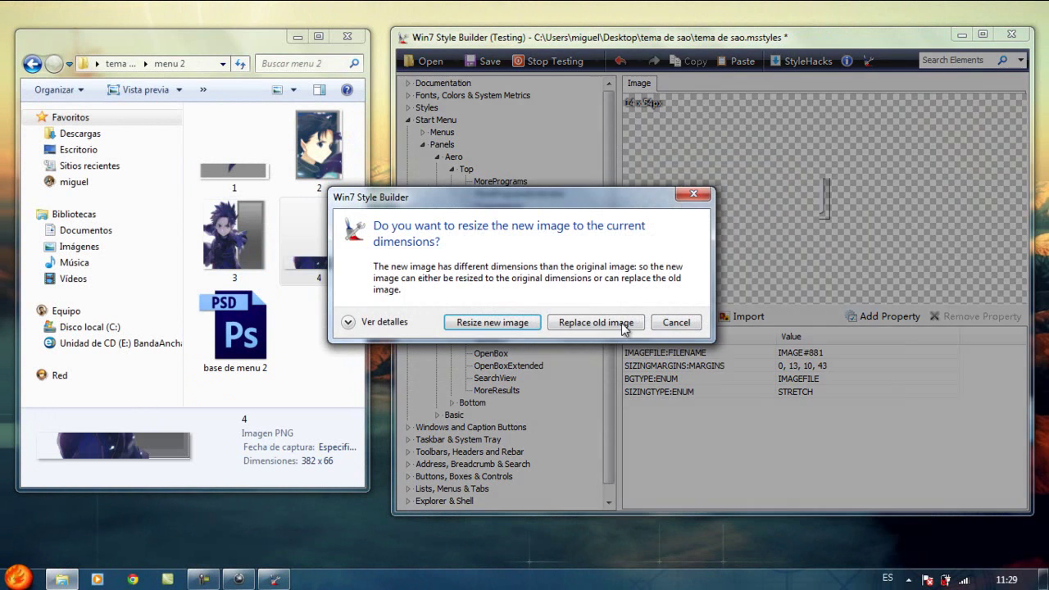
pyautogui.click(596, 322)
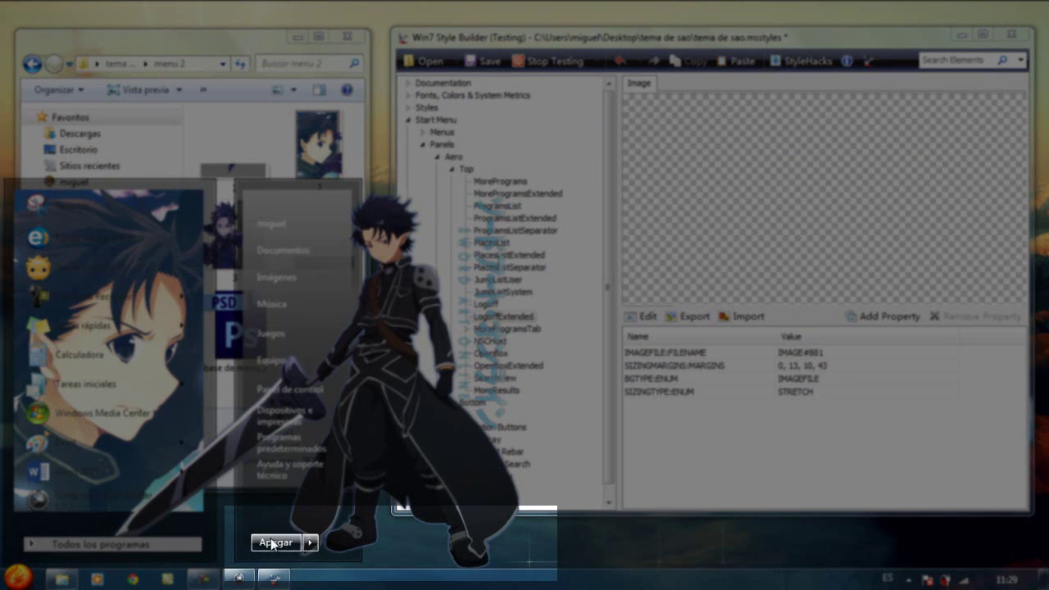
pyautogui.click(723, 457)
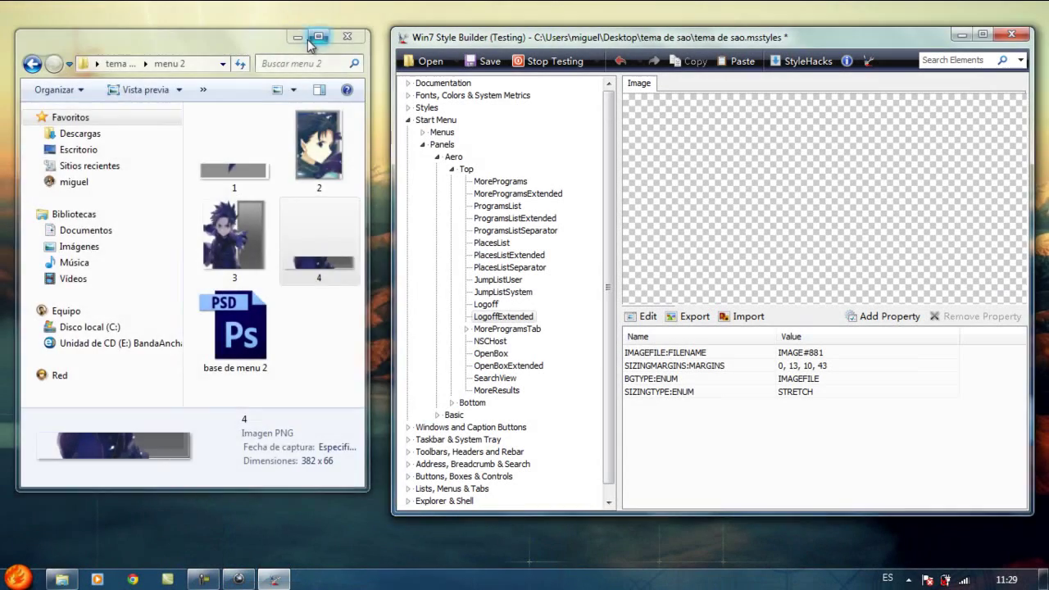
# Minimize Explorer, stop testing the theme, save it over the existing tema de sao file, and apply the compiled visual style.
pyautogui.click(297, 36)
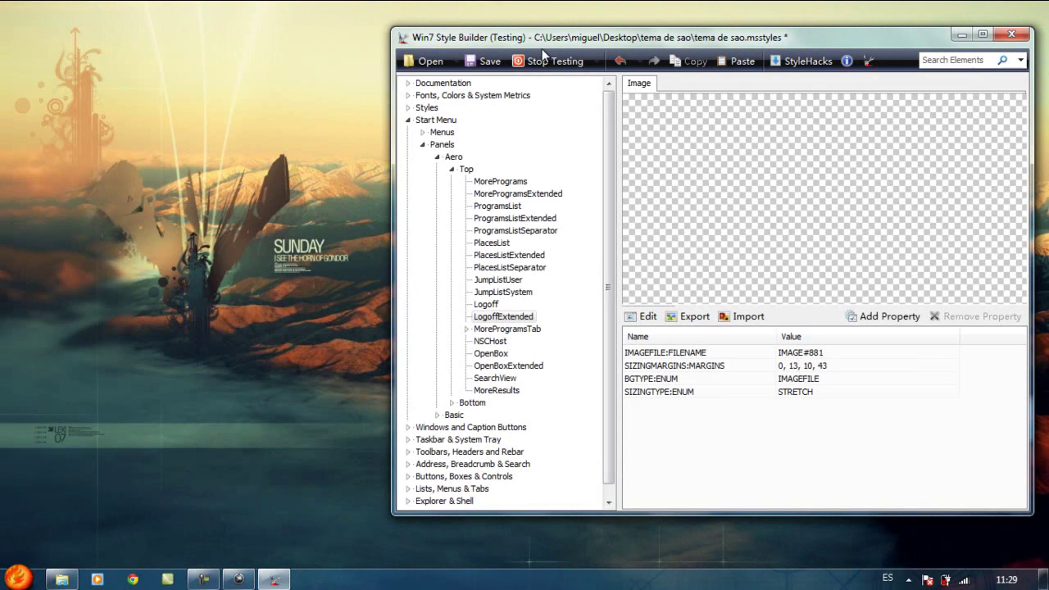
pyautogui.click(504, 59)
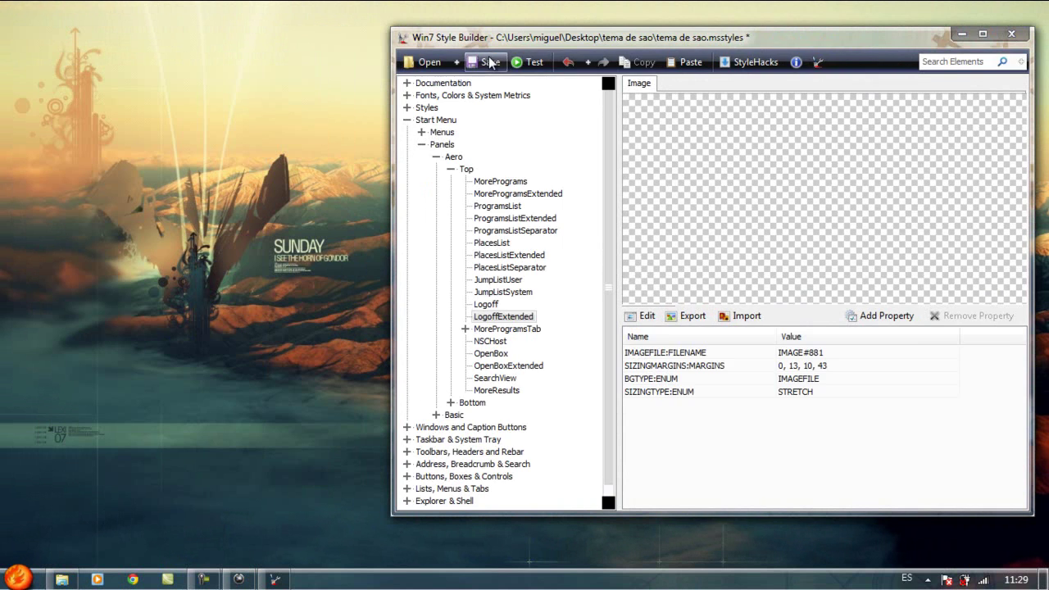
pyautogui.click(489, 63)
pyautogui.click(853, 180)
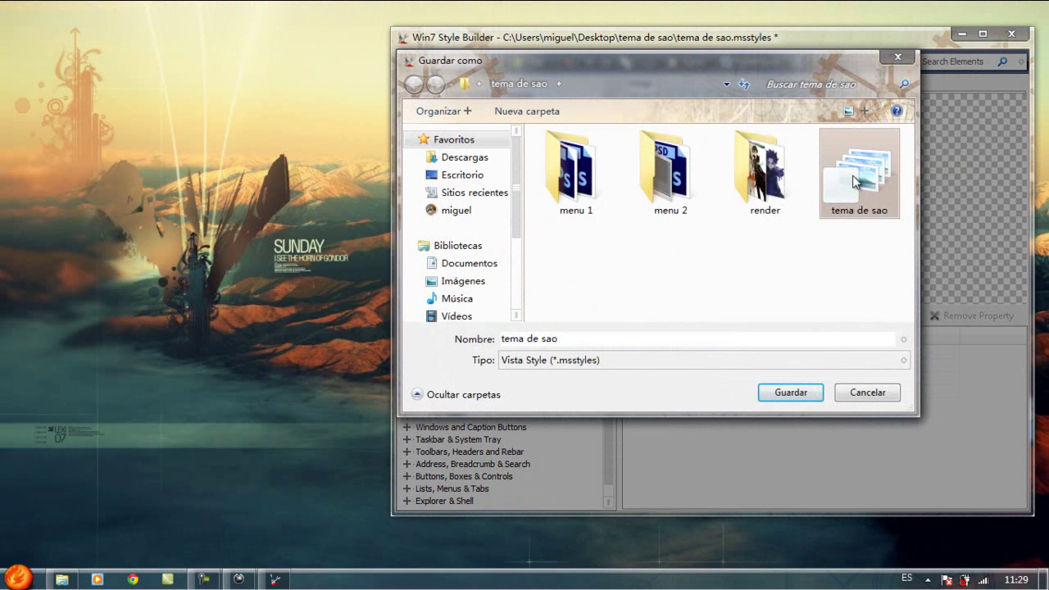
pyautogui.doubleClick(852, 181)
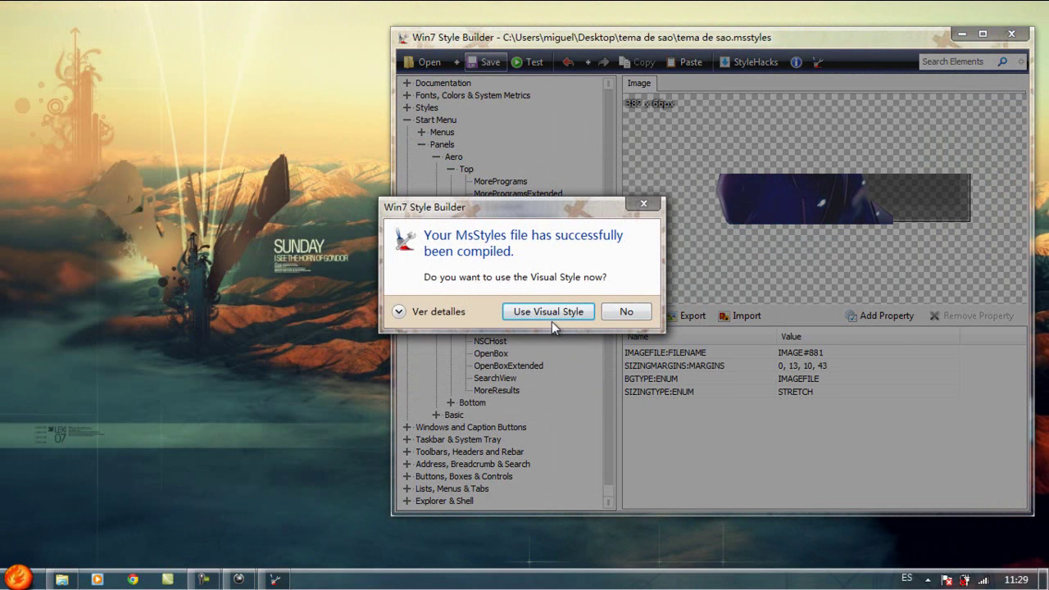
pyautogui.click(551, 319)
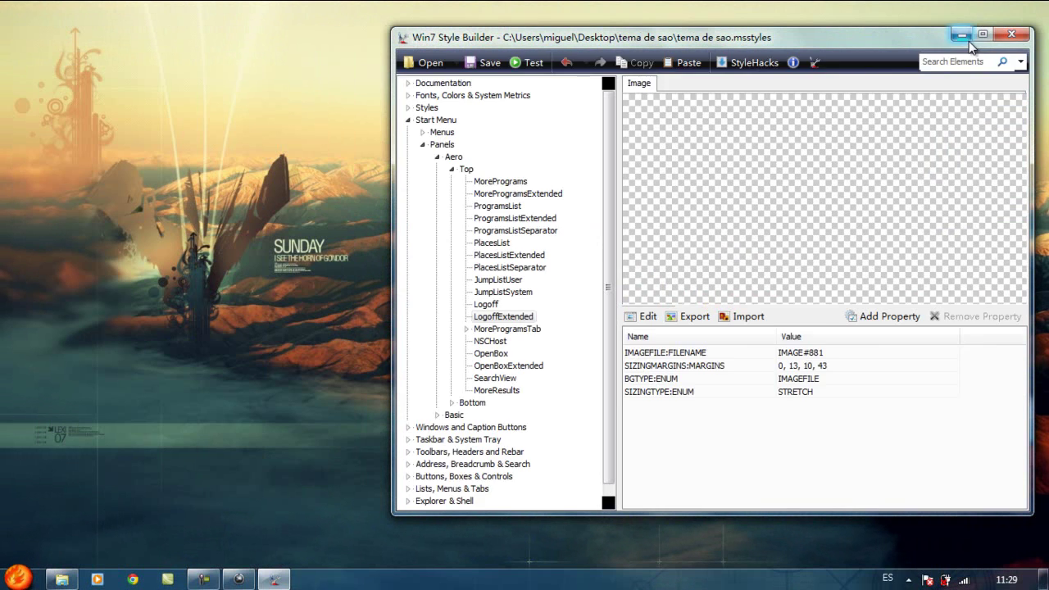
# Clear the desktop and examine the themed Start menu, including its view with the Notas rápidas task list open.
pyautogui.click(964, 36)
pyautogui.click(18, 577)
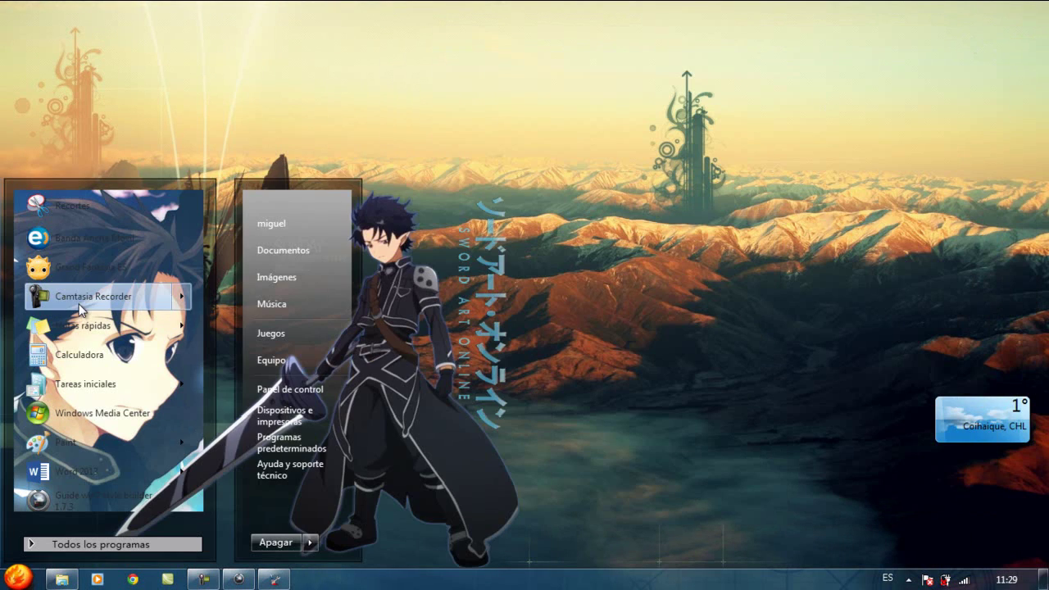
pyautogui.moveTo(79, 308)
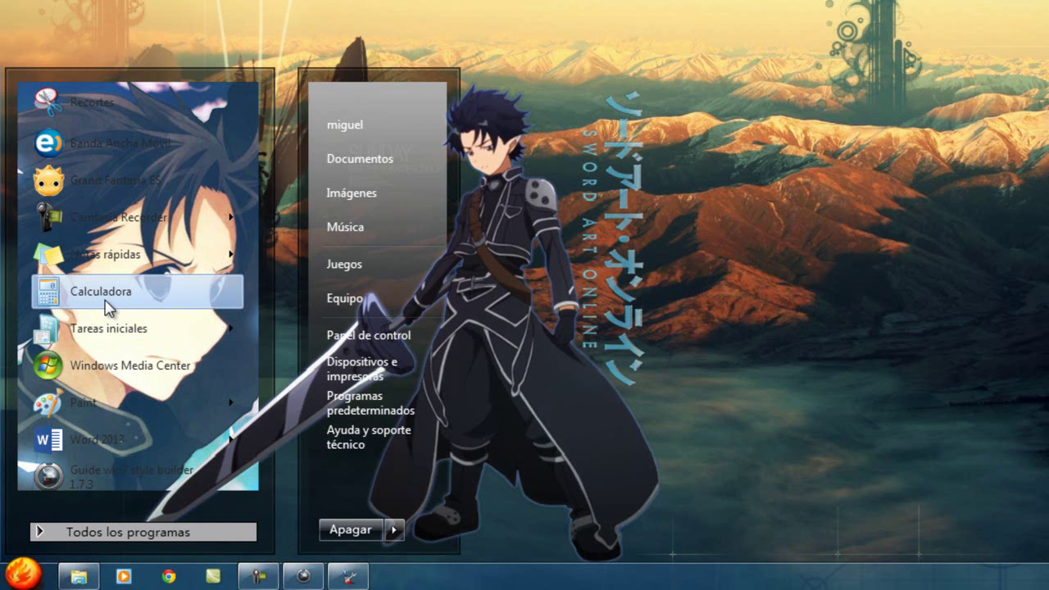
pyautogui.moveTo(137, 274)
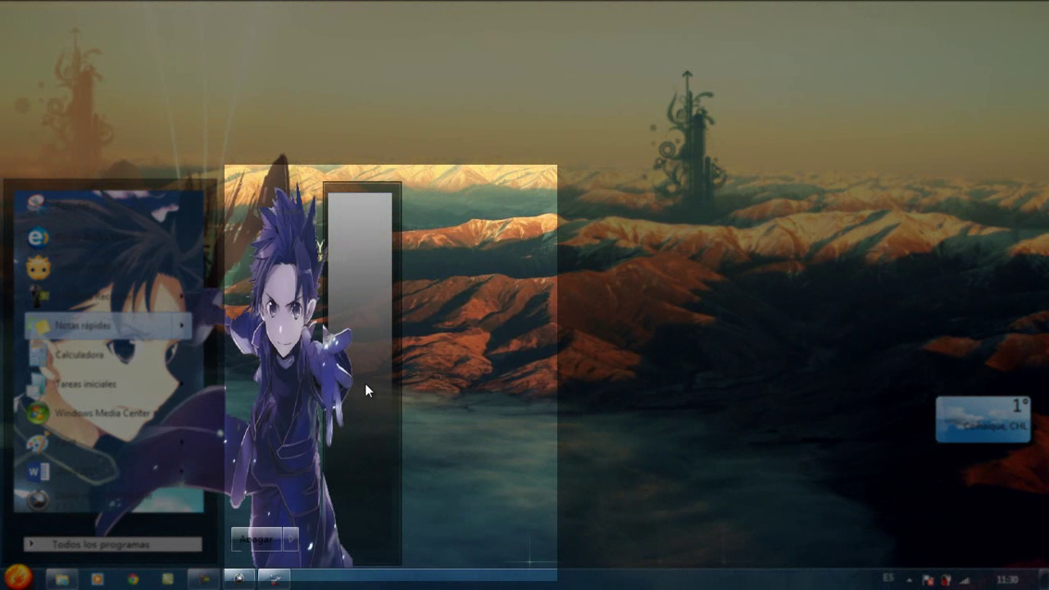
# Return to Win7 Style Builder, compare the PlacesList and PlacesListExtended images, and keep the current Windows color scheme.
pyautogui.click(273, 579)
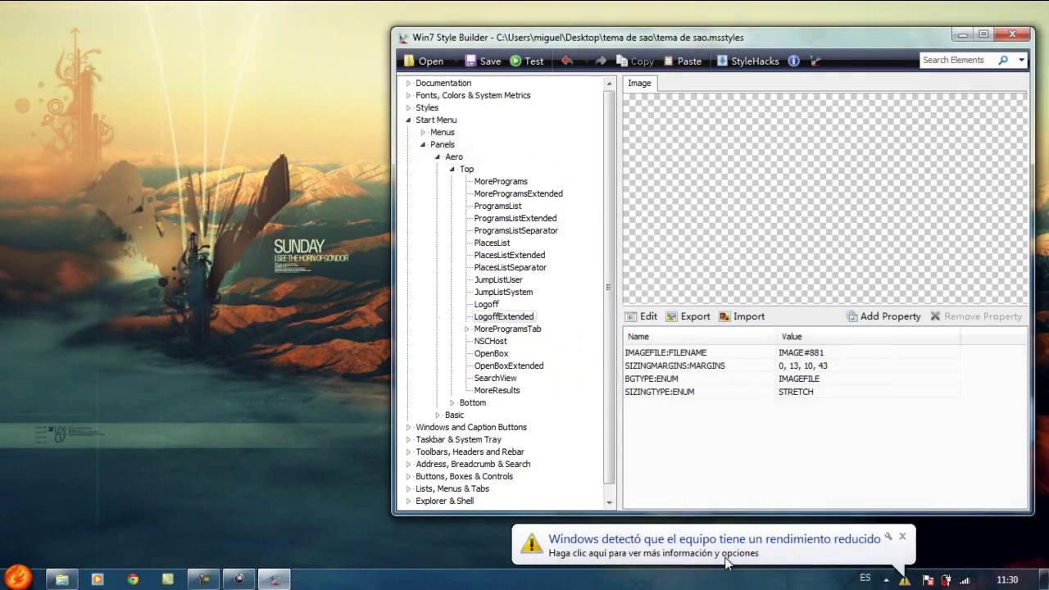
pyautogui.click(656, 547)
pyautogui.click(490, 286)
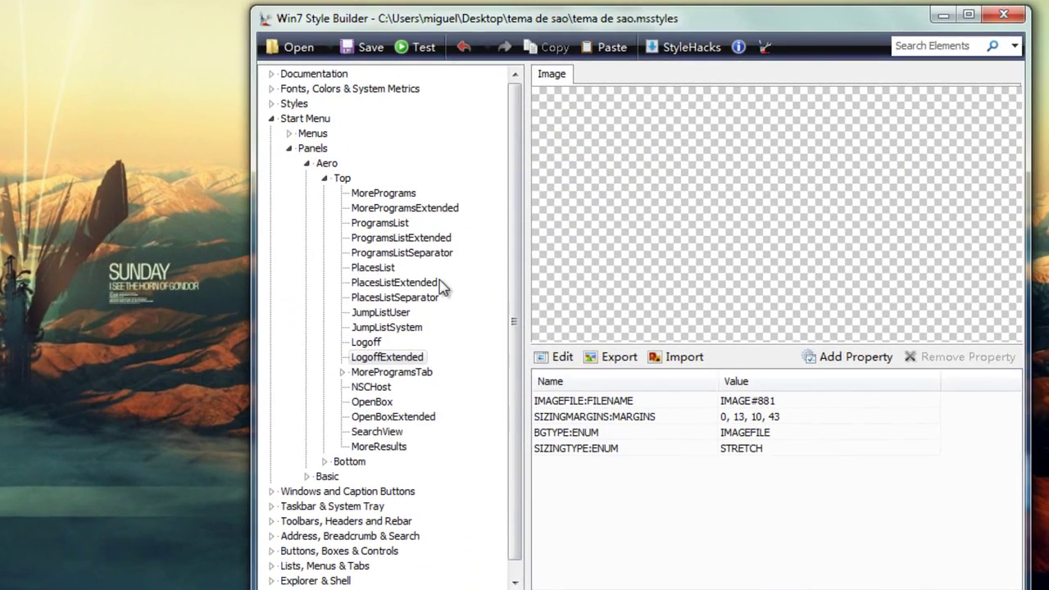
pyautogui.click(370, 268)
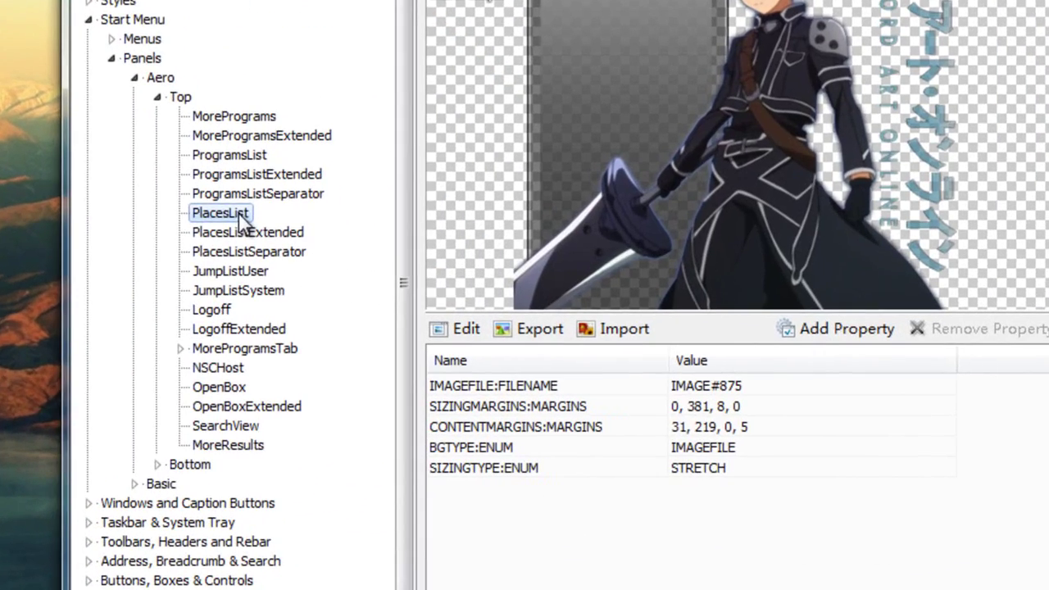
pyautogui.click(222, 234)
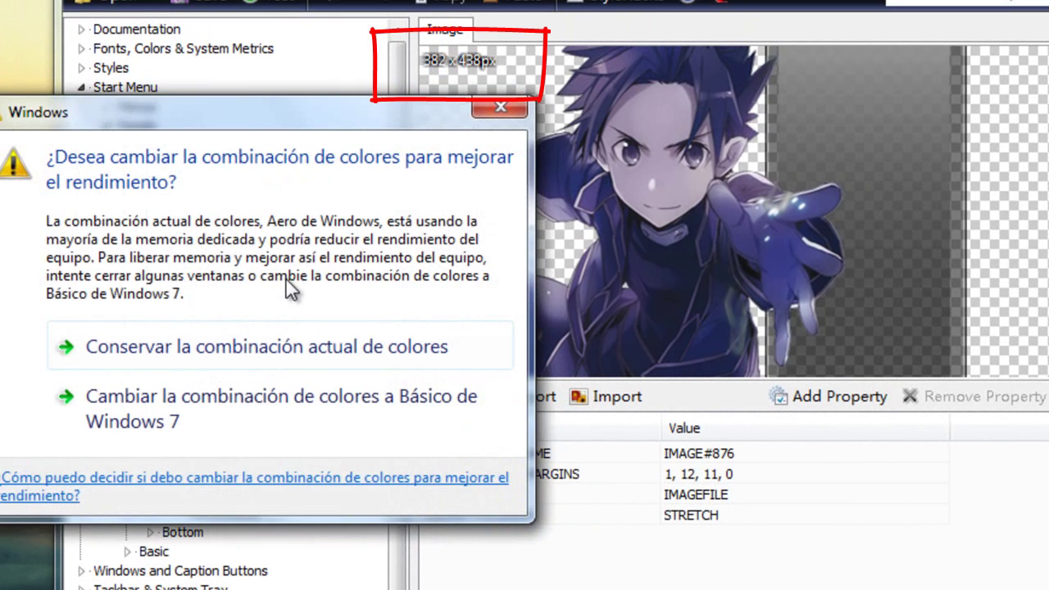
pyautogui.click(264, 353)
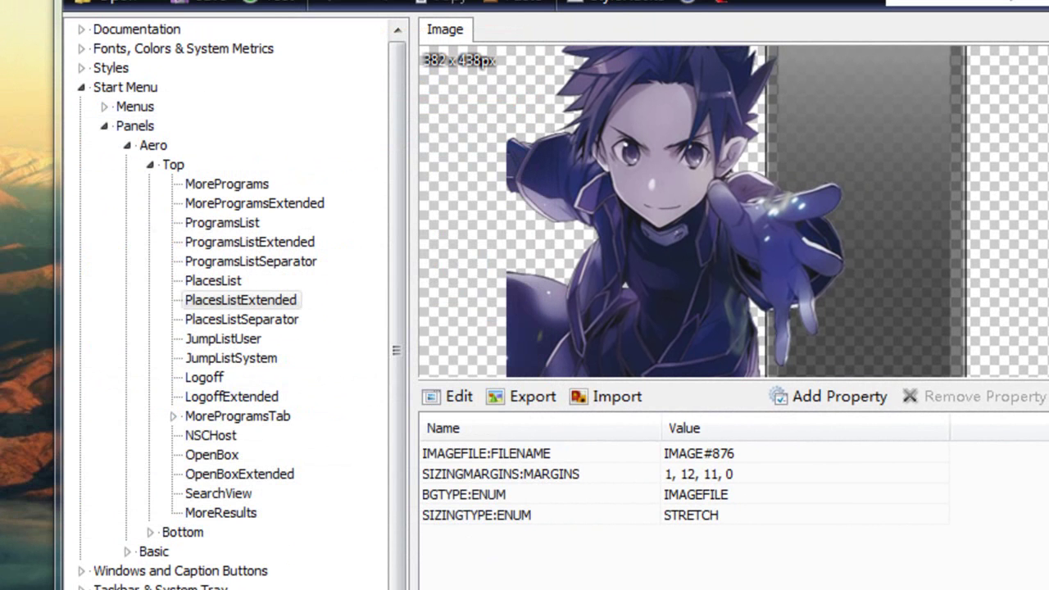
# Set the sizing margins of the Aero Top PlacesListExtended image to 1, 381, 11, 0.
pyautogui.click(695, 481)
pyautogui.click(695, 481)
pyautogui.press('BackSpace')
pyautogui.press('BackSpace')
pyautogui.write('381')
pyautogui.press('Return')
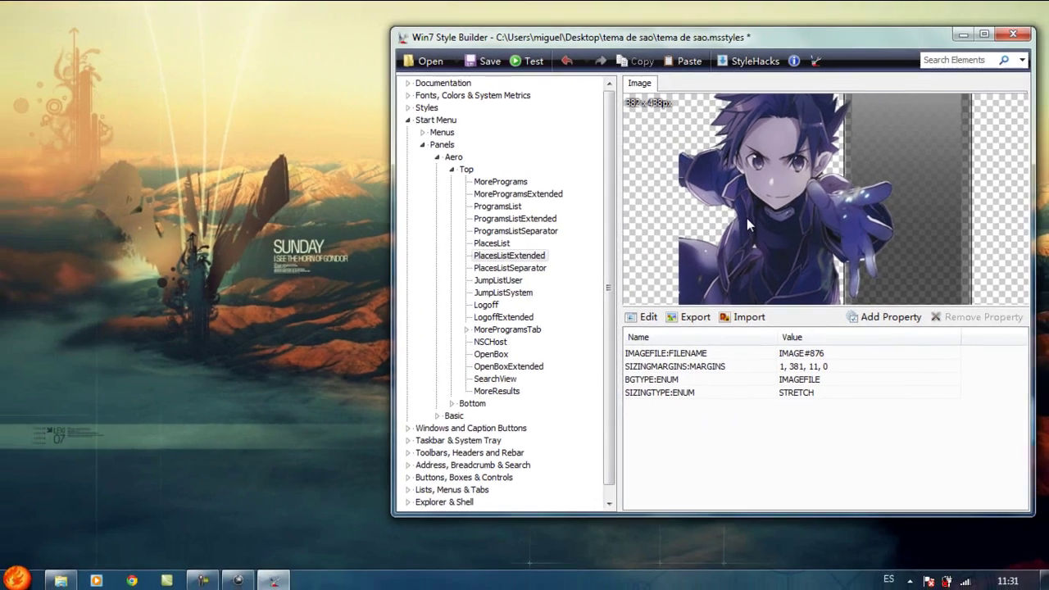
# Preview the PlacesListExtended image in an enlarged window and test how it stretches horizontally, leaving the preview closed.
pyautogui.doubleClick(730, 228)
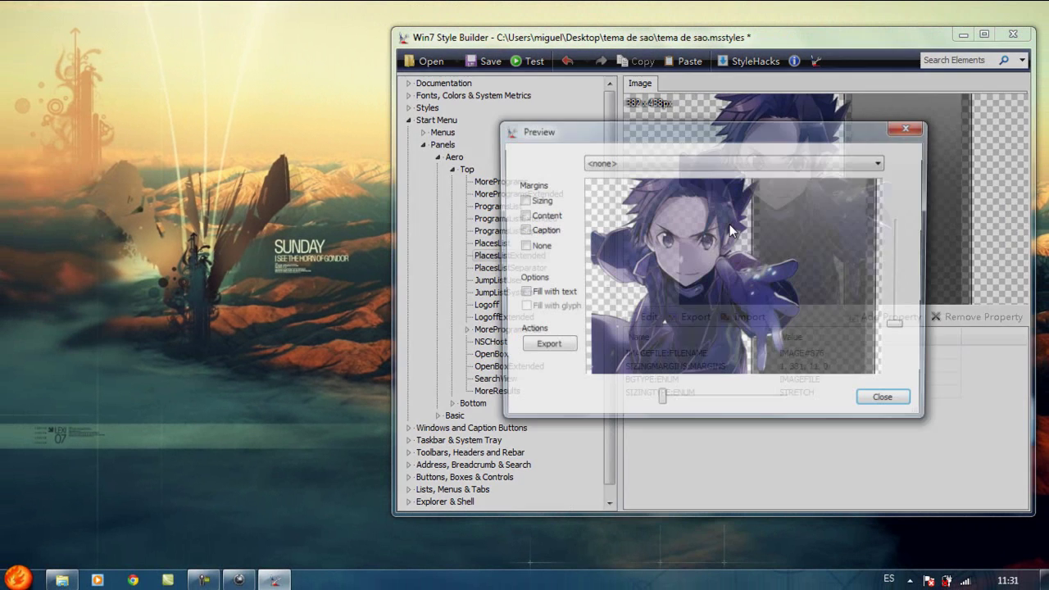
pyautogui.moveTo(751, 134); pyautogui.dragTo(348, 61)
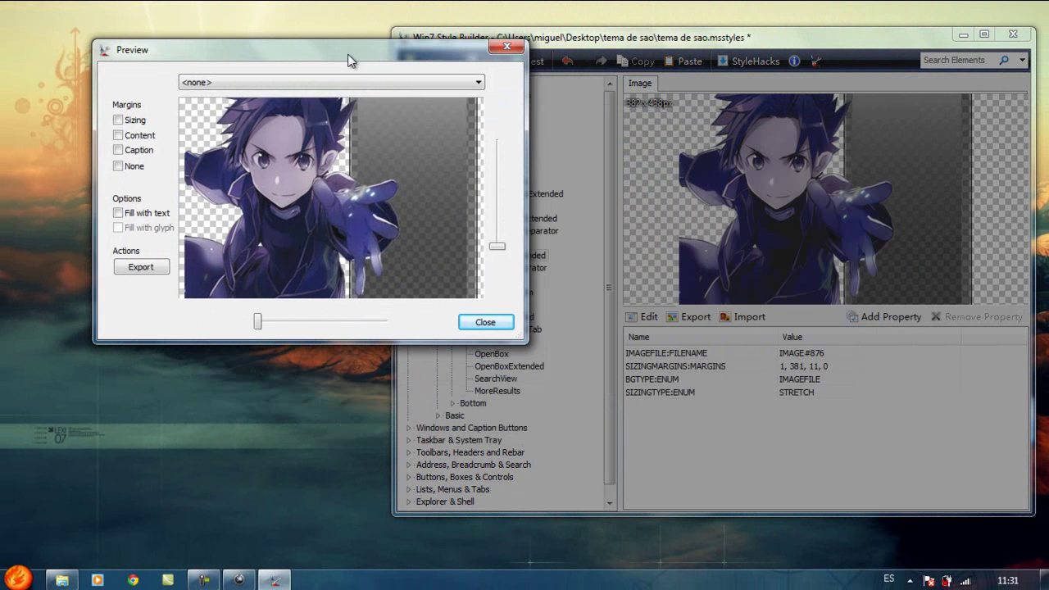
pyautogui.moveTo(519, 334); pyautogui.dragTo(733, 513)
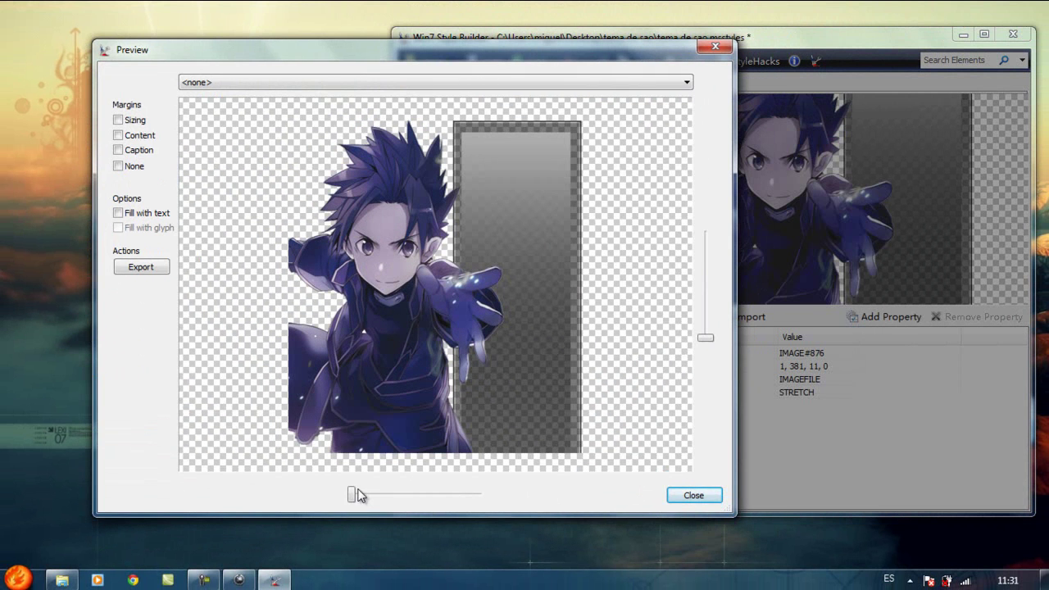
pyautogui.moveTo(352, 498); pyautogui.dragTo(403, 496)
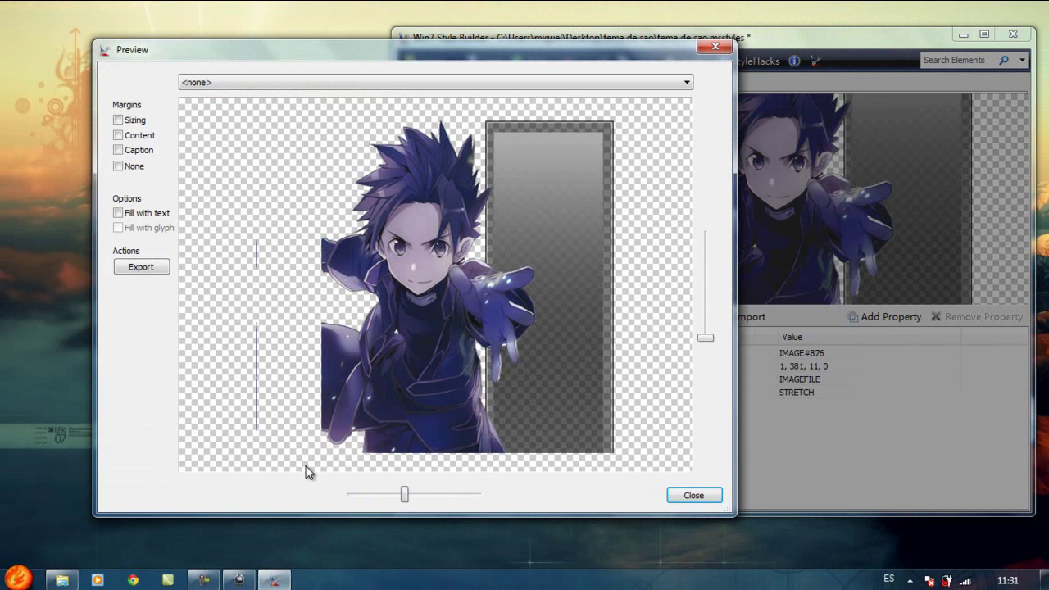
pyautogui.moveTo(399, 502); pyautogui.dragTo(295, 490)
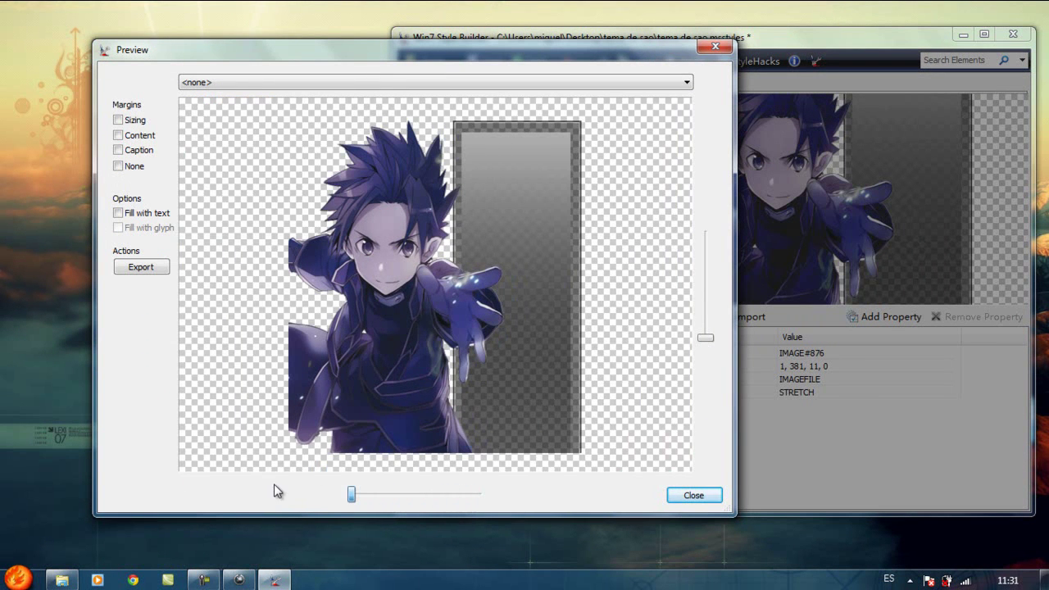
pyautogui.click(690, 493)
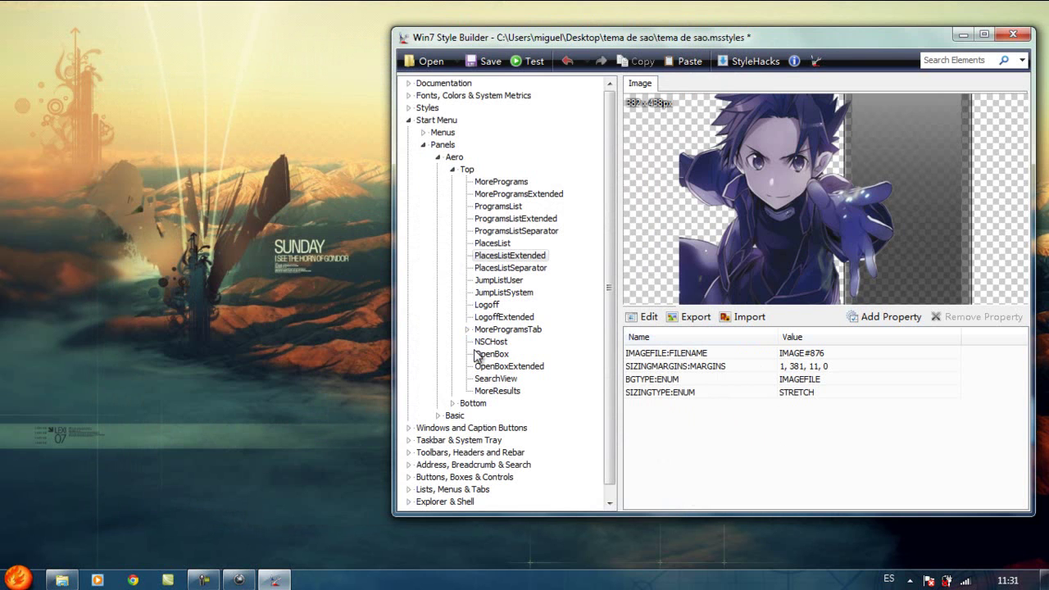
# Compare the PlacesList properties in the Basic panel with those of PlacesList in the Aero Top panel.
pyautogui.doubleClick(461, 170)
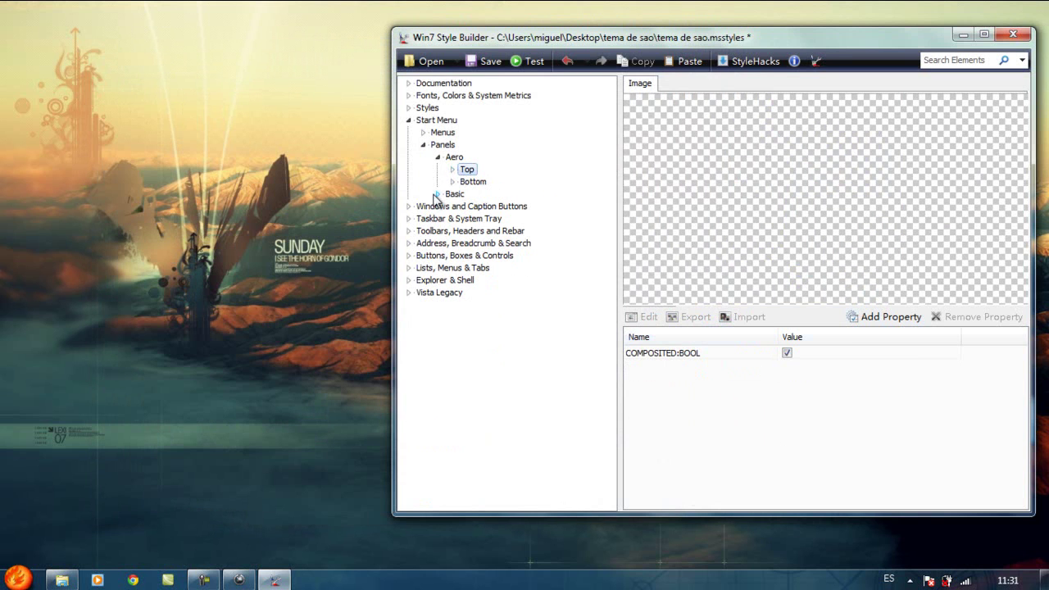
pyautogui.click(438, 194)
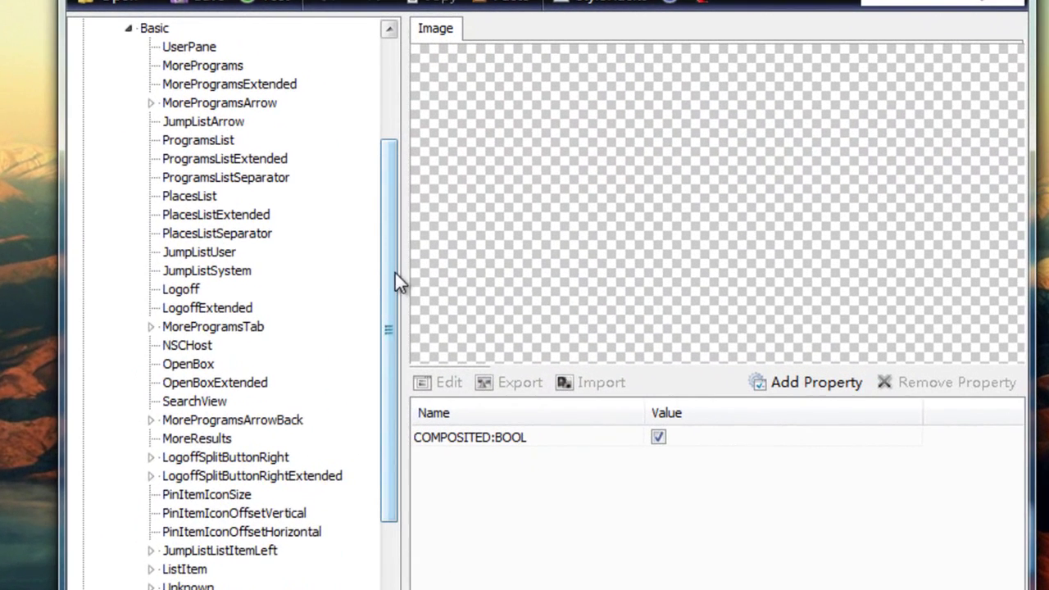
pyautogui.moveTo(393, 249); pyautogui.dragTo(401, 163)
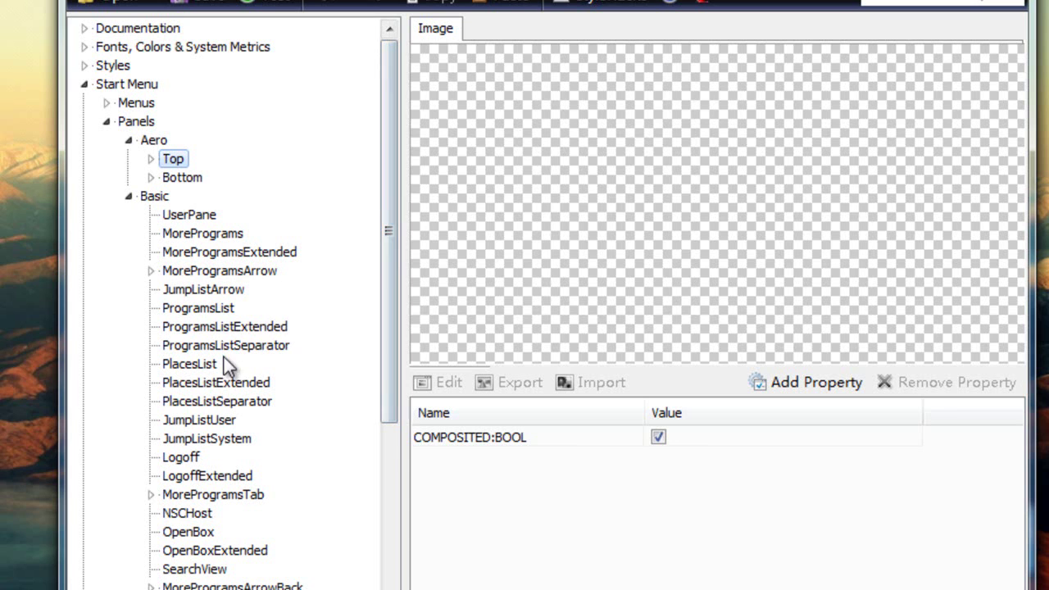
pyautogui.click(198, 365)
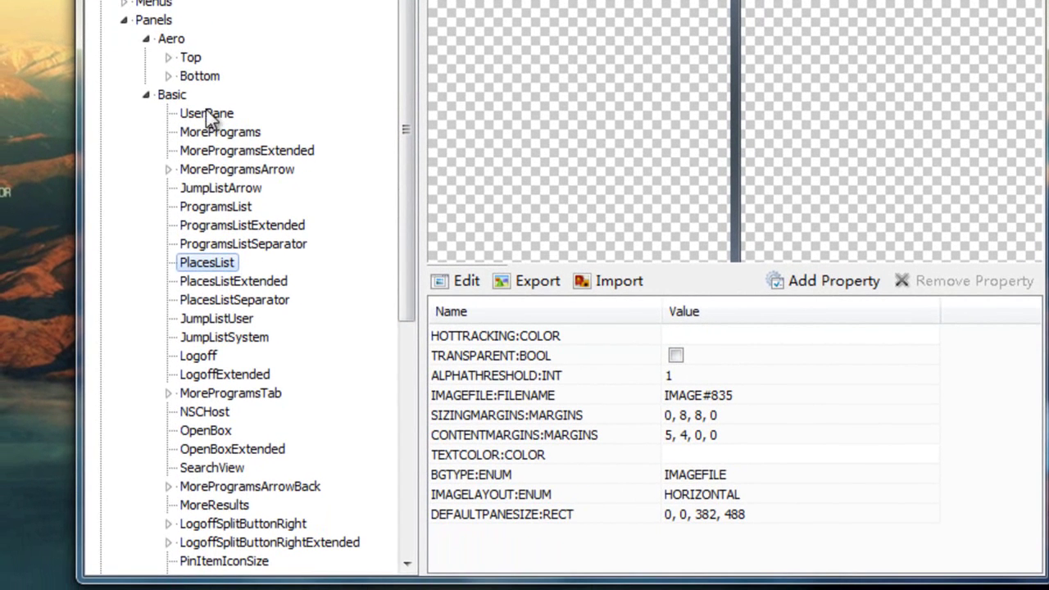
pyautogui.click(168, 59)
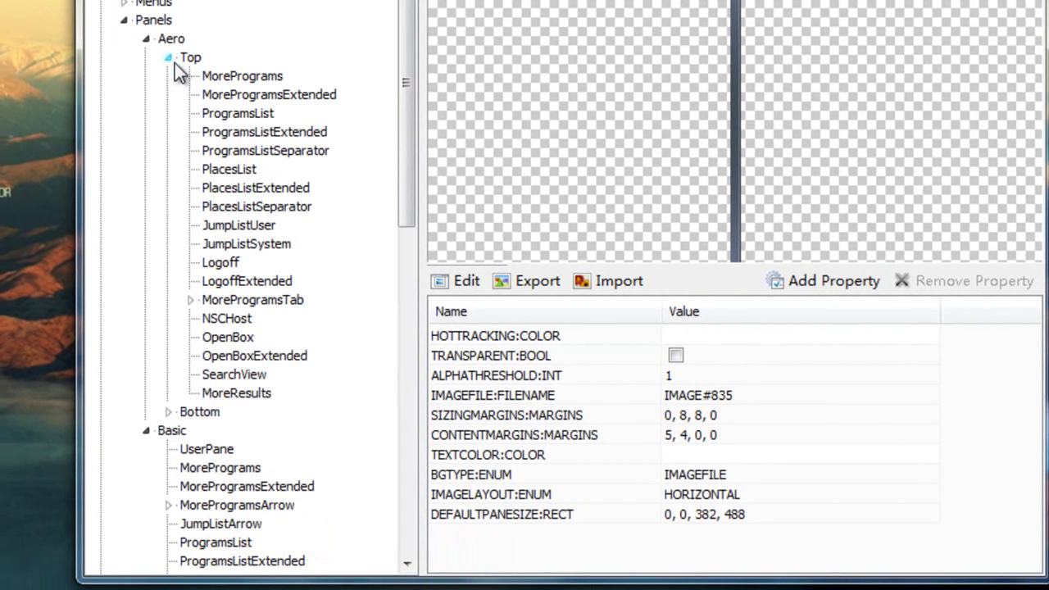
pyautogui.click(240, 174)
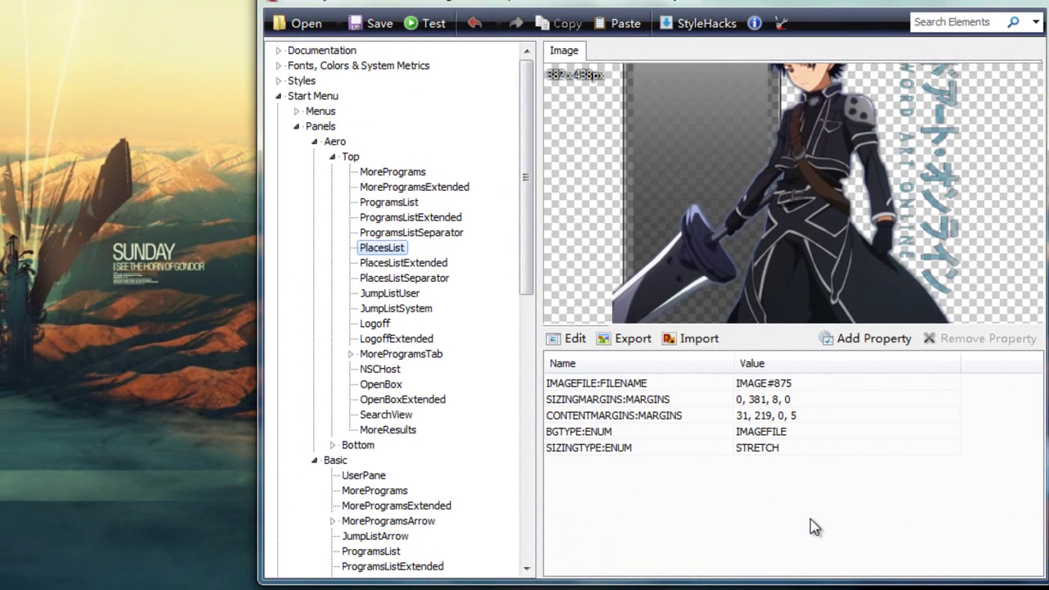
# Keep the current Windows color scheme and check the default pane sizes of the Basic PlacesList and PlacesListExtended elements.
pyautogui.click(371, 307)
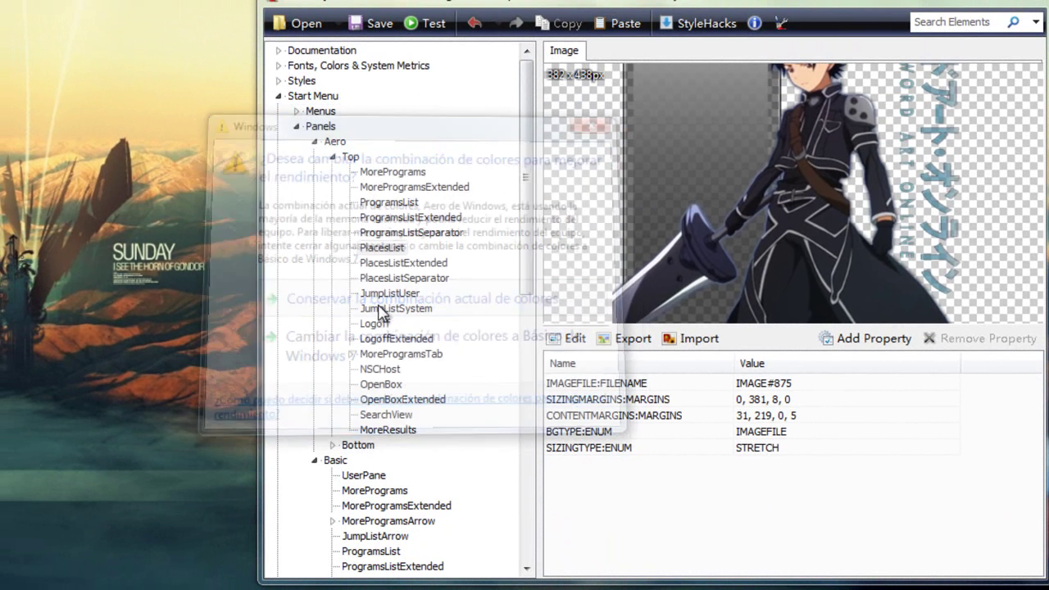
pyautogui.moveTo(525, 258); pyautogui.dragTo(522, 376)
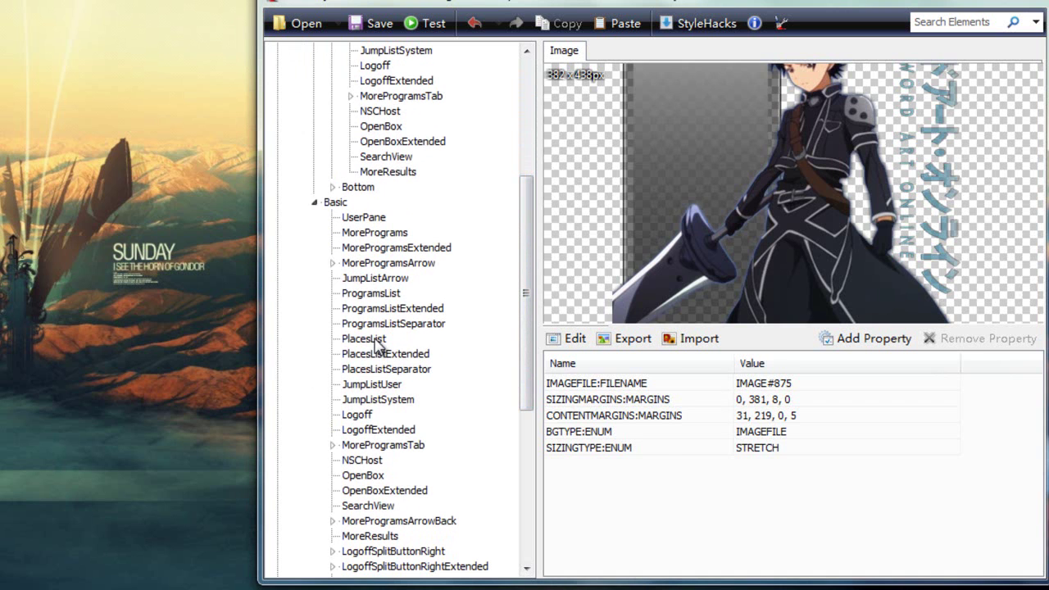
pyautogui.click(377, 340)
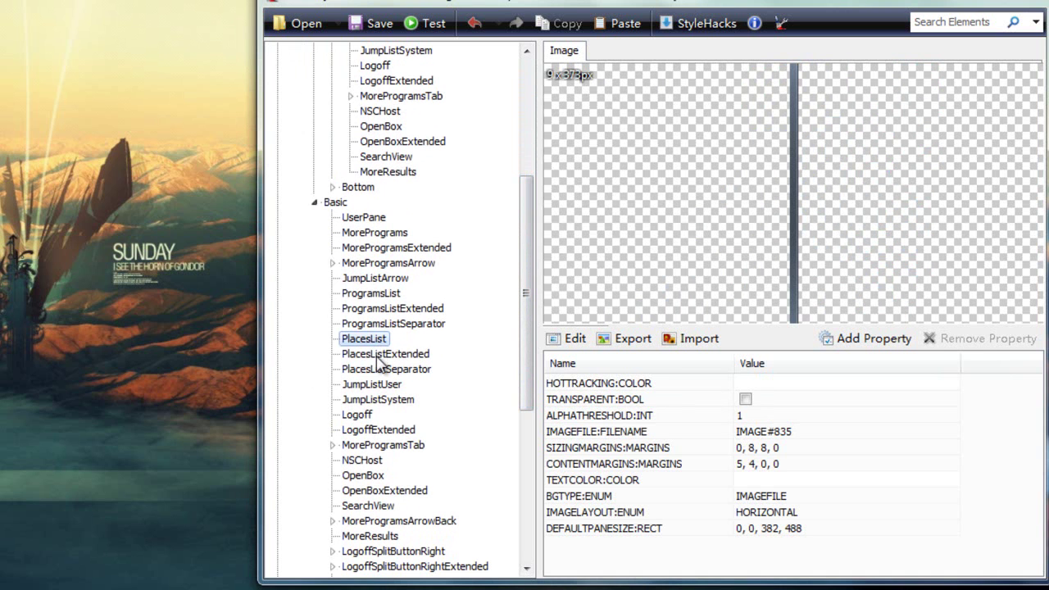
pyautogui.click(381, 357)
pyautogui.click(778, 528)
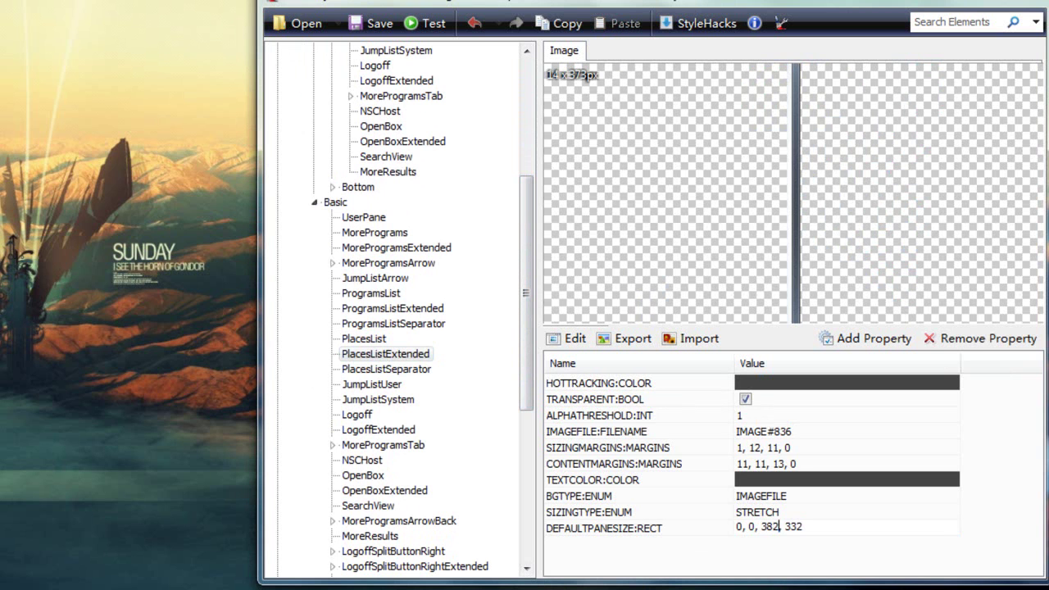
pyautogui.click(702, 572)
# Try a default pane size of 0, 0, 382, 438 for the Basic PlacesList, and undo the change.
pyautogui.moveTo(527, 256); pyautogui.dragTo(527, 185)
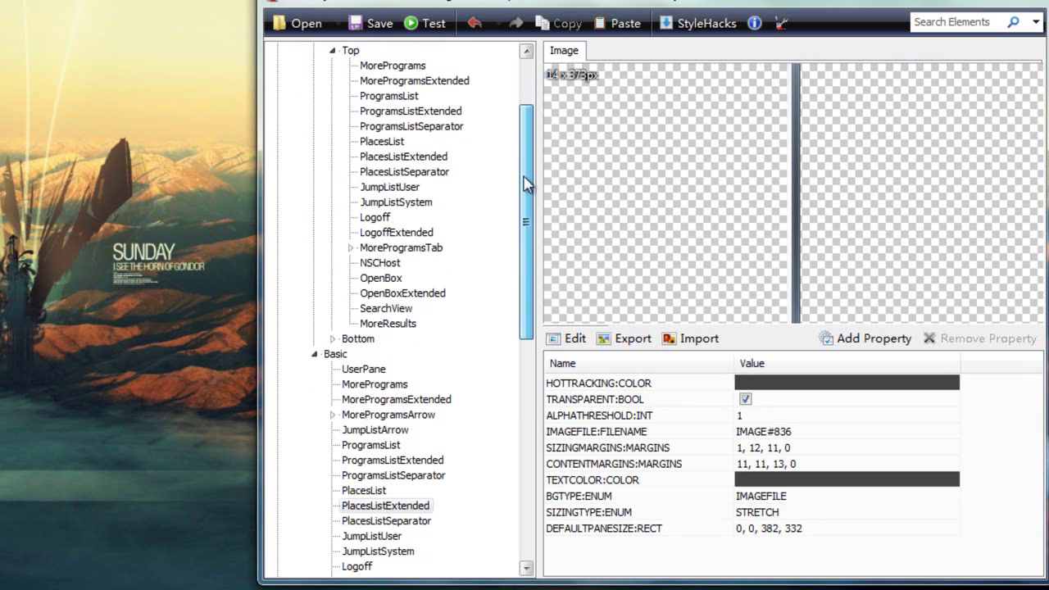
pyautogui.click(410, 141)
pyautogui.moveTo(527, 287); pyautogui.dragTo(515, 355)
pyautogui.click(363, 340)
pyautogui.click(807, 529)
pyautogui.click(810, 530)
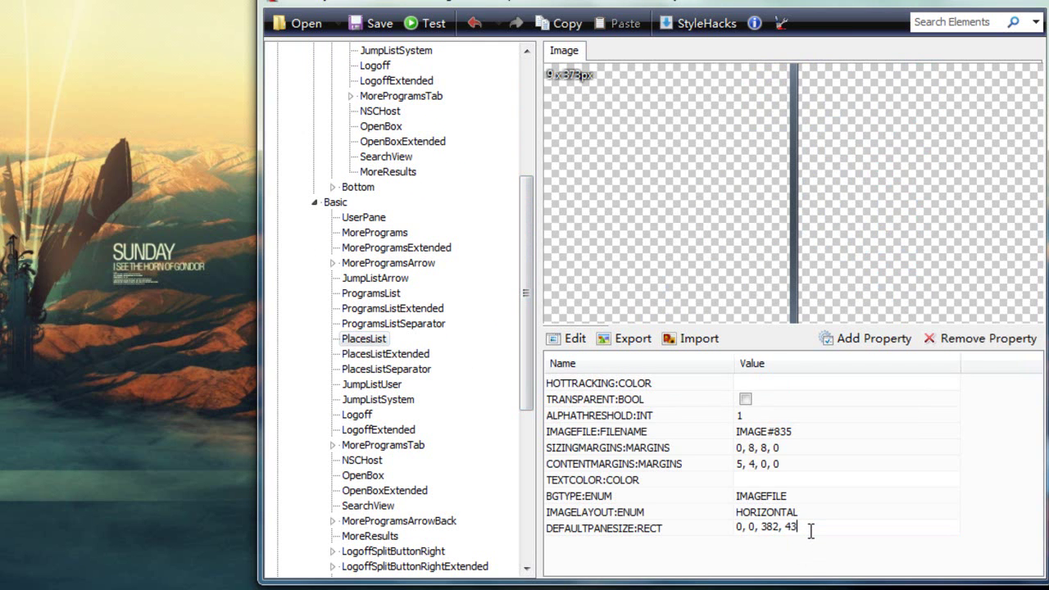
pyautogui.click(717, 545)
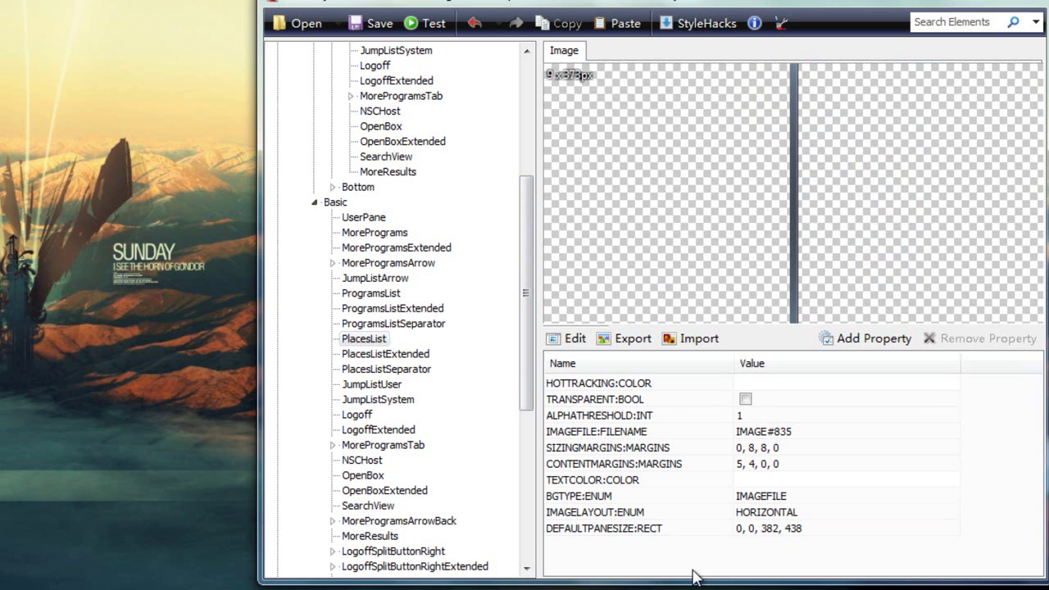
pyautogui.click(474, 23)
# Set the default pane size of the Basic PlacesListExtended element to 0, 0, 382, 438.
pyautogui.click(385, 358)
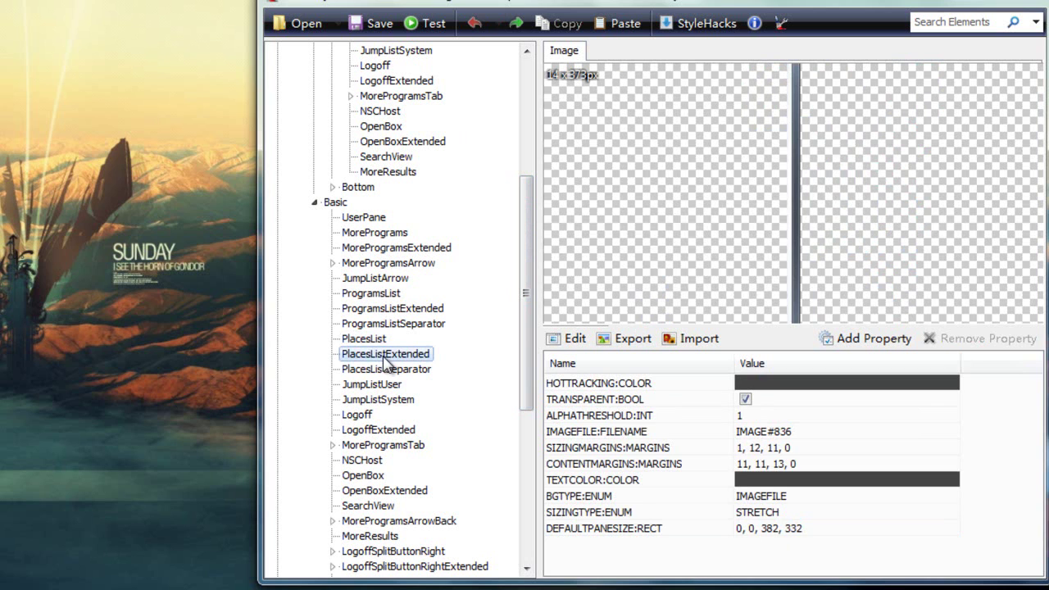
pyautogui.click(822, 534)
pyautogui.click(822, 534)
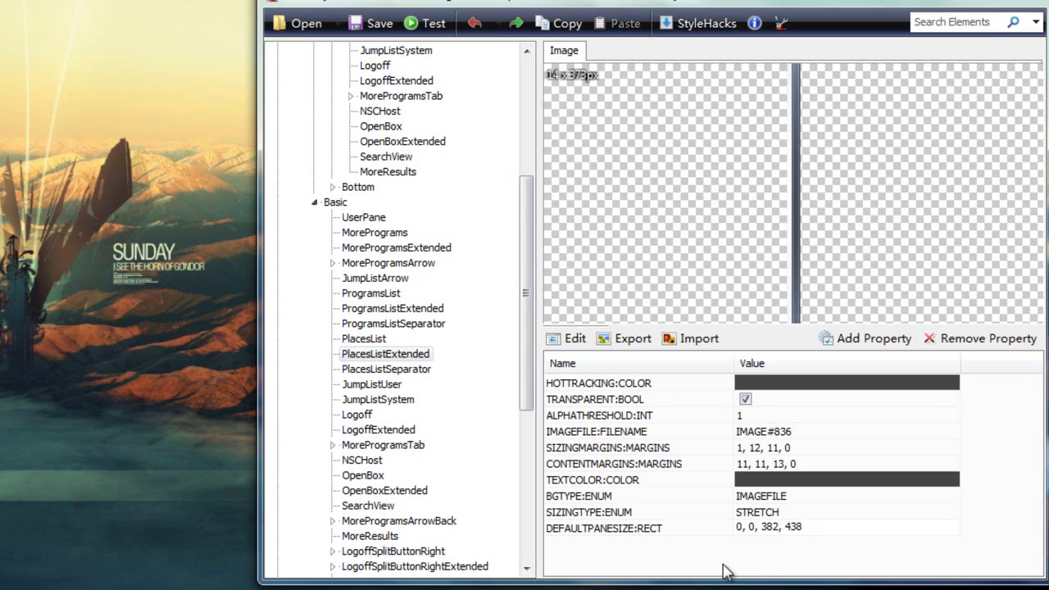
# Compare the Basic PlacesList and PlacesListExtended pane sizes with the image sizes of their Aero Top counterparts.
pyautogui.click(363, 342)
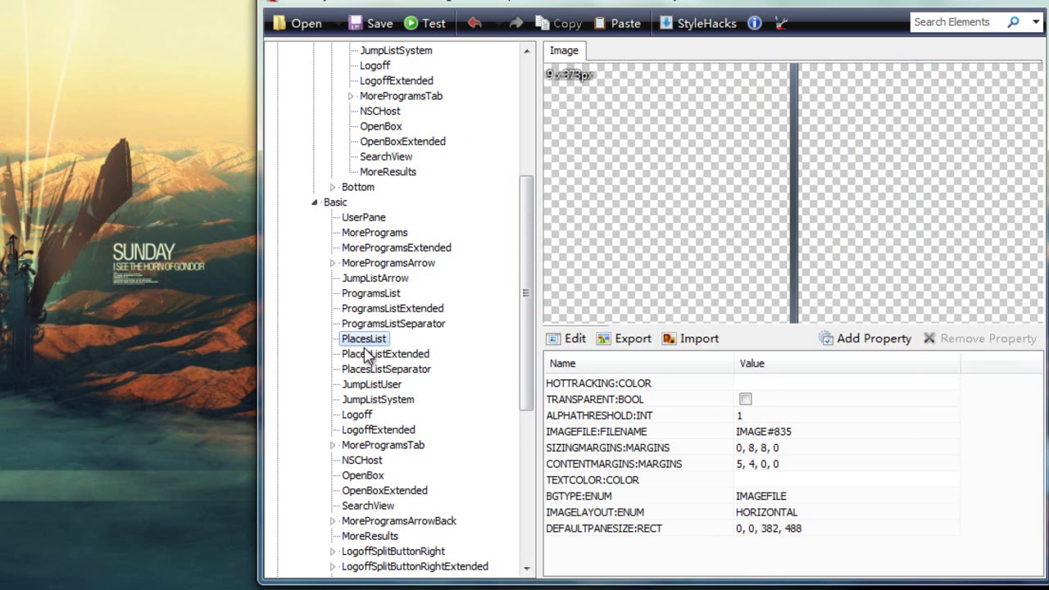
pyautogui.click(366, 359)
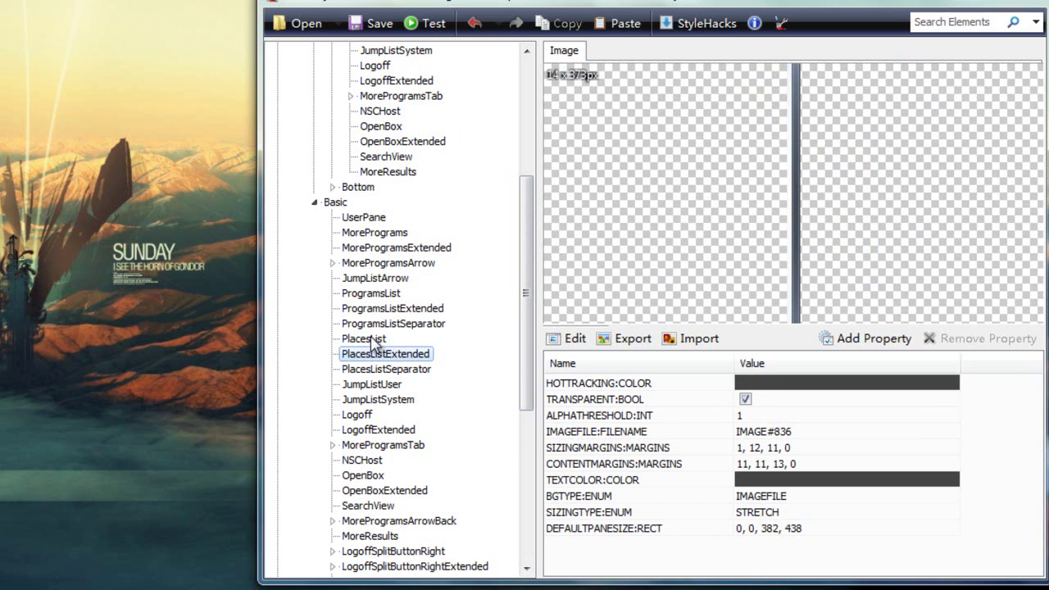
pyautogui.click(370, 339)
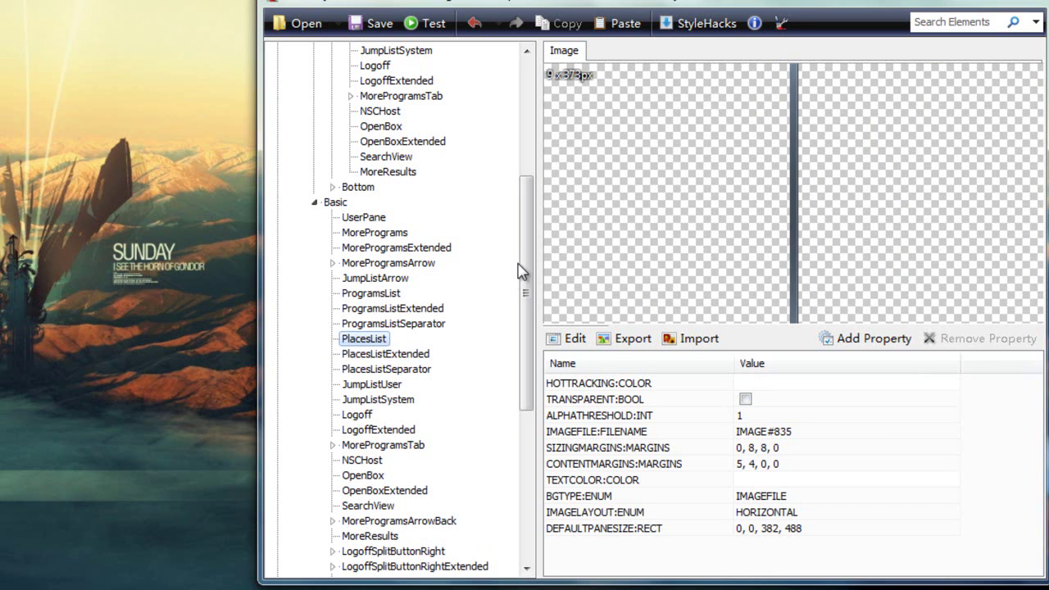
pyautogui.scroll(3, 524, 234)
pyautogui.click(397, 143)
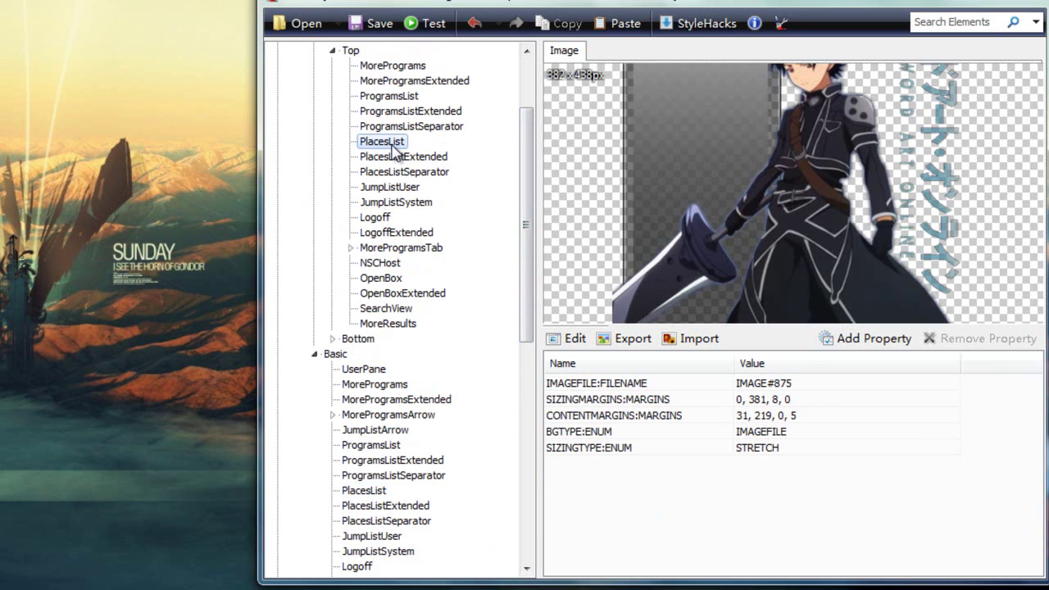
pyautogui.click(397, 157)
pyautogui.click(391, 143)
pyautogui.moveTo(523, 256); pyautogui.dragTo(529, 387)
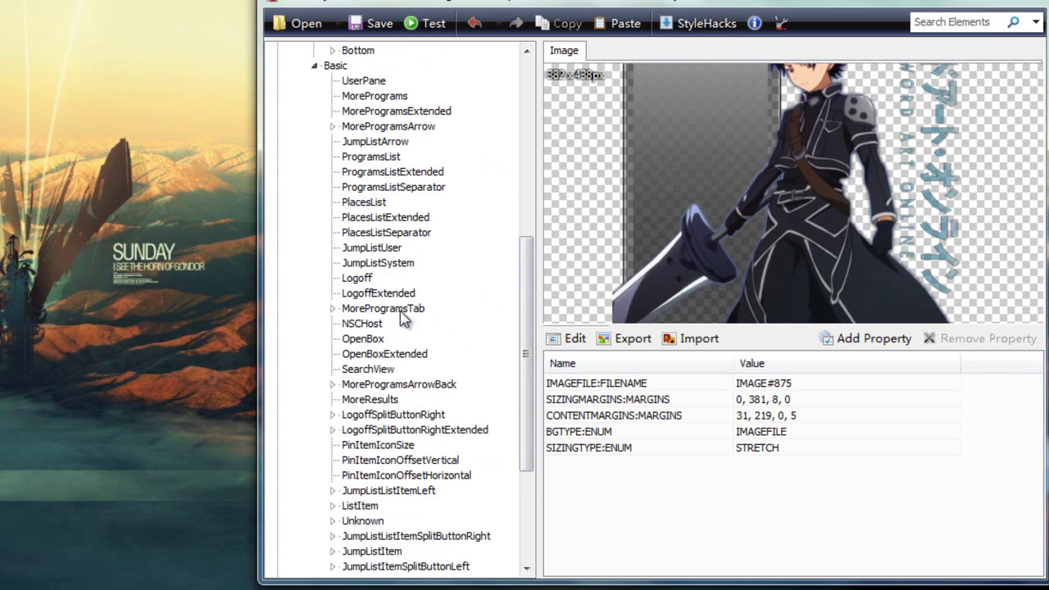
pyautogui.click(375, 217)
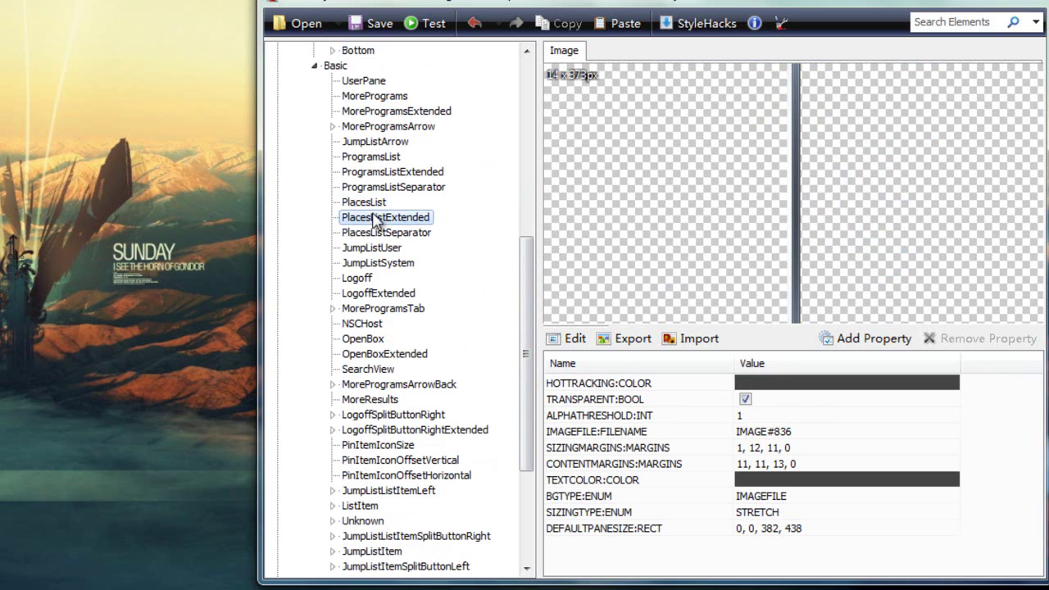
pyautogui.click(368, 206)
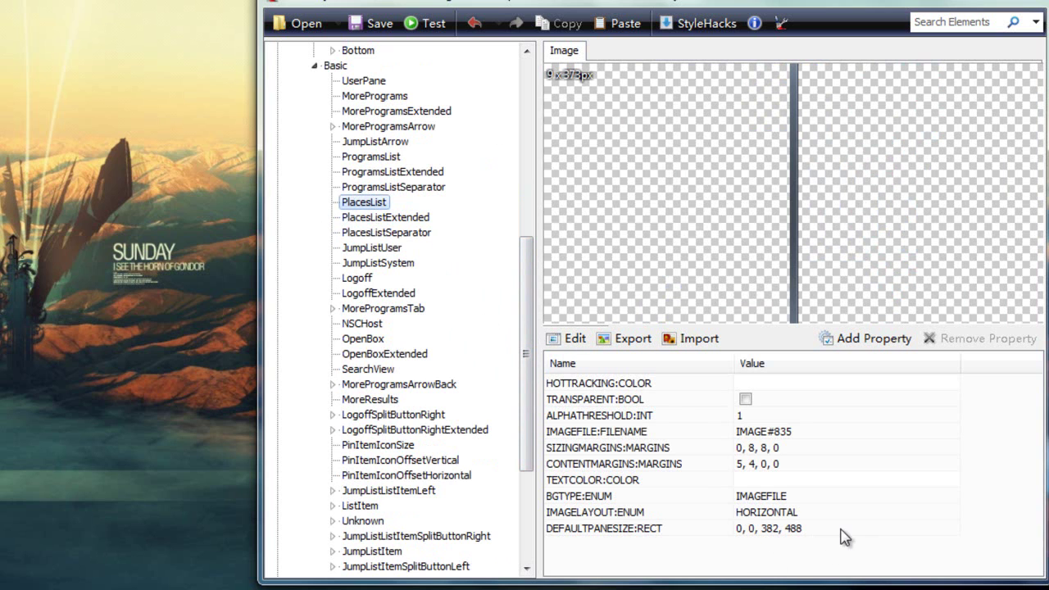
pyautogui.click(394, 218)
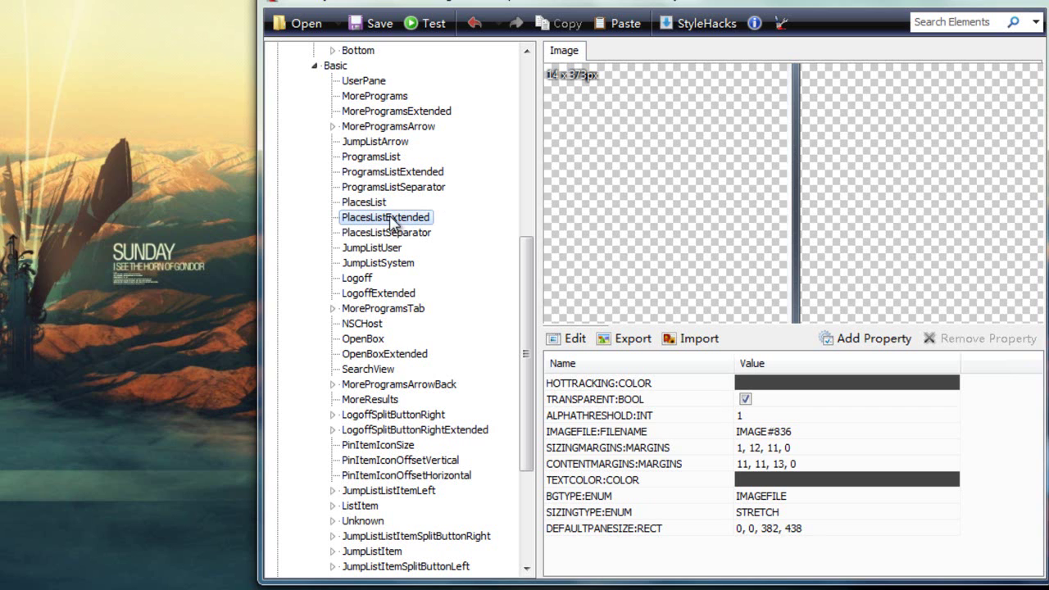
# Compare the Basic Logoff default pane size with the image size of Logoff in the Aero Top panel.
pyautogui.click(365, 281)
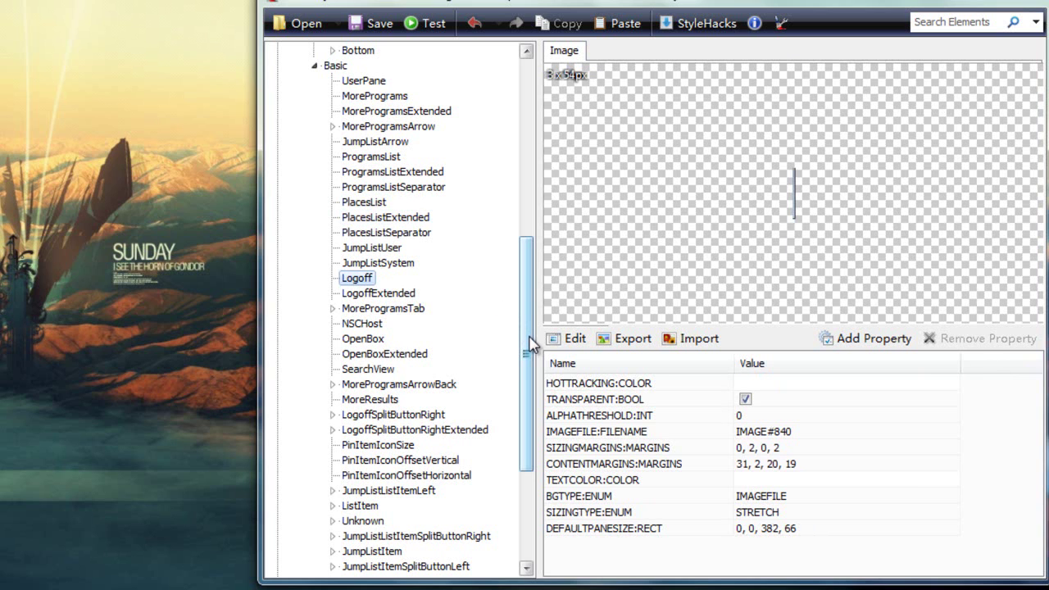
pyautogui.moveTo(531, 346); pyautogui.dragTo(536, 215)
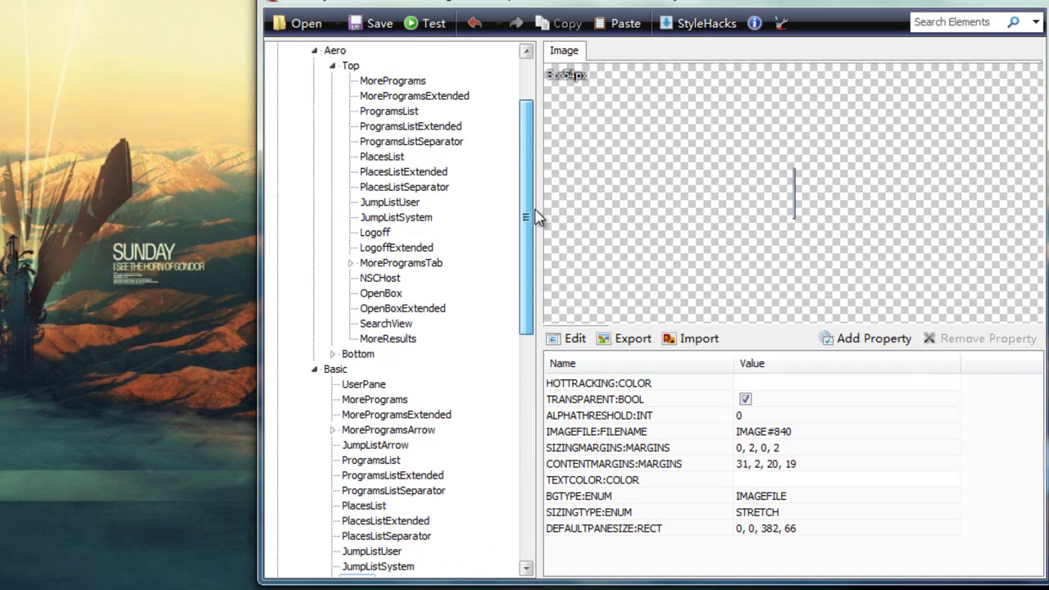
pyautogui.click(381, 236)
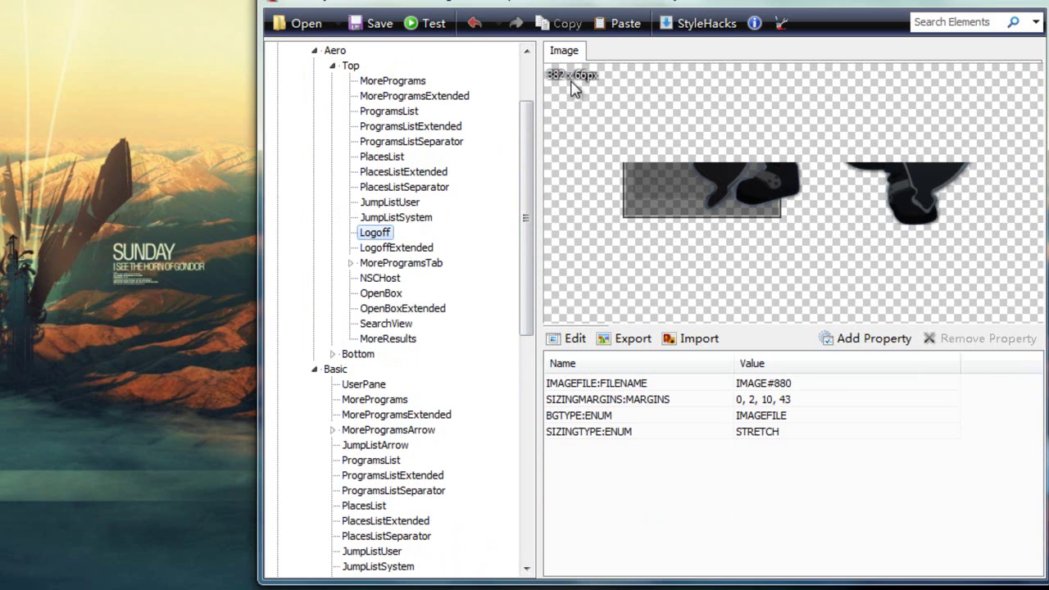
pyautogui.moveTo(530, 147); pyautogui.dragTo(527, 246)
pyautogui.click(336, 128)
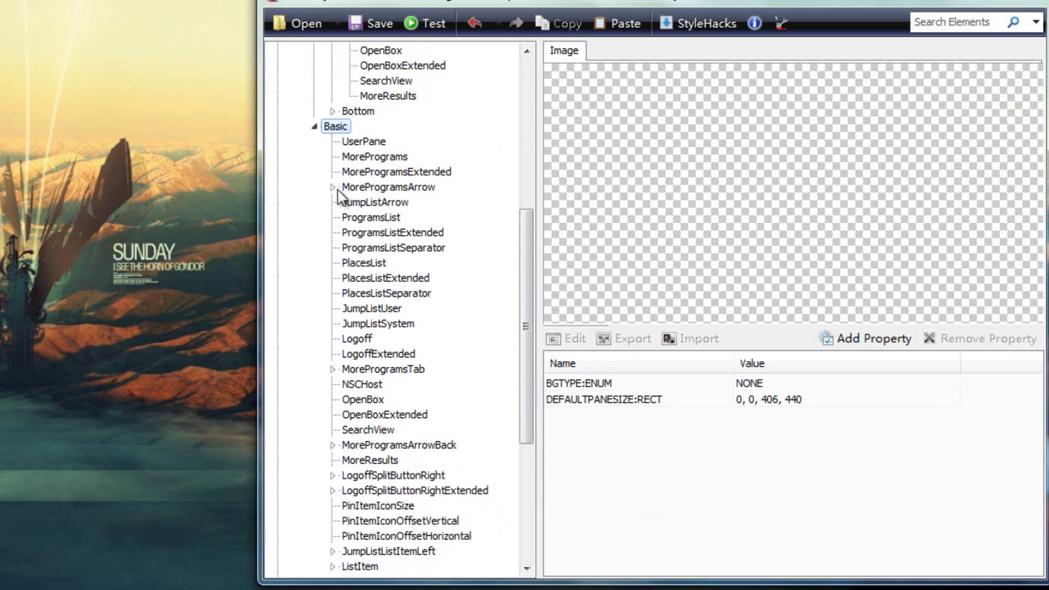
pyautogui.click(358, 339)
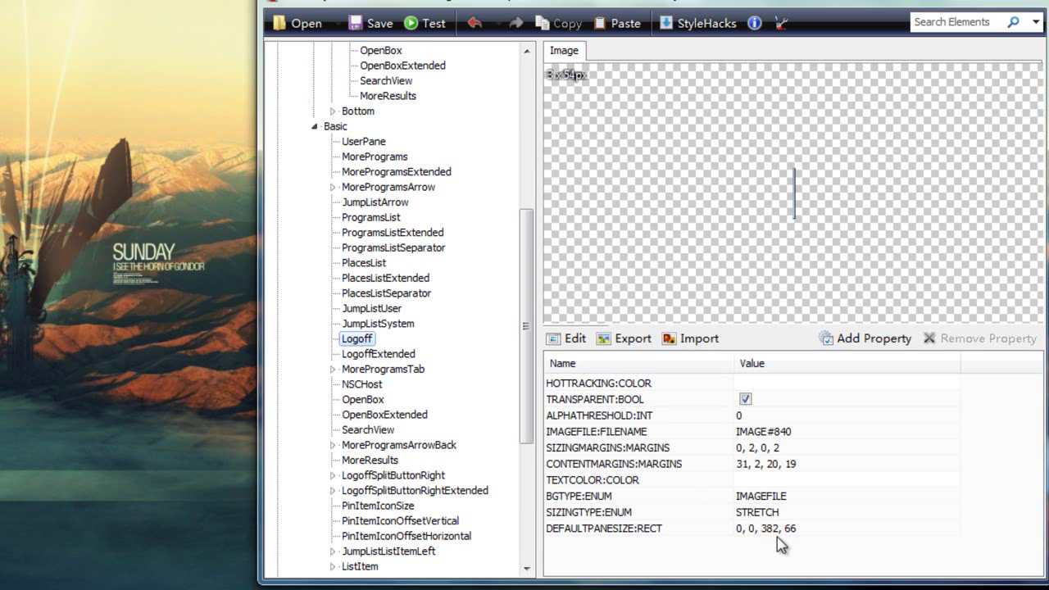
# Set the default pane size of the Basic LogoffExtended element to 0, 0, 382, 66.
pyautogui.click(398, 353)
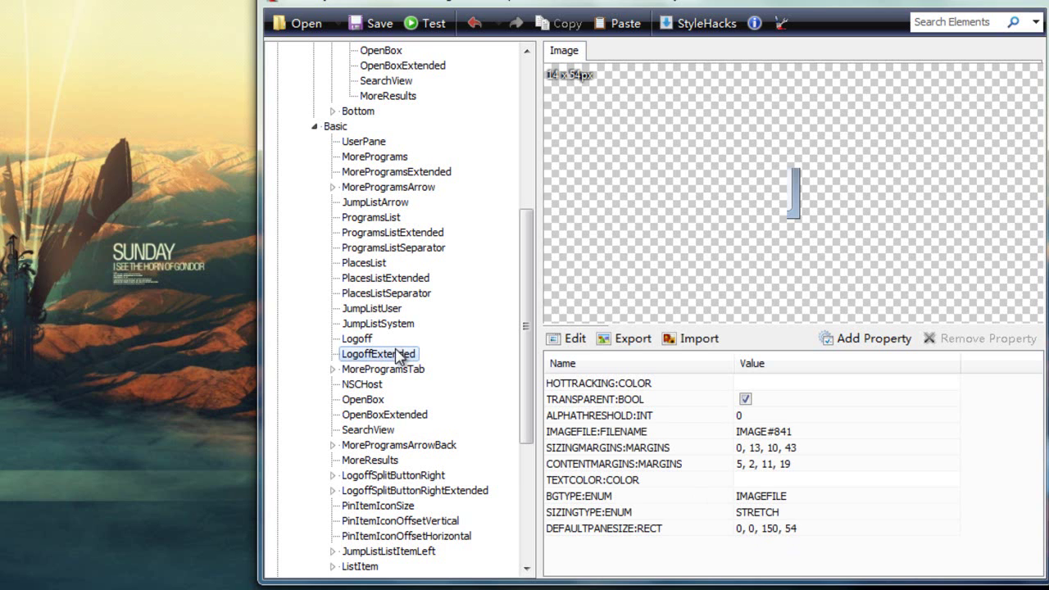
pyautogui.click(776, 529)
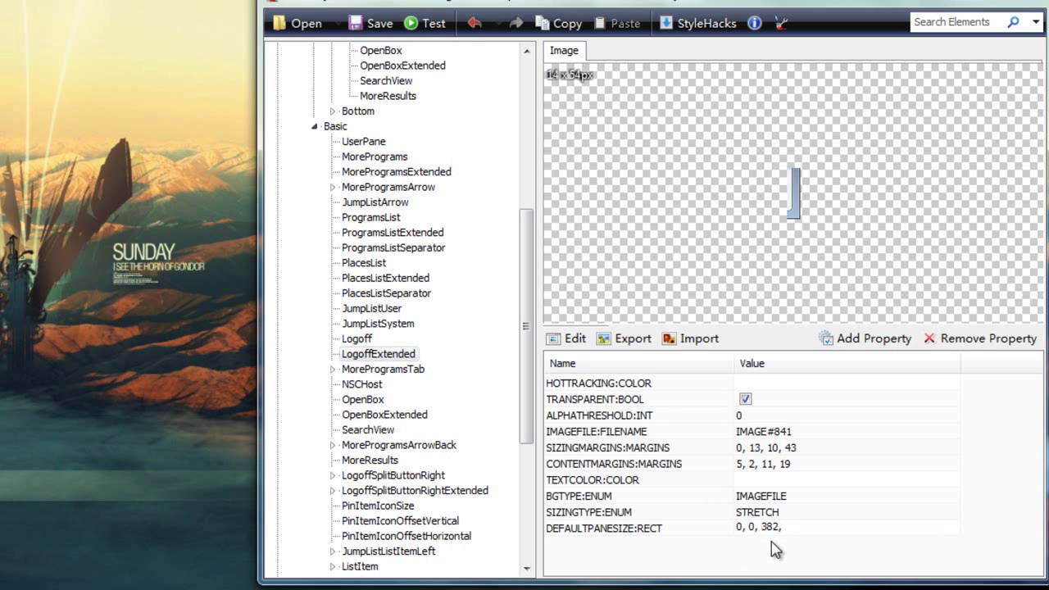
pyautogui.click(692, 573)
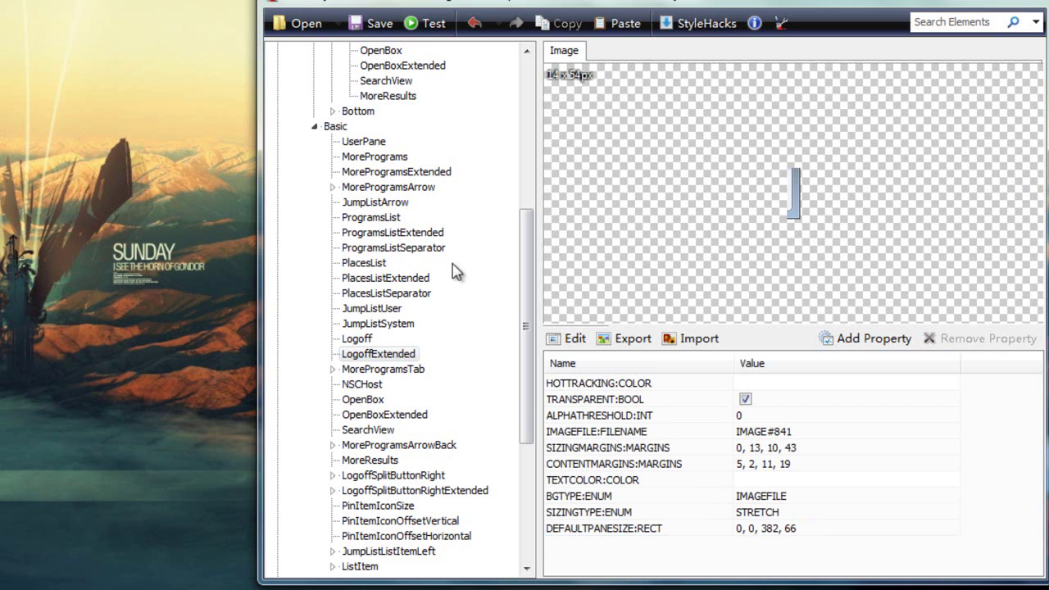
# Test the visual style and check the Start menu over the bare desktop.
pyautogui.click(412, 24)
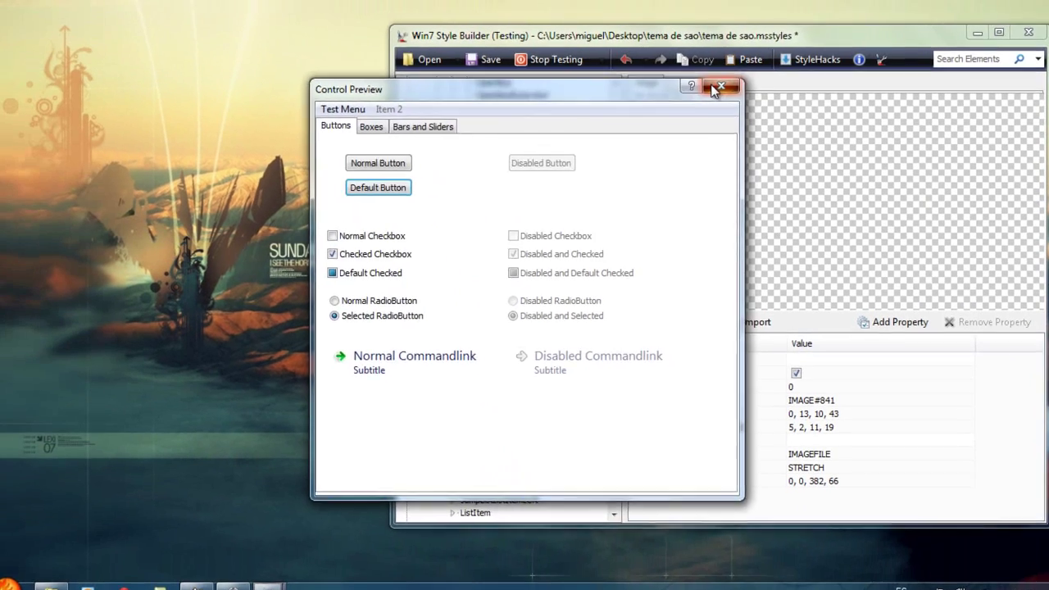
pyautogui.click(719, 87)
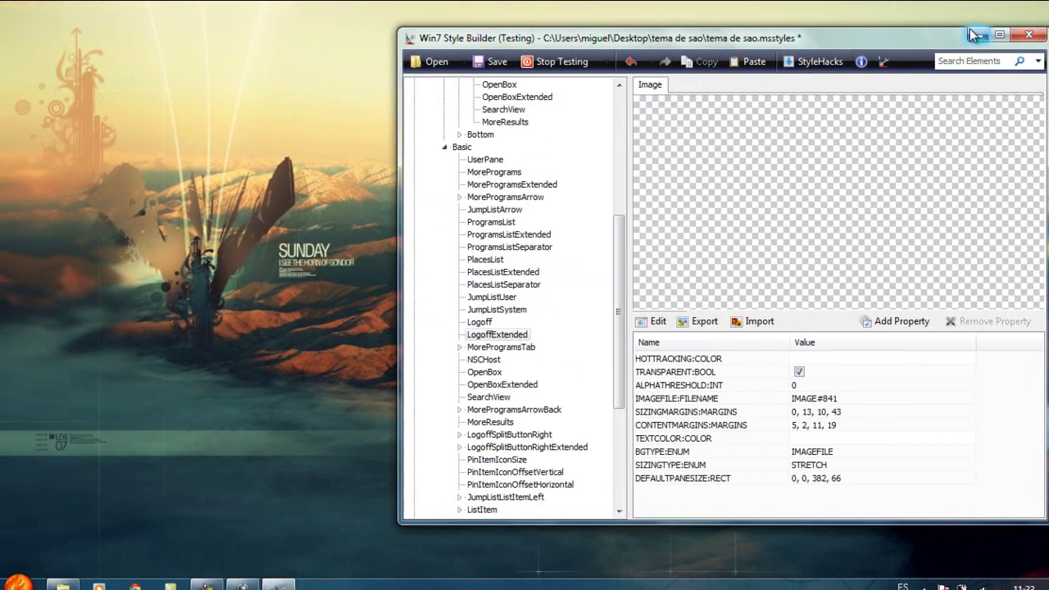
pyautogui.click(975, 34)
pyautogui.press('super')
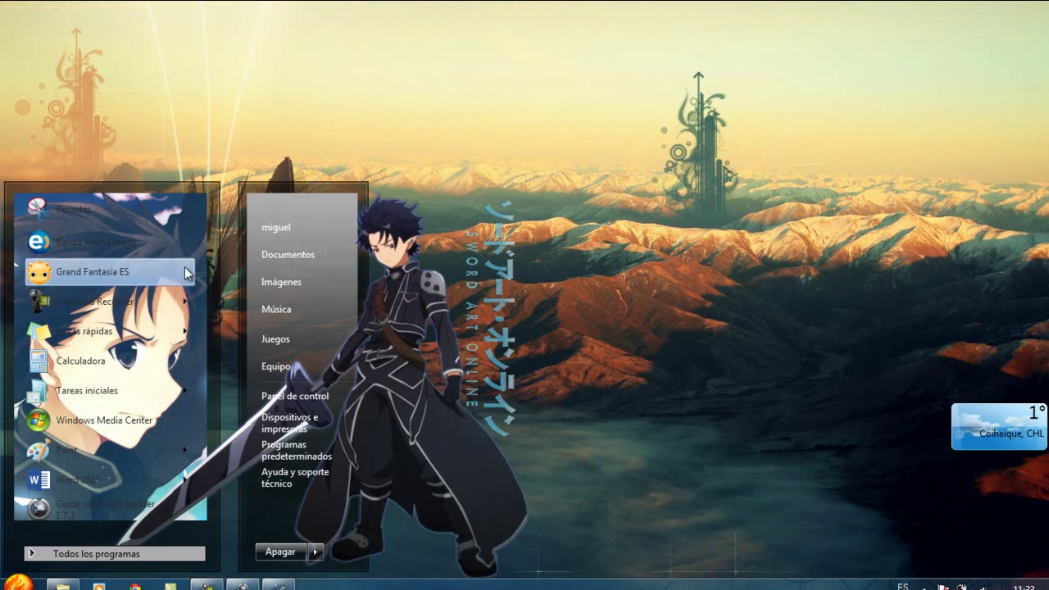
pyautogui.moveTo(171, 299)
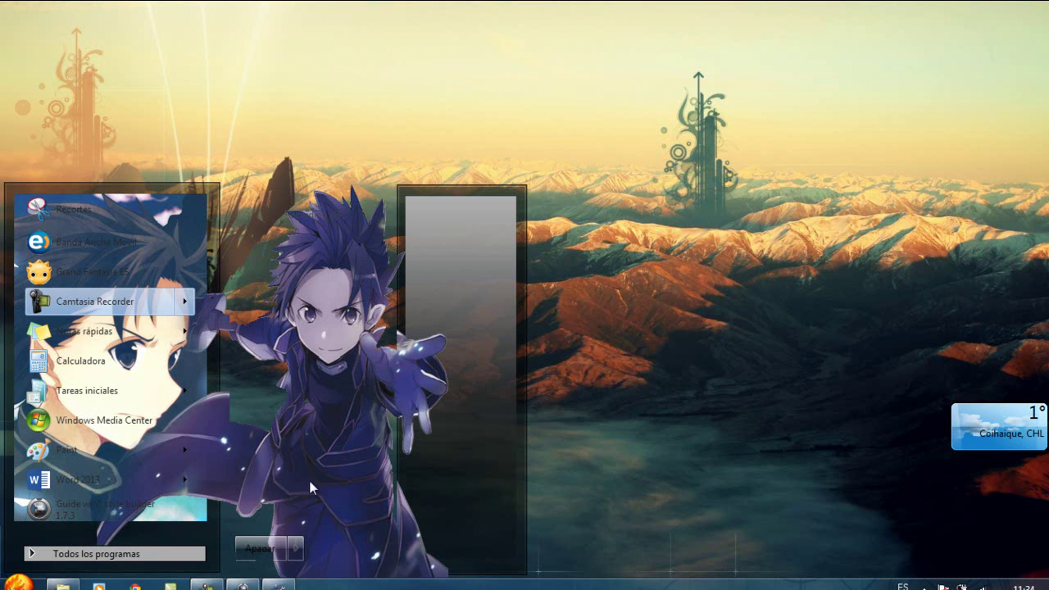
# Examine the jump list view of the Start menu for Notas rápidas, Camtasia Recorder and Tareas iniciales.
pyautogui.rightClick(594, 302)
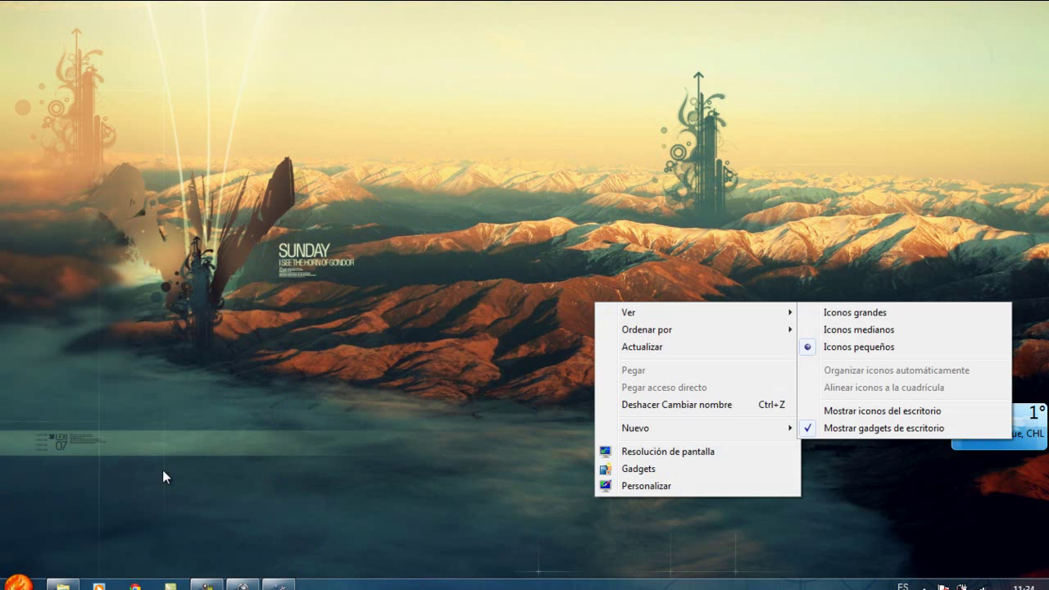
pyautogui.press('super')
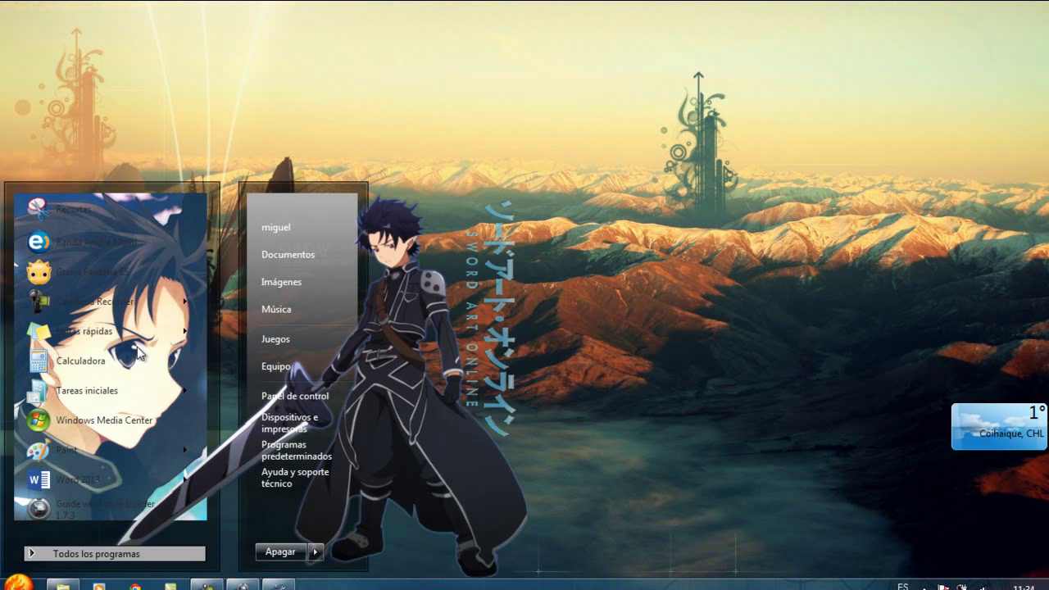
pyautogui.moveTo(149, 343)
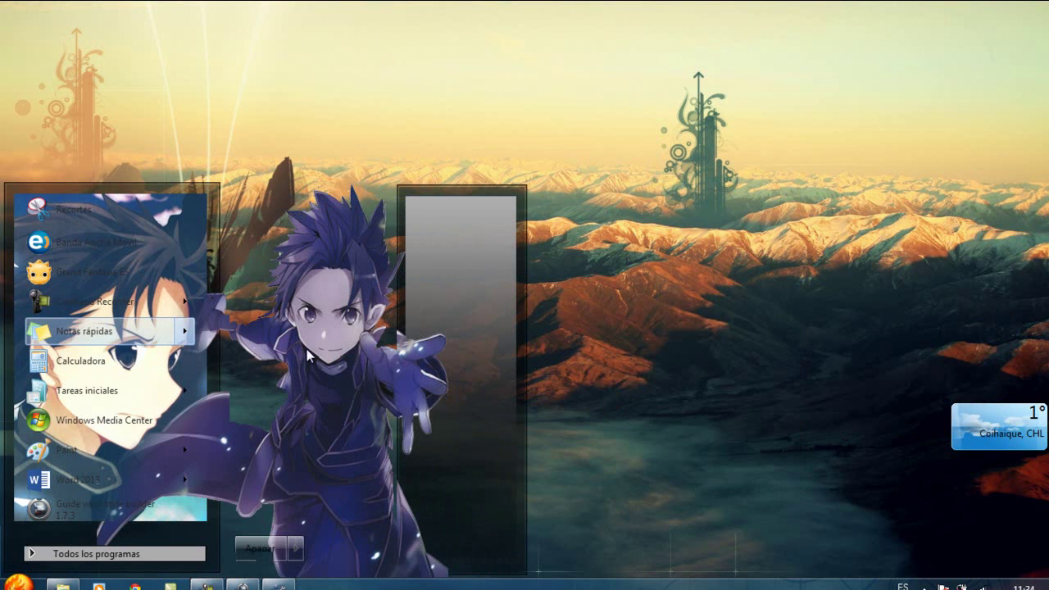
pyautogui.moveTo(149, 302)
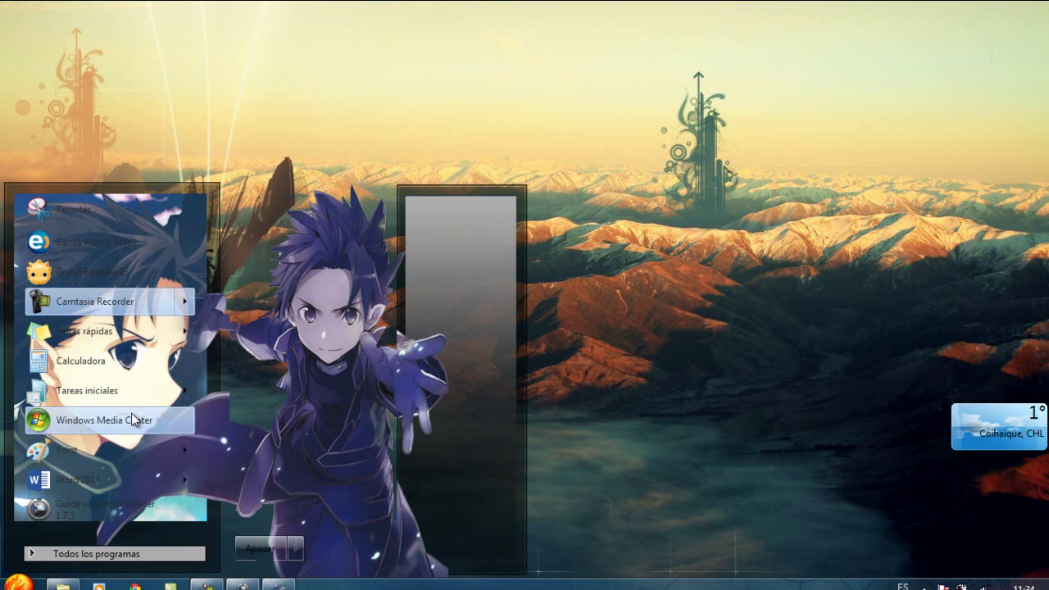
pyautogui.moveTo(139, 397)
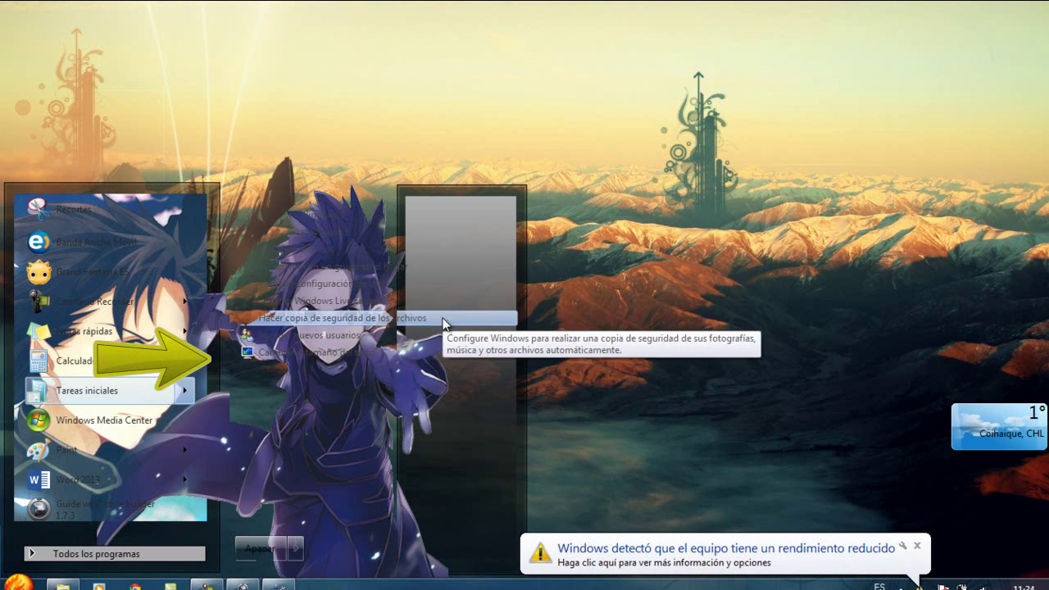
# Answer the Windows performance warning by keeping the current color scheme.
pyautogui.click(630, 567)
pyautogui.click(629, 568)
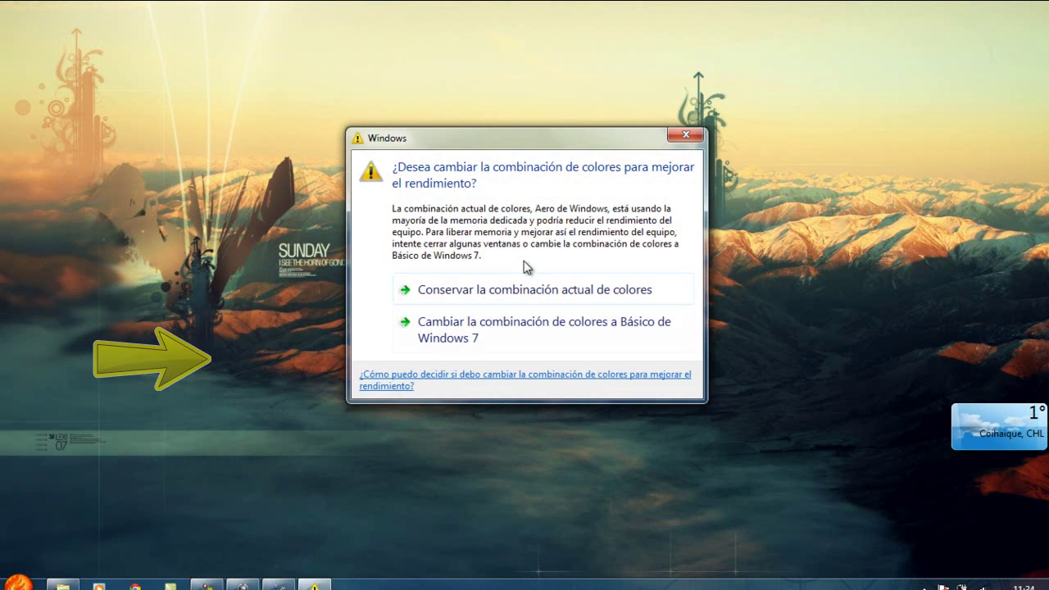
pyautogui.click(505, 294)
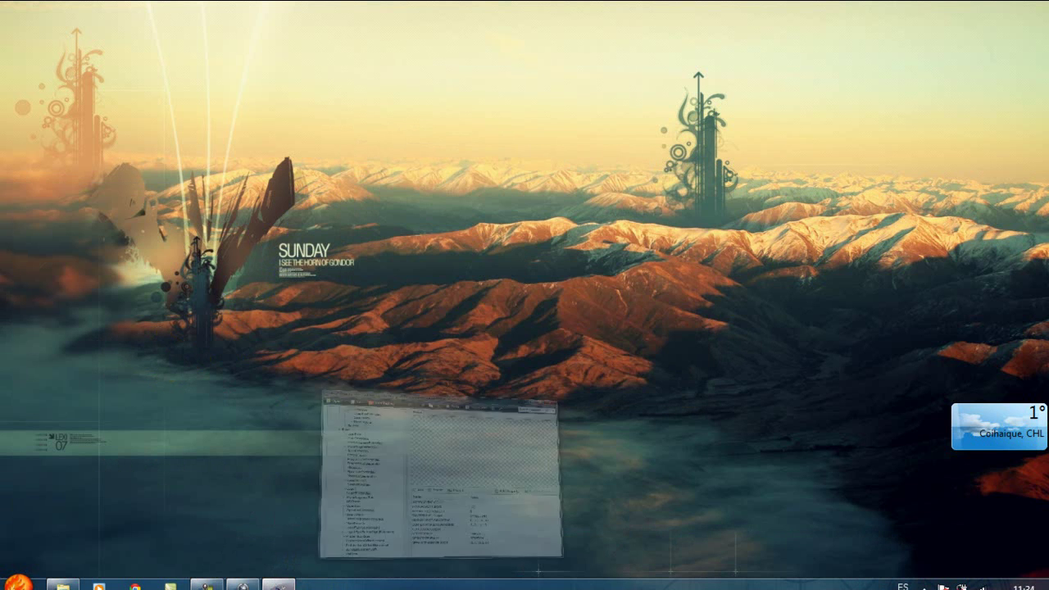
# Return to Win7 Style Builder and show the properties of PlacesList under the Basic Start Menu panels.
pyautogui.click(278, 583)
pyautogui.moveTo(623, 270); pyautogui.dragTo(626, 143)
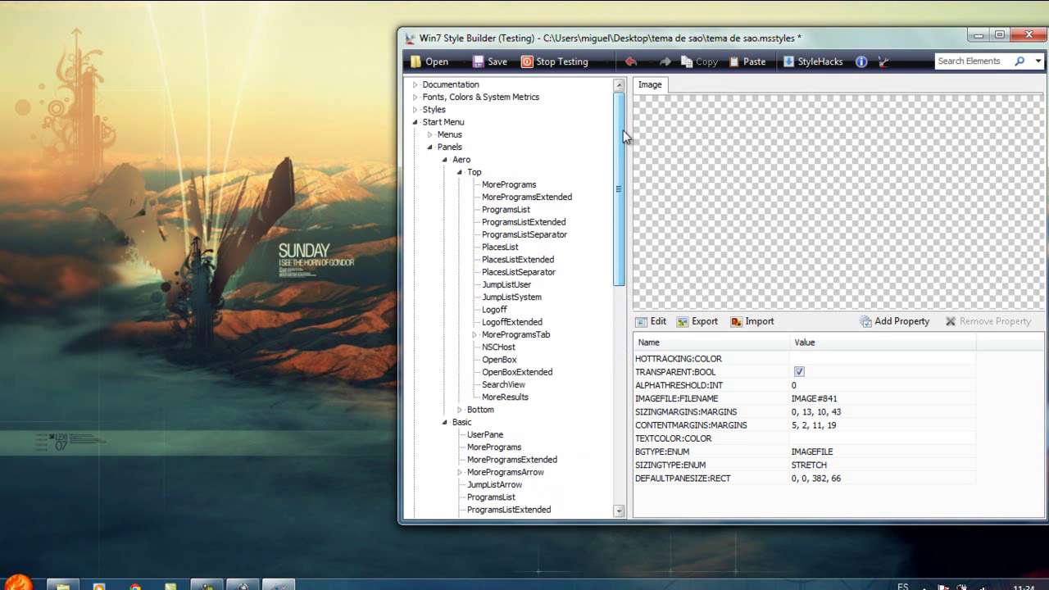
pyautogui.click(445, 159)
pyautogui.click(446, 172)
pyautogui.click(429, 147)
pyautogui.click(415, 121)
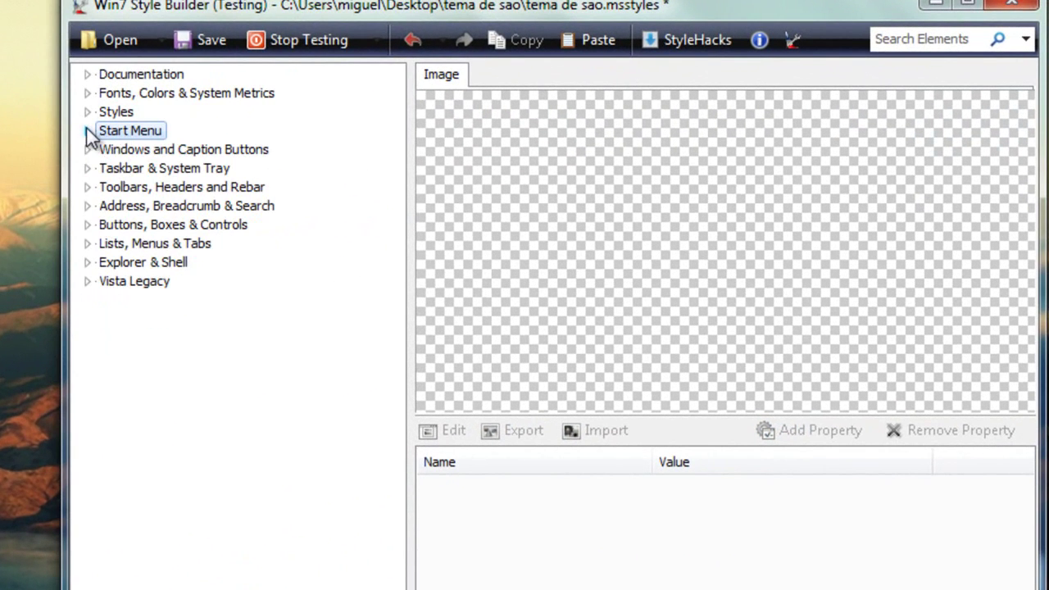
pyautogui.click(88, 131)
pyautogui.click(110, 167)
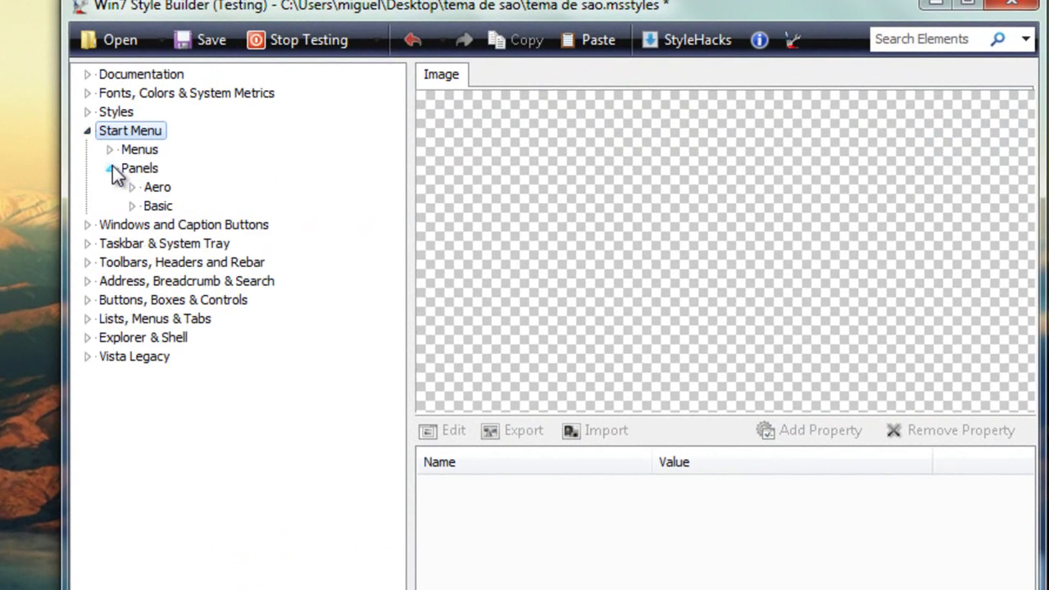
pyautogui.click(136, 206)
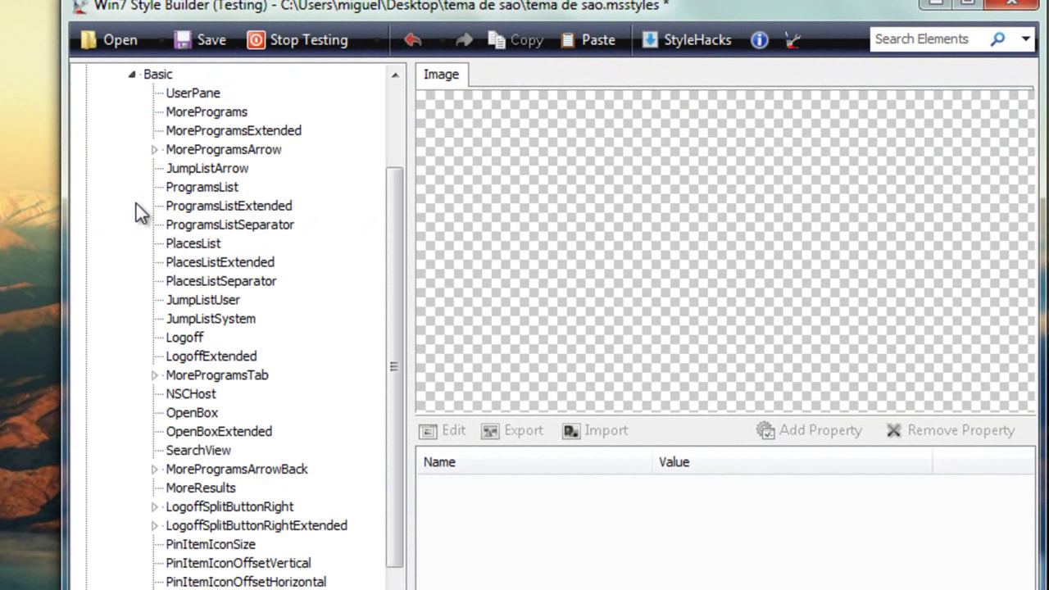
pyautogui.click(196, 246)
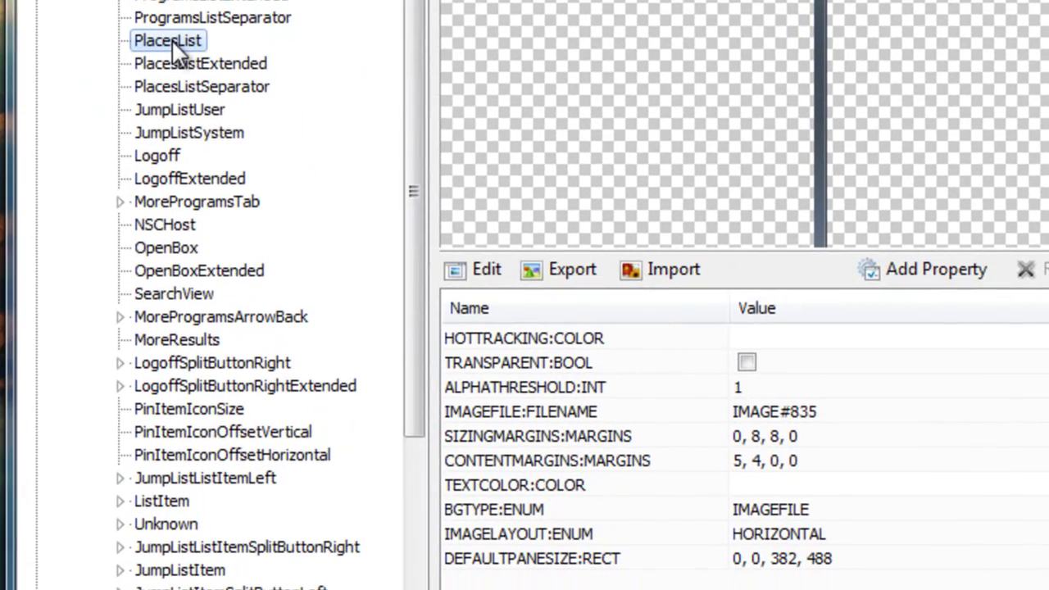
# Compare the jump list text position in the Start menu with the content margins property of Basic PlacesList.
pyautogui.press('super')
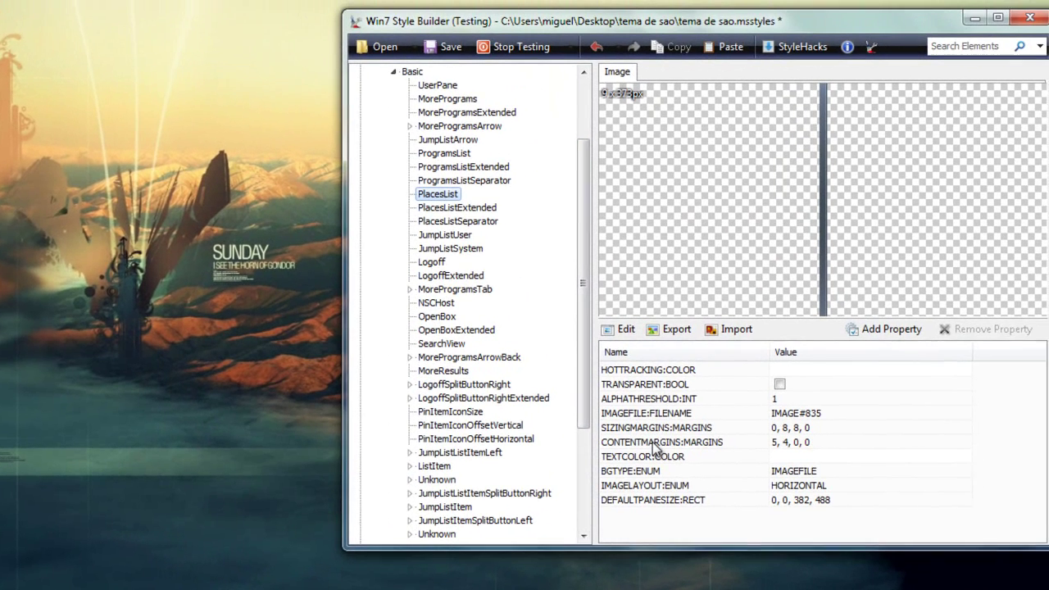
pyautogui.click(653, 443)
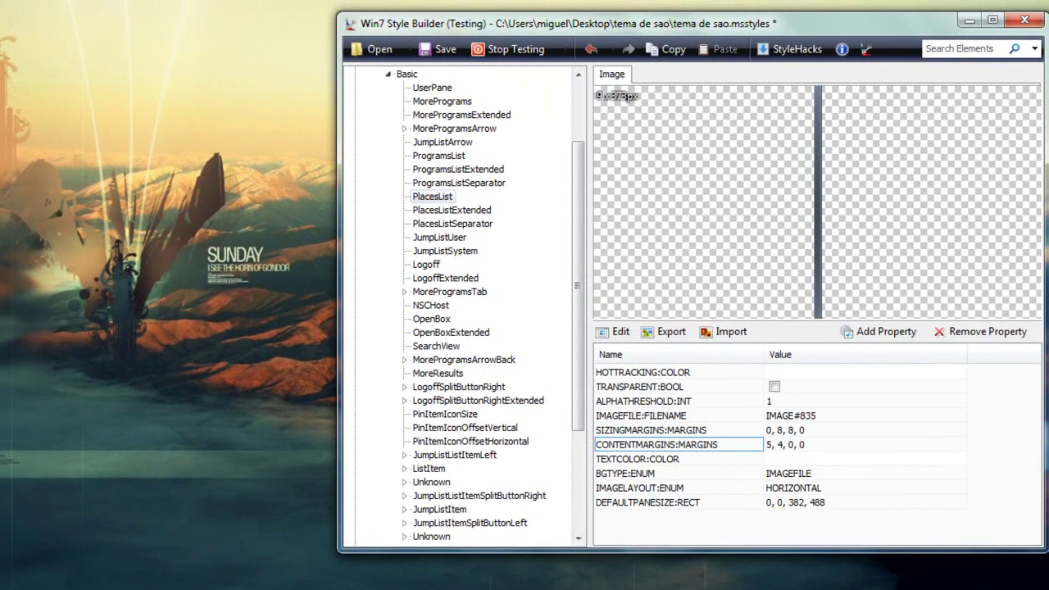
pyautogui.press('super')
pyautogui.moveTo(44, 412)
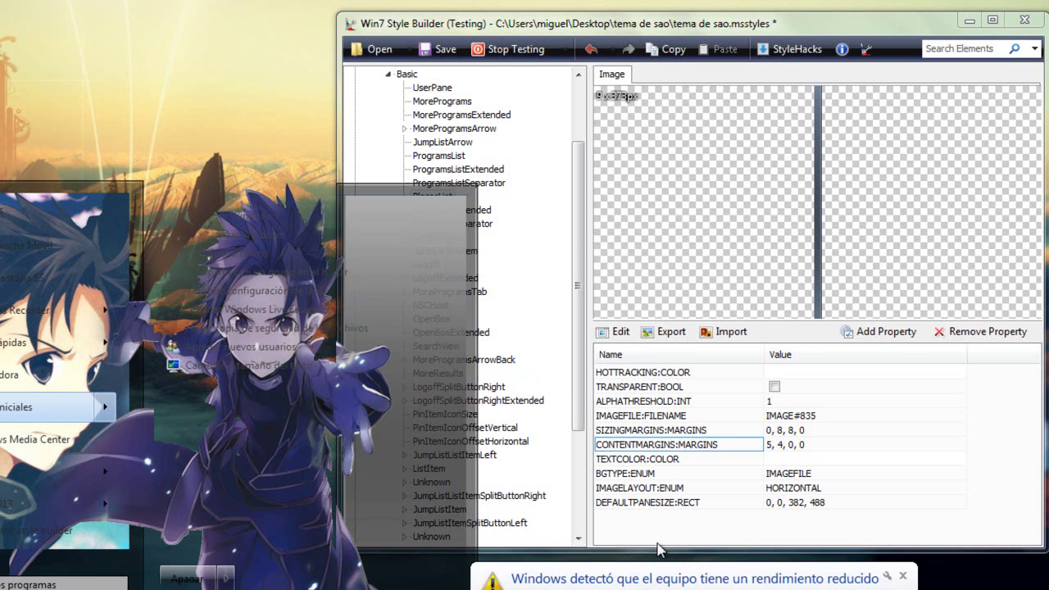
pyautogui.click(475, 293)
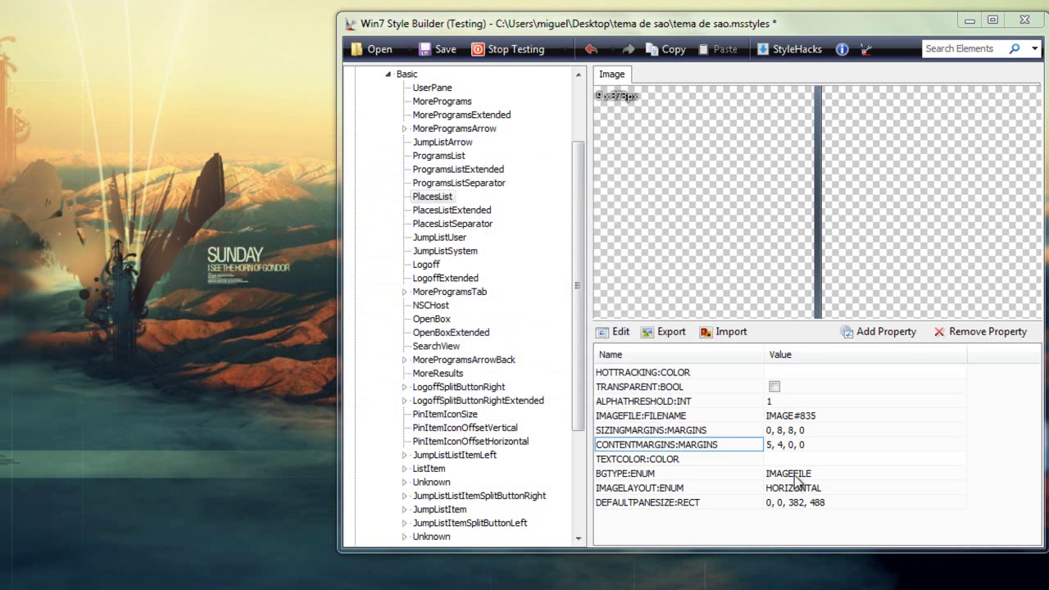
# Set the content margins of the Basic PlacesList element to 100, 4, 0, 0.
pyautogui.click(771, 444)
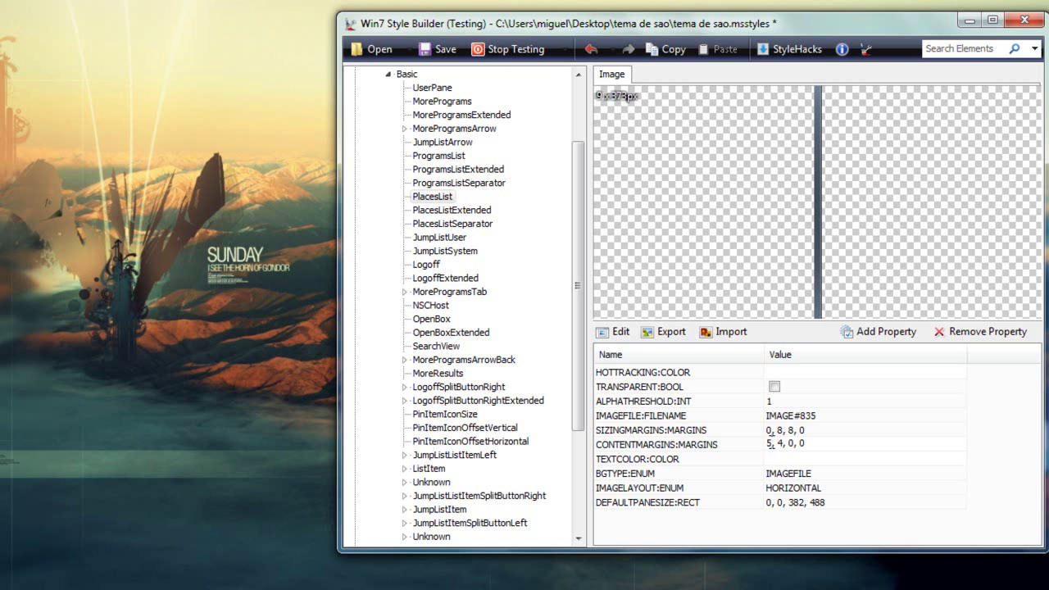
pyautogui.click(15, 584)
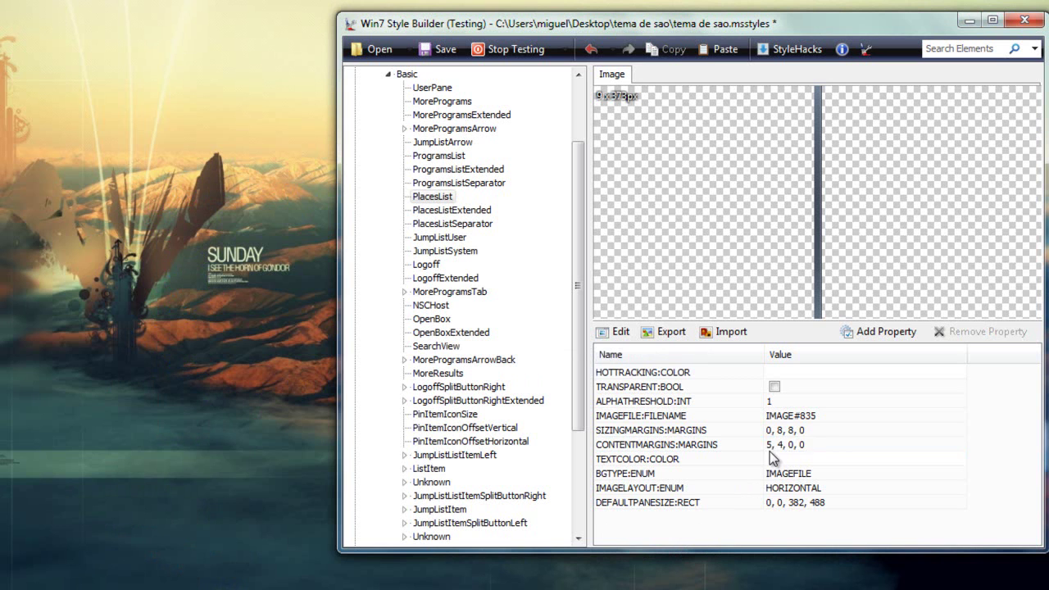
pyautogui.click(770, 451)
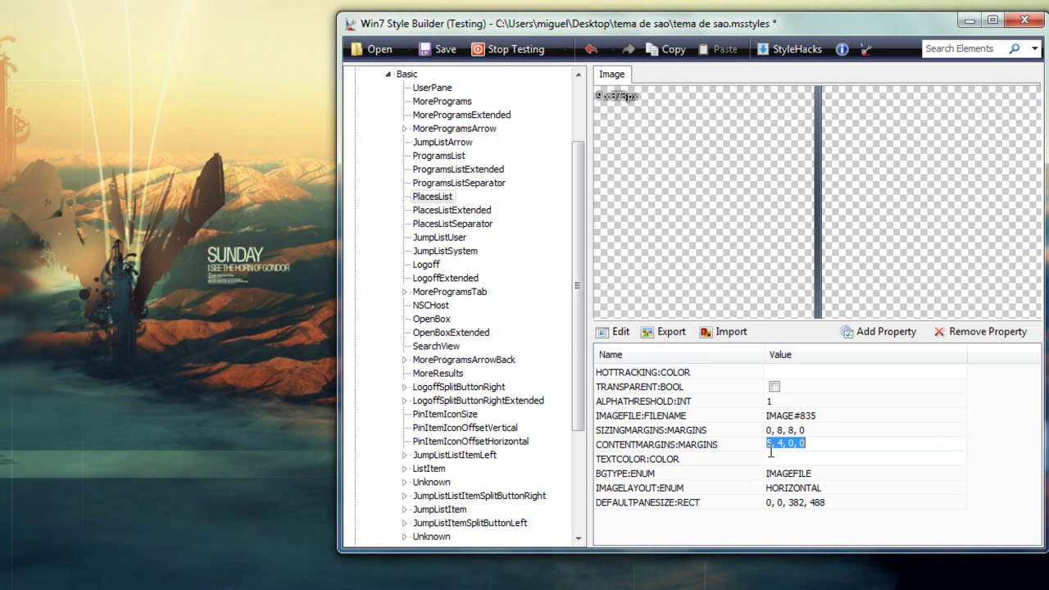
pyautogui.press('Delete')
pyautogui.press('Delete')
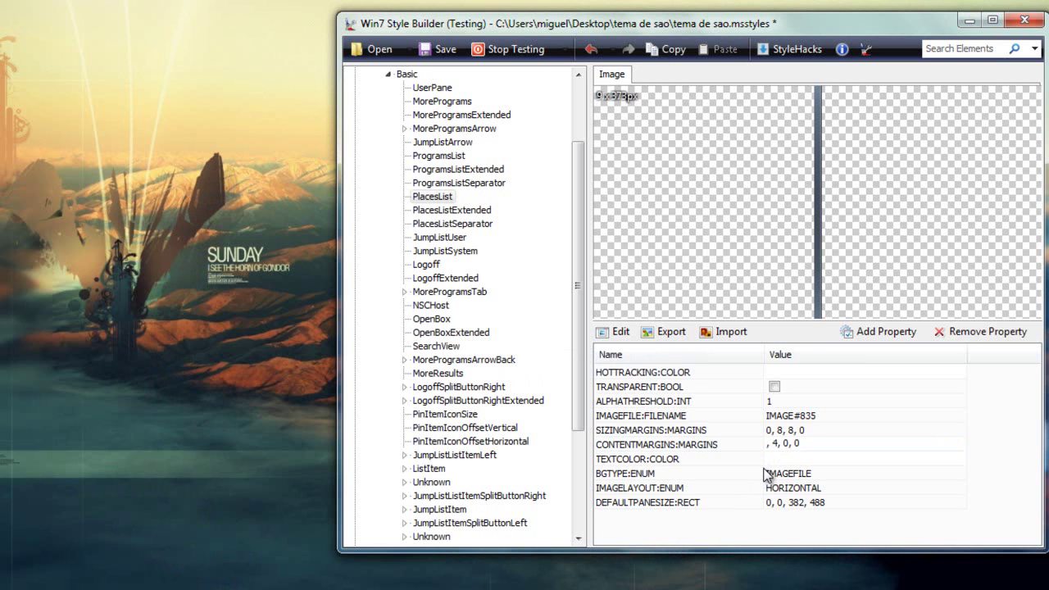
pyautogui.write('100')
pyautogui.click(709, 546)
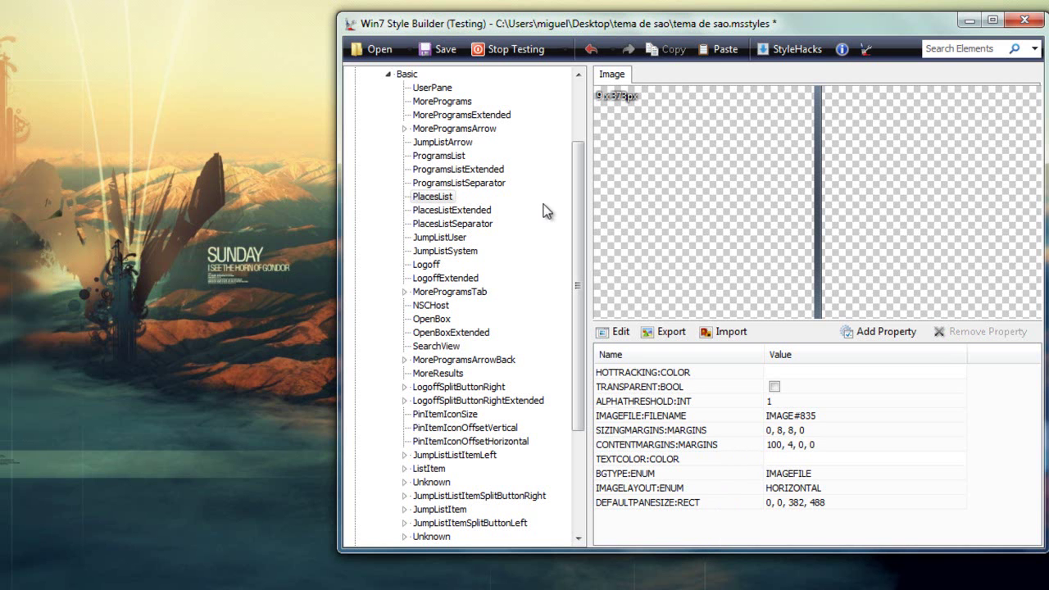
# Stop the test, save the theme over the tema de sao file while reverting to Aero, and apply the compiled visual style.
pyautogui.click(513, 53)
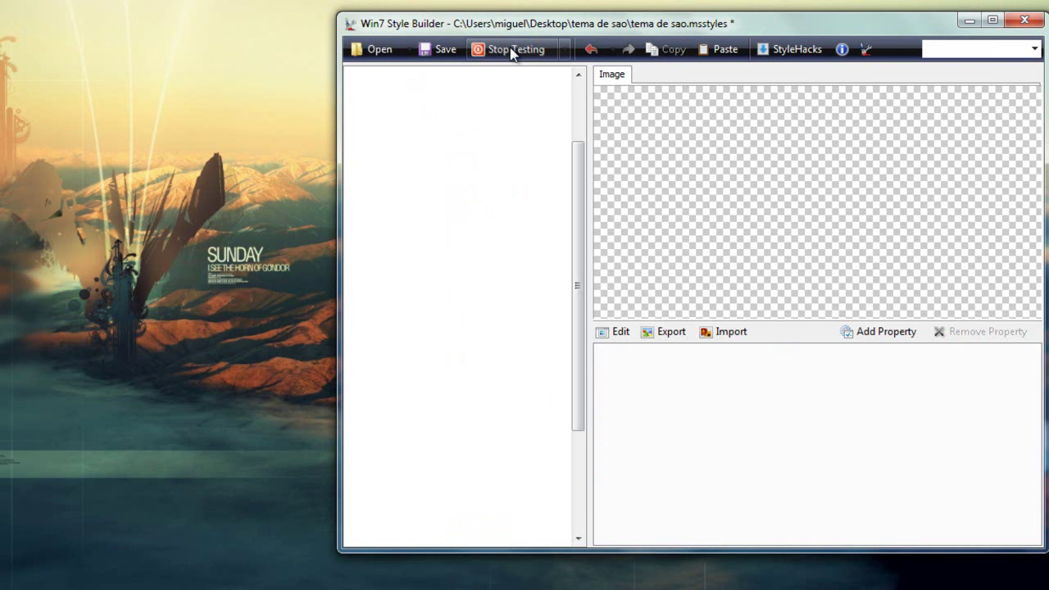
pyautogui.click(448, 52)
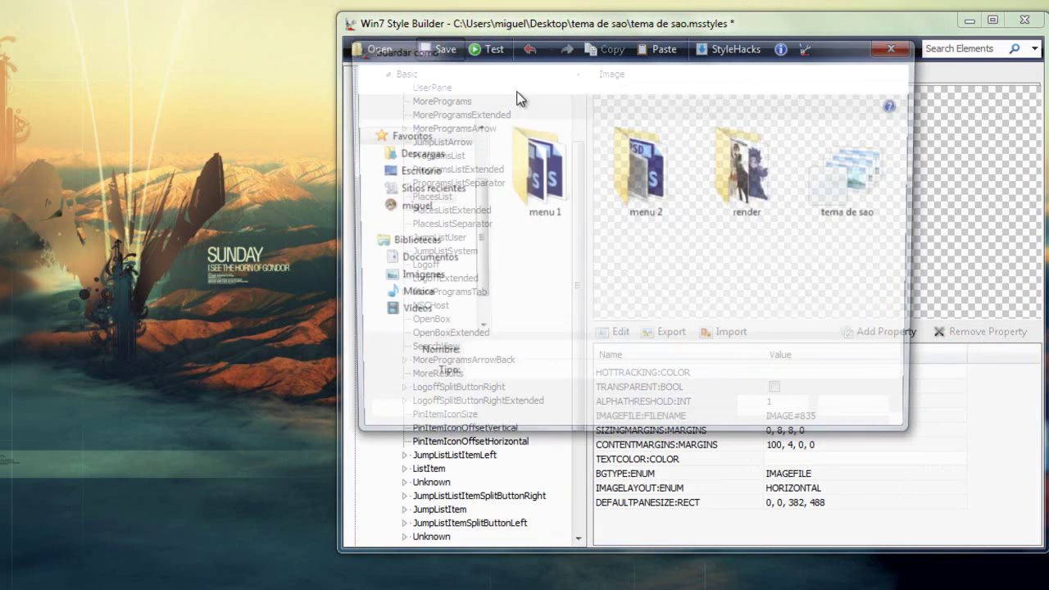
pyautogui.doubleClick(812, 158)
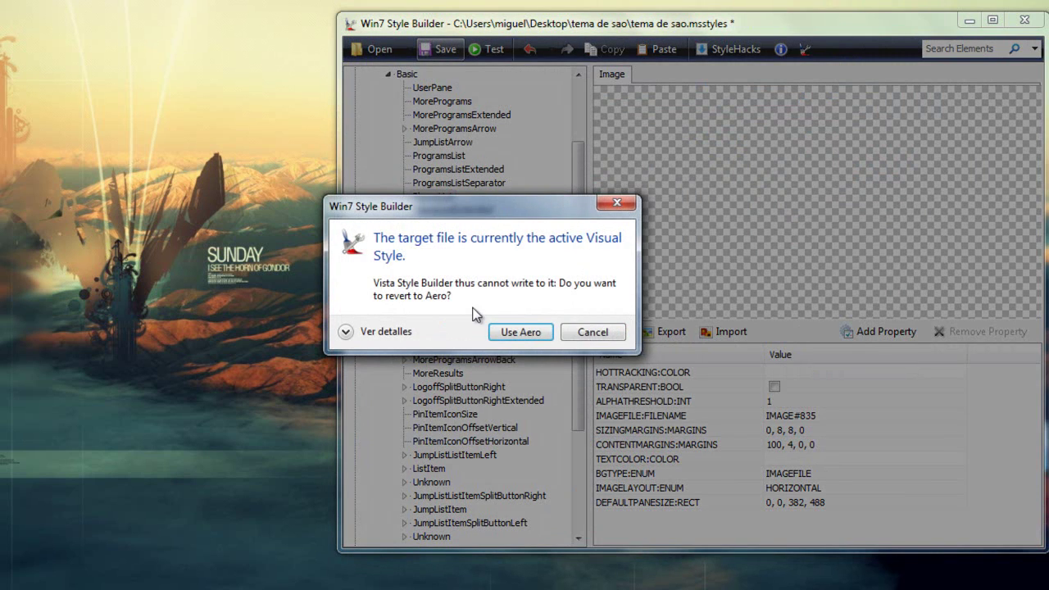
pyautogui.click(502, 330)
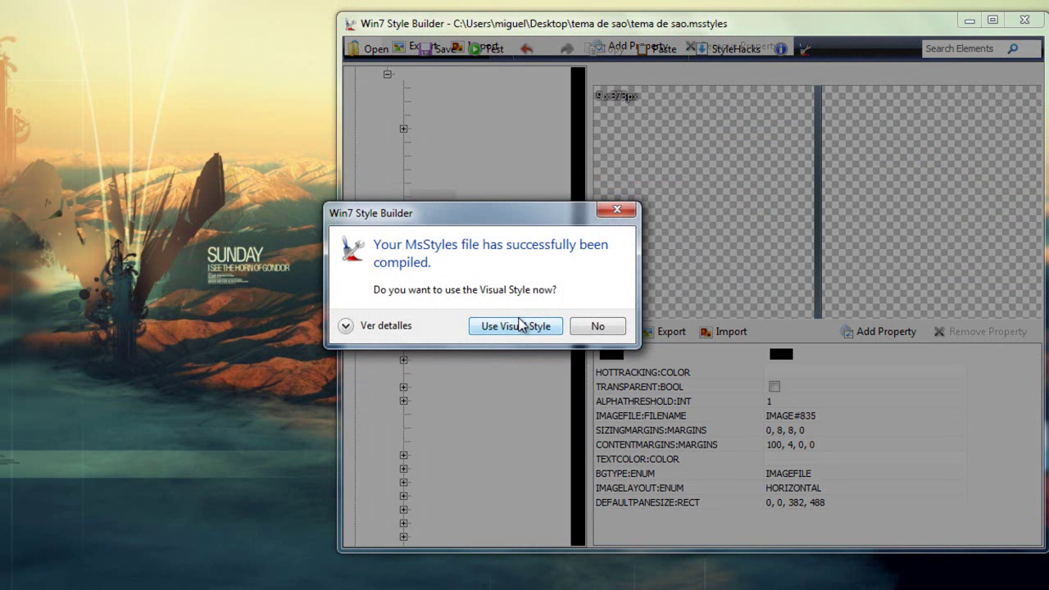
pyautogui.click(522, 326)
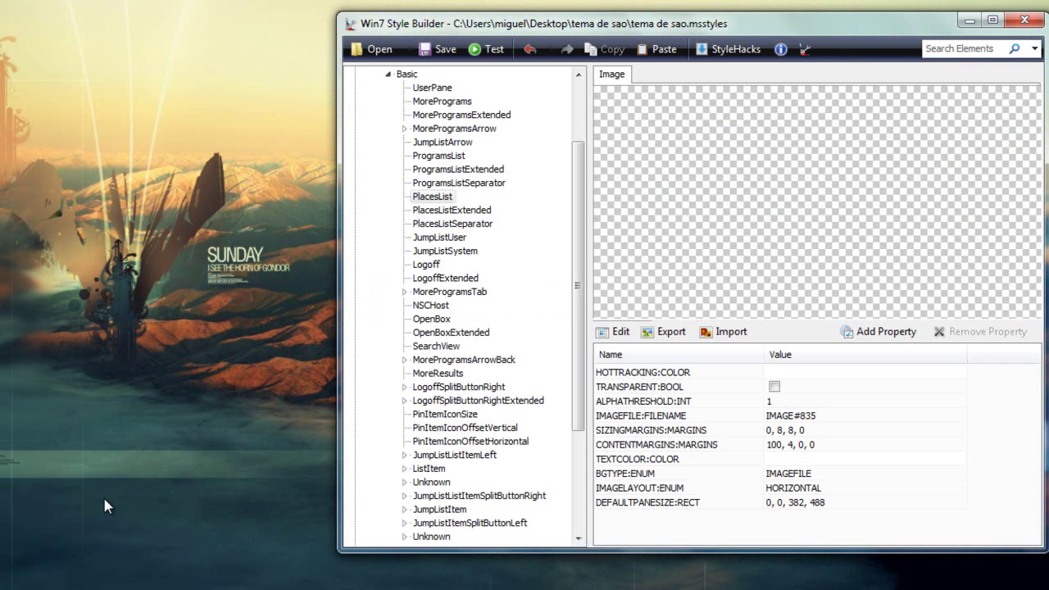
# Check the jump list view of the Start menu with the compiled visual style.
pyautogui.press('super')
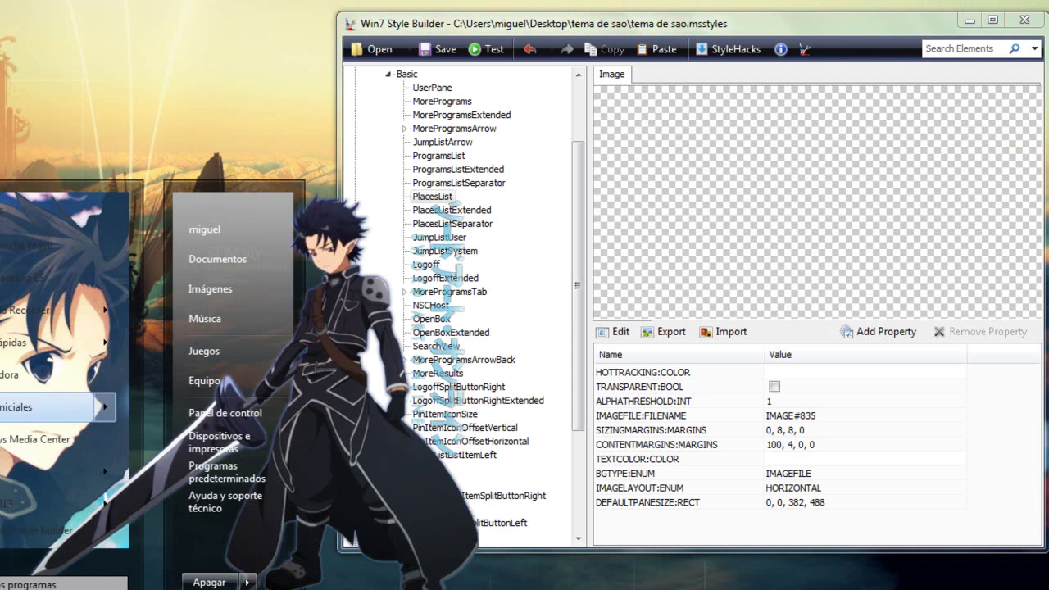
pyautogui.moveTo(2, 344)
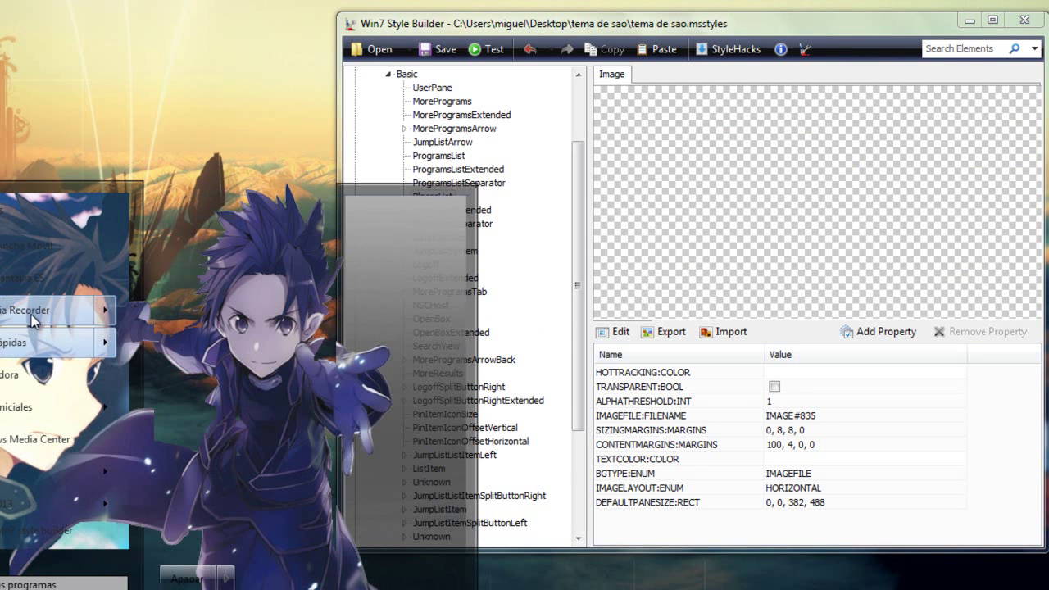
# Check the text position in the Start menu's jump list view against the content margins of Basic PlacesList.
pyautogui.moveTo(27, 416)
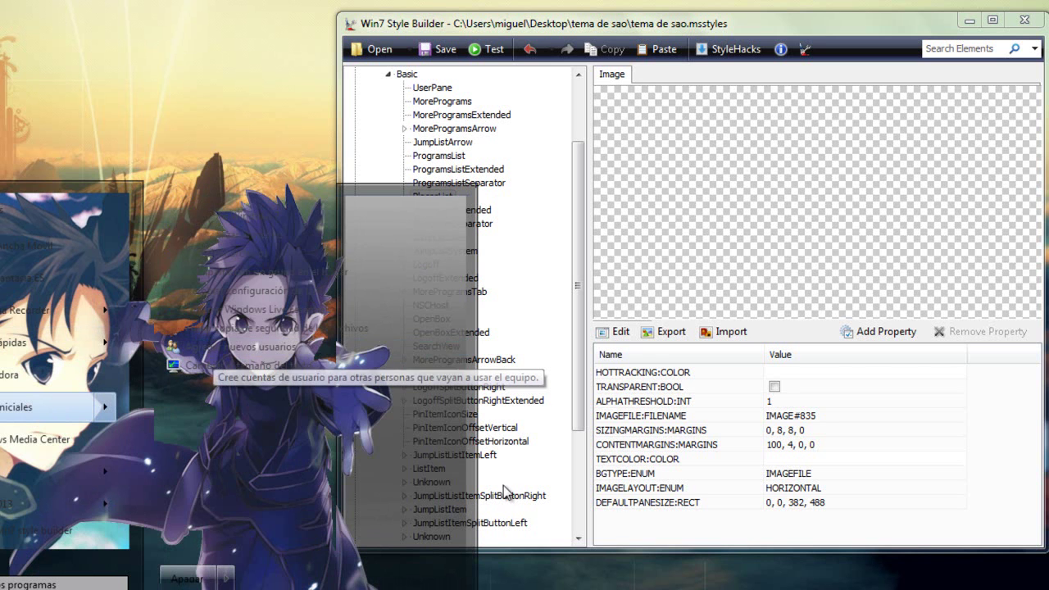
pyautogui.click(633, 525)
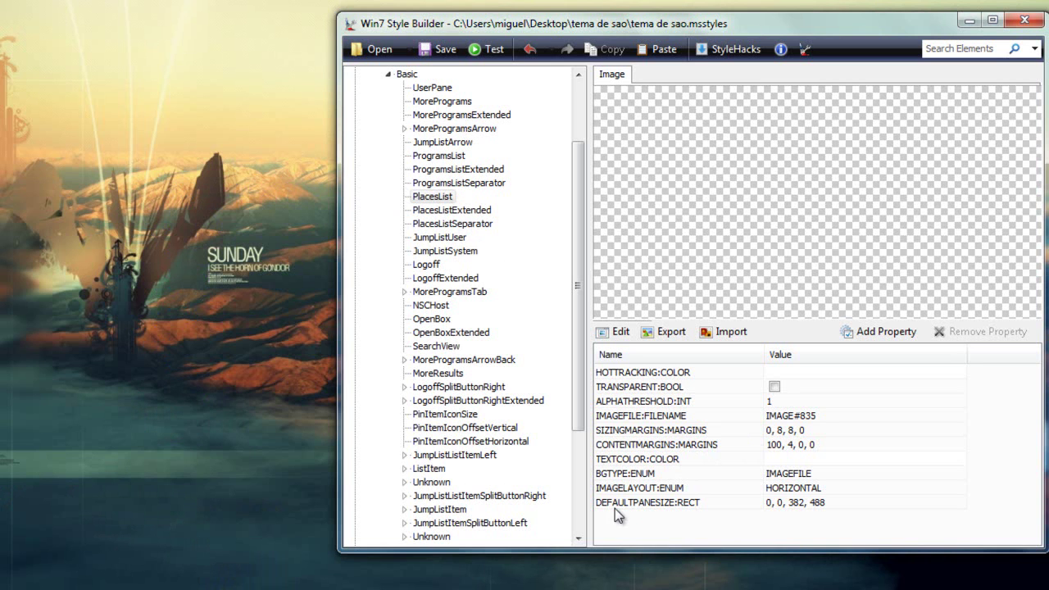
pyautogui.click(671, 449)
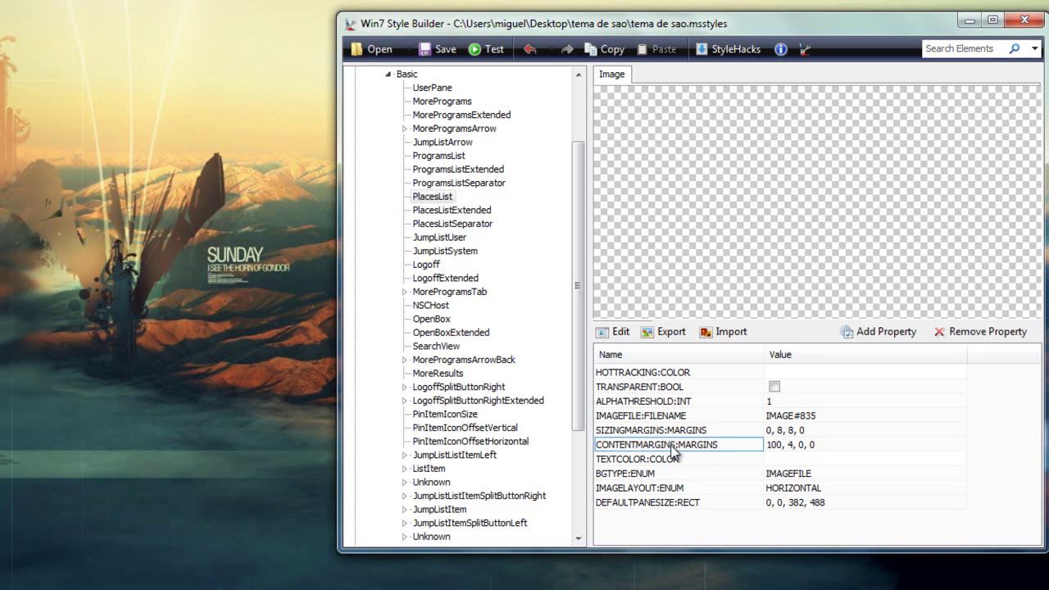
pyautogui.click(98, 563)
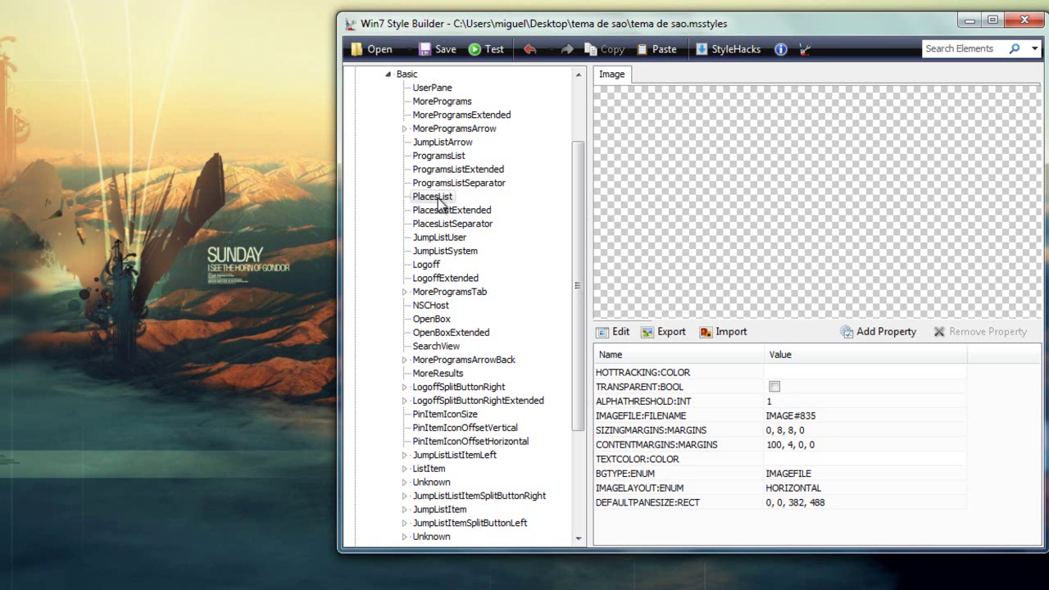
pyautogui.press('super')
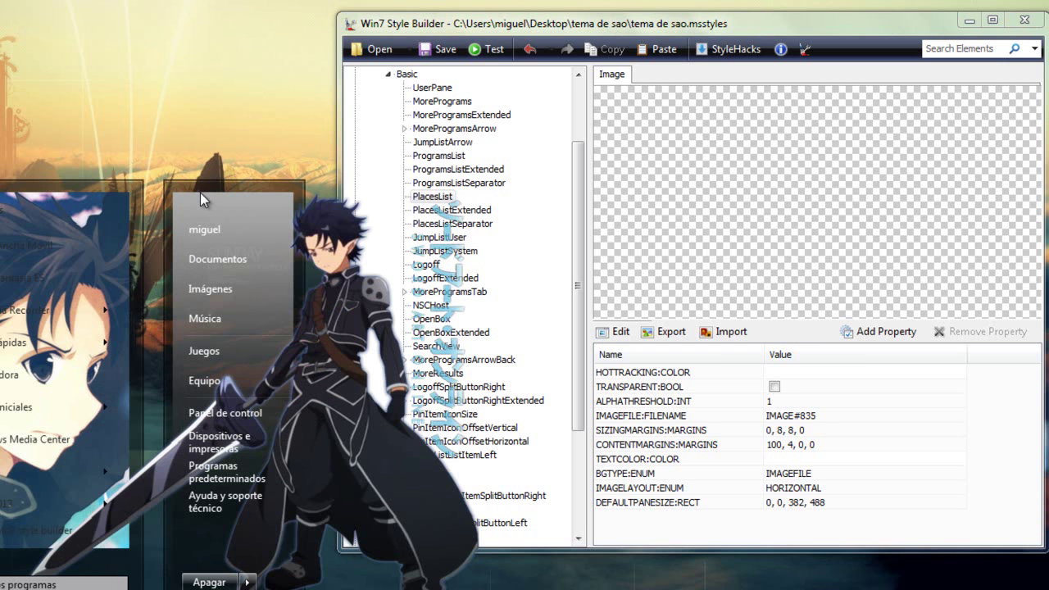
pyautogui.moveTo(83, 299)
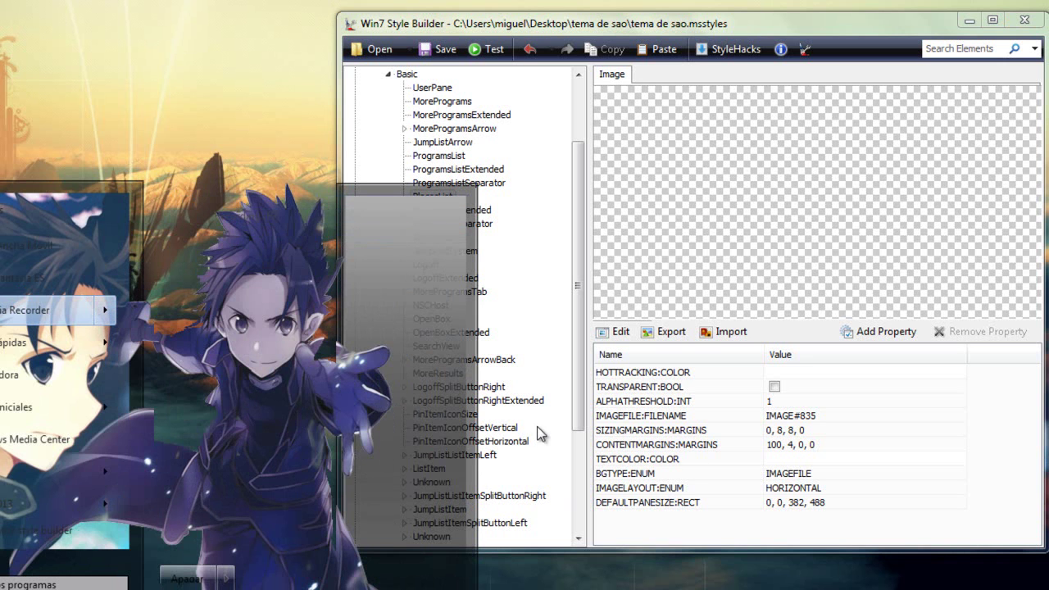
# Undo the PlacesList content margins change and set the content margins of PlacesListExtended to 100, 11, 13, 0.
pyautogui.click(529, 48)
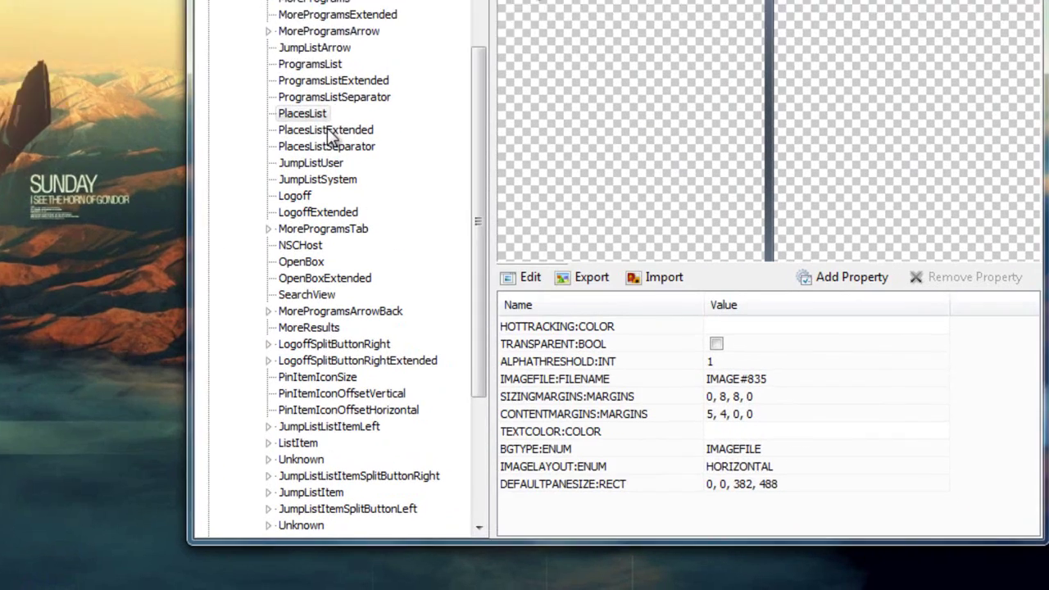
pyautogui.click(454, 210)
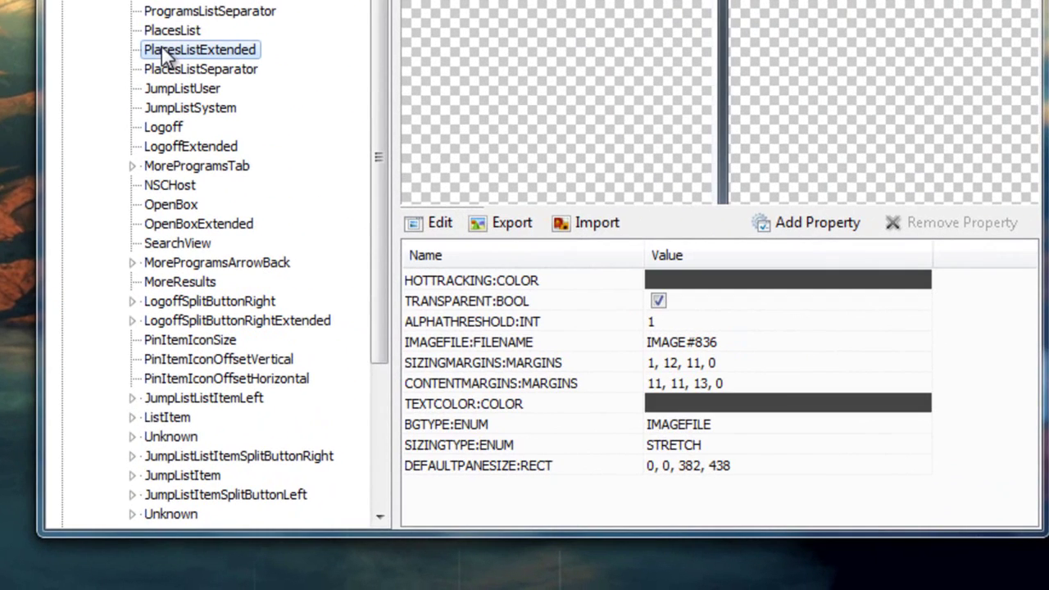
pyautogui.click(657, 384)
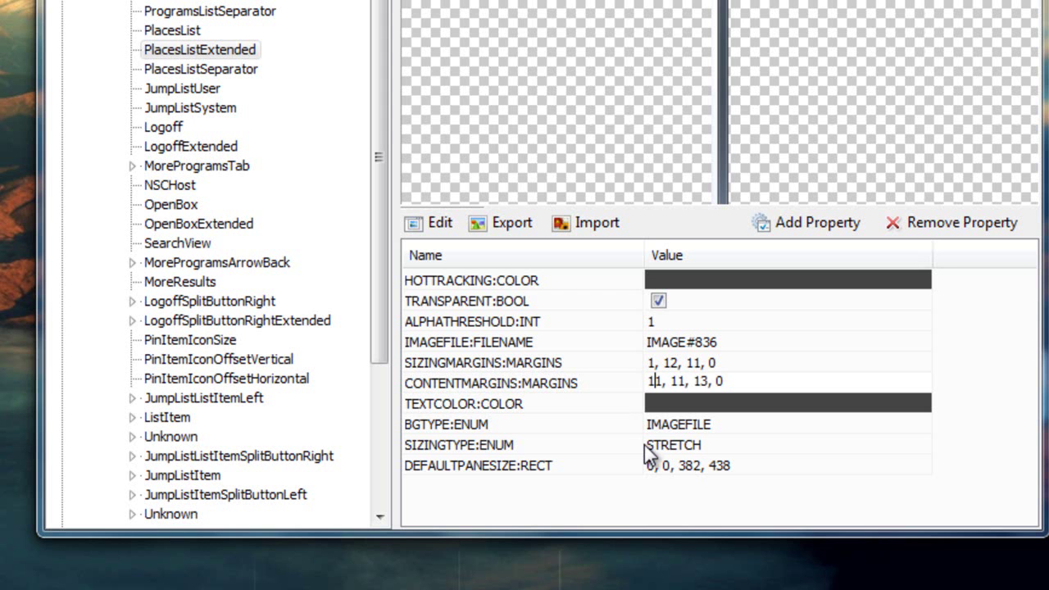
pyautogui.press('BackSpace')
pyautogui.write('00')
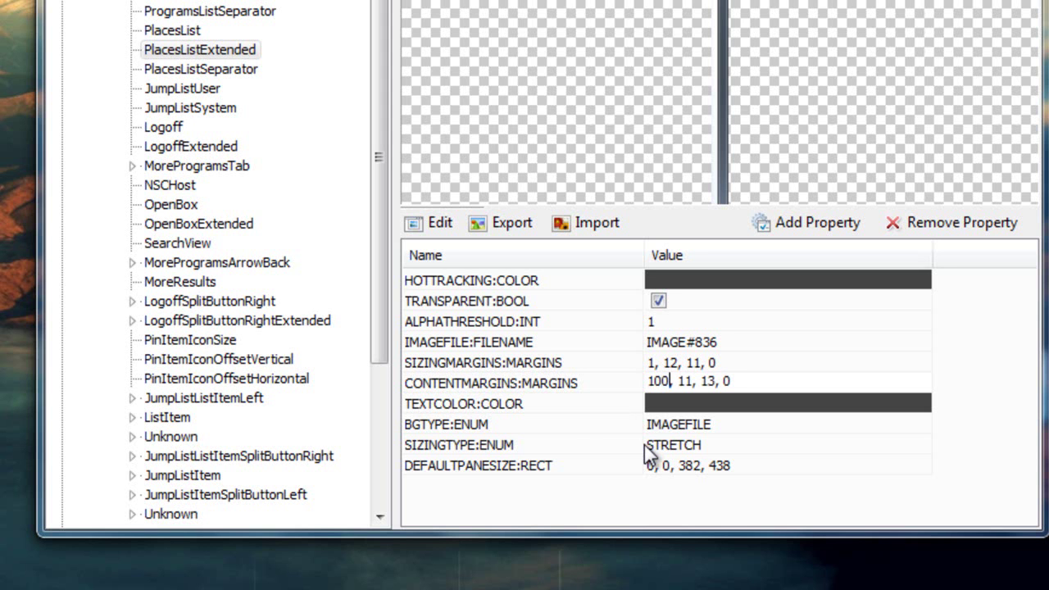
pyautogui.click(555, 505)
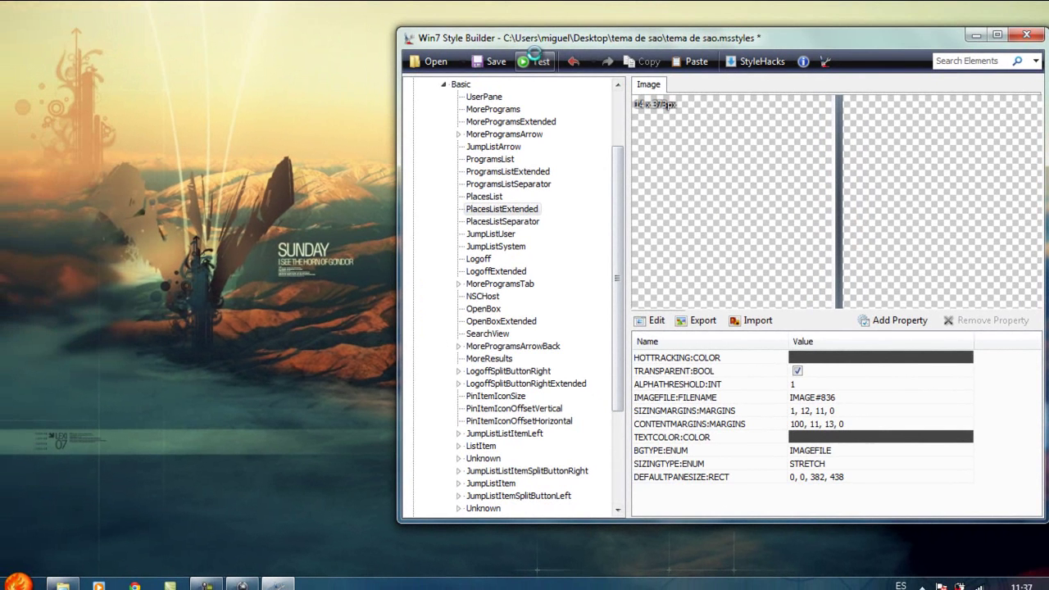
# Test the theme and examine the jump list in the Start menu, dismissing the preview and help windows.
pyautogui.click(537, 60)
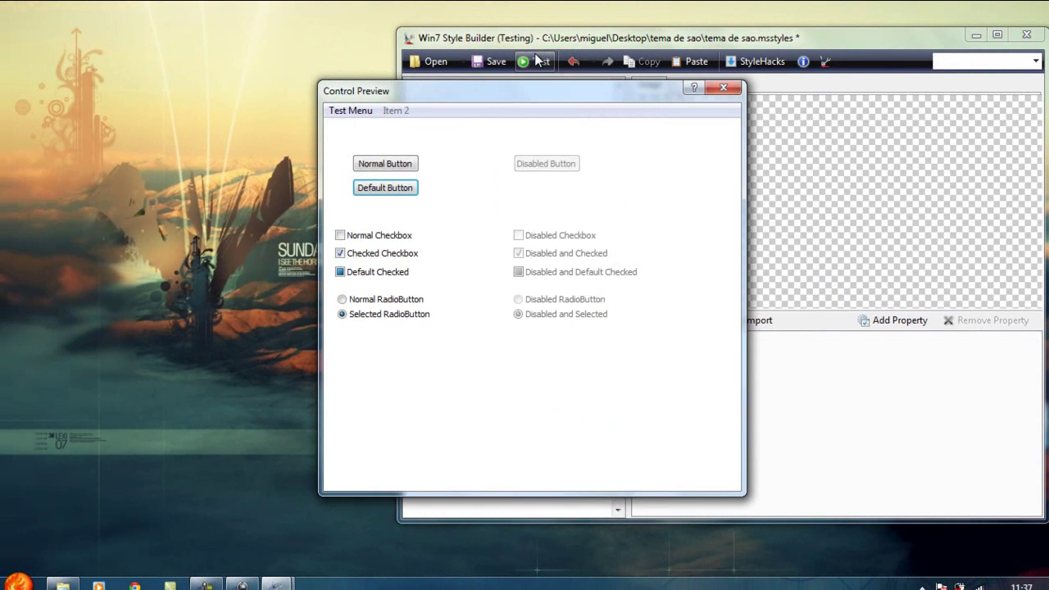
pyautogui.click(718, 88)
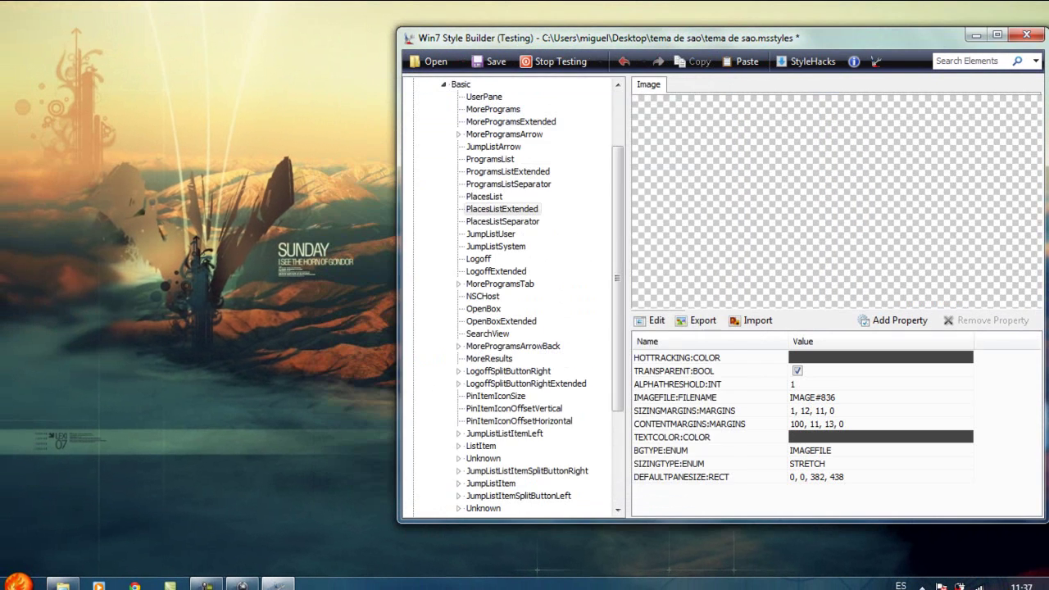
pyautogui.click(16, 584)
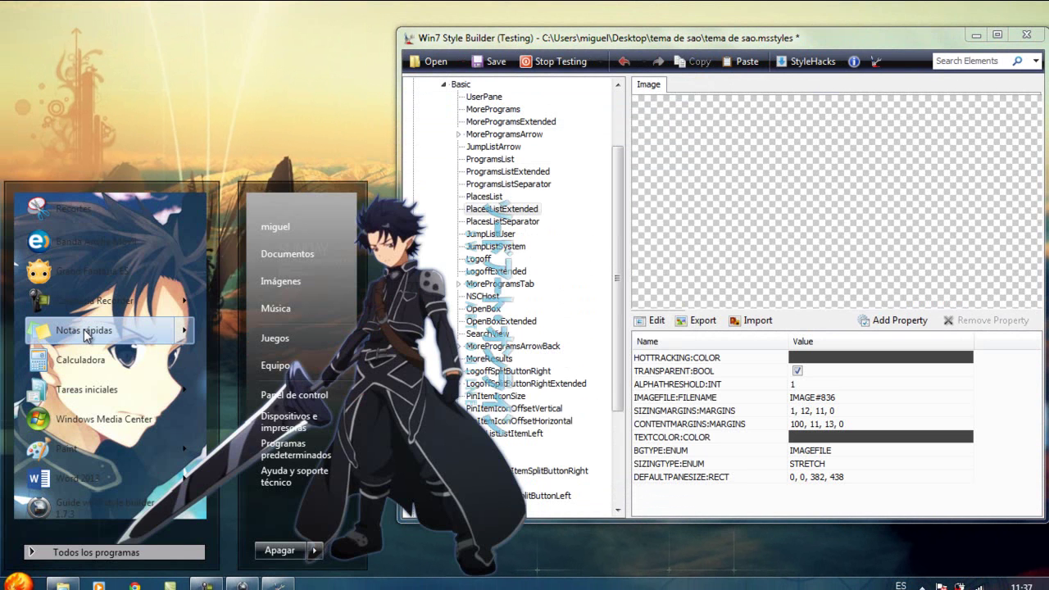
pyautogui.moveTo(84, 335)
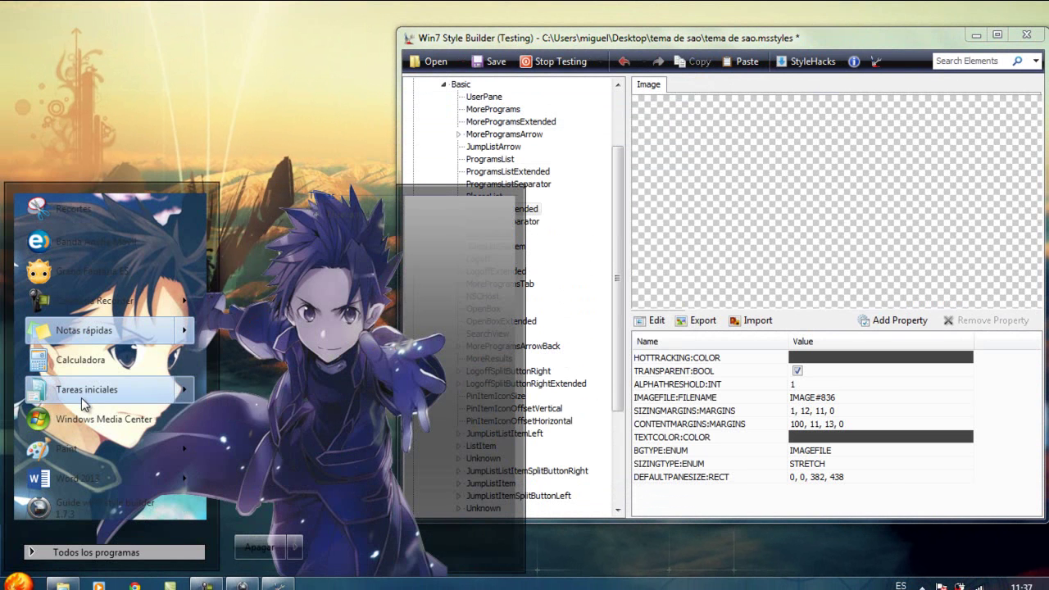
pyautogui.moveTo(81, 397)
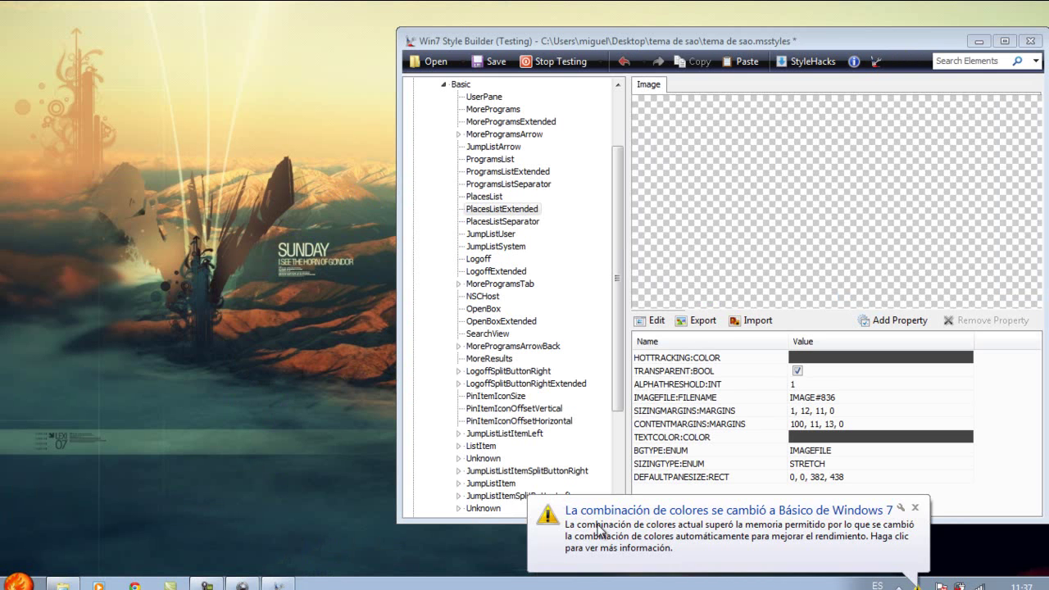
pyautogui.click(616, 521)
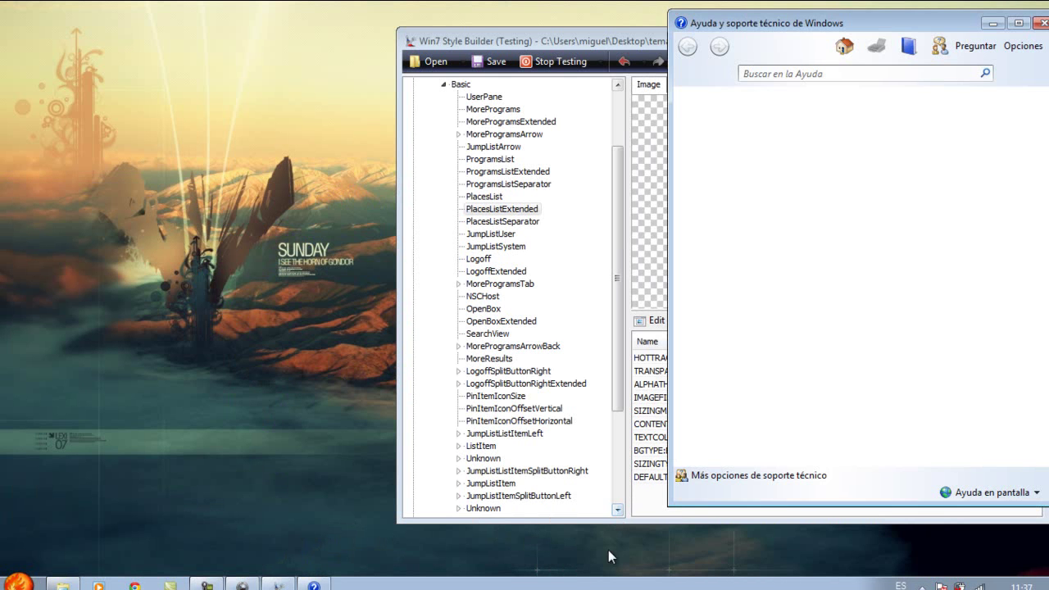
pyautogui.click(1039, 24)
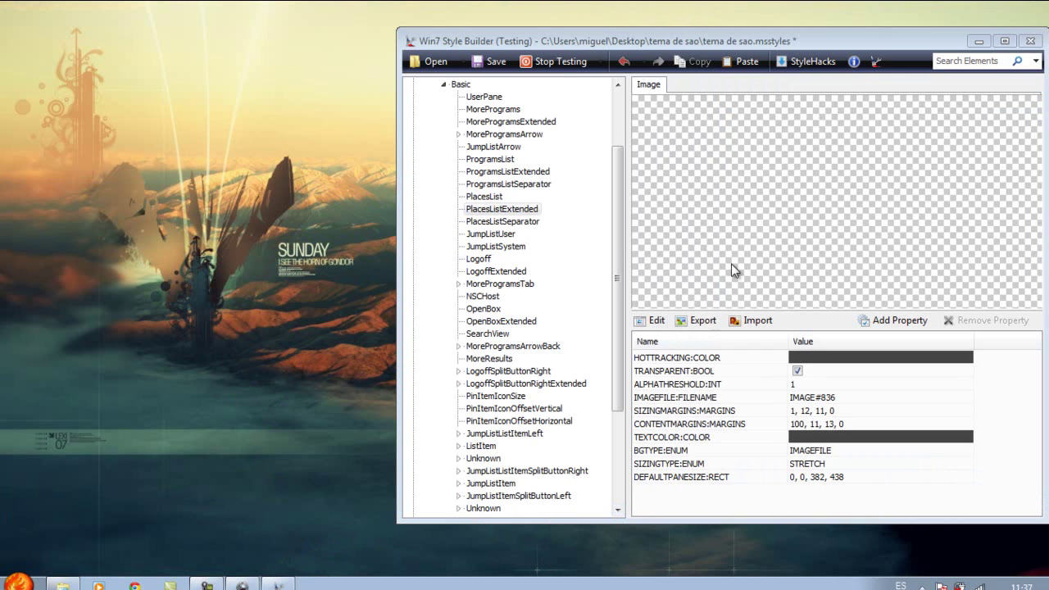
# Set the content margins of the Basic PlacesListExtended element to 220, 11, 13, 0.
pyautogui.click(796, 422)
pyautogui.click(795, 423)
pyautogui.press('BackSpace')
pyautogui.write('22')
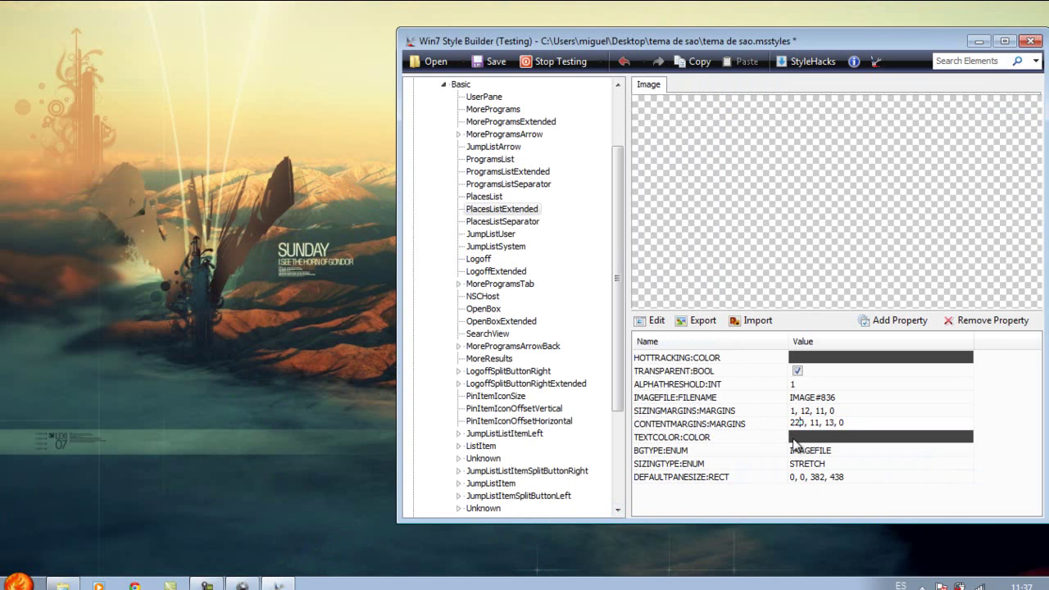
pyautogui.click(699, 502)
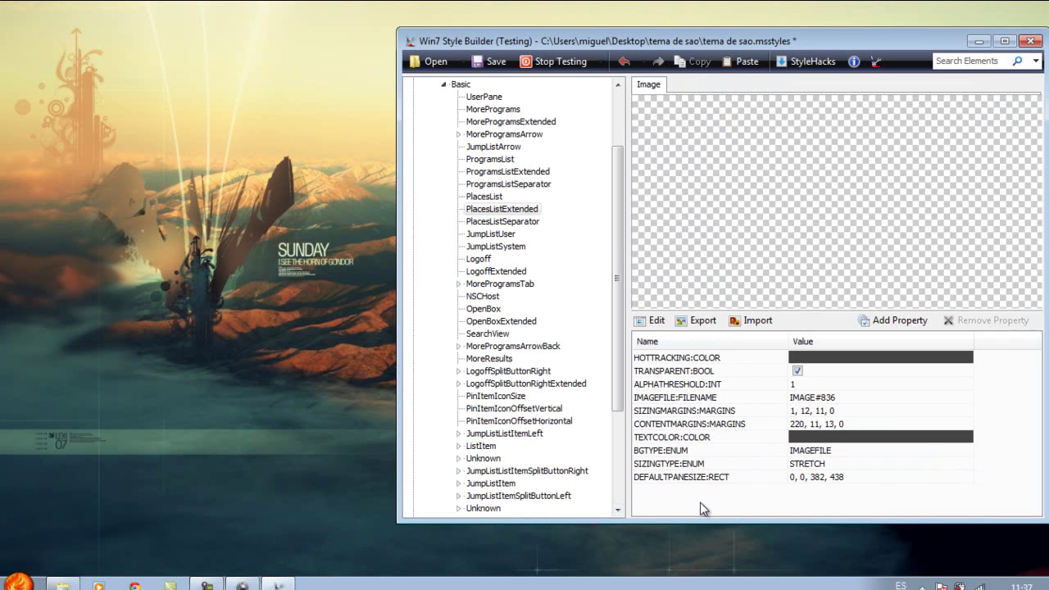
# Switch the desktop to the Windows 7 Aero theme in the Personalización settings and close them.
pyautogui.rightClick(249, 517)
pyautogui.click(301, 506)
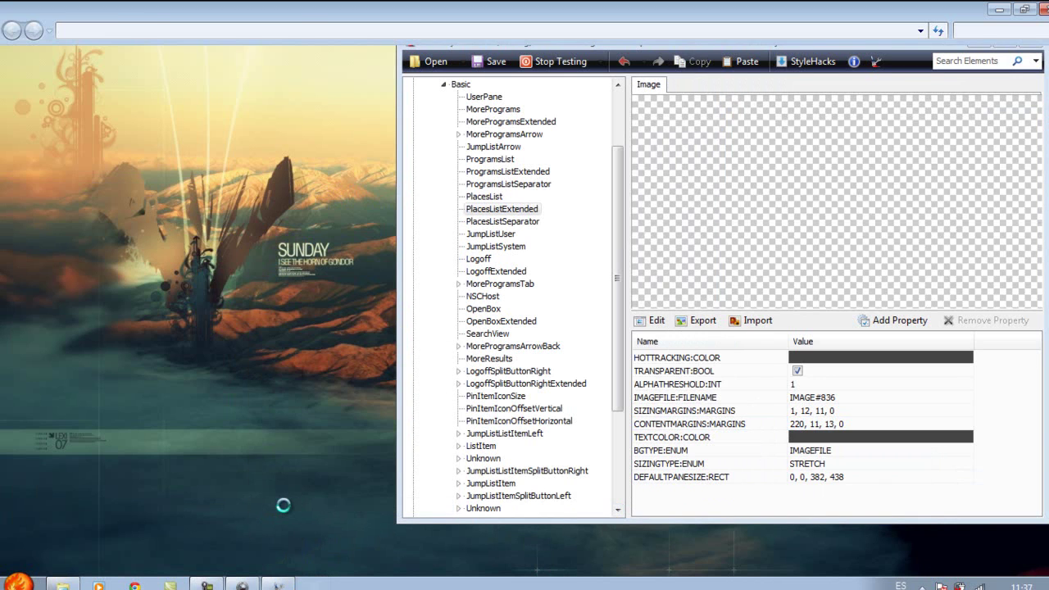
pyautogui.moveTo(464, 10); pyautogui.dragTo(464, 58)
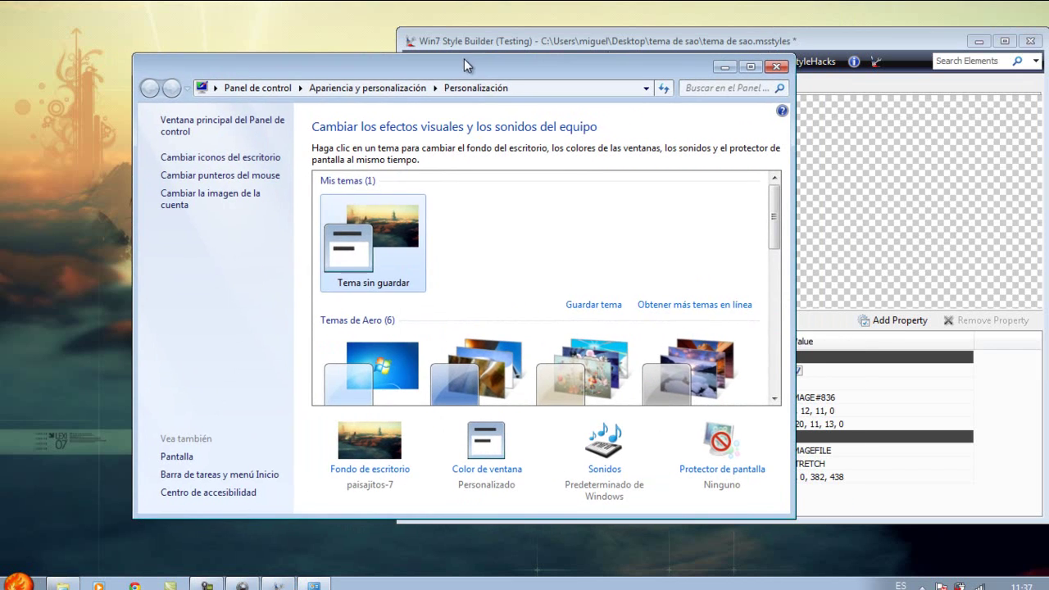
pyautogui.click(389, 381)
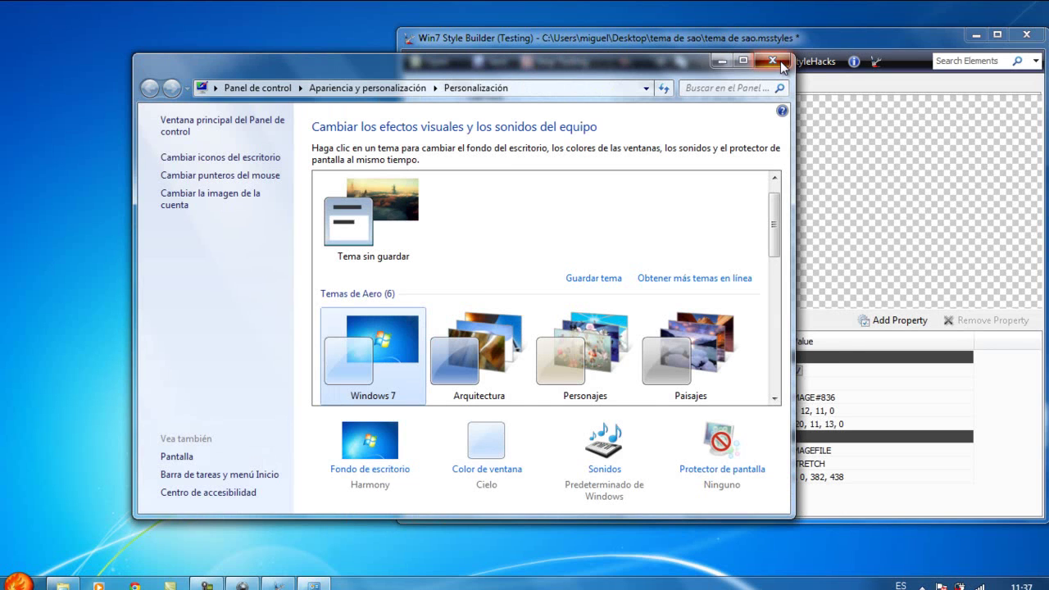
pyautogui.click(777, 66)
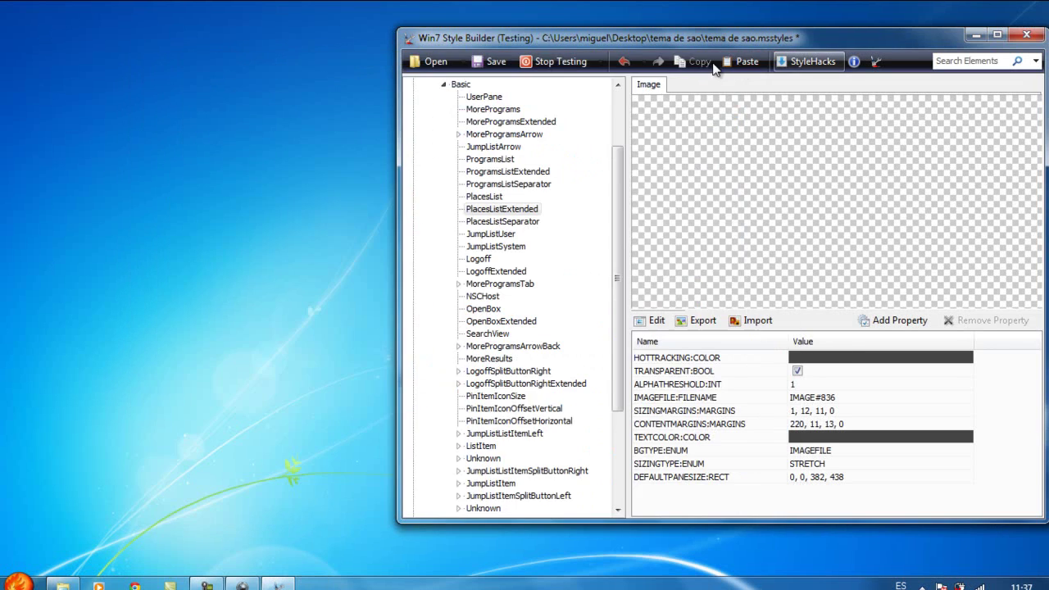
# Stop the test, save the theme over the tema de sao file, and apply the compiled visual style.
pyautogui.click(554, 61)
pyautogui.click(492, 62)
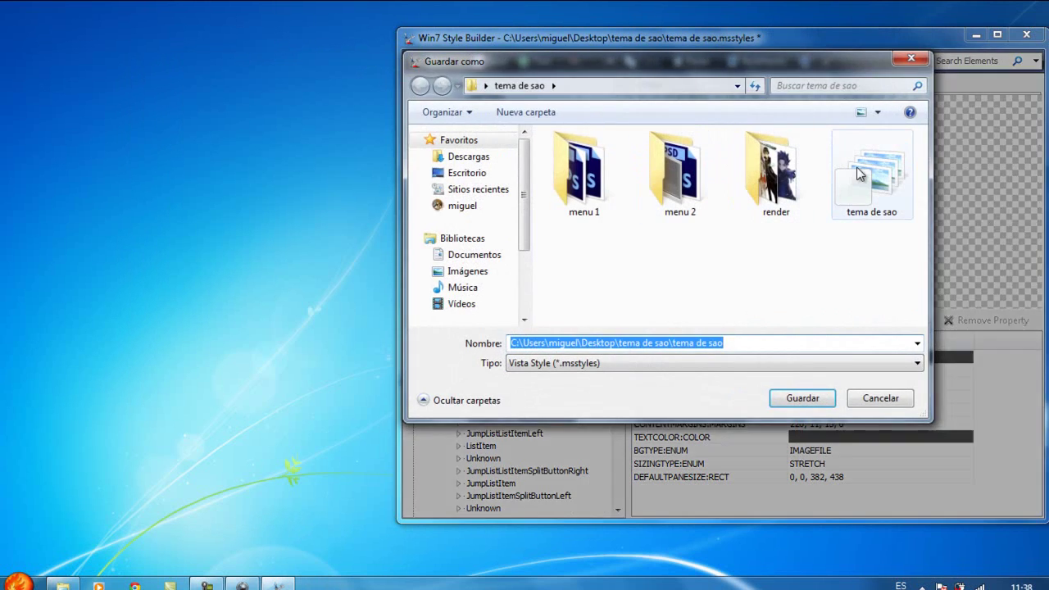
pyautogui.doubleClick(861, 172)
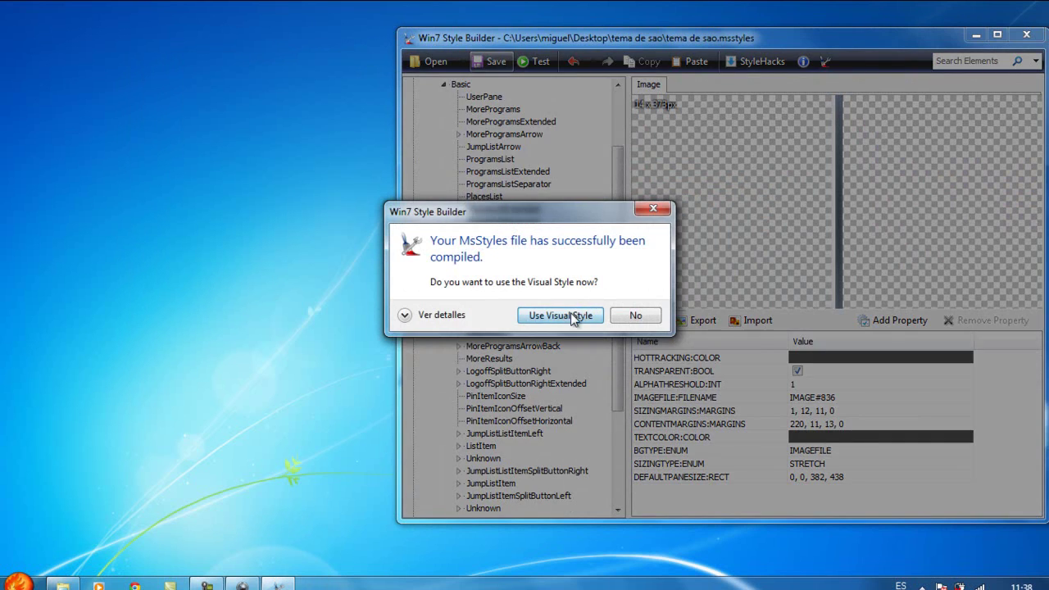
pyautogui.click(569, 312)
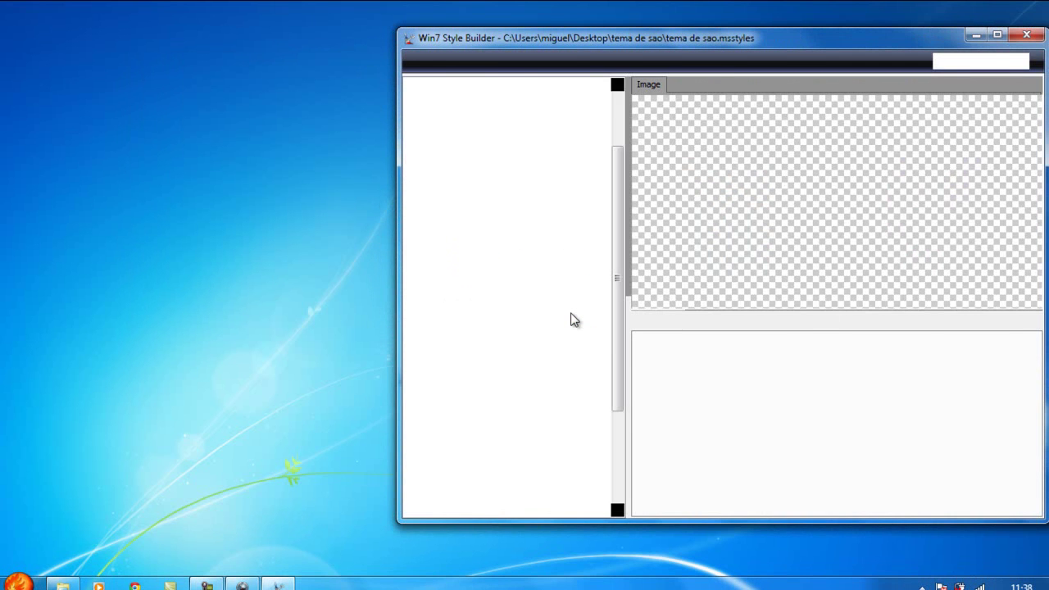
# Check the Tareas iniciales jump list in the Start menu and set the PlacesListExtended content margins to 240, 11, 13, 0.
pyautogui.click(7, 581)
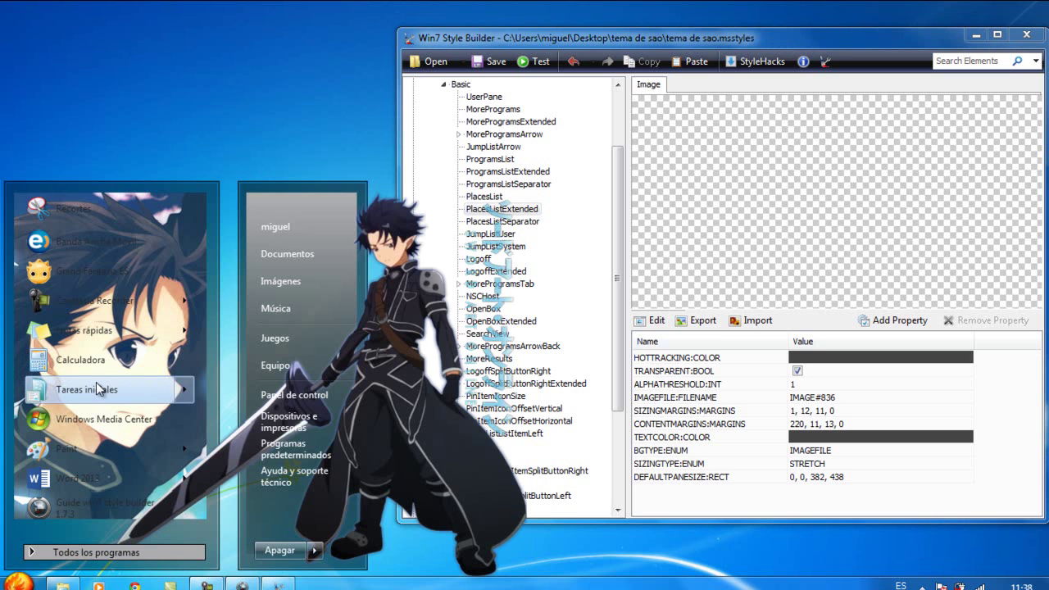
pyautogui.moveTo(97, 388)
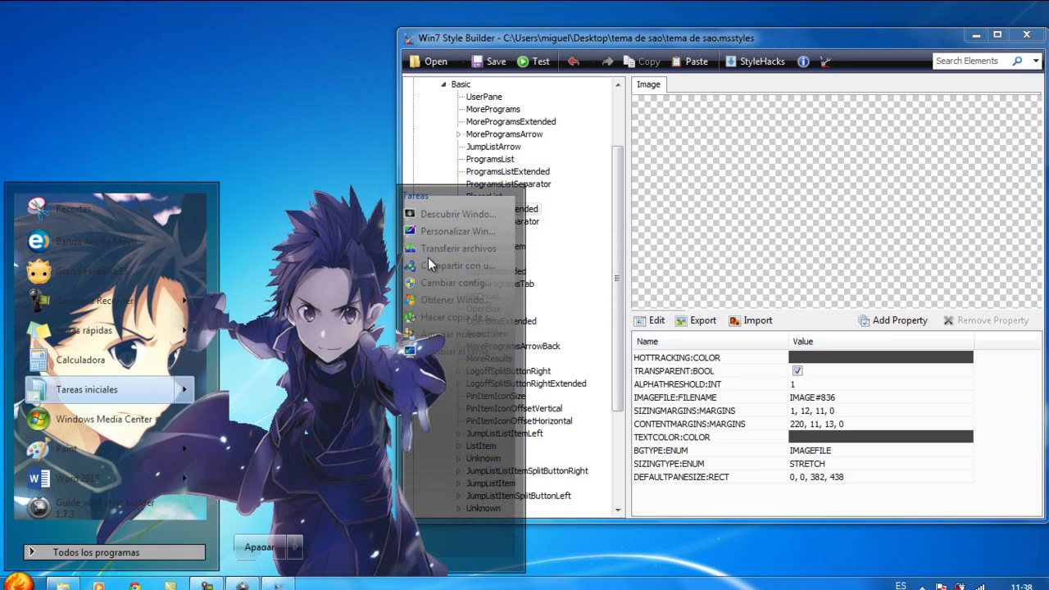
pyautogui.click(803, 426)
pyautogui.press('BackSpace')
pyautogui.press('BackSpace')
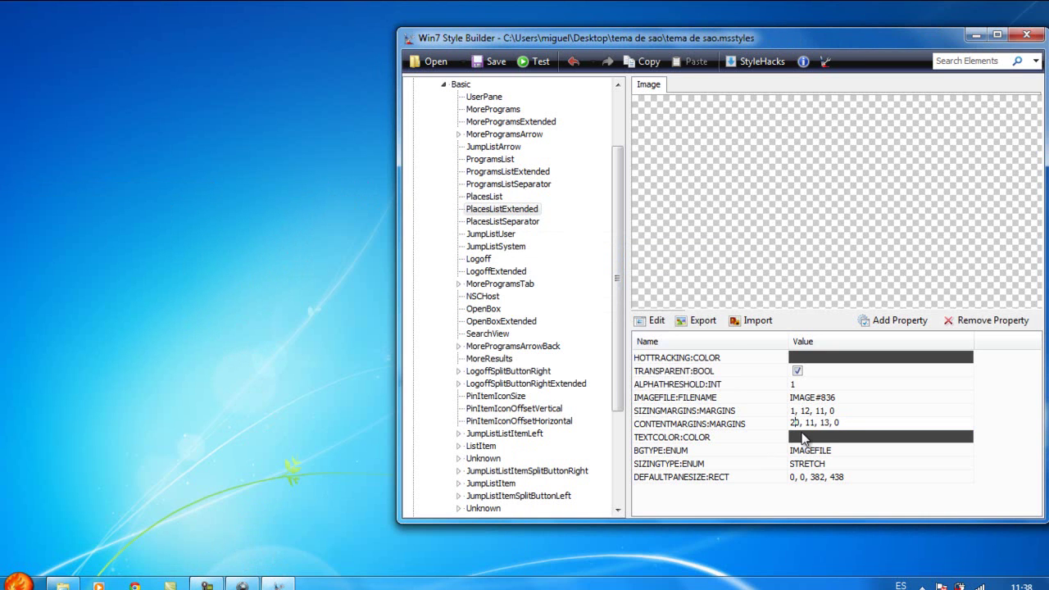
pyautogui.write('4')
pyautogui.press('Return')
# Reopen the Start menu to review it and set the PlacesListExtended content margins to 240, 11, 20, 0.
pyautogui.press('super')
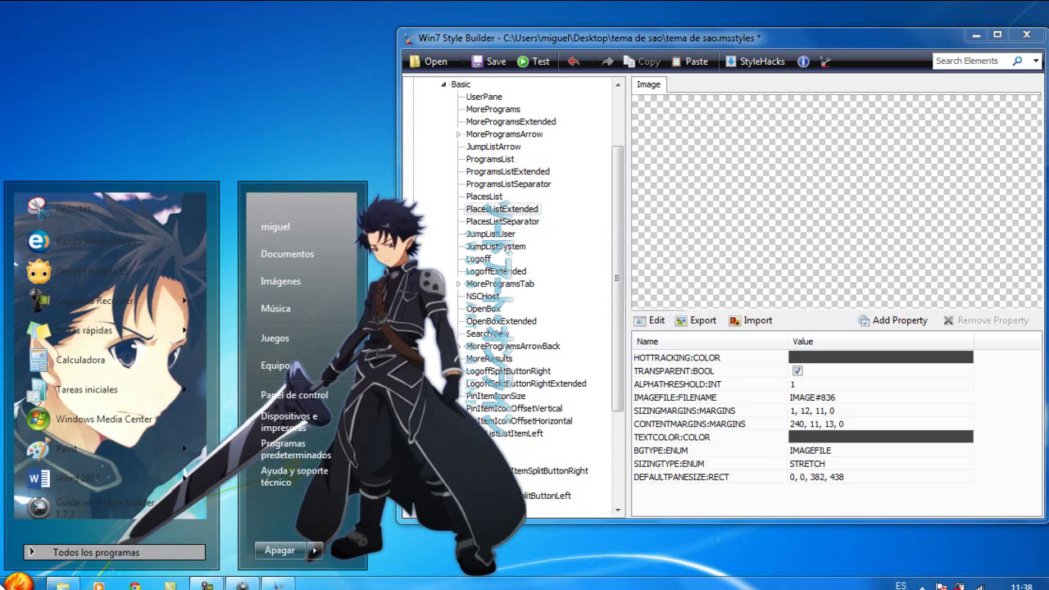
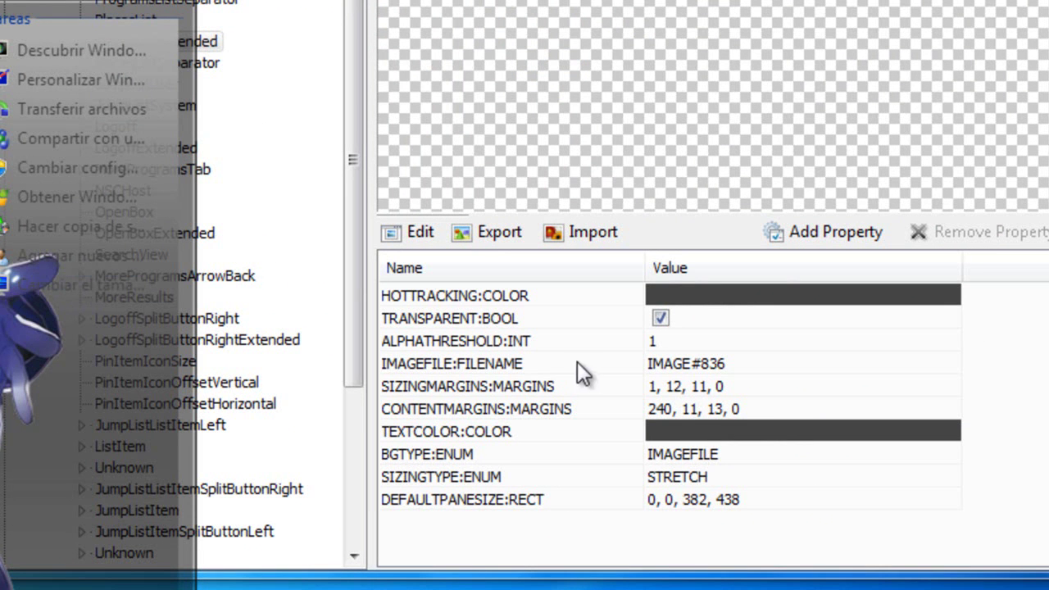
pyautogui.click(712, 409)
pyautogui.press('BackSpace')
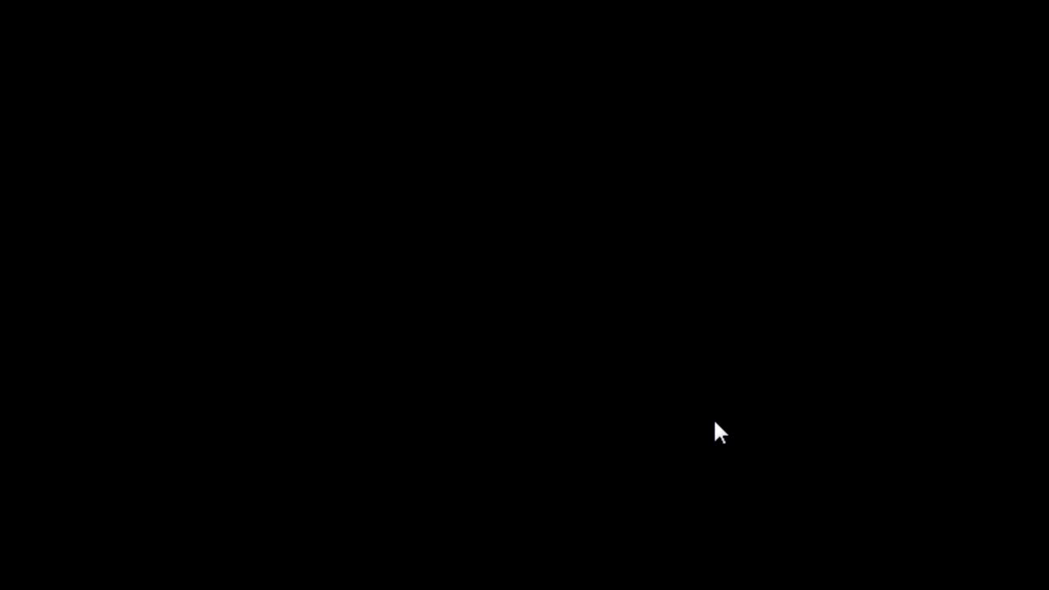
pyautogui.write('240, 11, 23, 0')
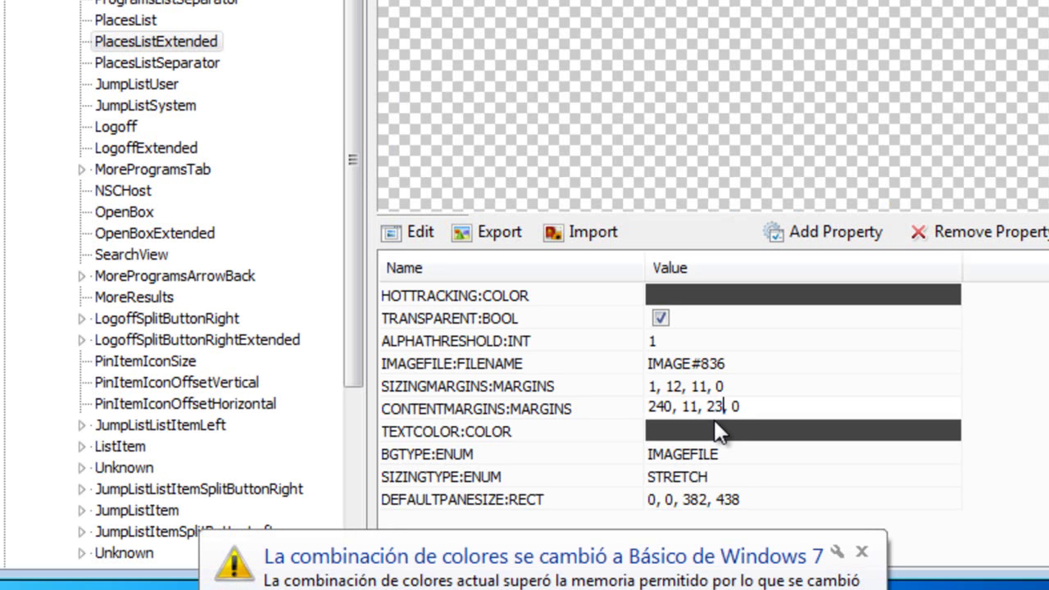
pyautogui.press('Delete')
pyautogui.write('0')
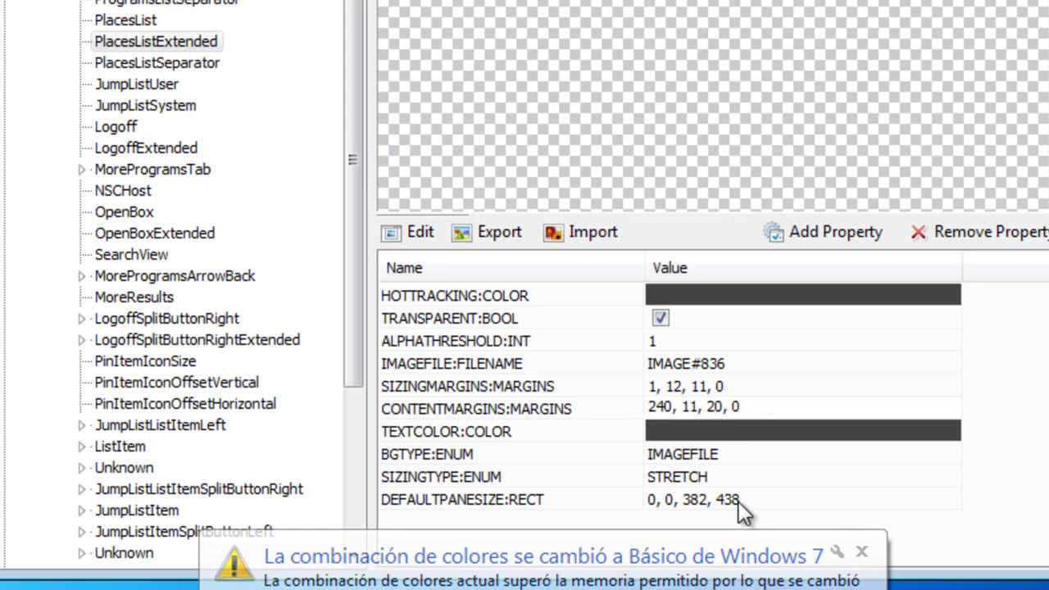
# Dismiss the colour scheme notification, open Windows help, and open the desktop's Personalización settings.
pyautogui.click(861, 551)
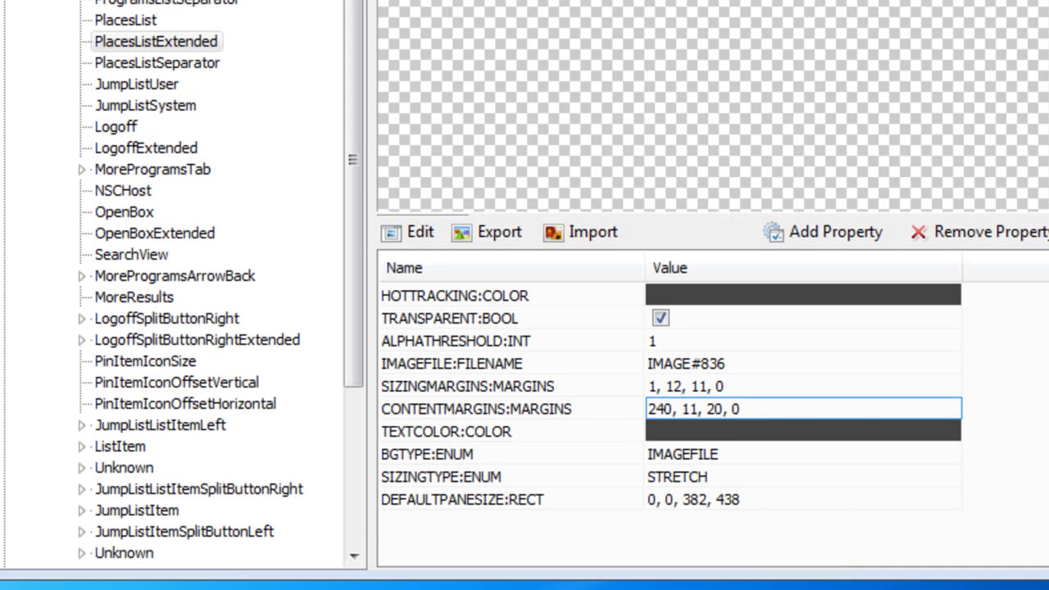
pyautogui.press('F1')
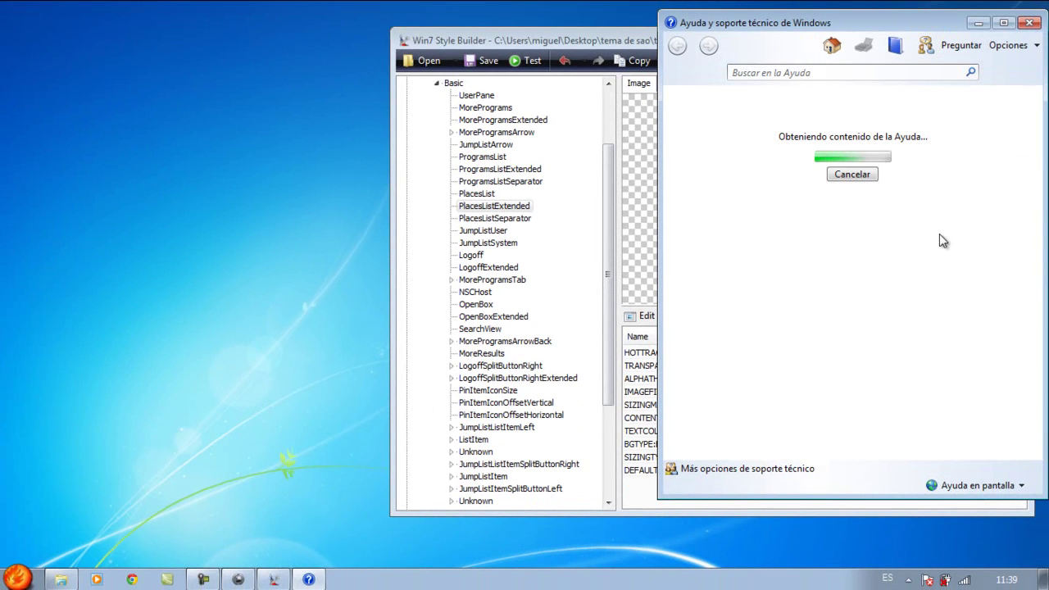
pyautogui.rightClick(248, 511)
pyautogui.click(274, 499)
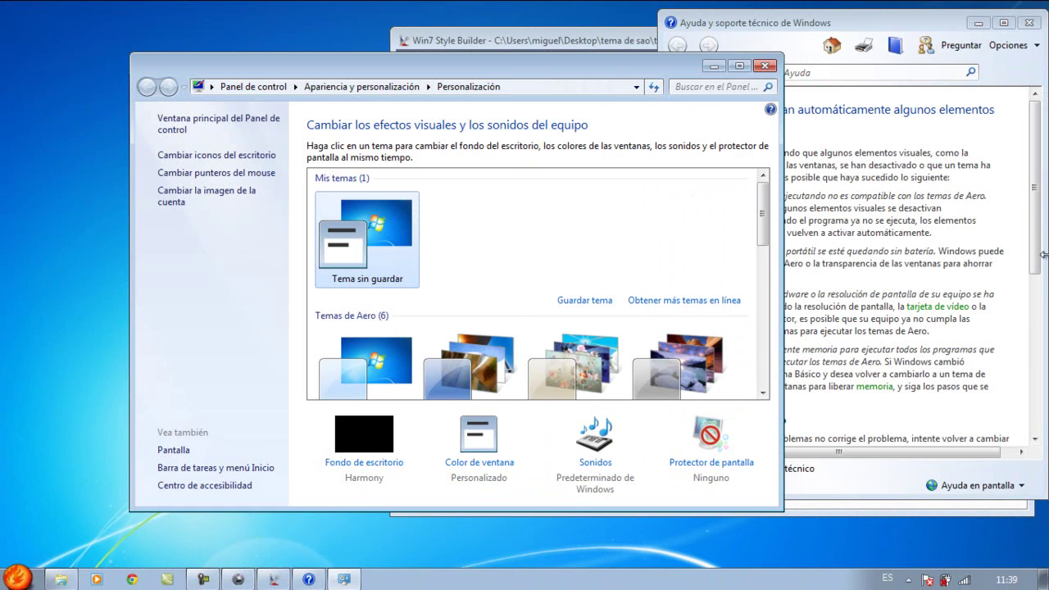
# Read through the Aero help article and submit its feedback survey with Otros as the reason.
pyautogui.moveTo(1042, 250); pyautogui.dragTo(1042, 406)
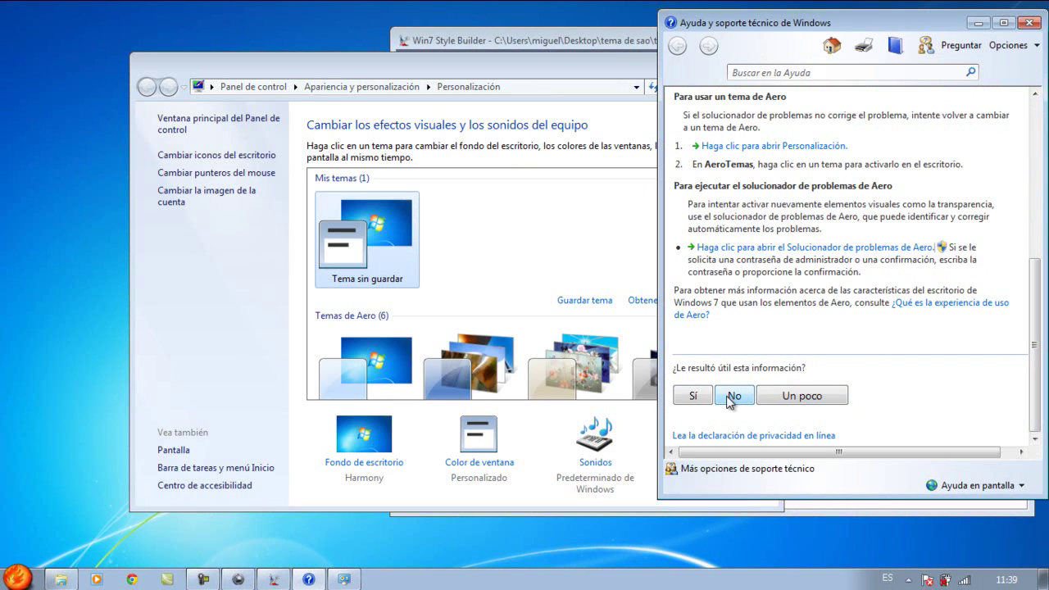
pyautogui.click(770, 399)
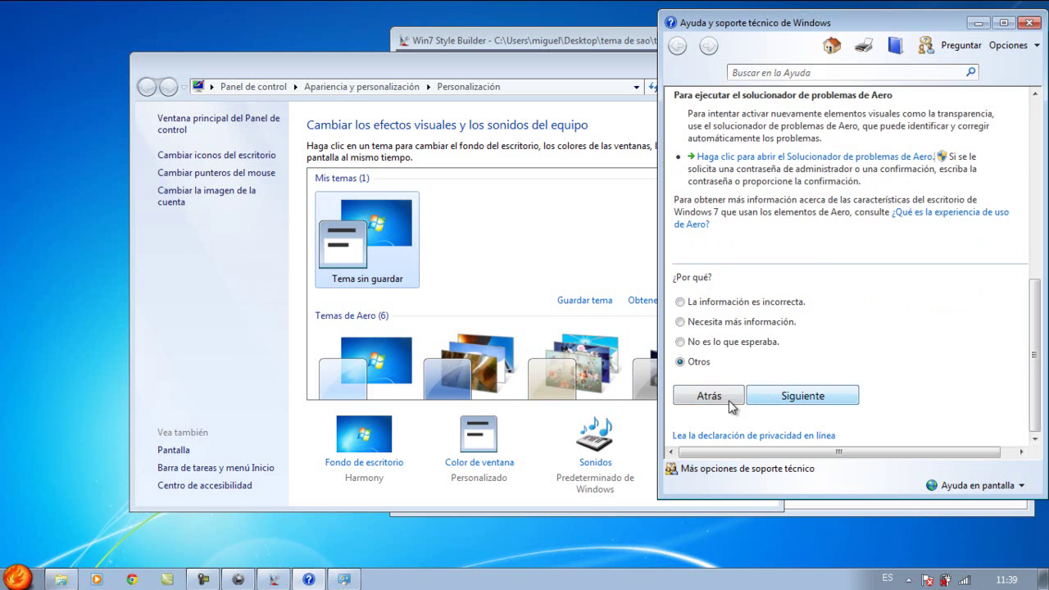
pyautogui.click(805, 400)
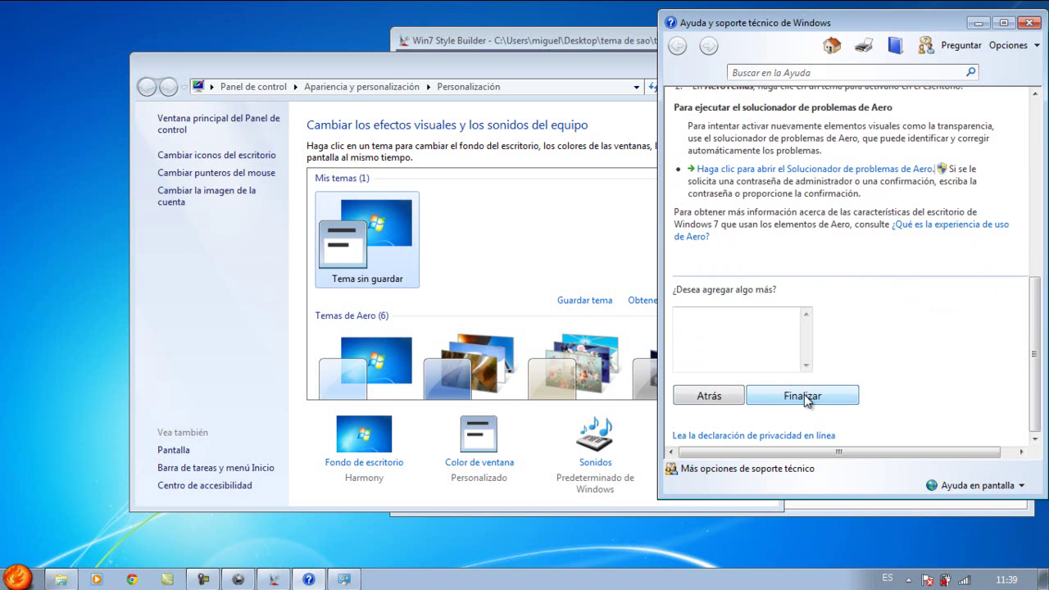
pyautogui.click(804, 396)
# Apply the Windows 7 Aero theme and put away the help and Personalización windows.
pyautogui.click(375, 332)
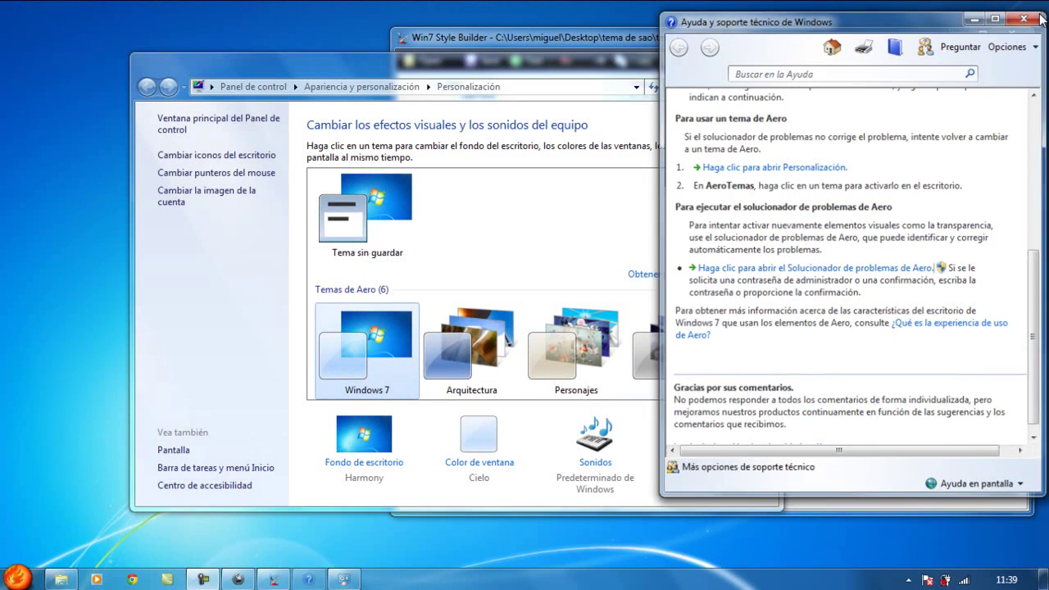
pyautogui.click(1013, 19)
pyautogui.click(708, 60)
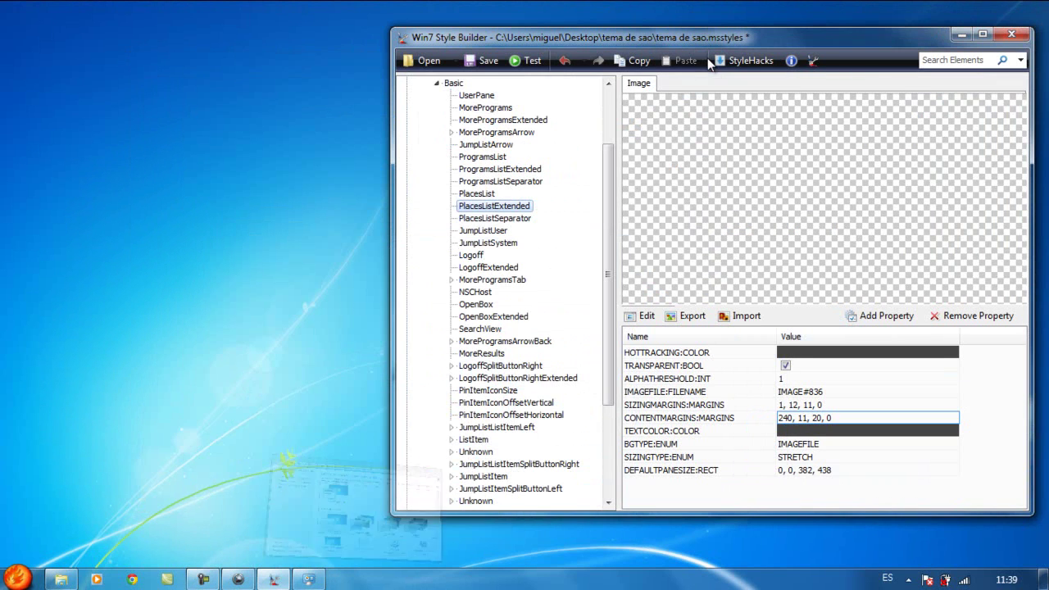
# Test the theme, close the Control Preview, and check the Tareas iniciales jump list in the Start menu.
pyautogui.click(519, 65)
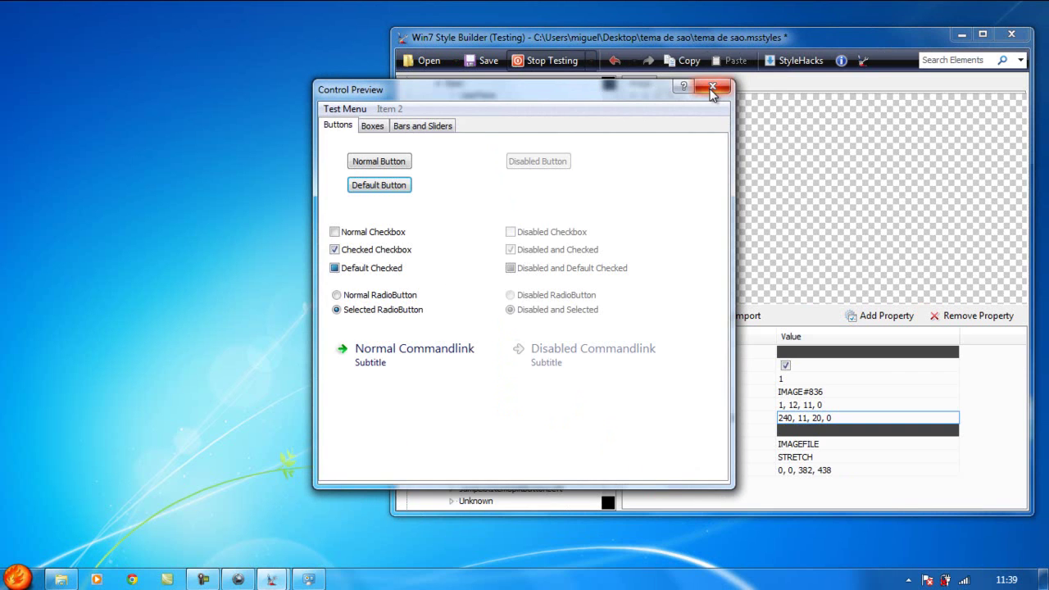
pyautogui.click(712, 88)
pyautogui.click(16, 577)
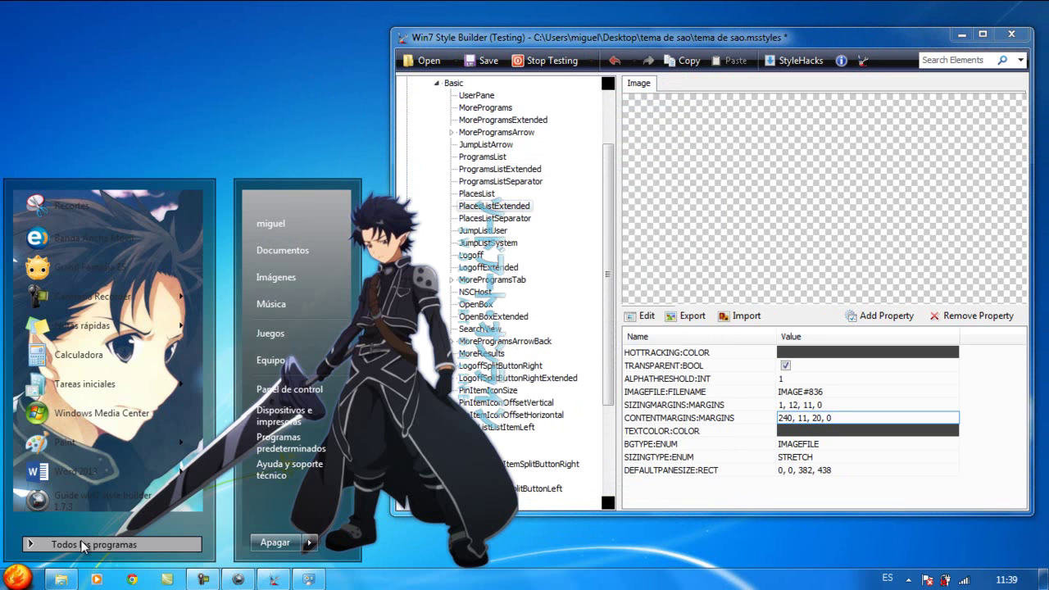
pyautogui.moveTo(144, 383)
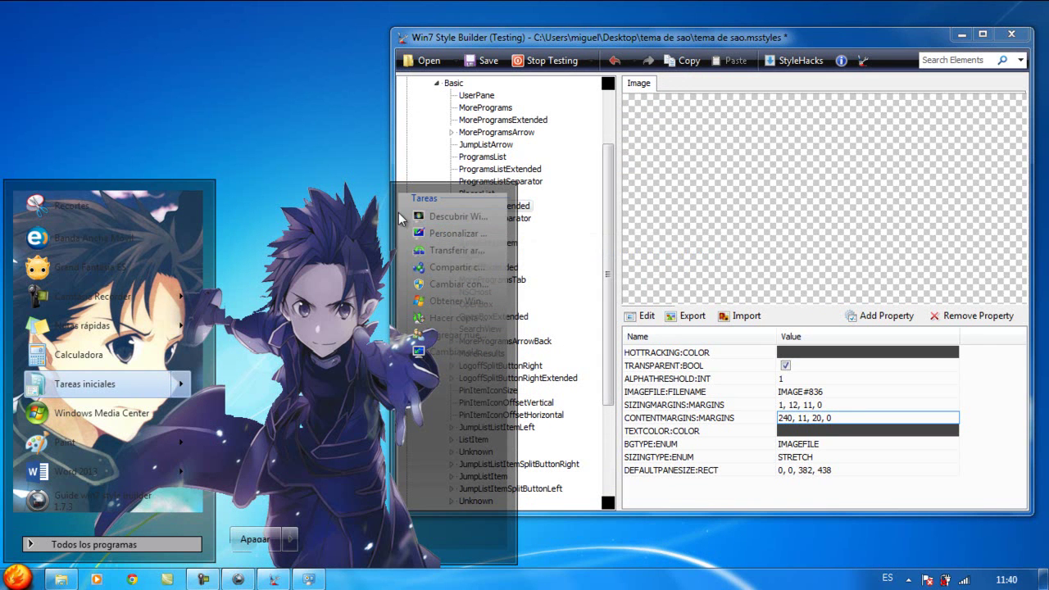
# Set the first PlacesListExtended content margin to 215, making the margins 215, 11, 20, 0.
pyautogui.click(788, 419)
pyautogui.doubleClick(786, 418)
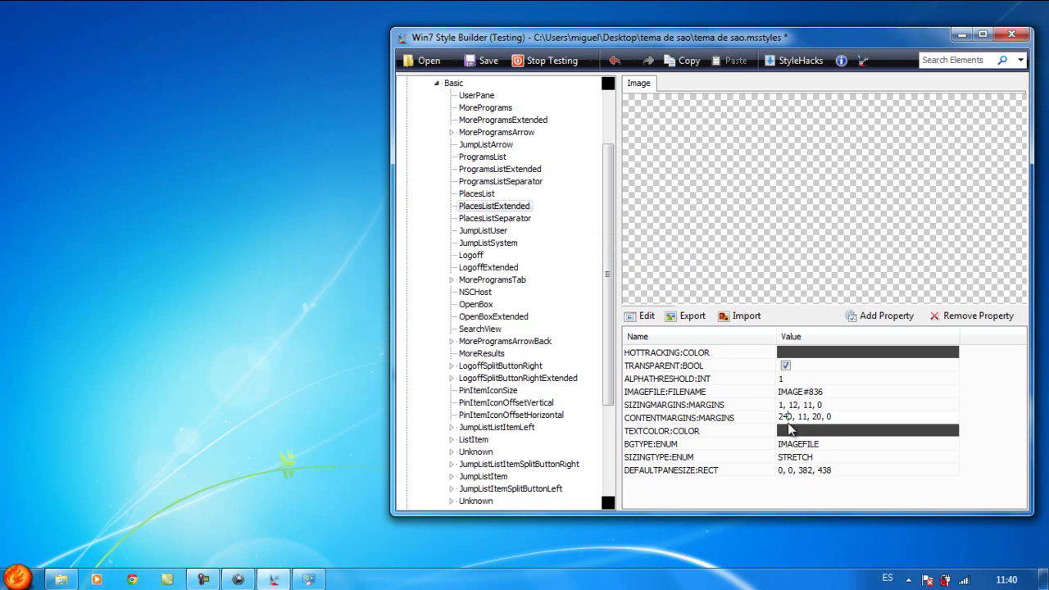
pyautogui.write('215')
pyautogui.click(666, 499)
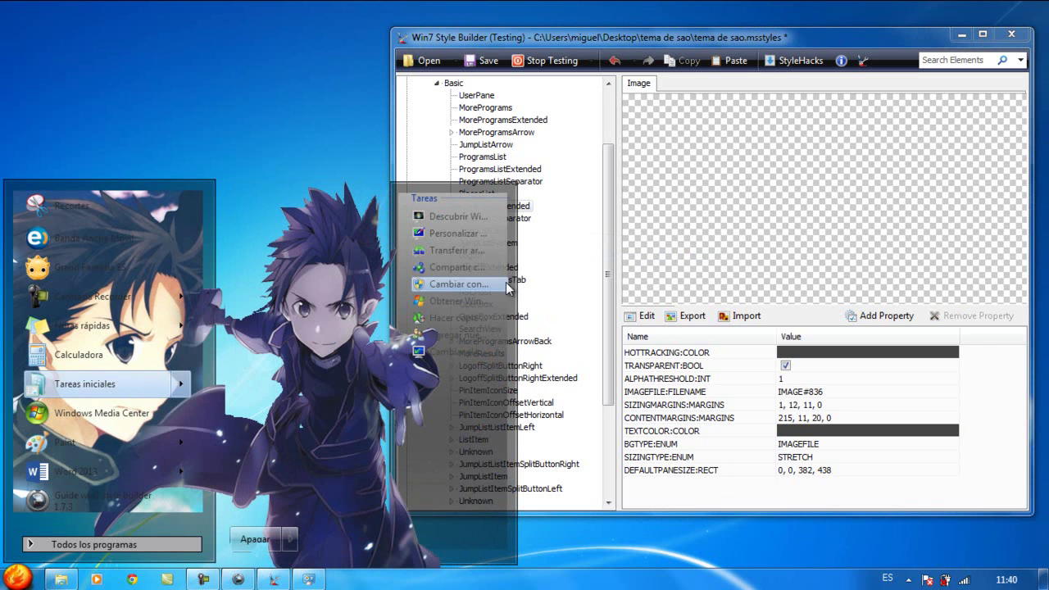
# Set the second PlacesListExtended content margin to 15, making the margins 215, 15, 20, 0.
pyautogui.click(809, 419)
pyautogui.click(809, 419)
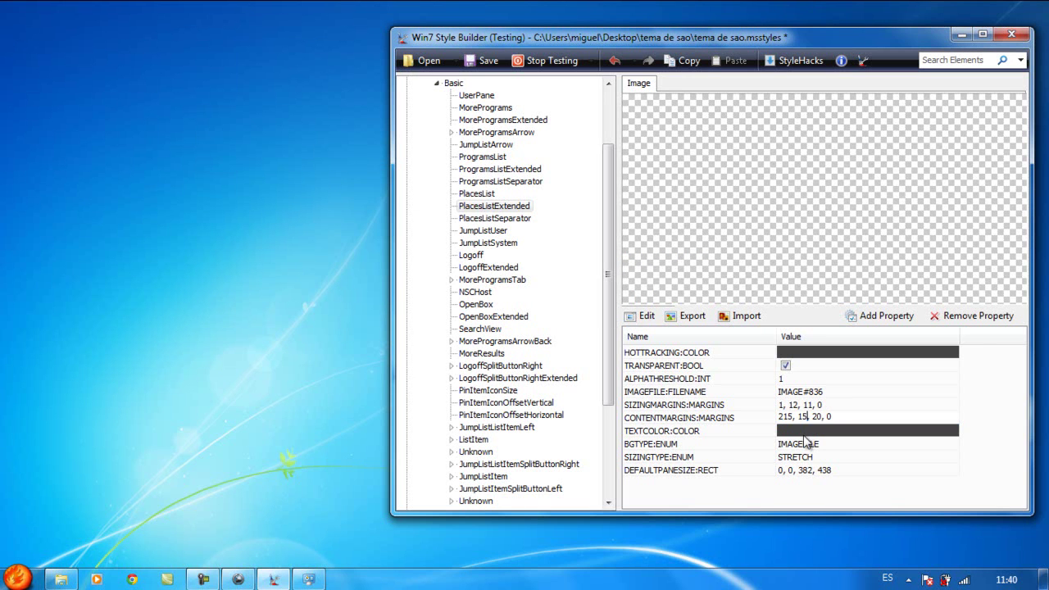
pyautogui.click(722, 508)
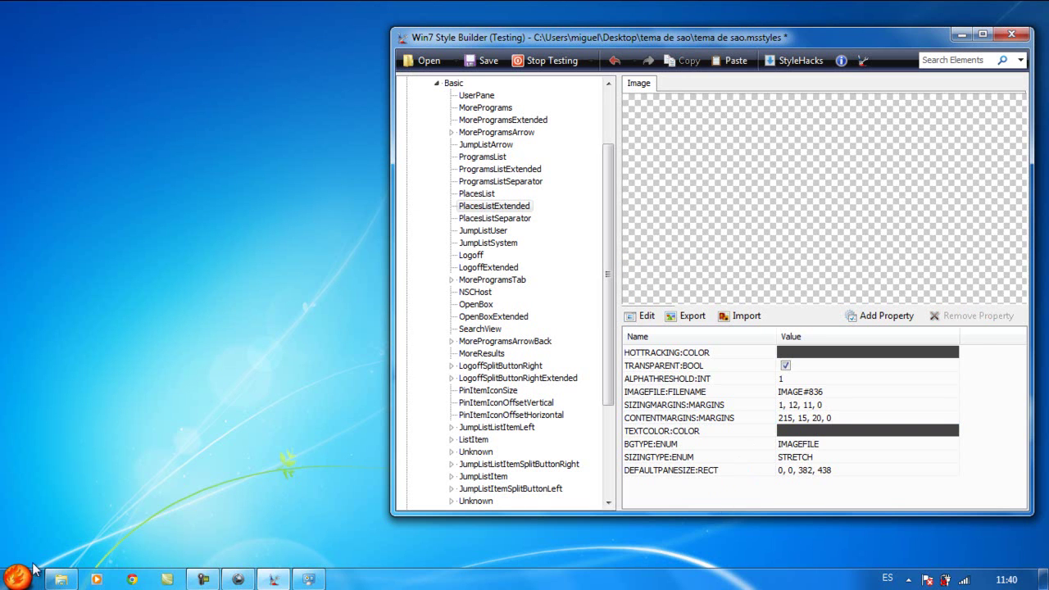
# Examine the Tareas iniciales jump list in the Start menu to judge how its text fits the pane.
pyautogui.click(16, 577)
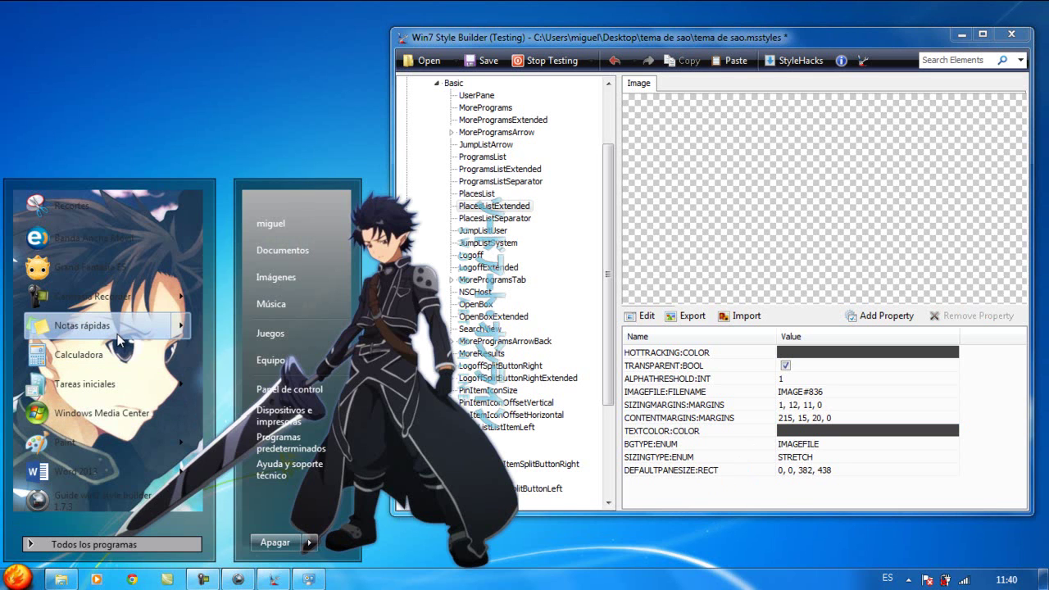
pyautogui.moveTo(118, 334)
pyautogui.moveTo(152, 392)
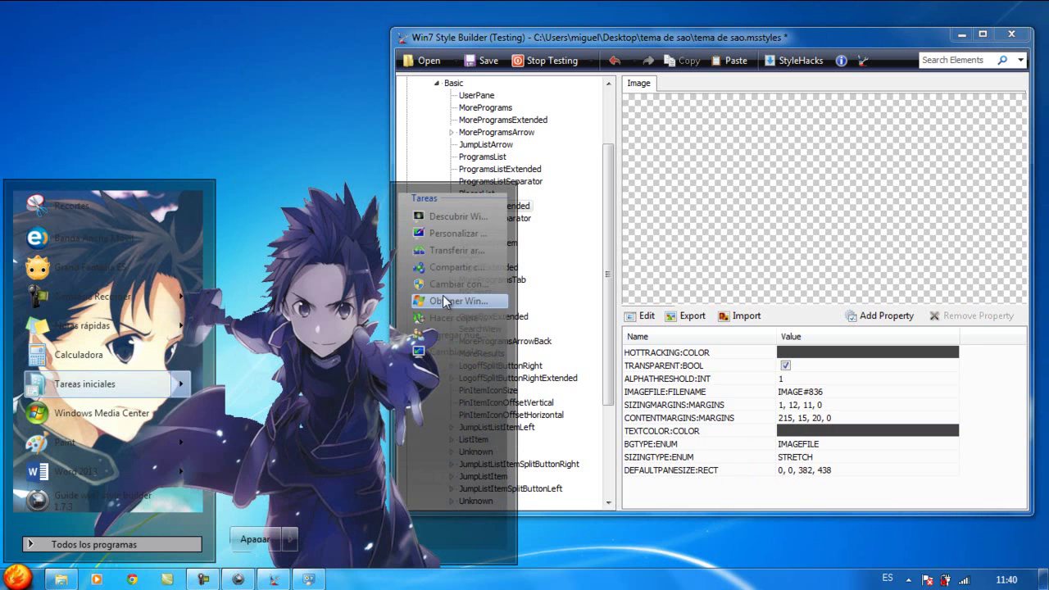
pyautogui.click(665, 495)
# Turn off the TRANSPARENT:BOOL property of PlacesListExtended.
pyautogui.click(510, 218)
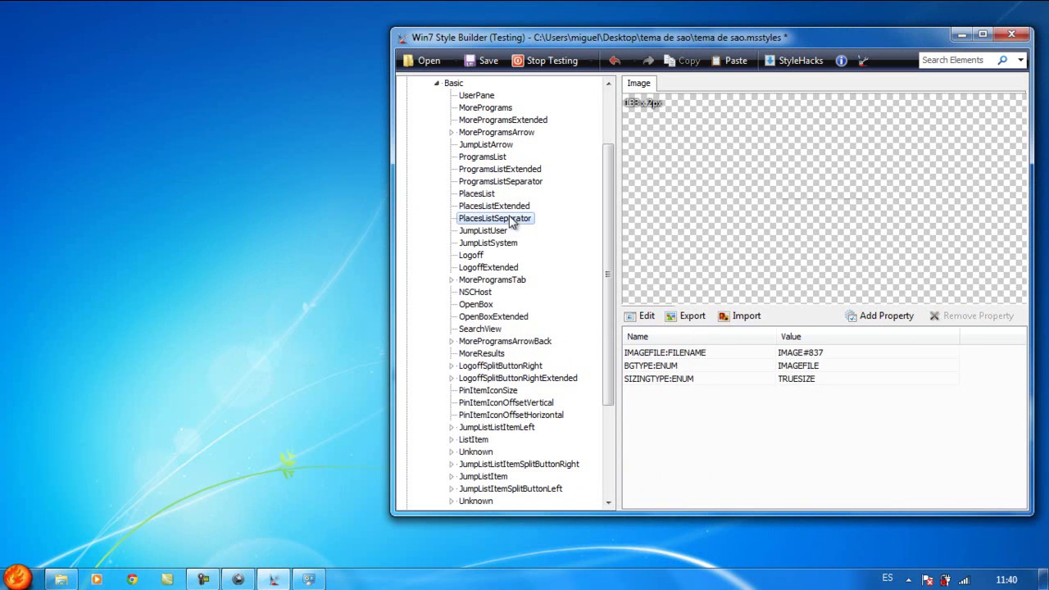
pyautogui.click(510, 206)
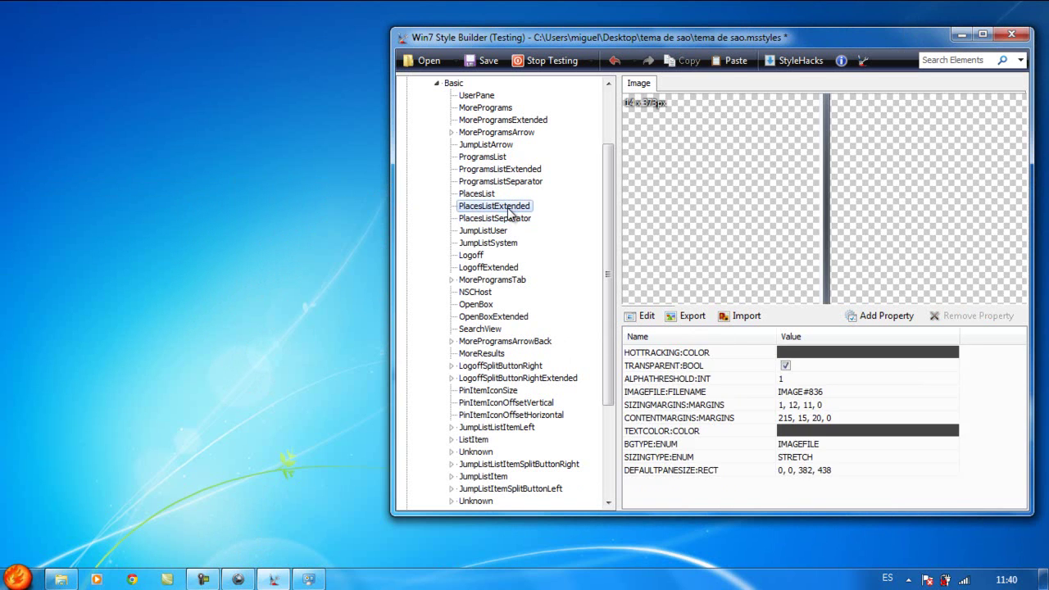
pyautogui.click(785, 367)
pyautogui.click(784, 366)
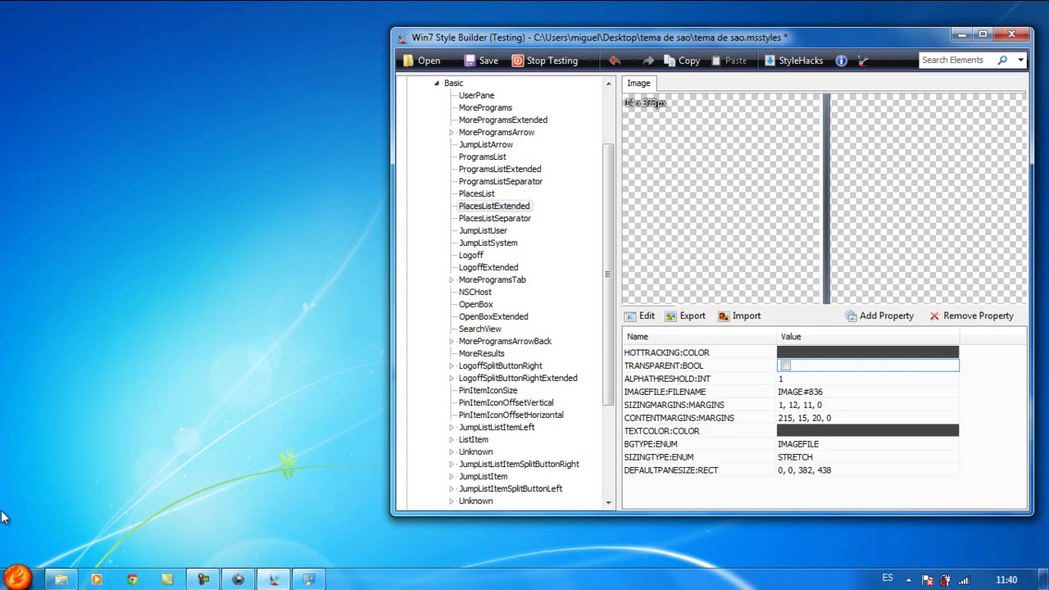
# Preview the customised Start menu, then minimise the style editor to view the menu against the desktop.
pyautogui.click(16, 577)
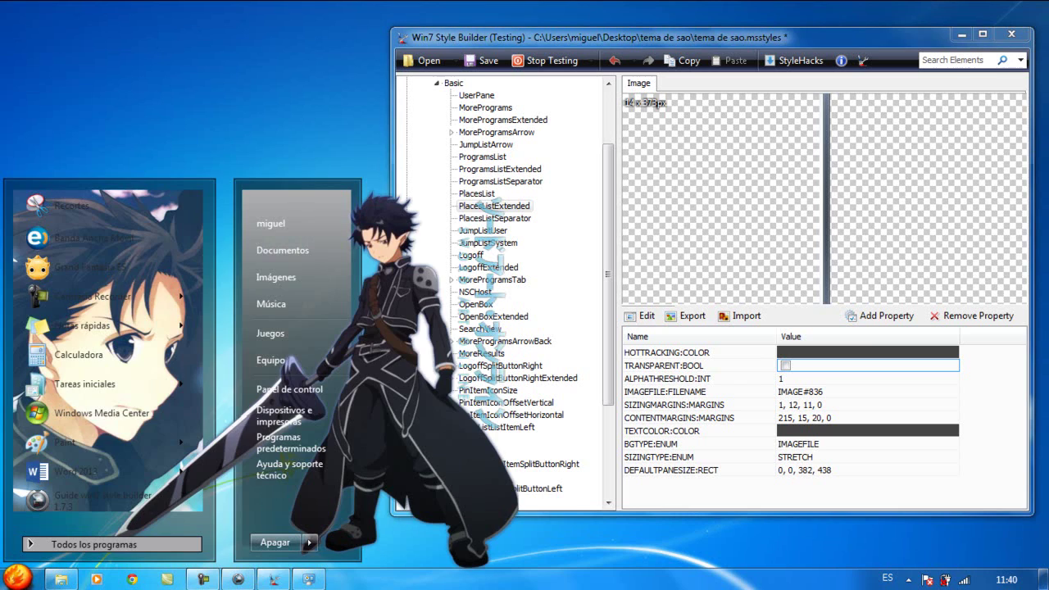
pyautogui.click(960, 35)
pyautogui.click(16, 578)
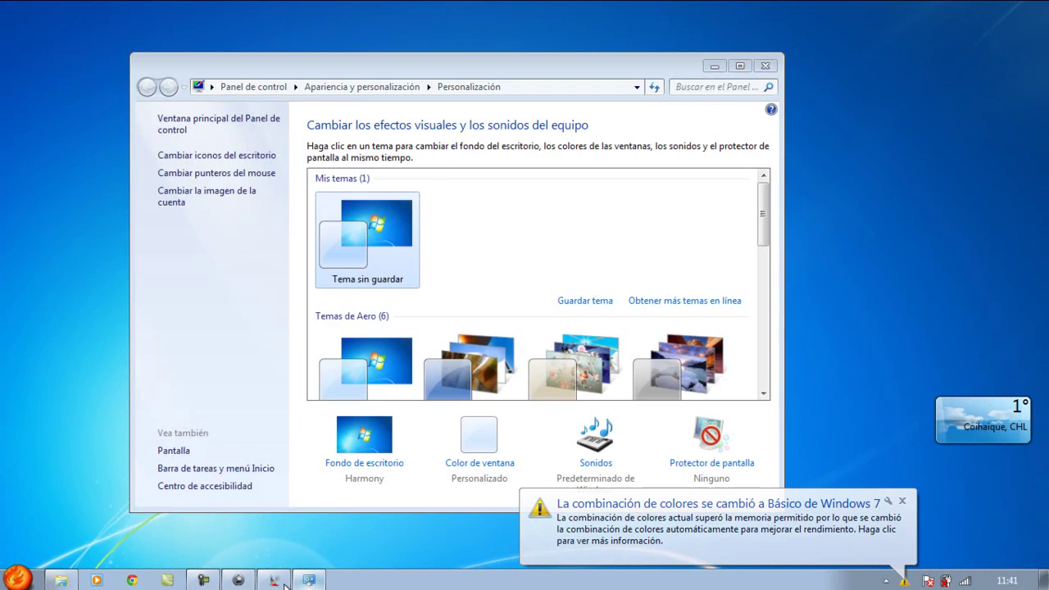
# Apply the Windows 7 Aero theme in the Personalización window and minimise that window.
pyautogui.click(278, 580)
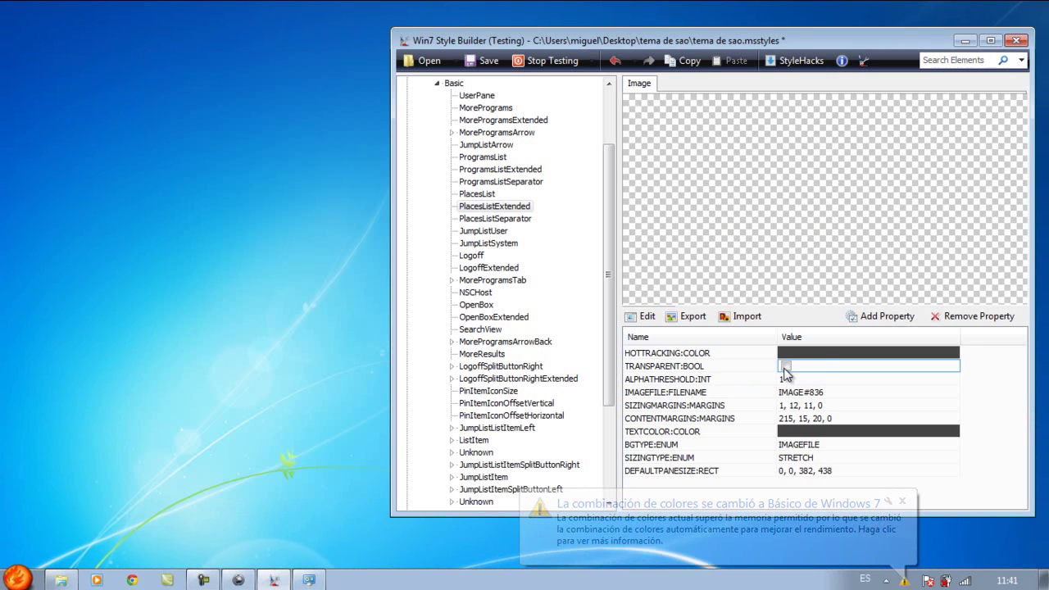
pyautogui.click(308, 580)
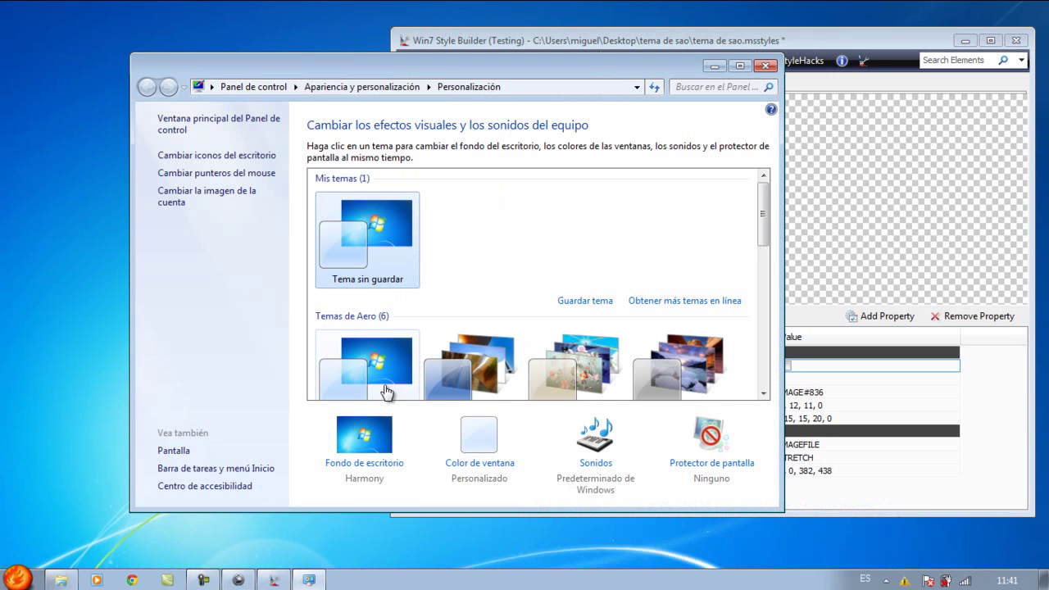
pyautogui.click(383, 387)
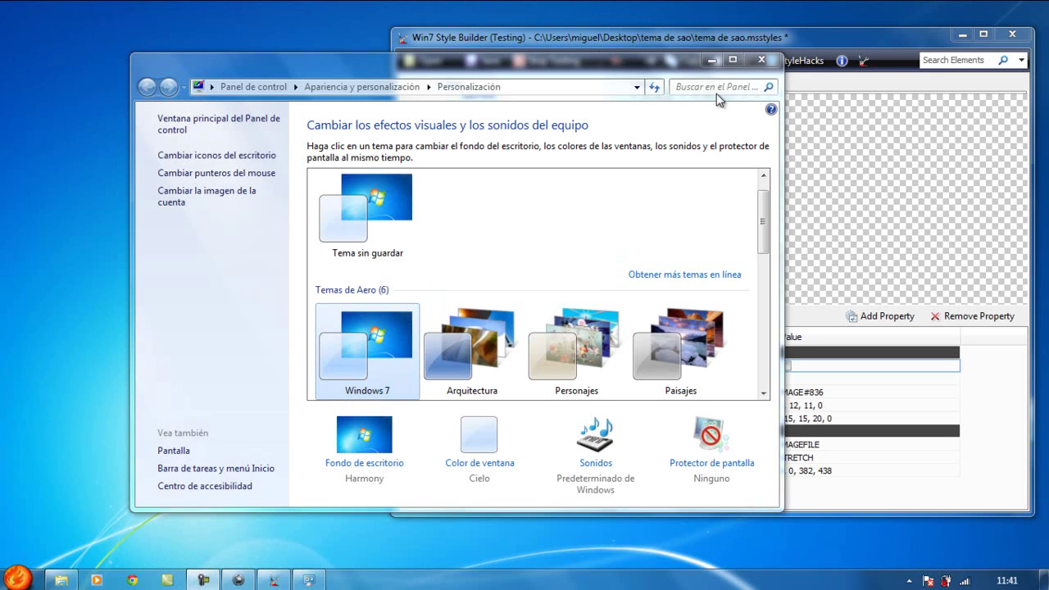
pyautogui.click(713, 61)
# Restart the theme test, dismiss the control preview and view the Tareas iniciales jump list in the Start menu.
pyautogui.click(523, 61)
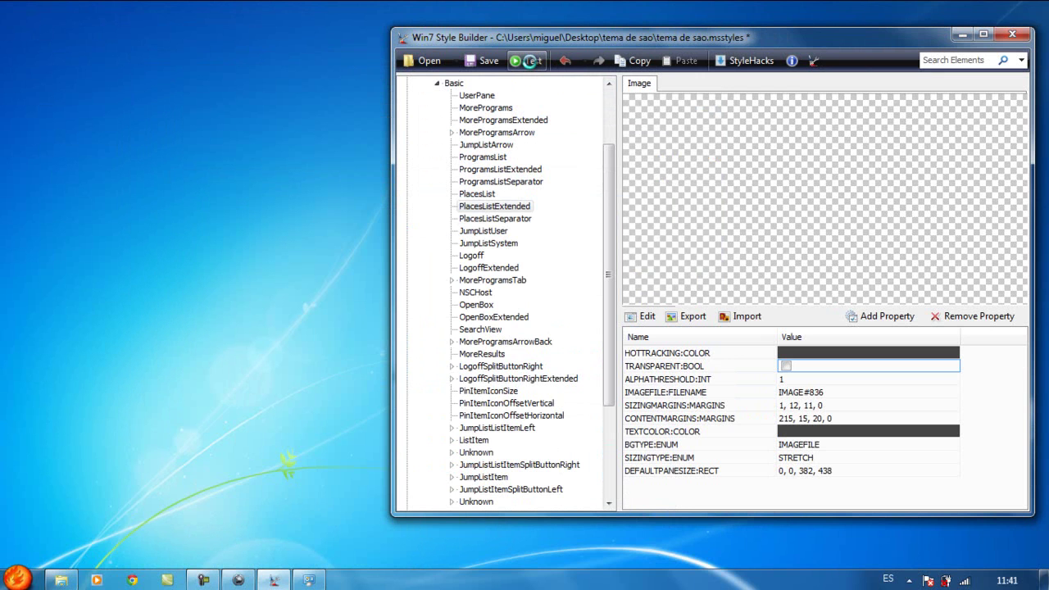
pyautogui.click(530, 61)
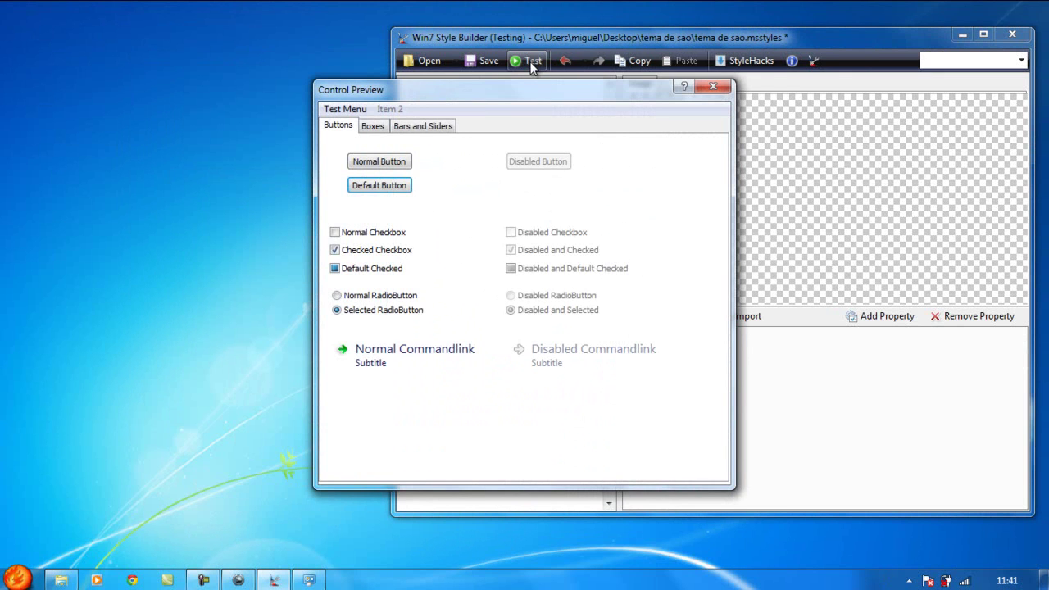
pyautogui.click(723, 90)
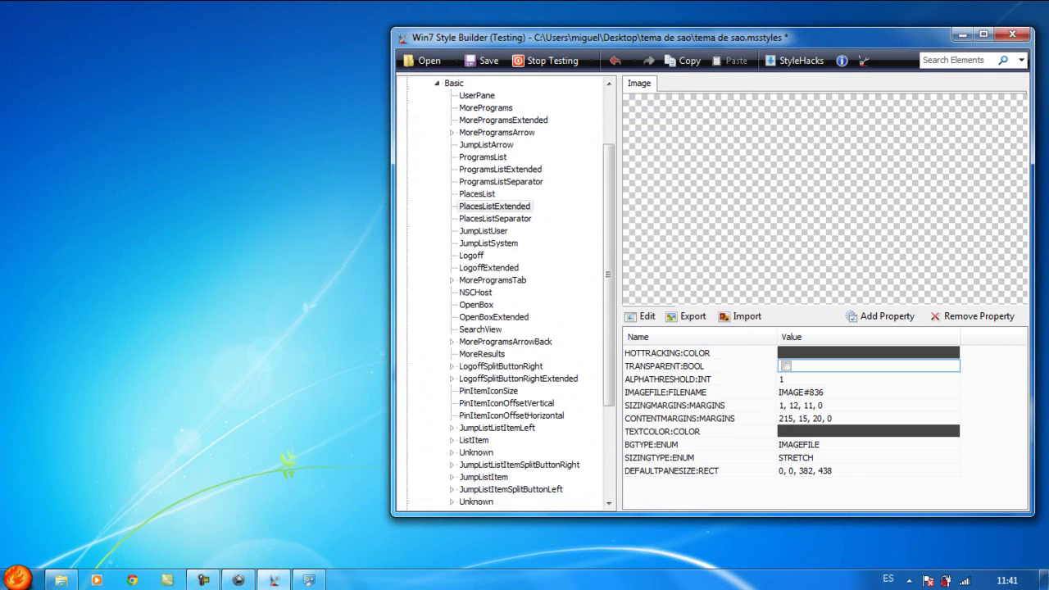
pyautogui.click(17, 578)
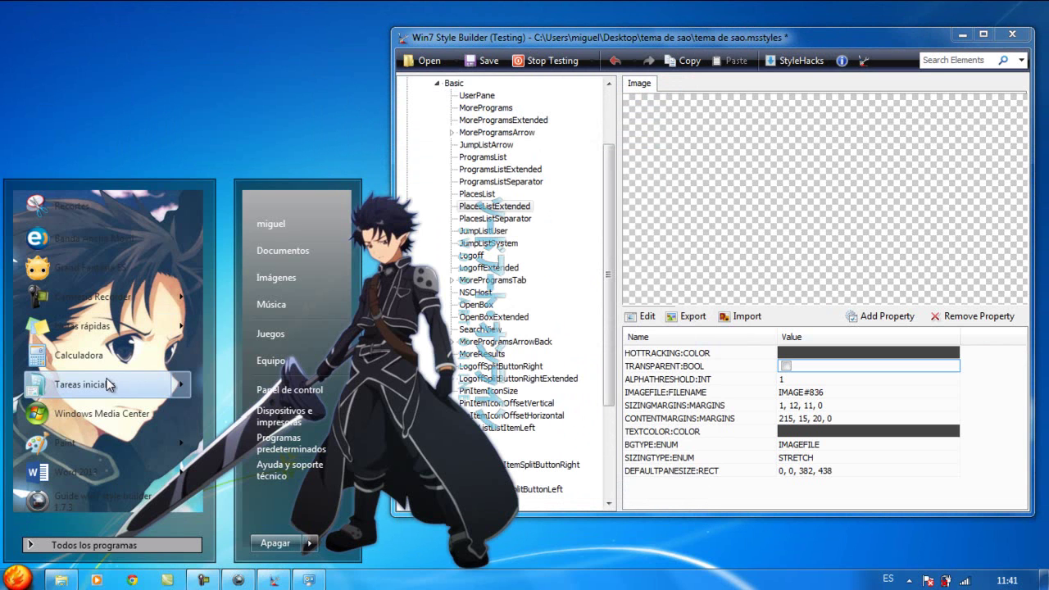
pyautogui.moveTo(109, 385)
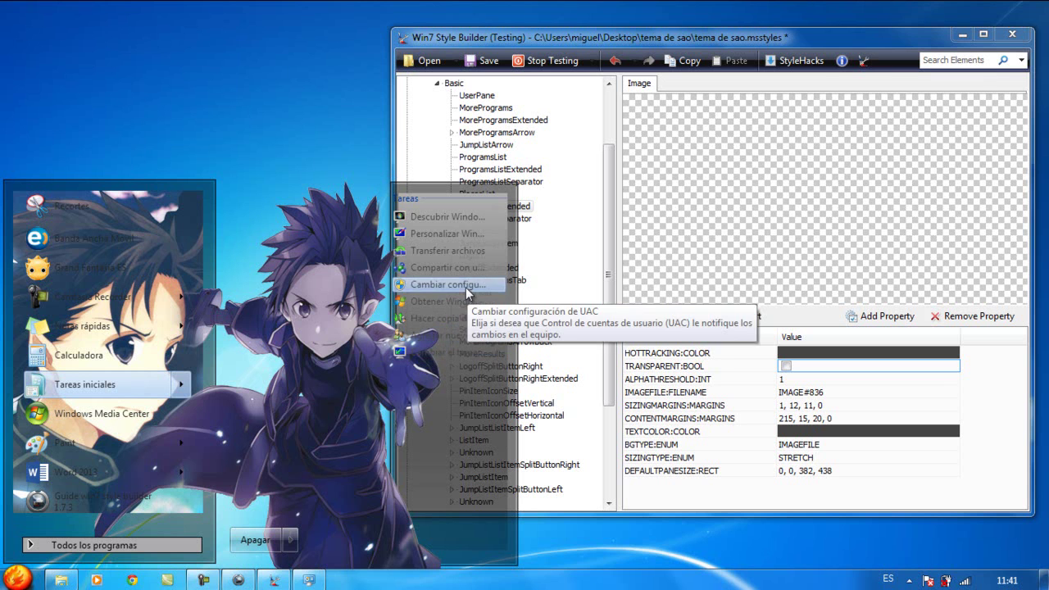
# Set the content margins of the Basic panel's PlacesListExtended element to 225, 15, 20, 0.
pyautogui.click(789, 422)
pyautogui.click(789, 421)
pyautogui.press('BackSpace')
pyautogui.write('2')
# Check the Tareas iniciales jump list in the Start menu with the changed places list margins.
pyautogui.click(16, 578)
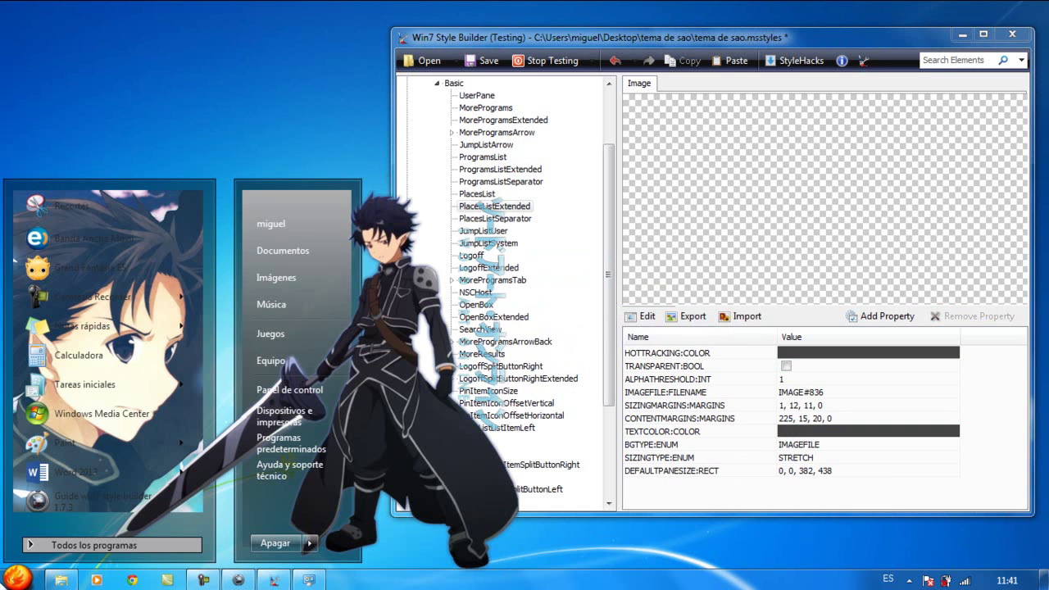
pyautogui.moveTo(160, 389)
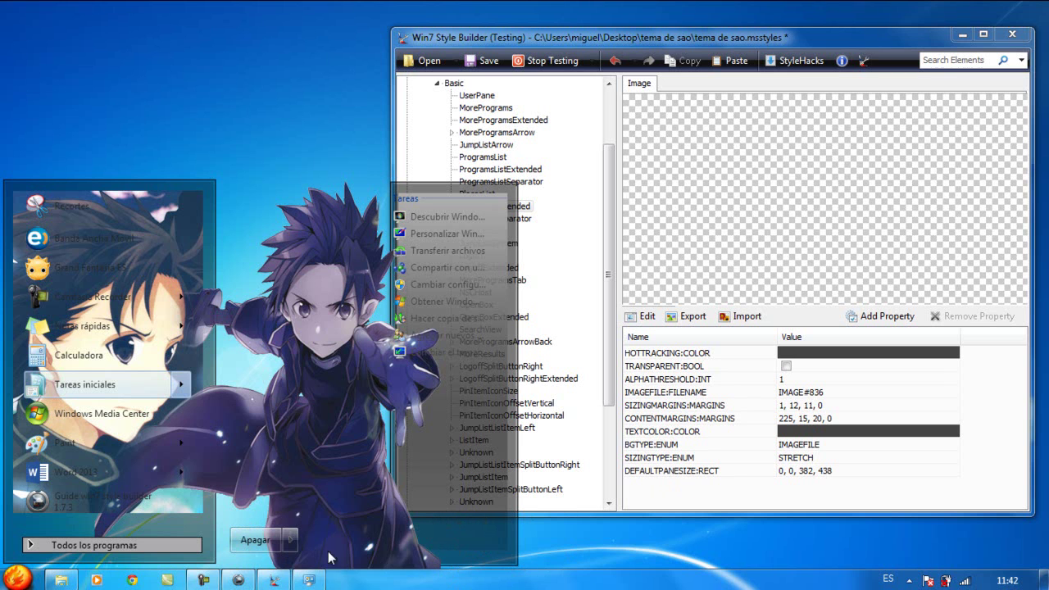
pyautogui.click(686, 500)
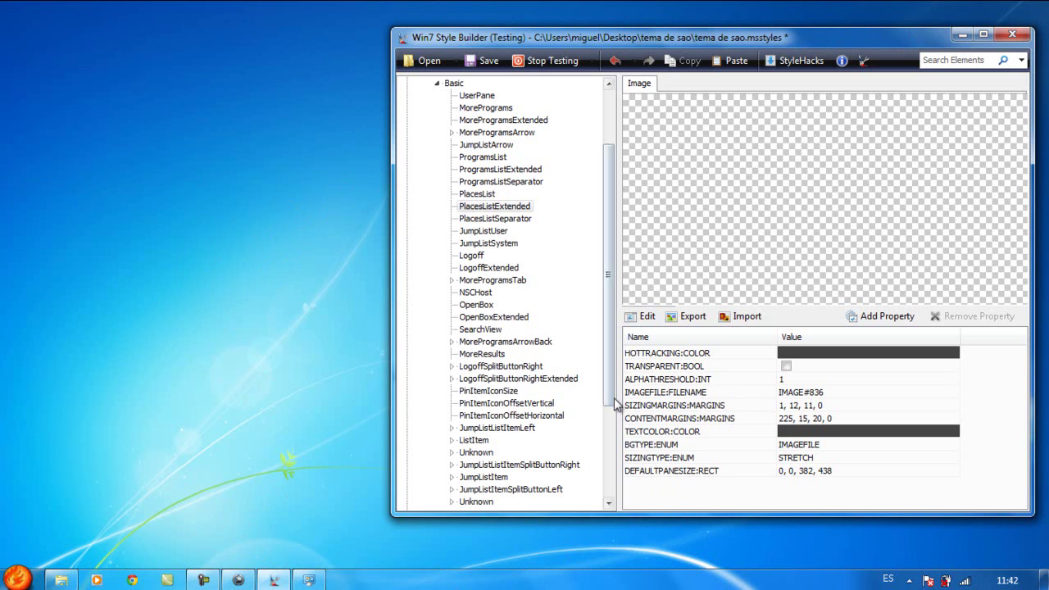
# Pin Guide win7 style builder 1.7.3 below Recortes in the Start menu and show the Tareas iniciales jump list.
pyautogui.click(8, 579)
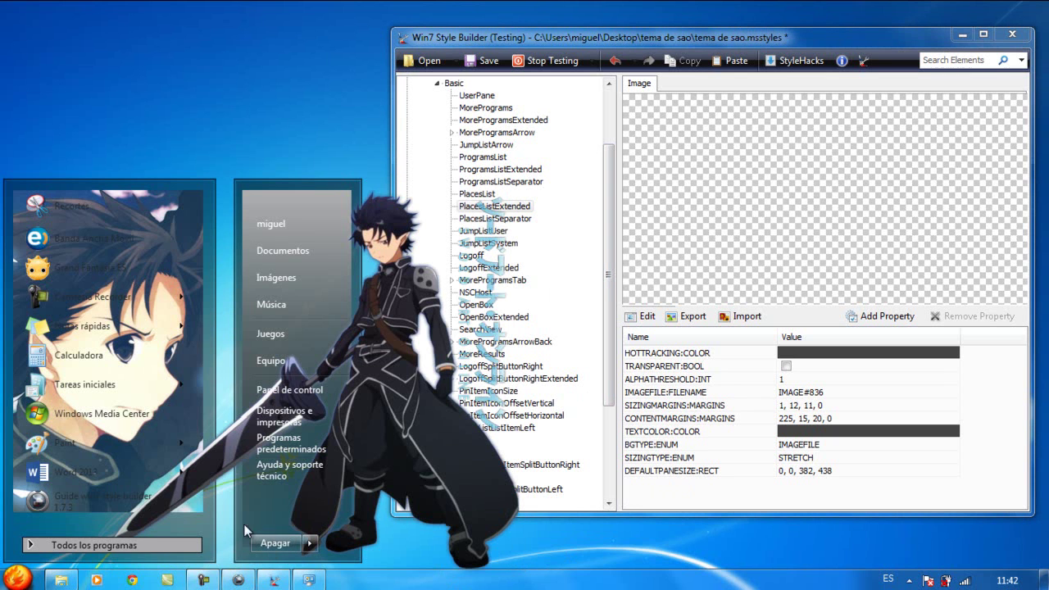
pyautogui.moveTo(157, 522)
pyautogui.mouseDown()
pyautogui.moveTo(172, 457)
pyautogui.moveTo(151, 506)
pyautogui.mouseUp()
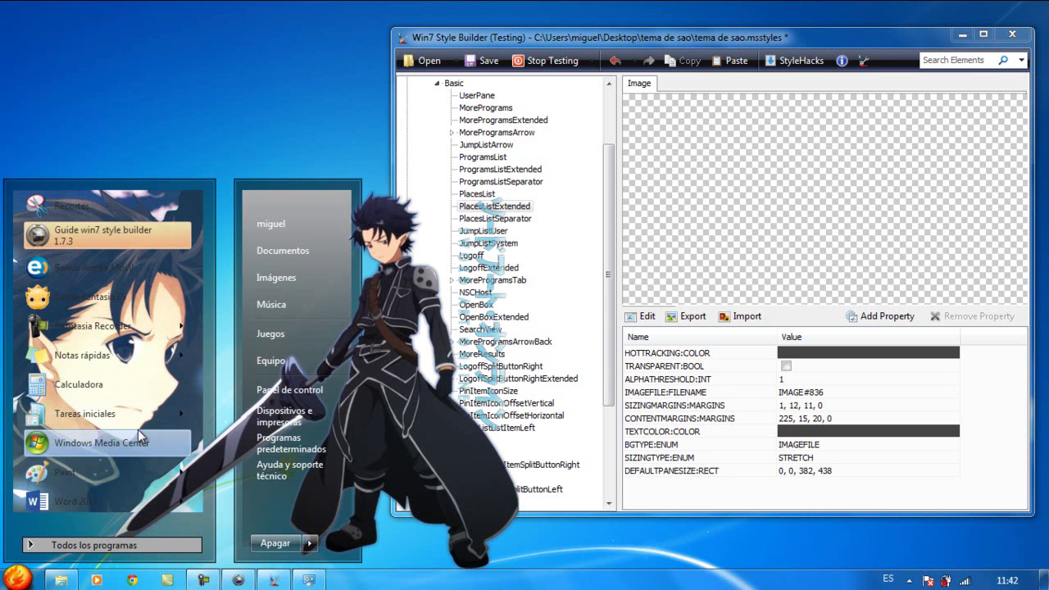
pyautogui.moveTo(150, 412)
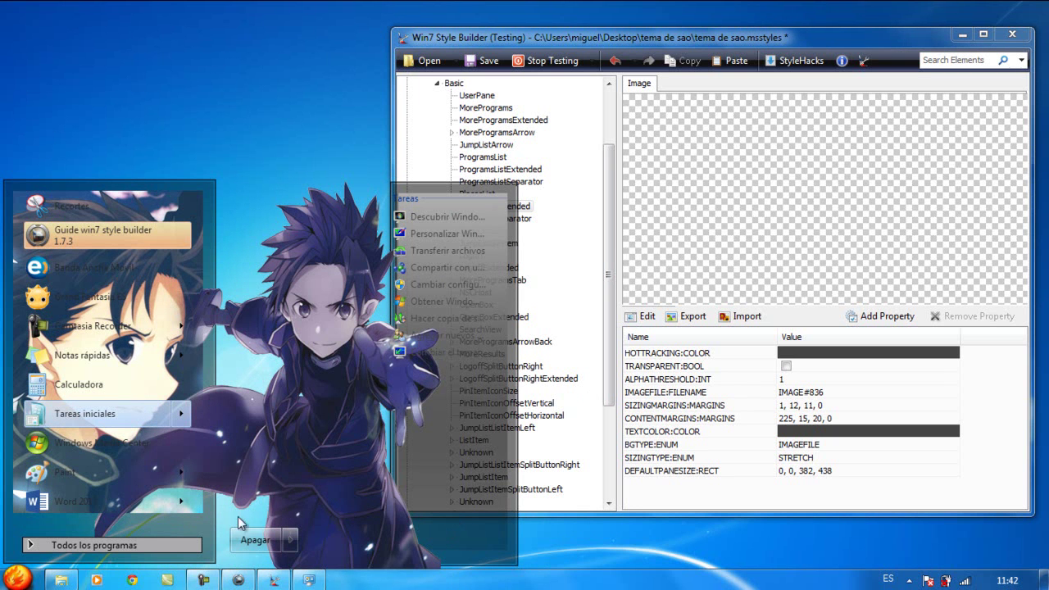
# Inspect the LogoffExtended image under Aero Top and compare it with the Start menu's jump list view.
pyautogui.moveTo(619, 399); pyautogui.dragTo(616, 379)
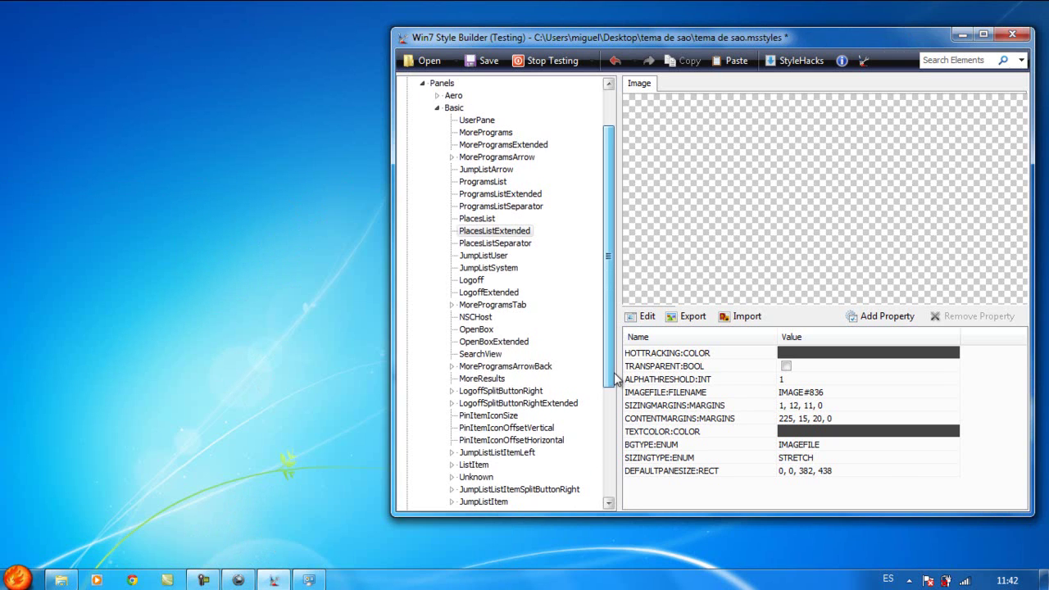
pyautogui.click(454, 110)
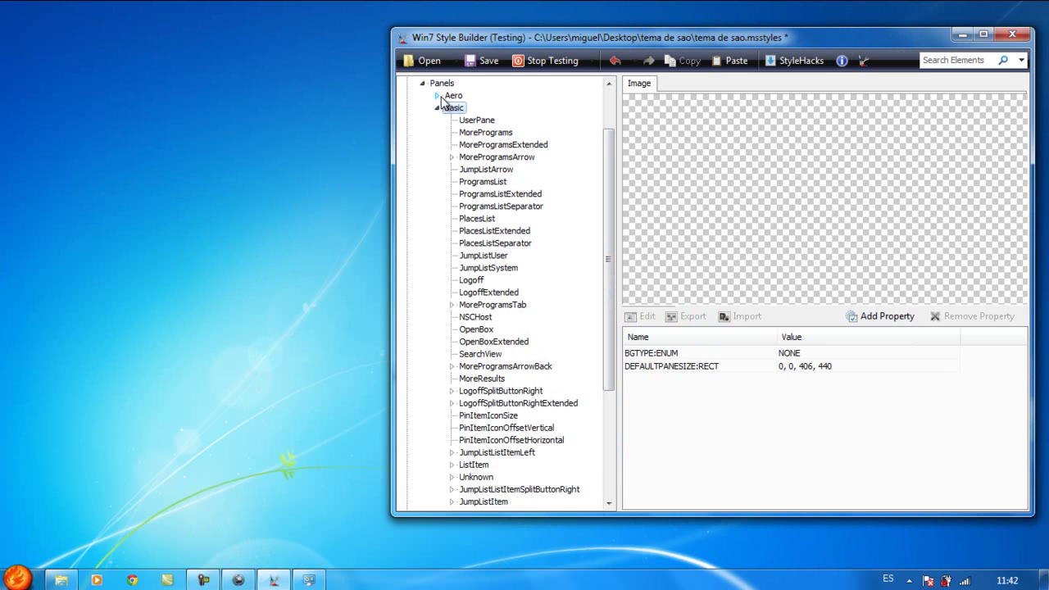
pyautogui.click(439, 96)
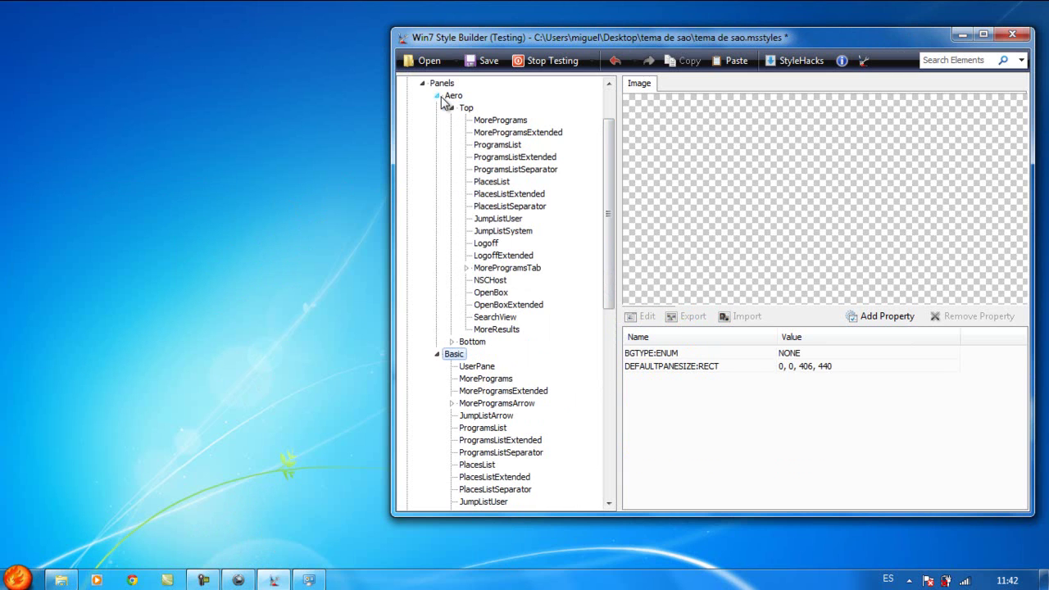
pyautogui.click(487, 257)
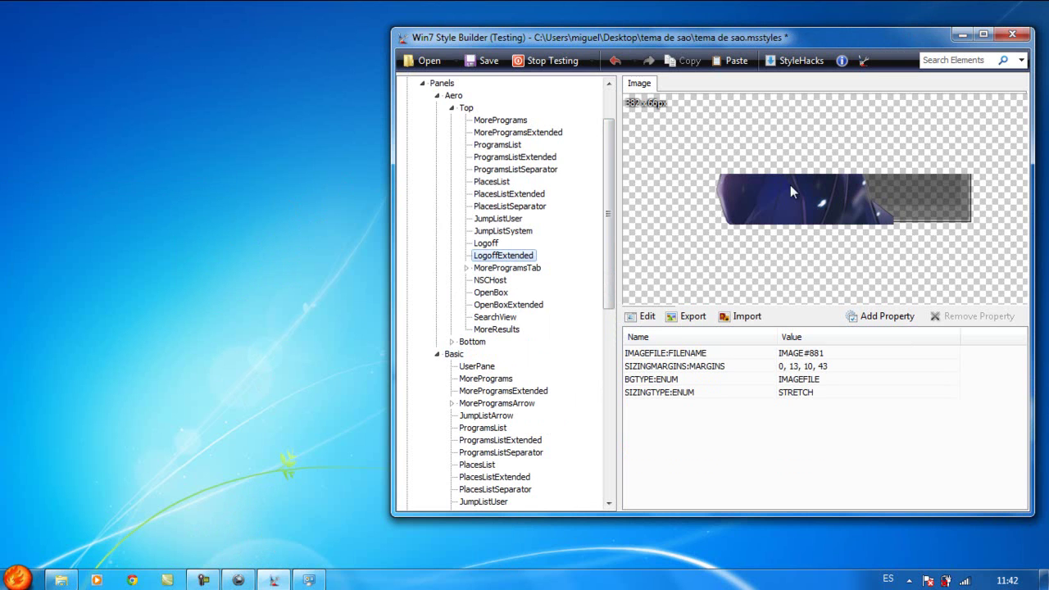
pyautogui.click(18, 578)
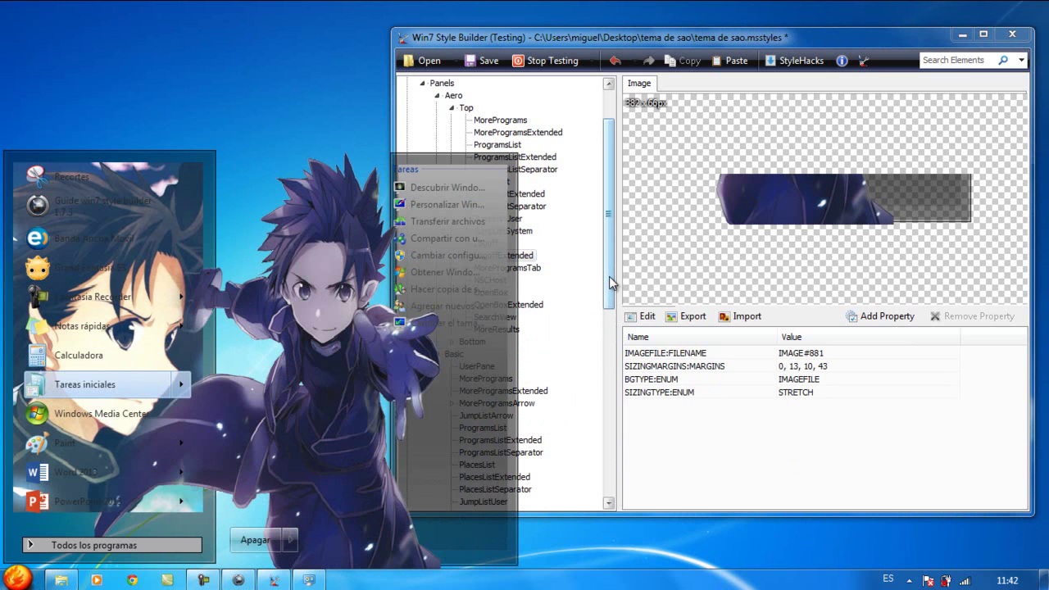
# Set the content margins of the Basic panel's LogoffExtended element to 225, 2, 11, 19.
pyautogui.scroll(-1, 610, 282)
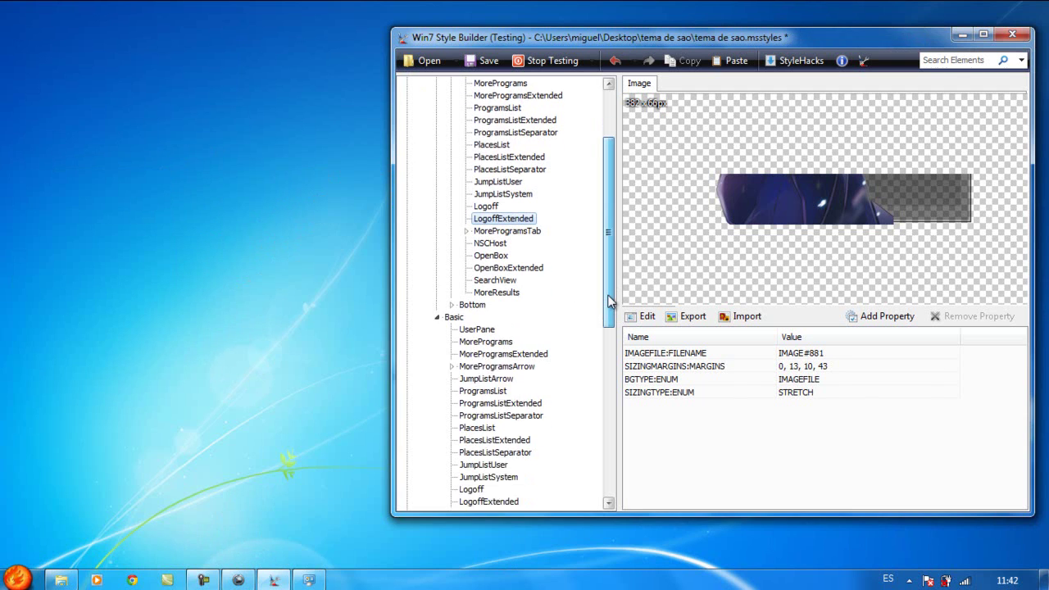
pyautogui.scroll(-1, 481, 299)
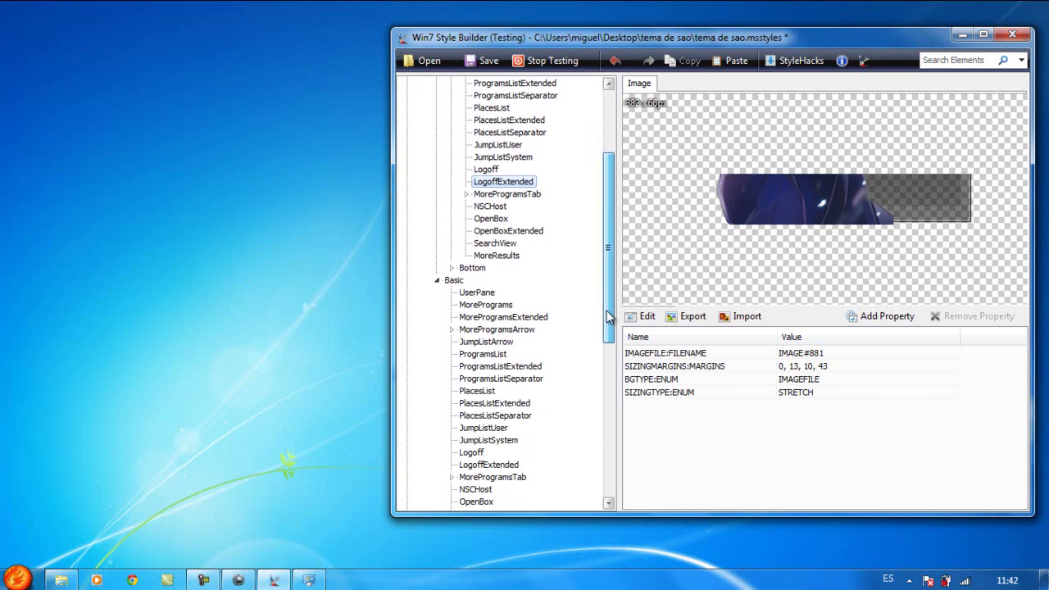
pyautogui.click(455, 281)
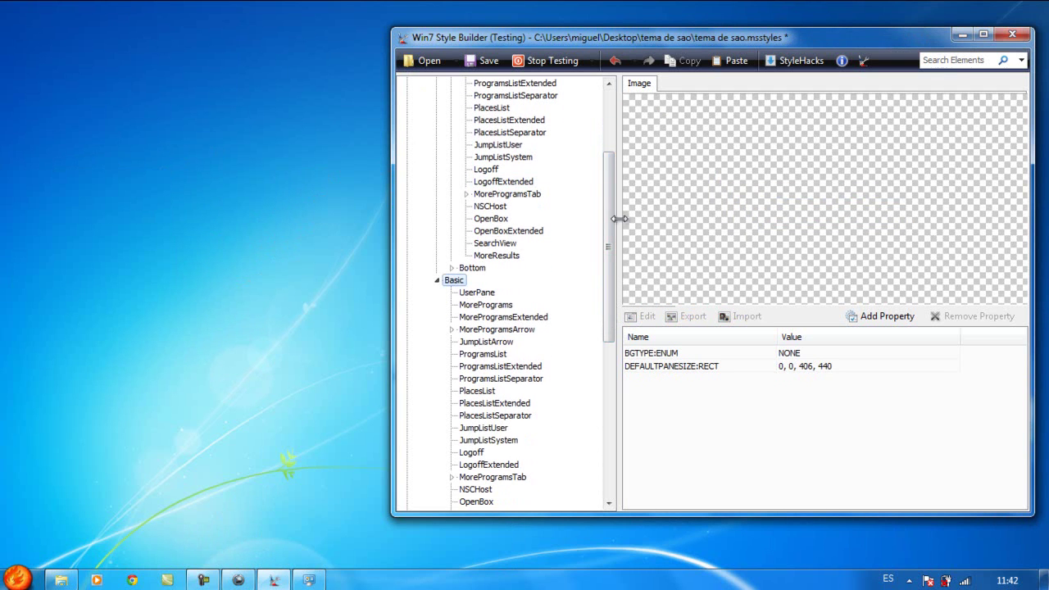
pyautogui.moveTo(608, 241); pyautogui.dragTo(605, 349)
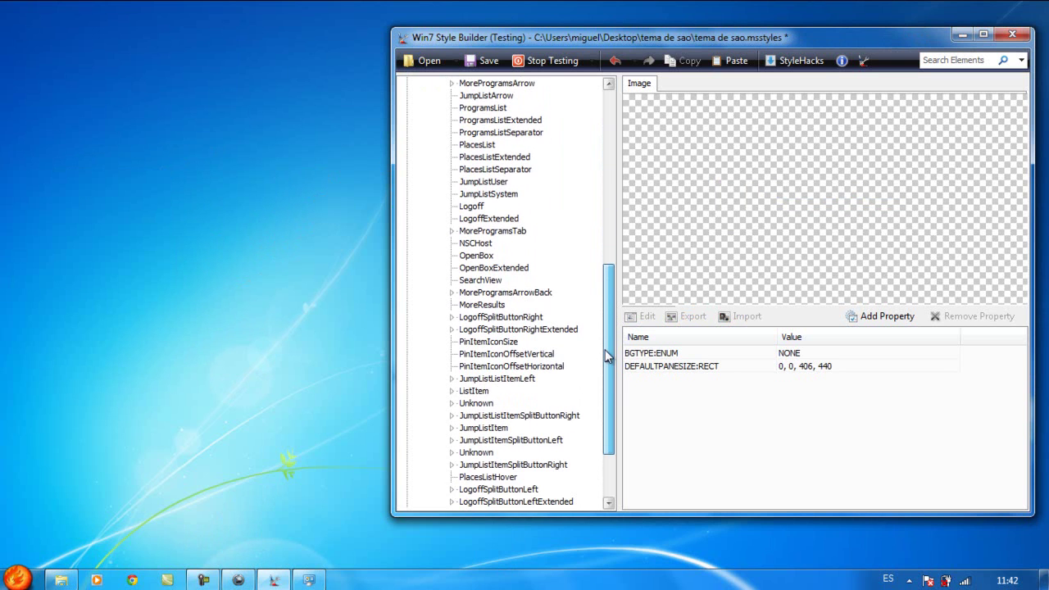
pyautogui.click(472, 220)
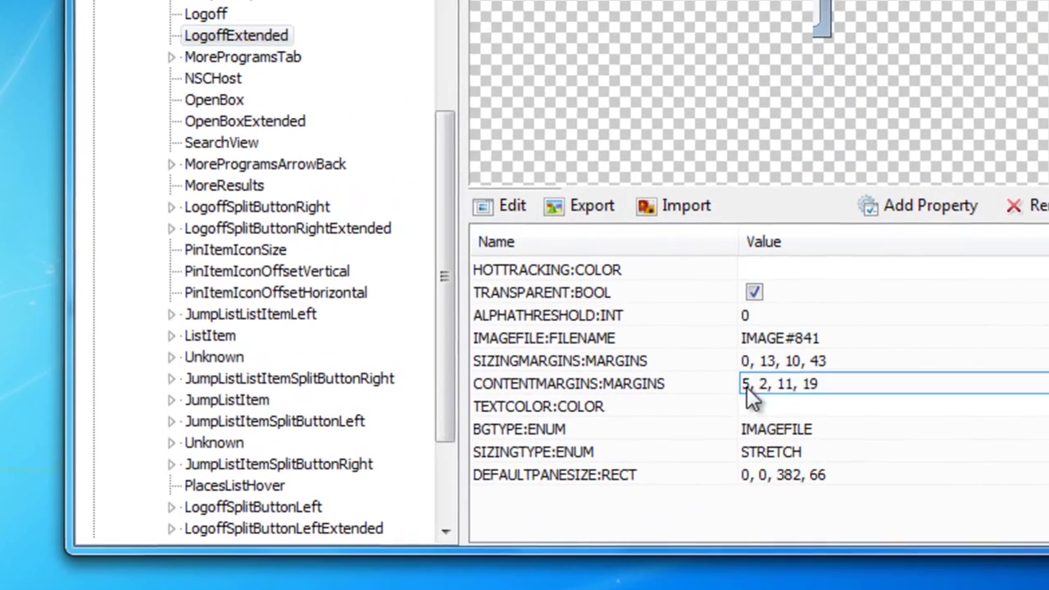
pyautogui.click(782, 421)
pyautogui.press('super')
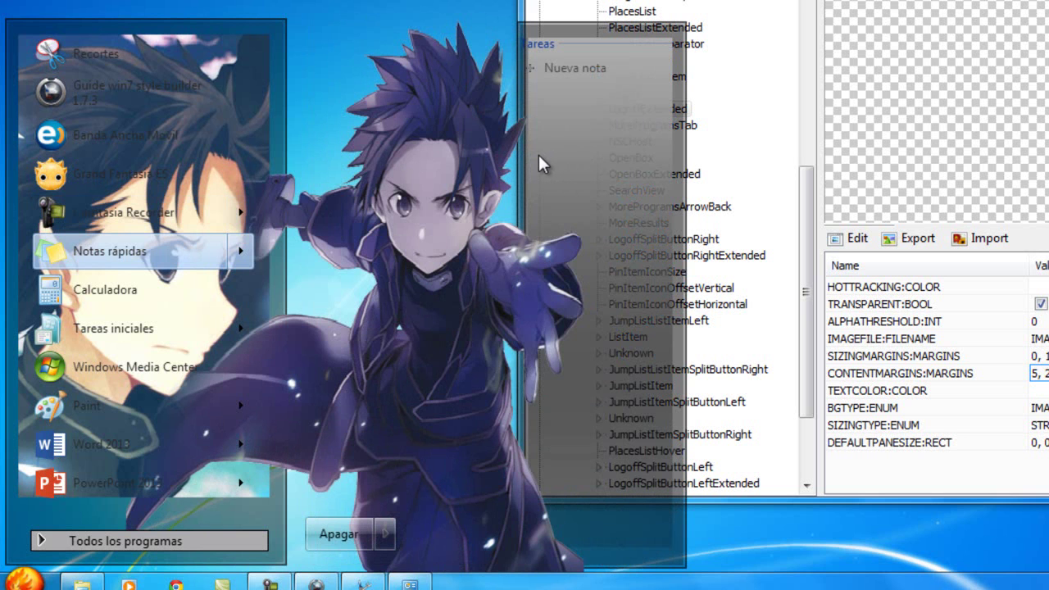
pyautogui.click(979, 417)
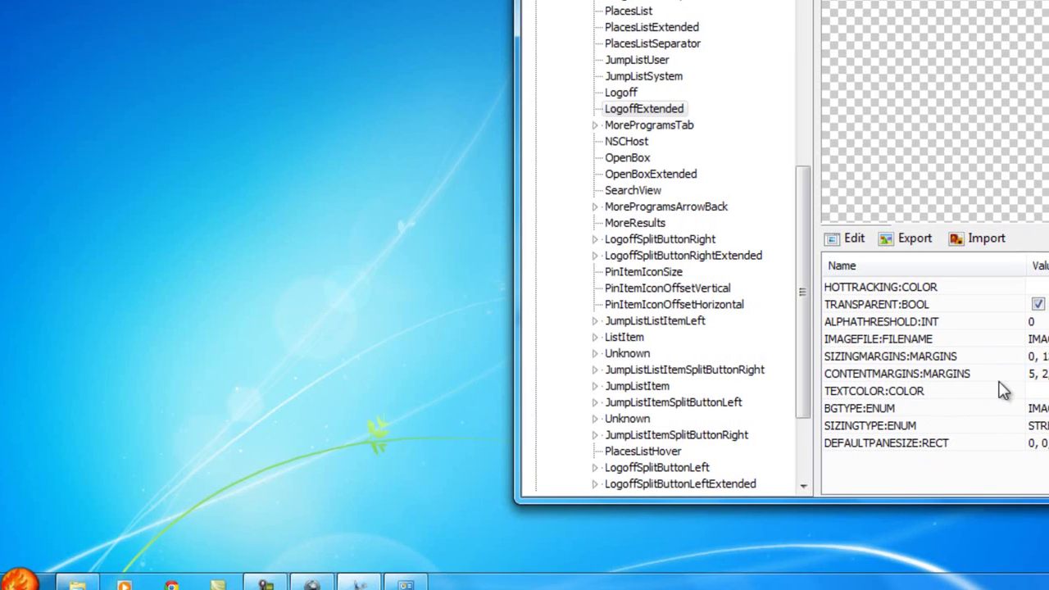
pyautogui.click(858, 397)
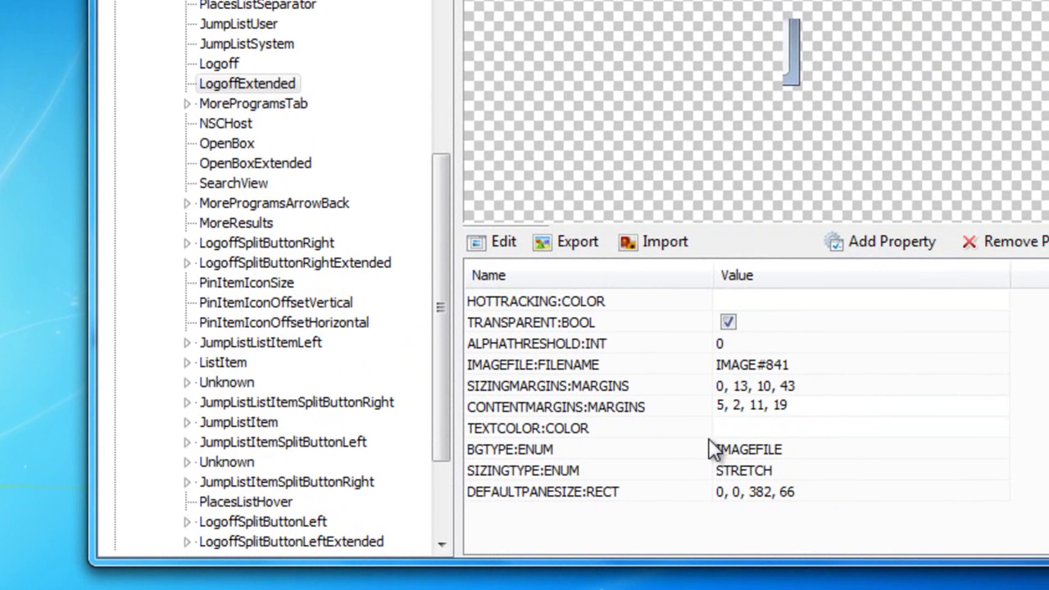
pyautogui.press('BackSpace')
pyautogui.press('BackSpace')
pyautogui.write('225')
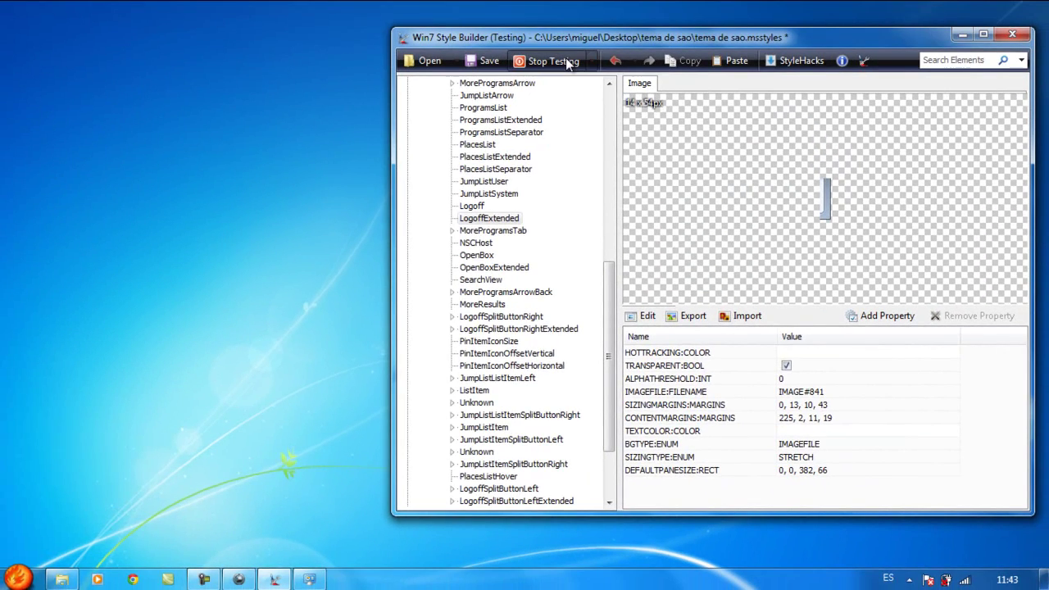
# End the theme test, then save the theme and put it into use as the visual style.
pyautogui.click(567, 63)
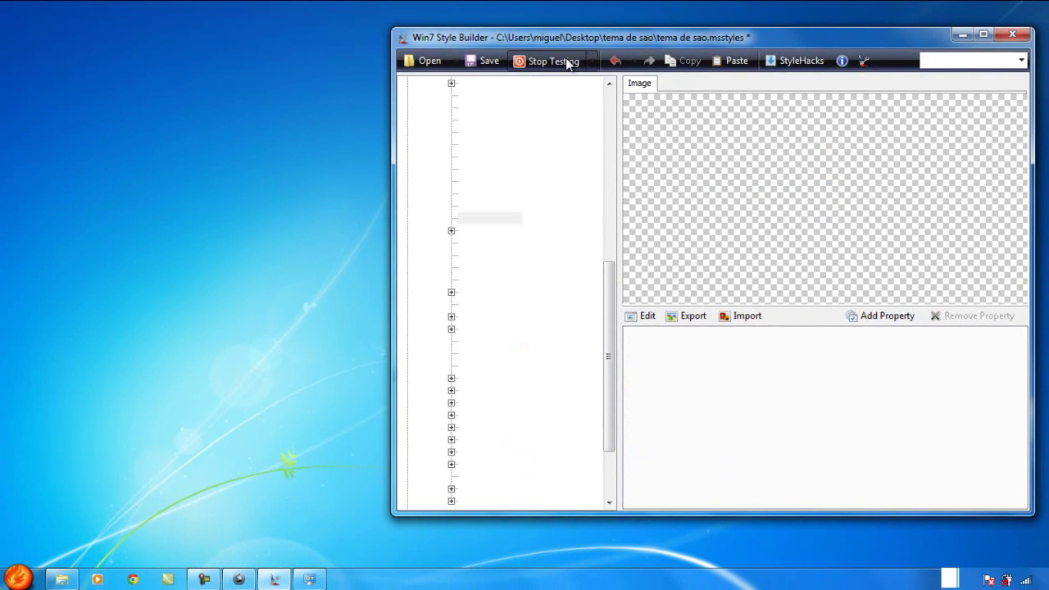
pyautogui.click(487, 62)
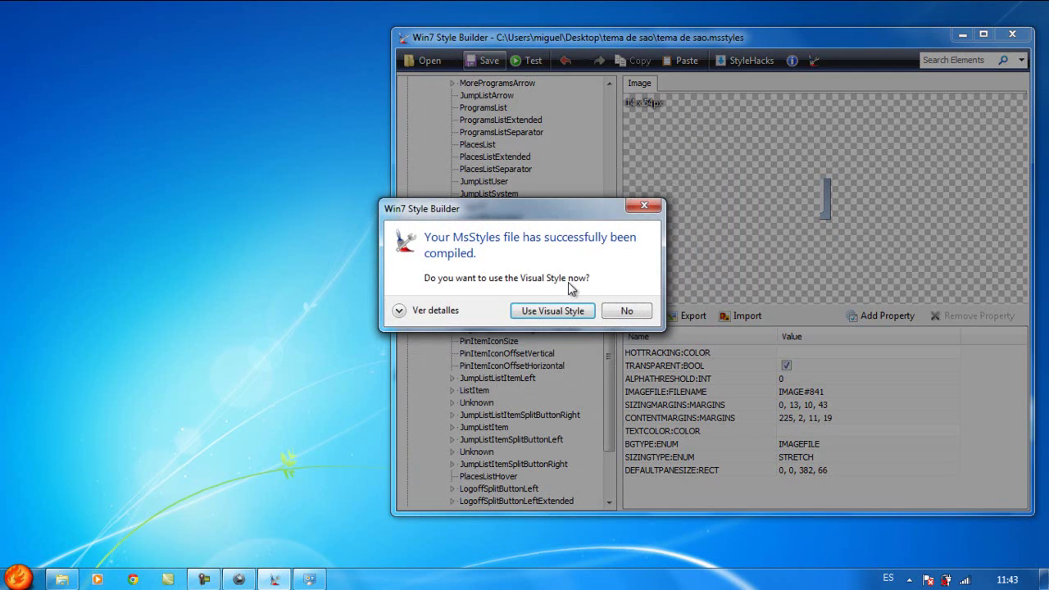
pyautogui.click(554, 313)
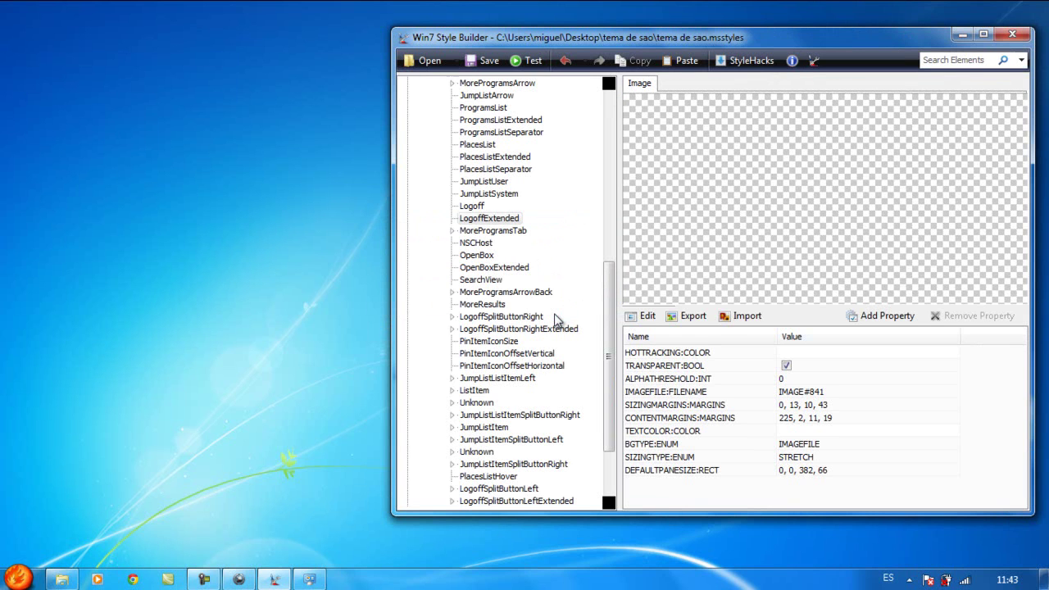
# Review the applied theme's Start menu, minimising the style editor to see it over the bare desktop.
pyautogui.click(25, 578)
pyautogui.moveTo(120, 381)
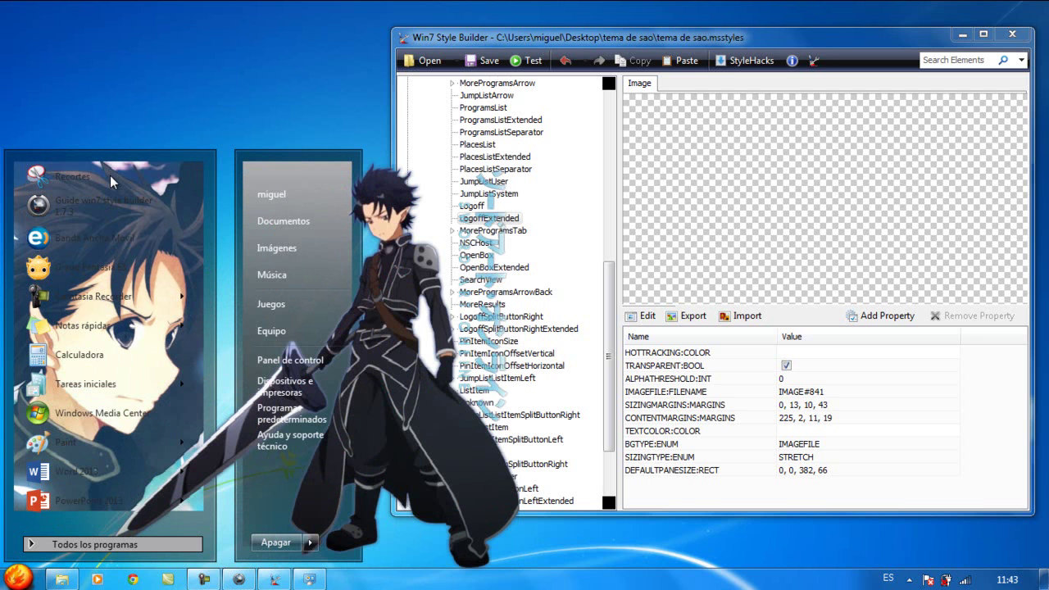
pyautogui.click(962, 35)
pyautogui.click(18, 578)
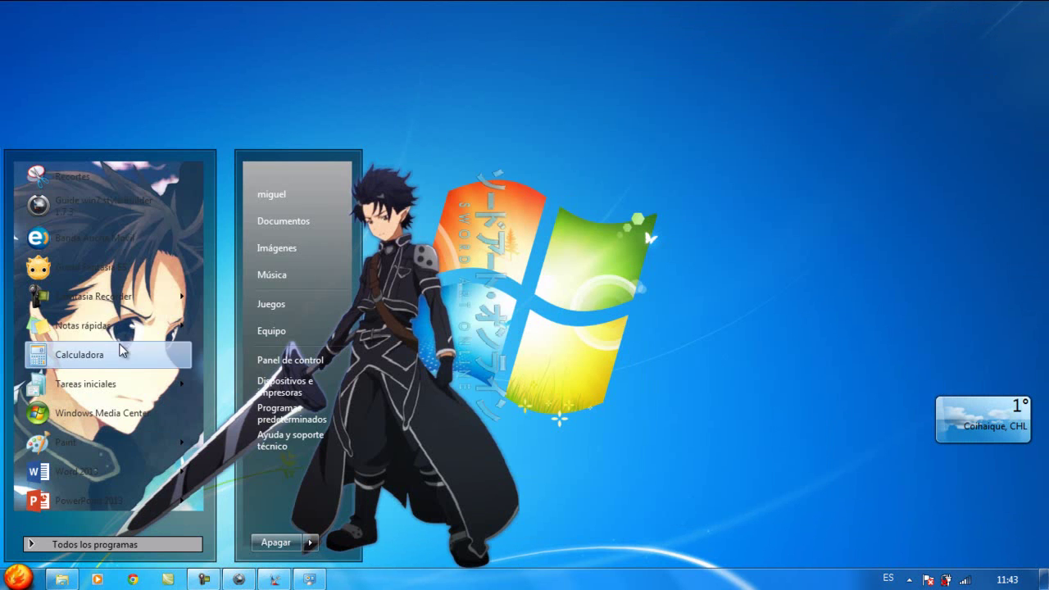
# Remove the Recortes and Guide win7 style builder 1.7.3 entries from the Start menu's program list, then reopen the menu.
pyautogui.rightClick(135, 186)
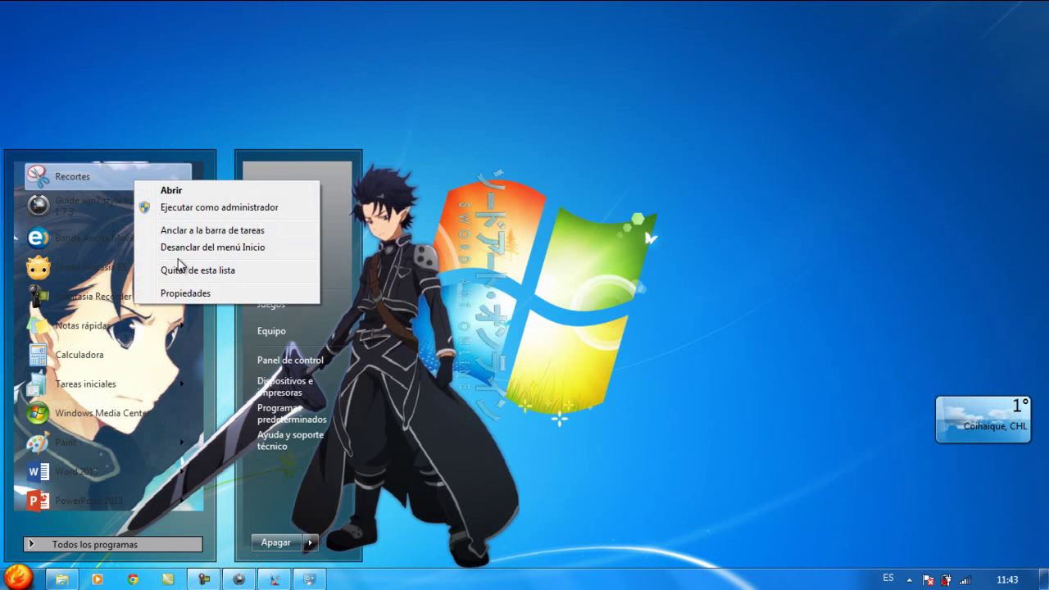
pyautogui.click(179, 272)
pyautogui.rightClick(108, 183)
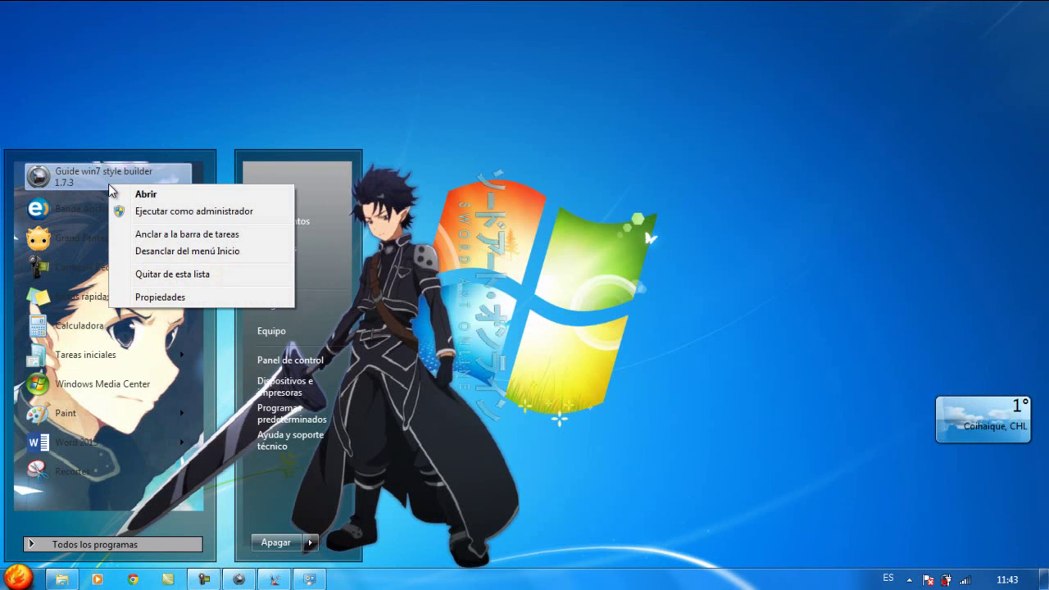
pyautogui.click(158, 276)
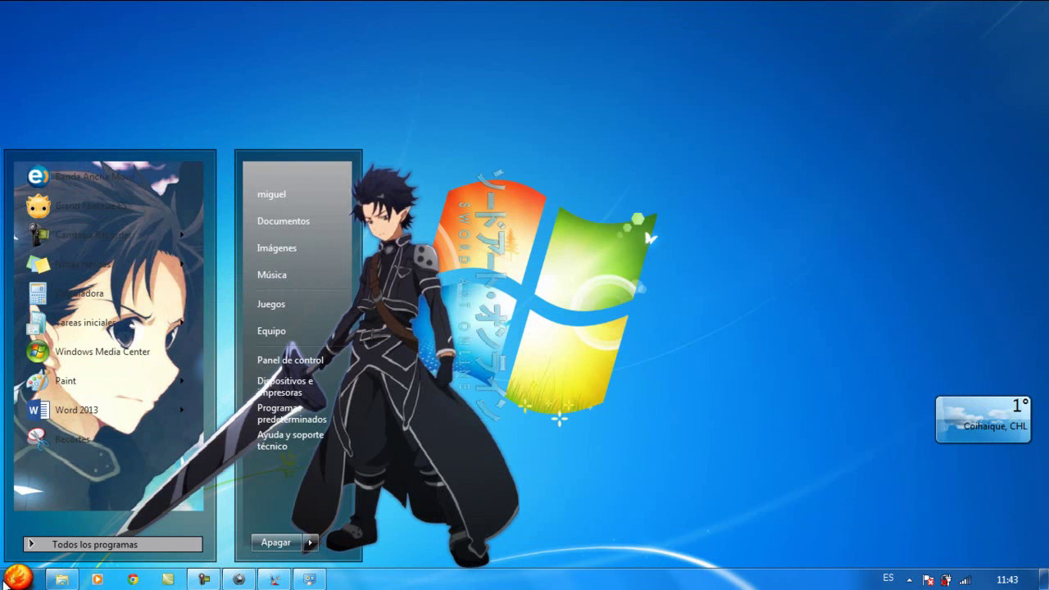
pyautogui.click(11, 581)
pyautogui.click(11, 580)
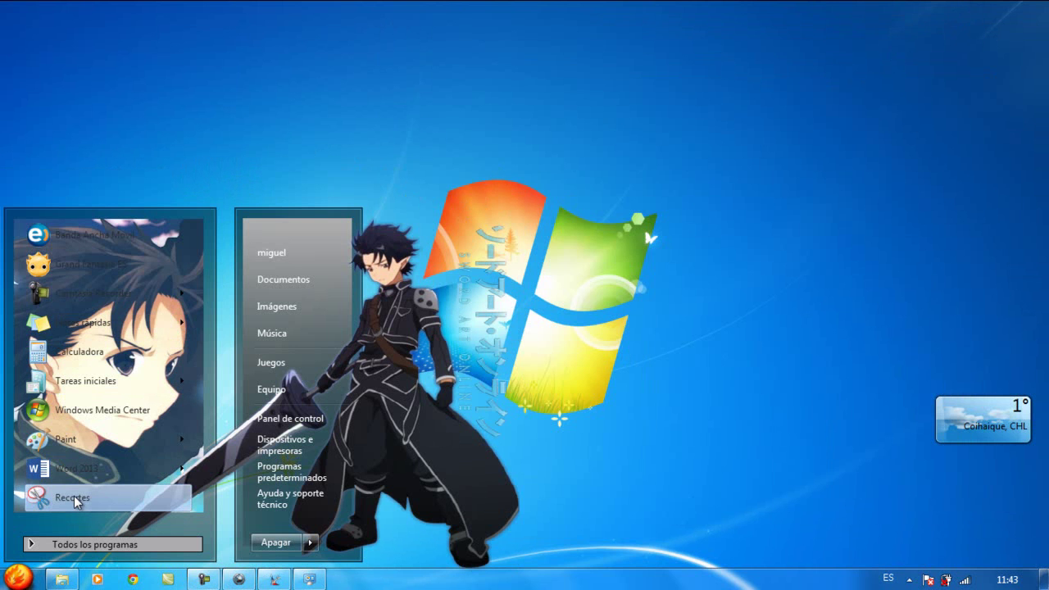
# Review the themed Start menu and its Notas rápidas jump list, hiding the screen recorder window before reopening the menu.
pyautogui.moveTo(87, 475)
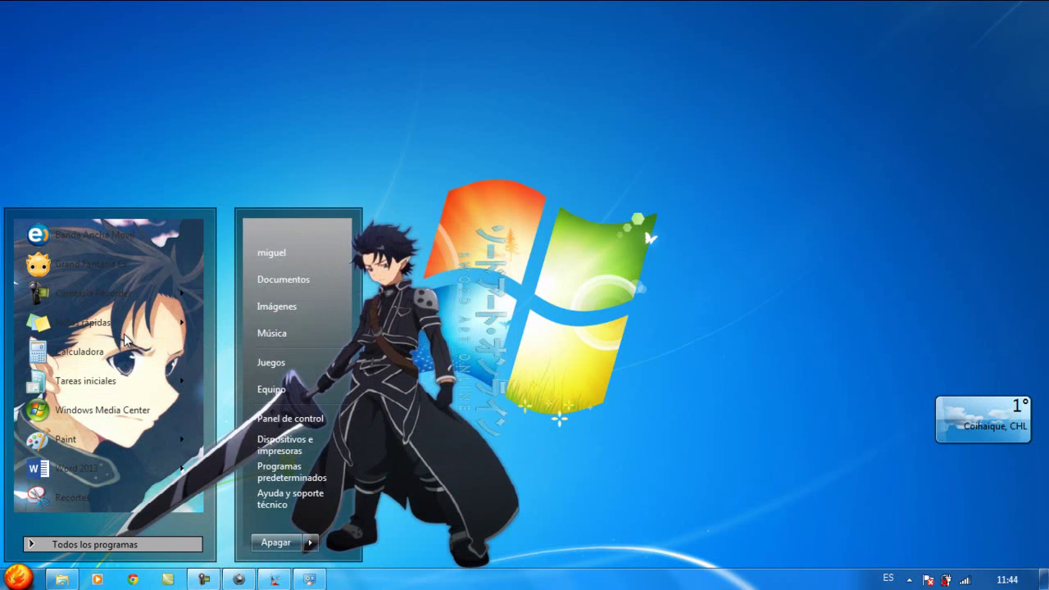
pyautogui.moveTo(125, 326)
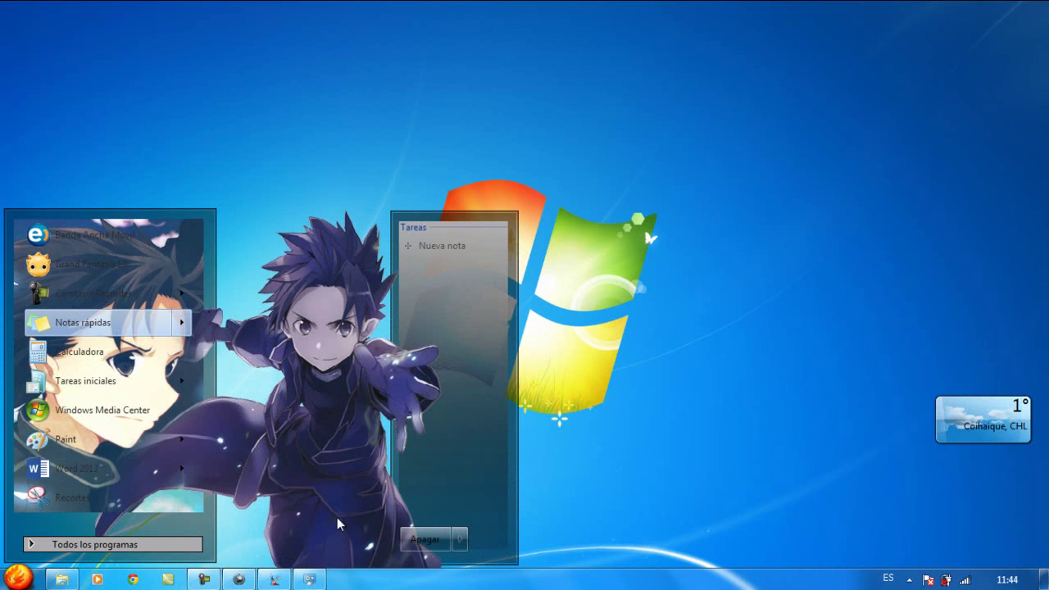
pyautogui.click(205, 579)
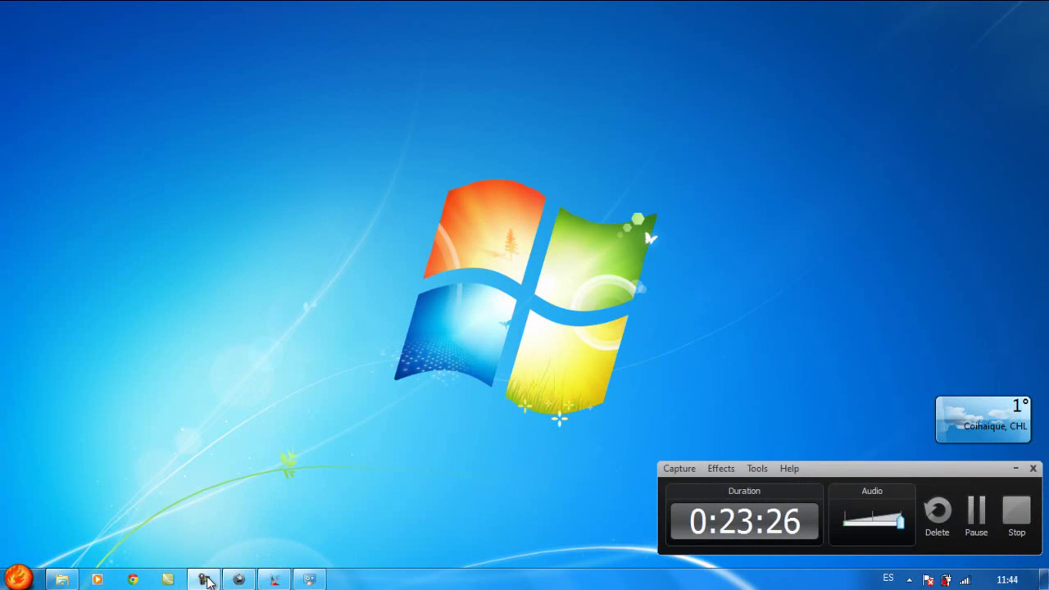
pyautogui.click(205, 577)
pyautogui.click(6, 585)
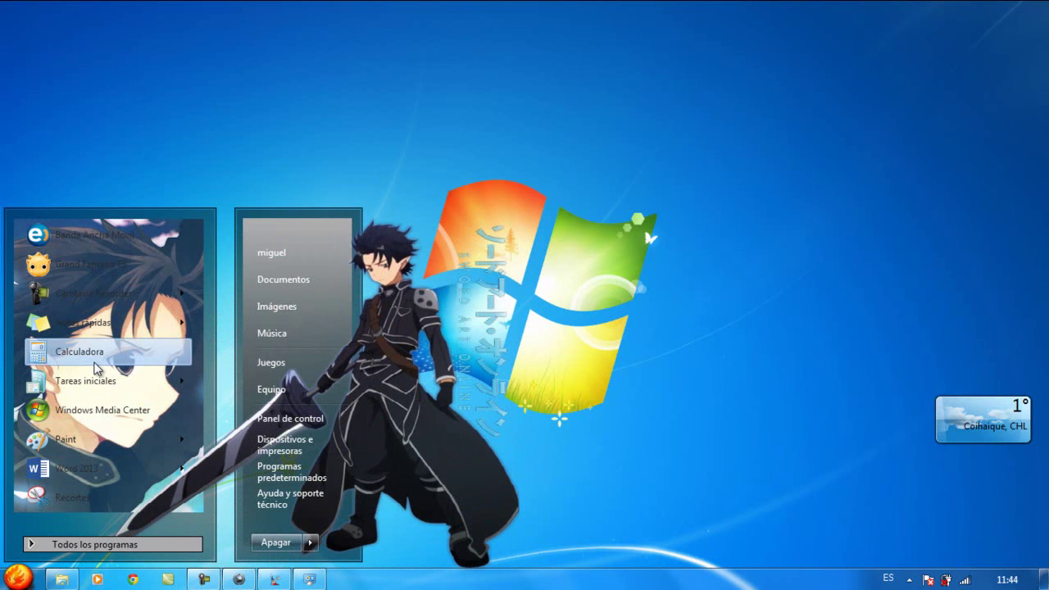
# Bring back the style editor and collapse the Panels branch under Start Menu.
pyautogui.click(279, 582)
pyautogui.moveTo(610, 339); pyautogui.dragTo(616, 246)
pyautogui.click(436, 242)
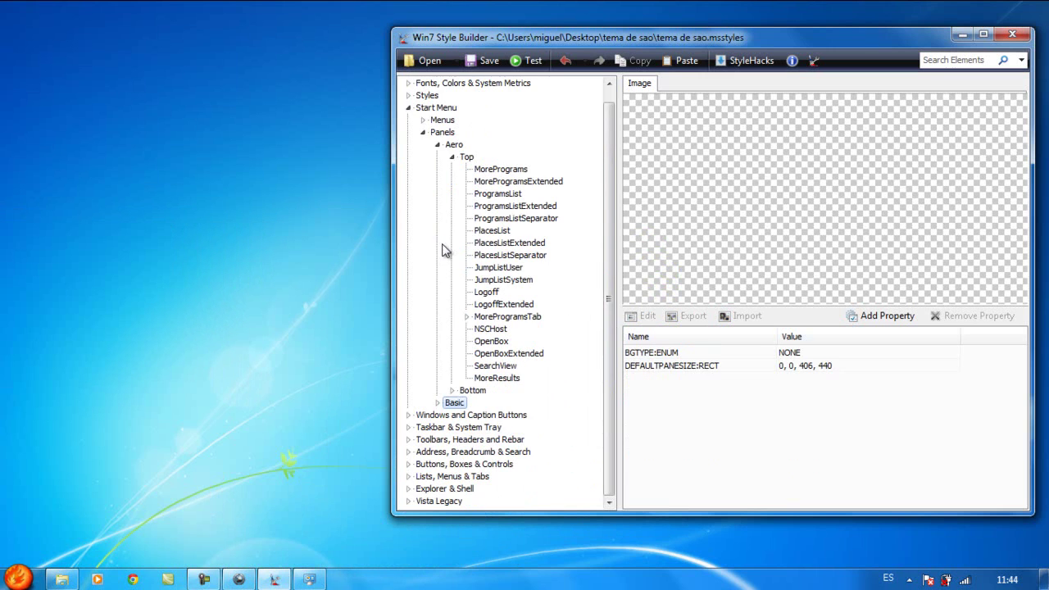
pyautogui.click(435, 145)
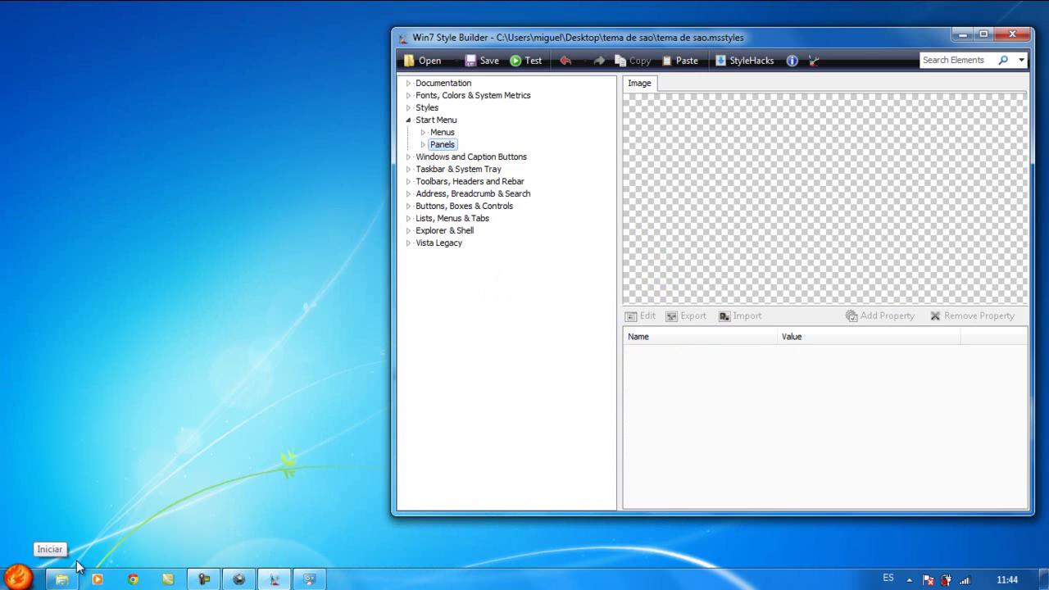
# Launch another Windows Style builder instance from the guide application, minimise the guide, reposition the new window and narrow its element tree.
pyautogui.click(238, 580)
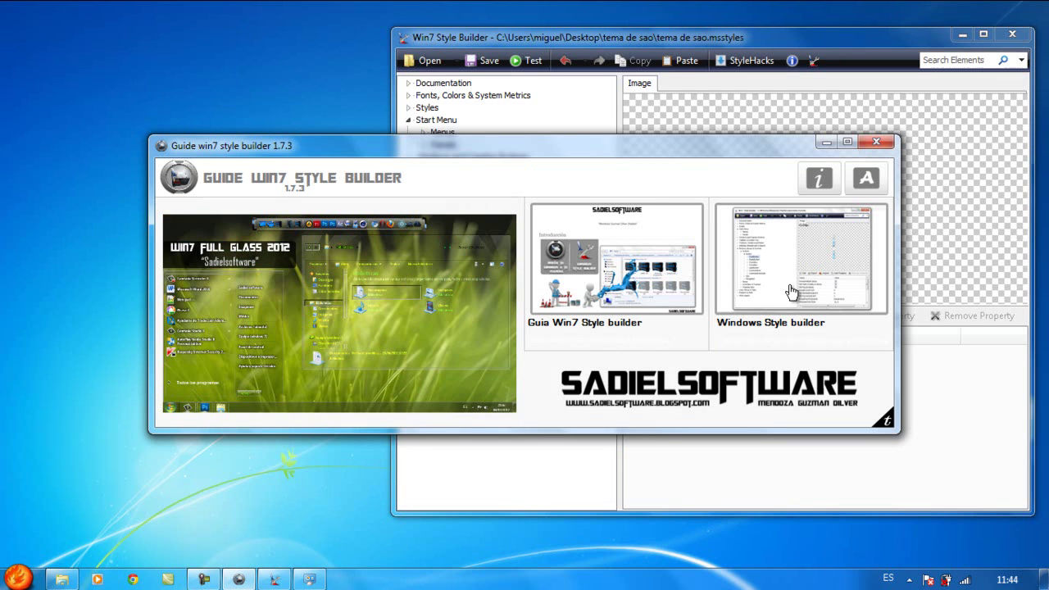
pyautogui.click(789, 286)
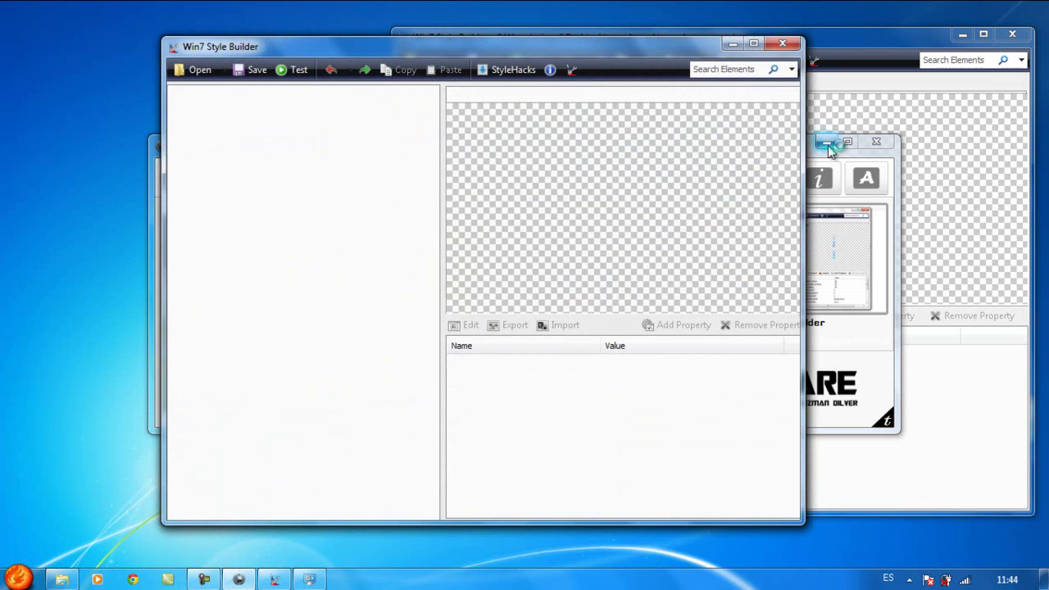
pyautogui.click(828, 146)
pyautogui.moveTo(328, 43); pyautogui.dragTo(223, 23)
pyautogui.moveTo(343, 134); pyautogui.dragTo(281, 134)
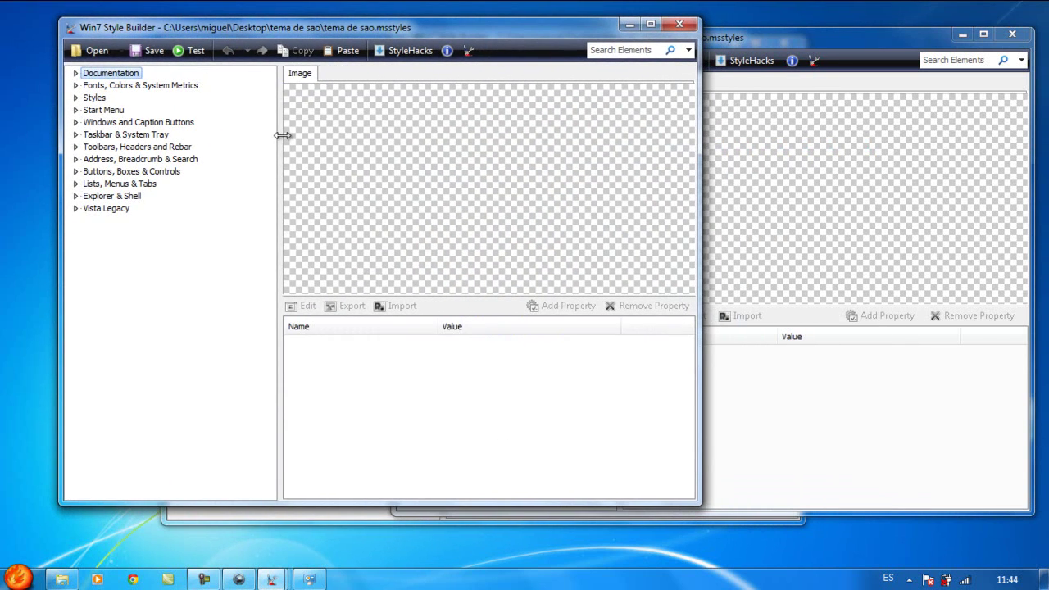
# Open the existing visual style from the bleach folder in C:\Windows\Resources\Themes in the new editor instance.
pyautogui.click(98, 50)
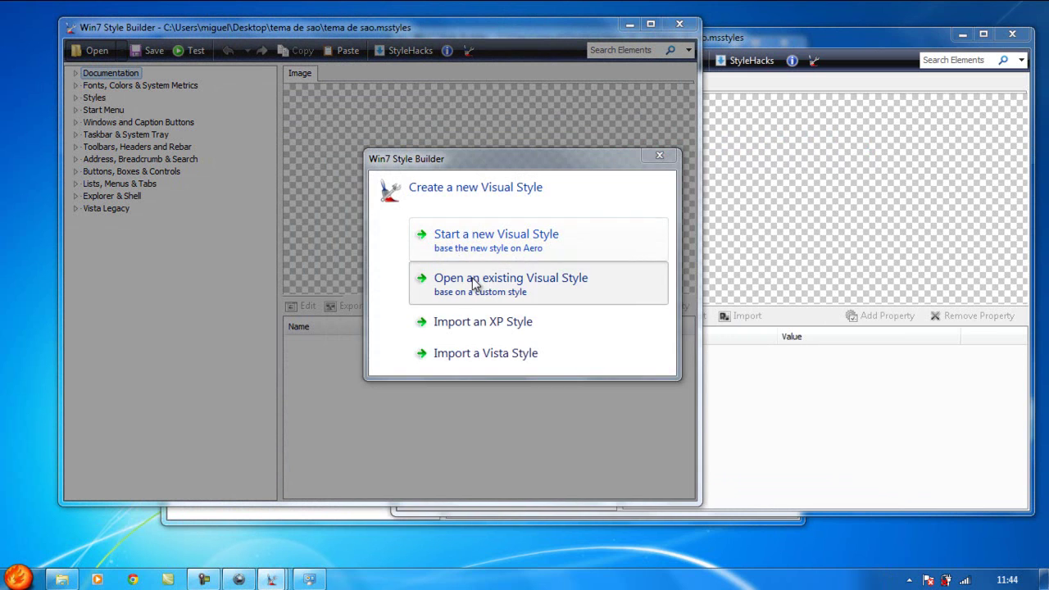
pyautogui.click(469, 286)
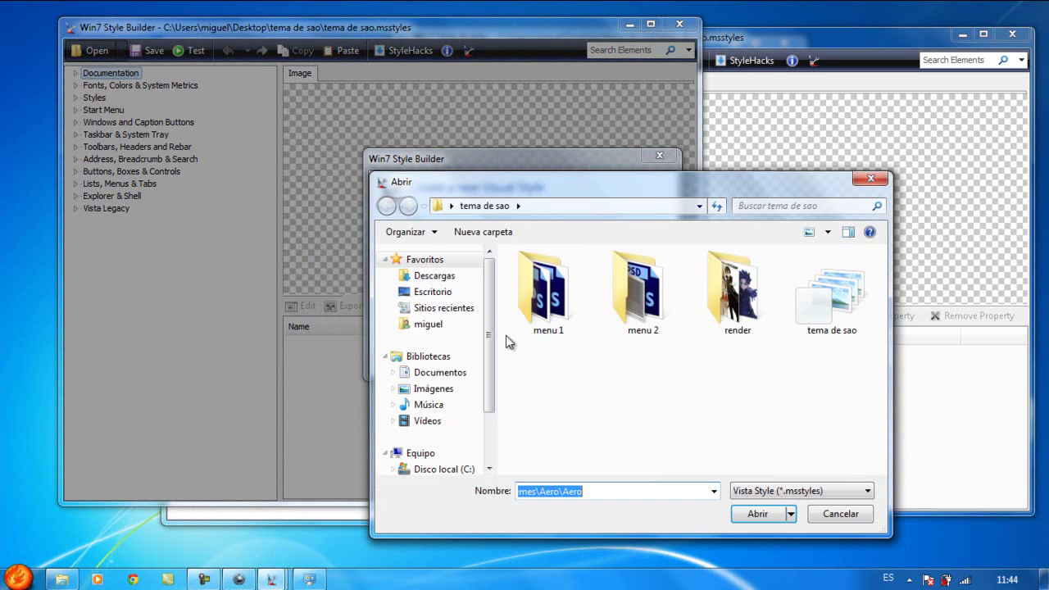
pyautogui.click(449, 468)
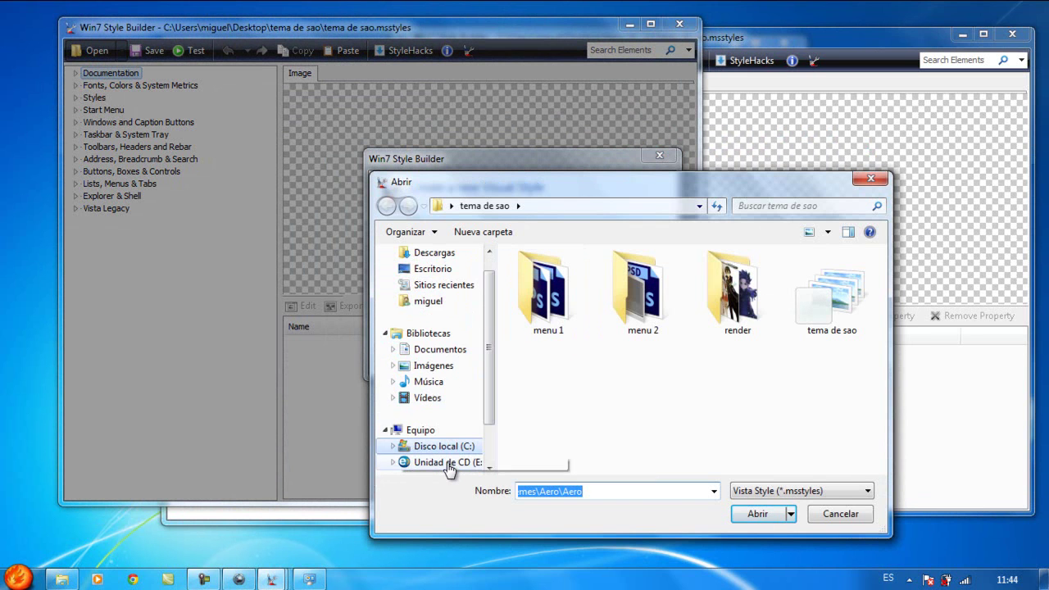
pyautogui.doubleClick(584, 343)
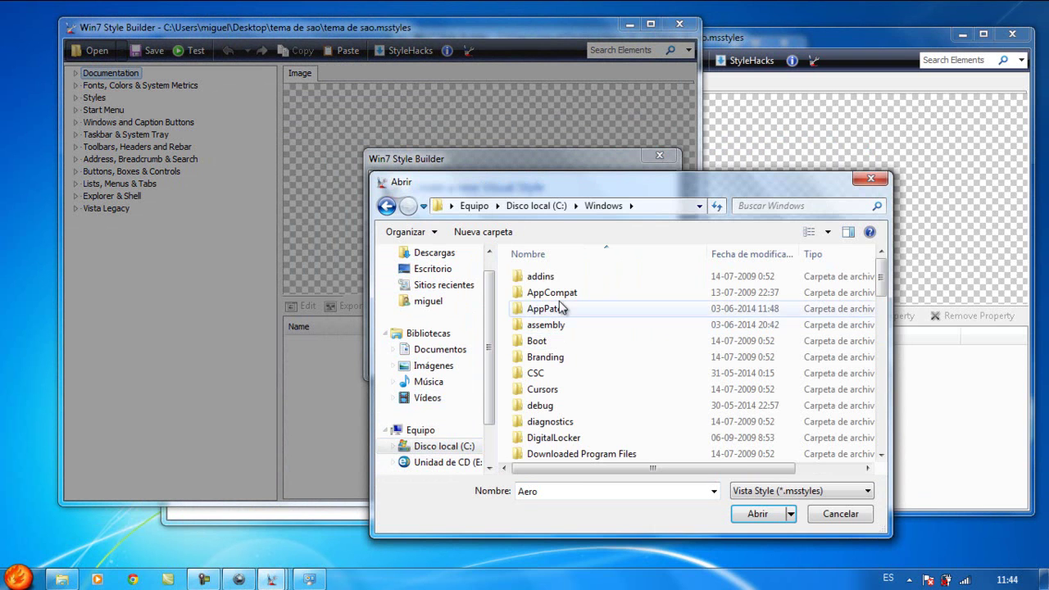
pyautogui.scroll(-10, 562, 305)
pyautogui.doubleClick(561, 323)
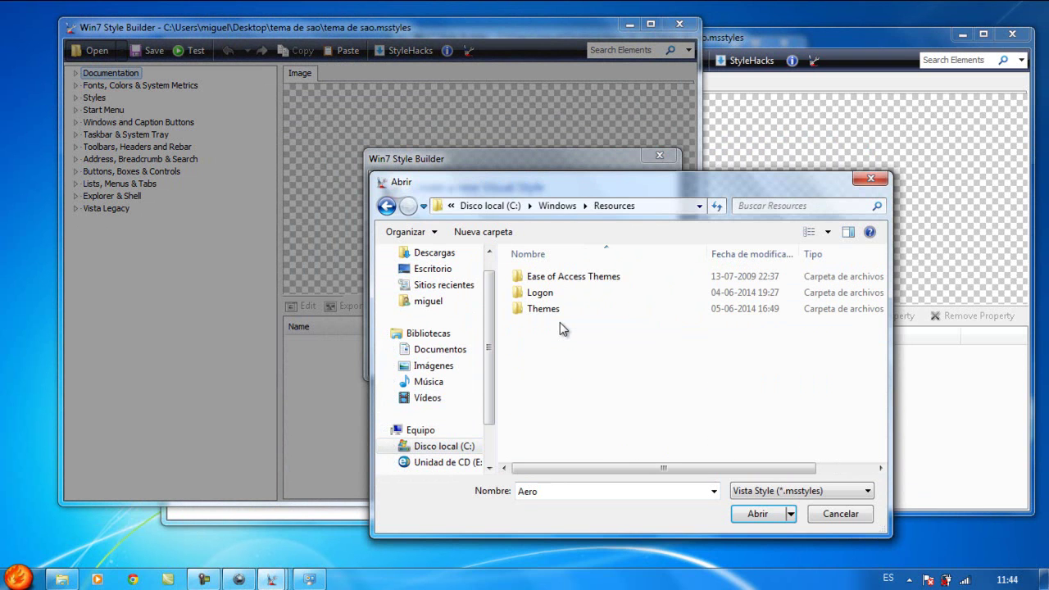
pyautogui.doubleClick(562, 311)
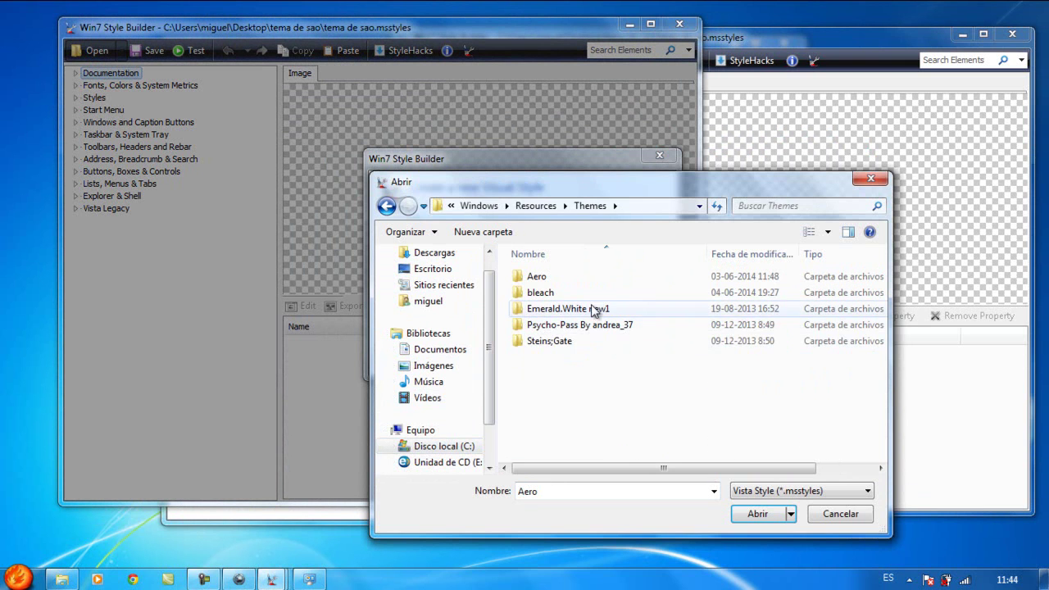
pyautogui.doubleClick(596, 292)
pyautogui.doubleClick(566, 339)
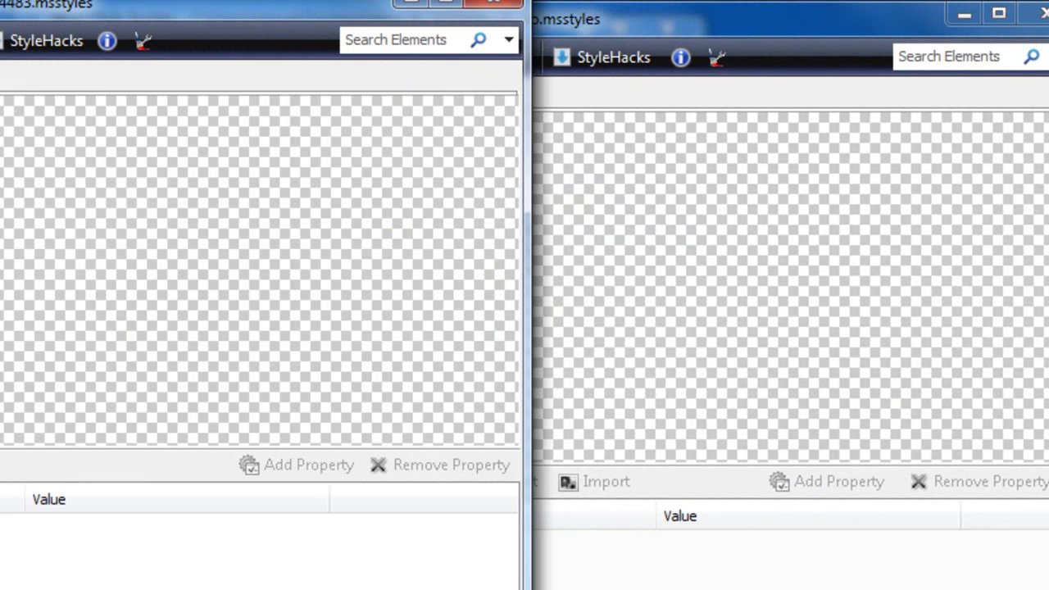
# Minimise the bleach style's editor window, close the spare editor window, and check the Start menu's Notas rápidas jump list.
pyautogui.moveTo(29, 2); pyautogui.dragTo(0, 6)
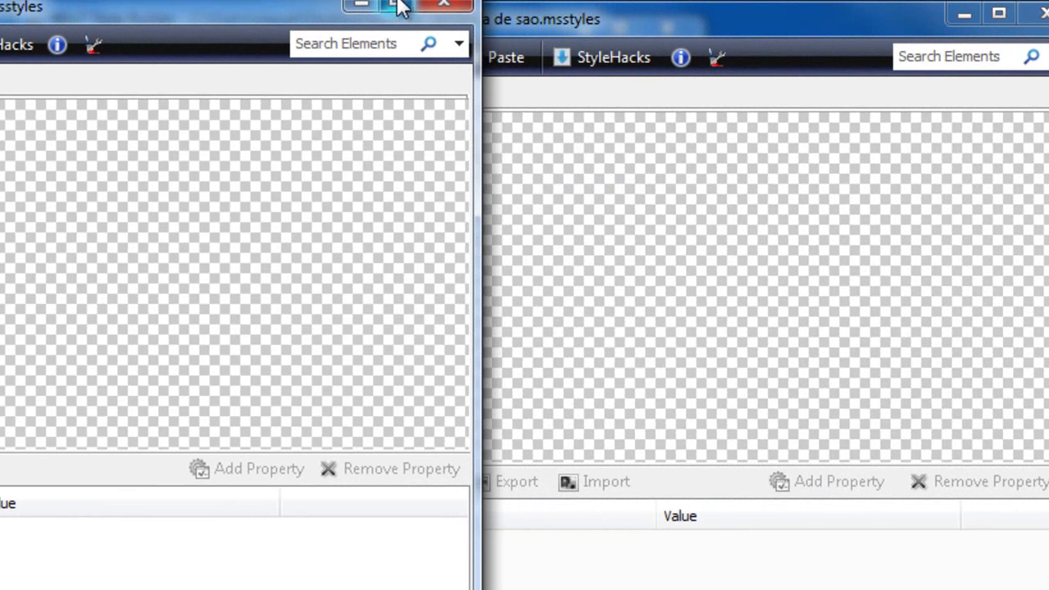
pyautogui.click(362, 5)
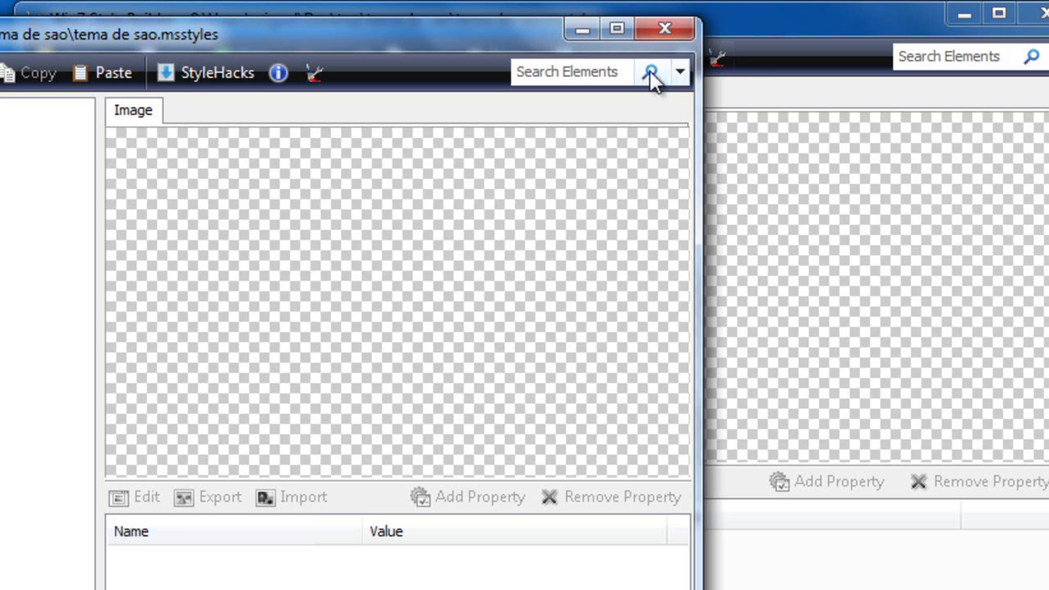
pyautogui.click(674, 23)
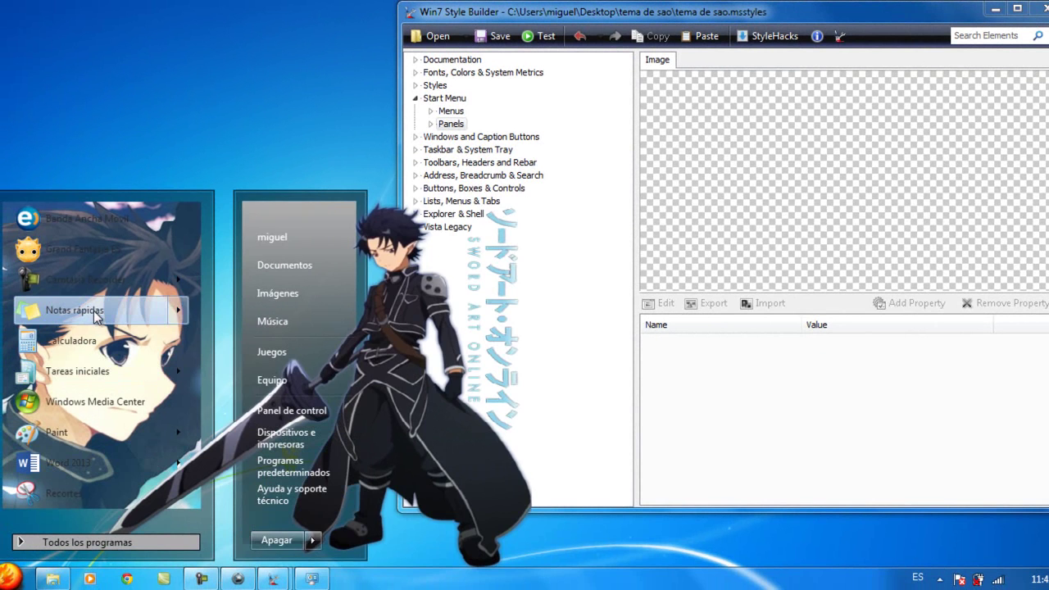
pyautogui.moveTo(97, 316)
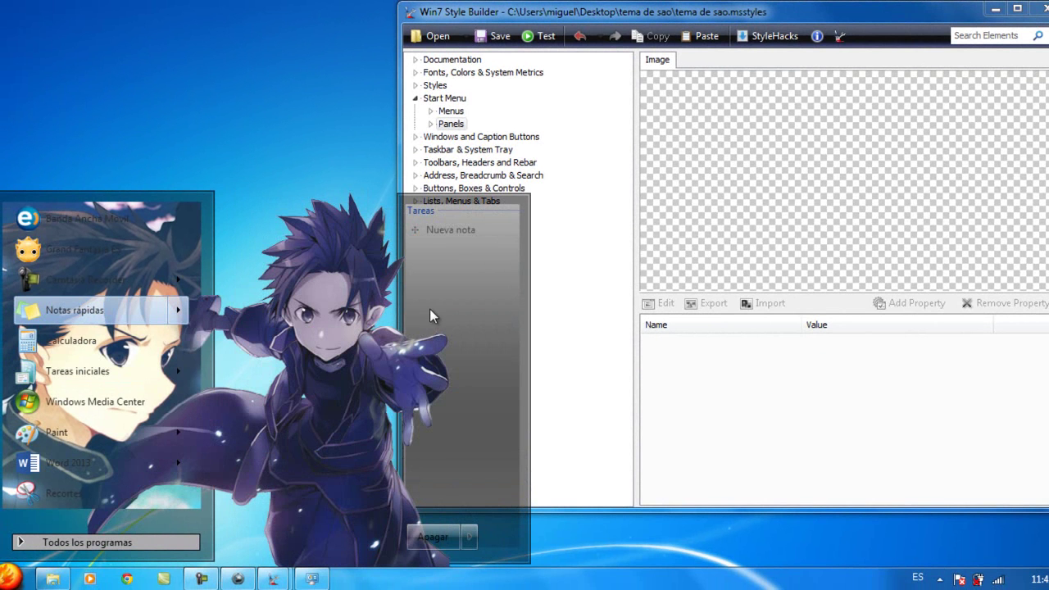
pyautogui.click(606, 367)
# Expand Aero under Start Menu's Menus and inspect the properties of TopMatchComposited::ListView and StartMenuCompositedMFU::ListView.
pyautogui.click(344, 117)
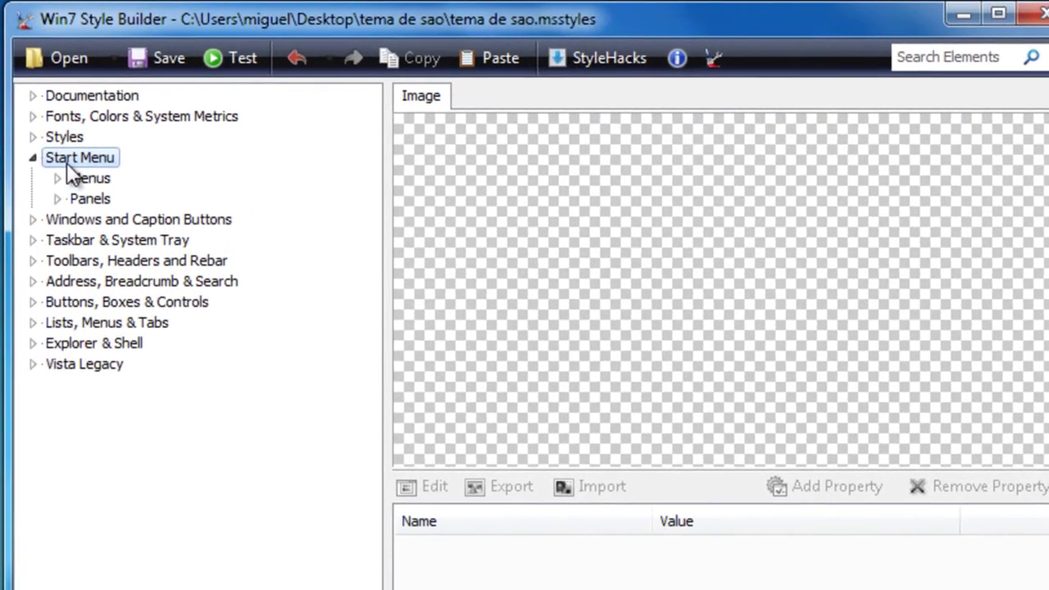
pyautogui.click(328, 130)
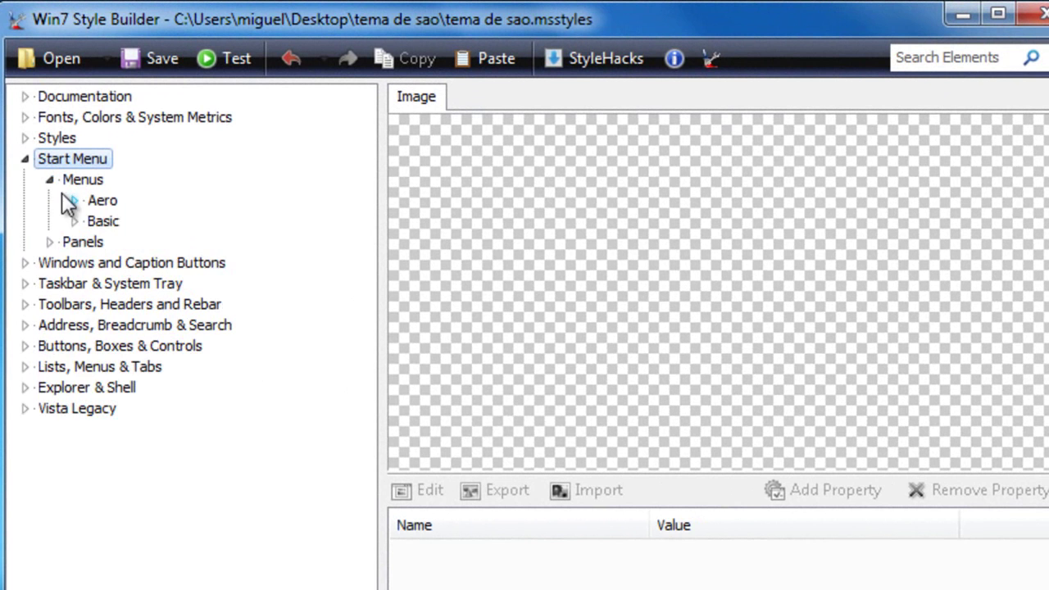
pyautogui.click(73, 200)
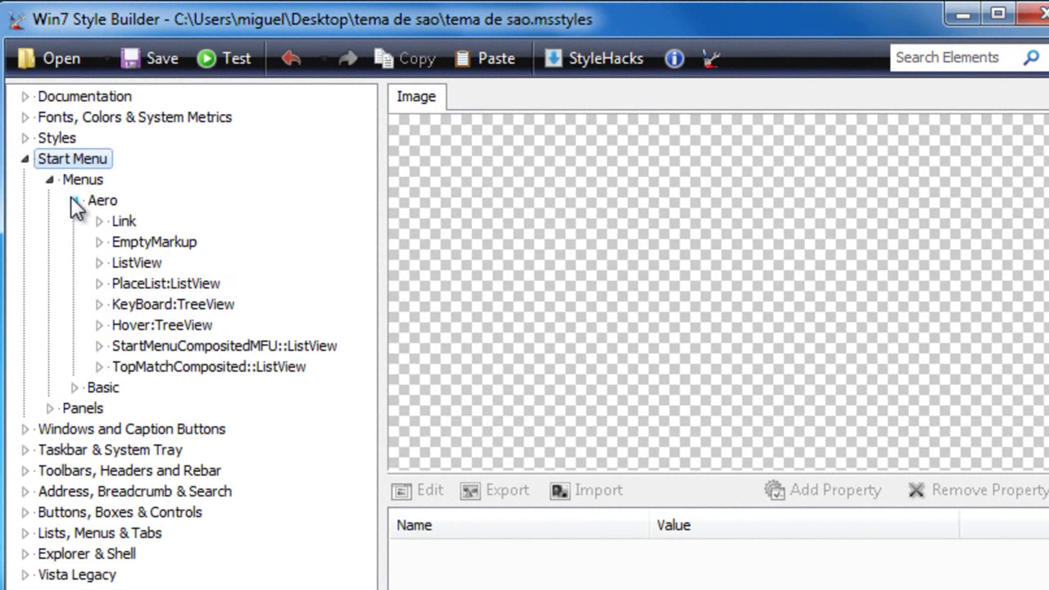
pyautogui.click(99, 198)
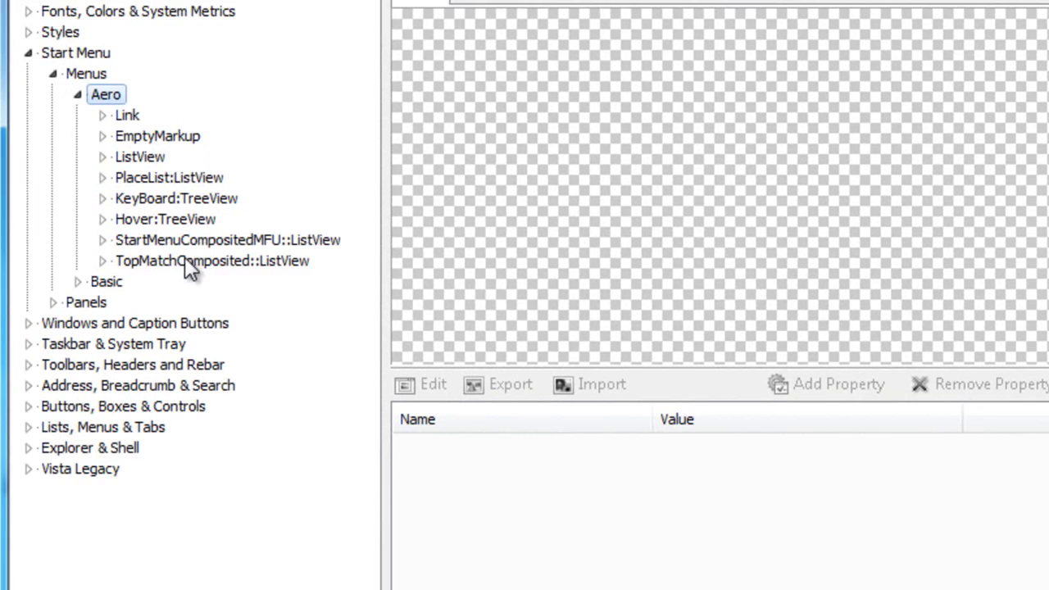
pyautogui.click(181, 366)
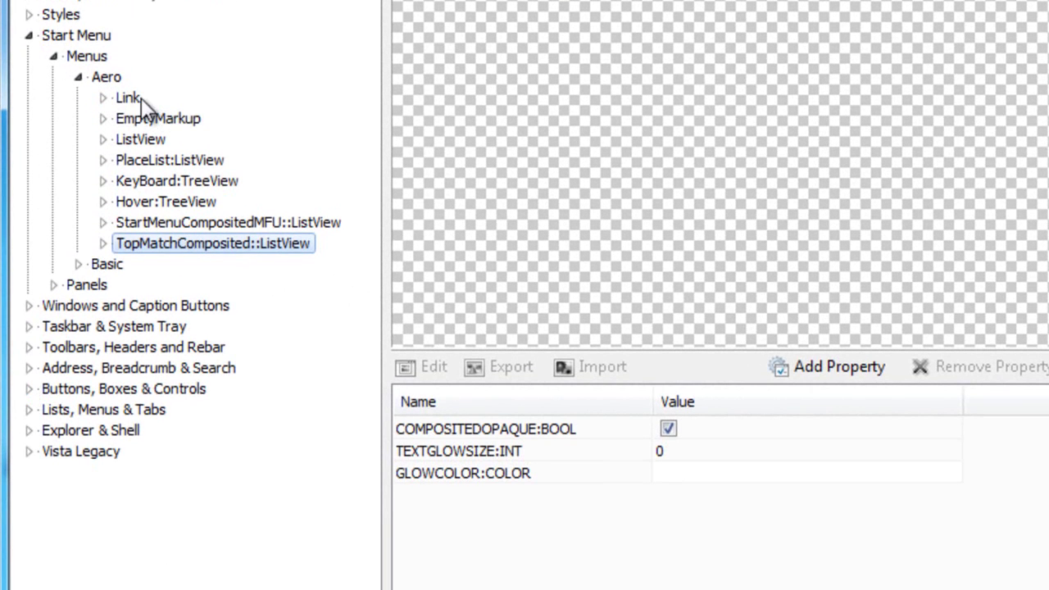
pyautogui.click(201, 225)
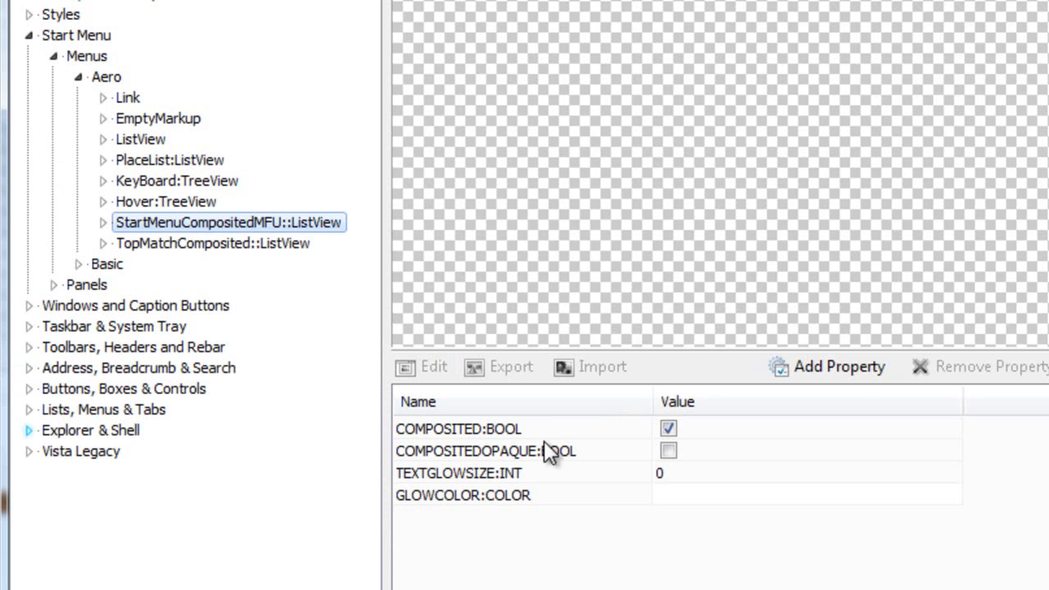
# Try to add an int property textglowsize with value 3 to StartMenuCompositedMFU::ListView.
pyautogui.click(846, 366)
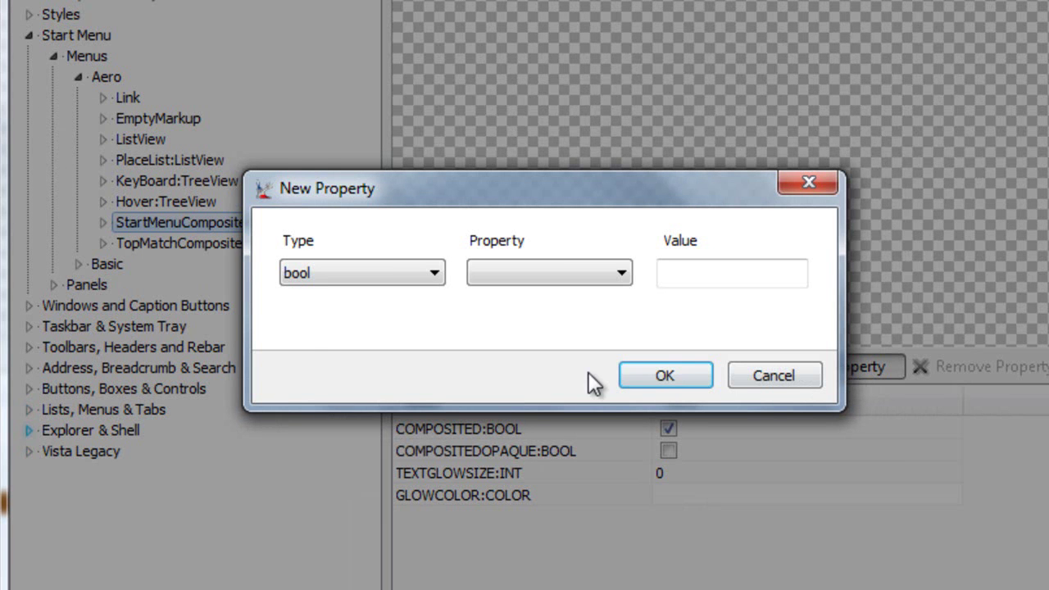
pyautogui.click(390, 273)
pyautogui.press('i')
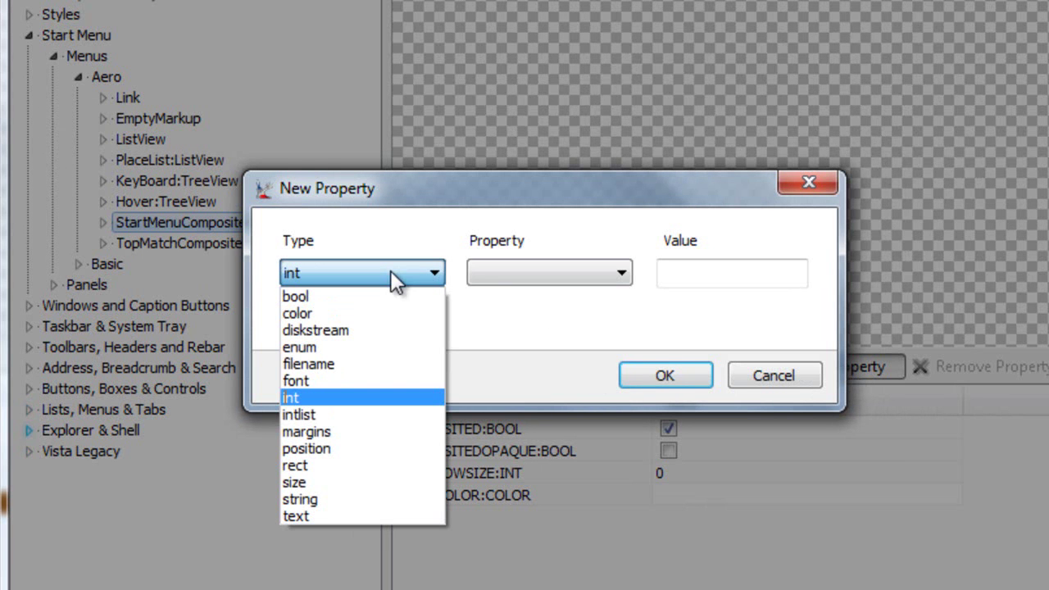
pyautogui.click(333, 398)
pyautogui.click(502, 270)
pyautogui.scroll(-2, 502, 271)
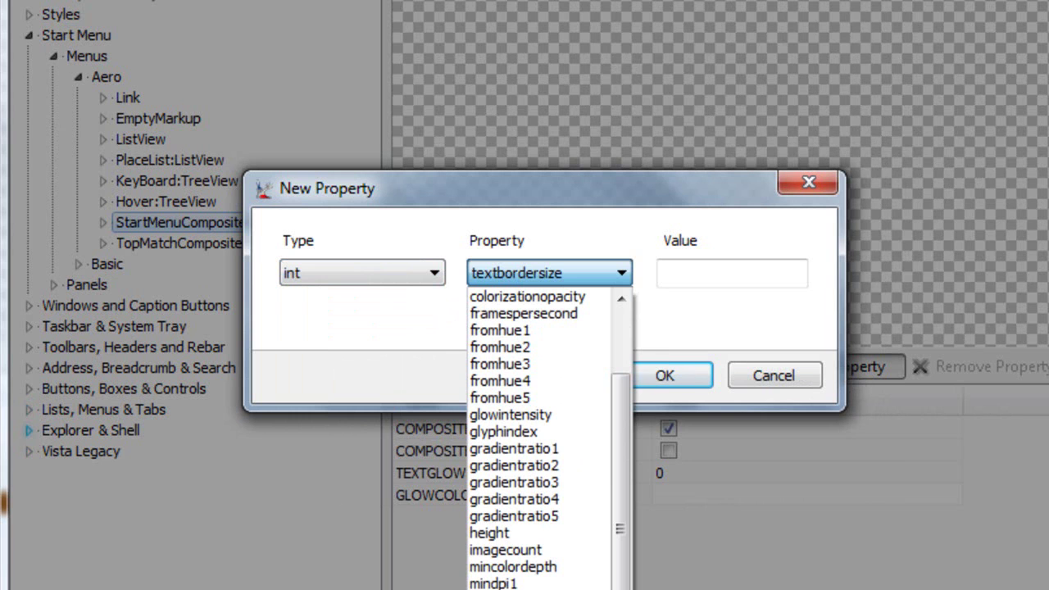
pyautogui.scroll(-2, 502, 273)
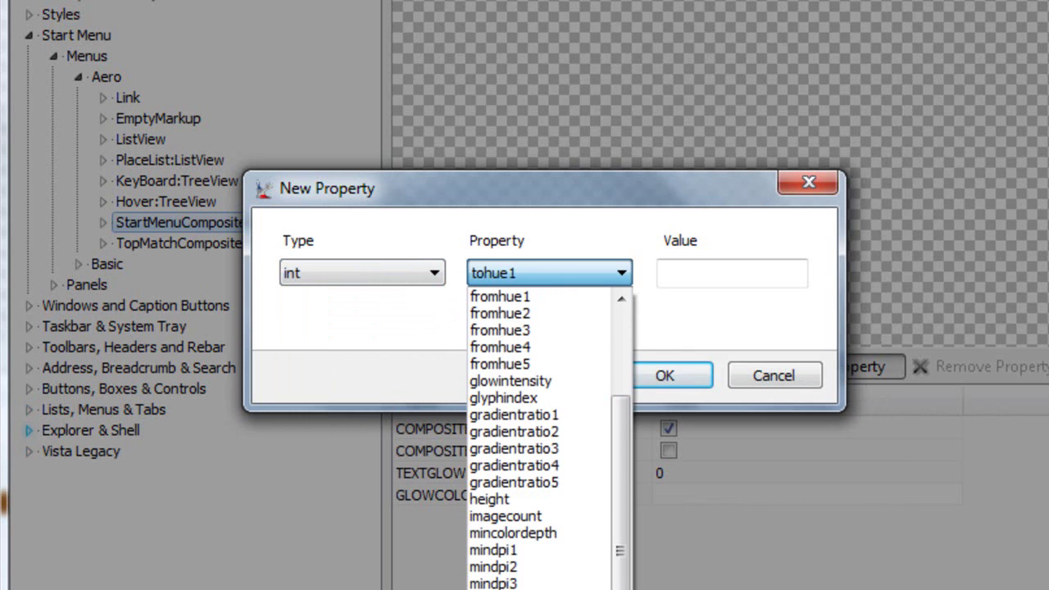
pyautogui.scroll(1, 502, 273)
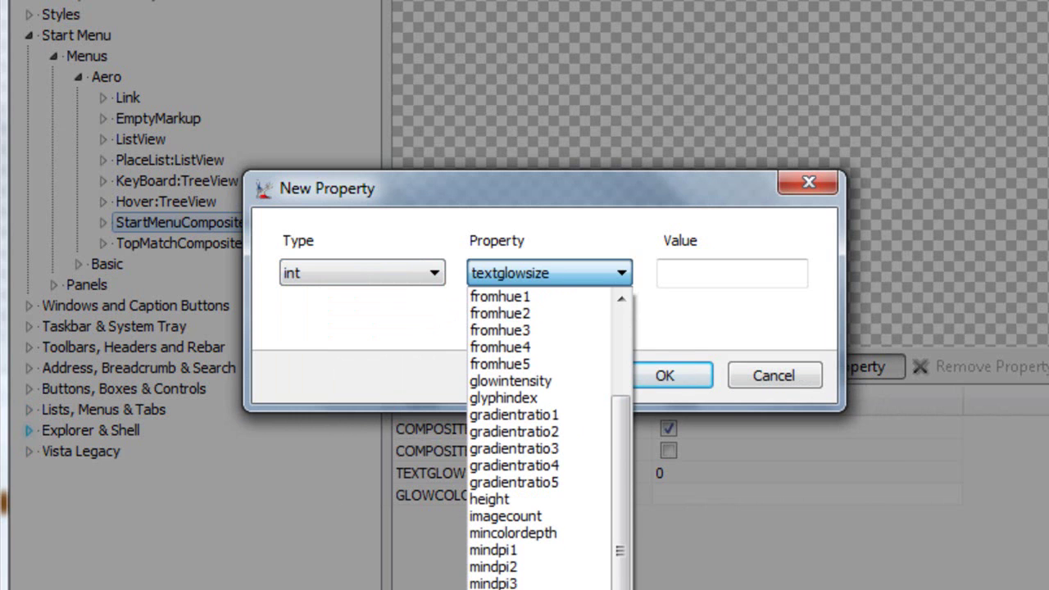
pyautogui.press('Return')
pyautogui.press('Tab')
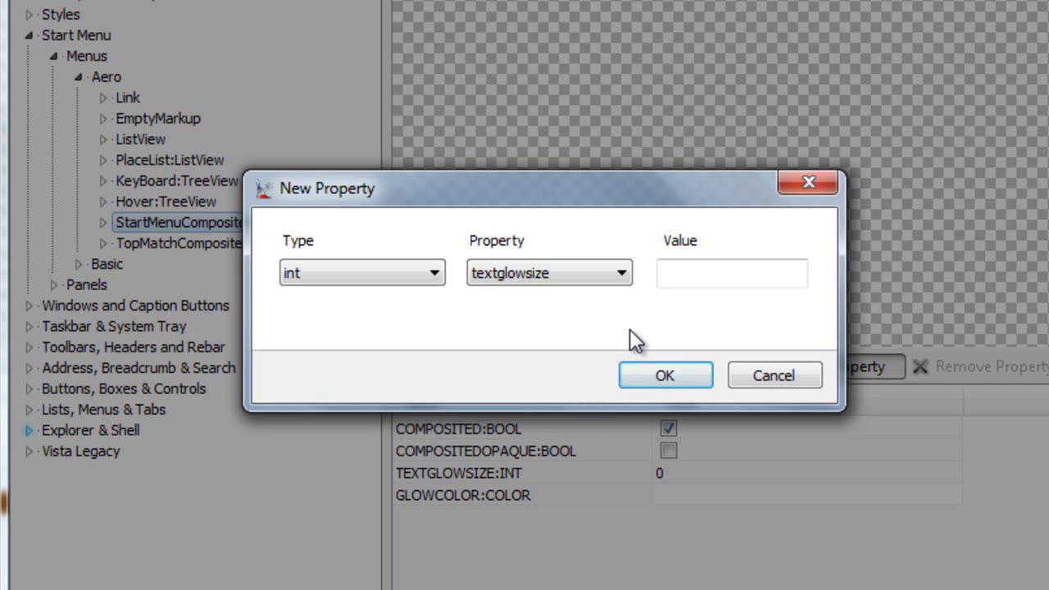
pyautogui.click(695, 276)
pyautogui.write('3')
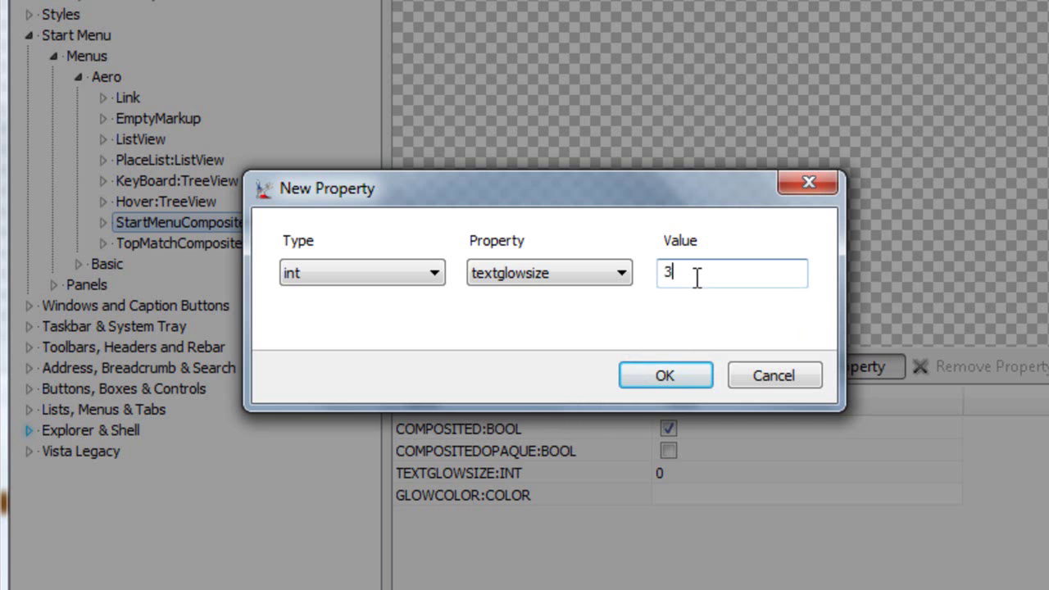
pyautogui.click(657, 369)
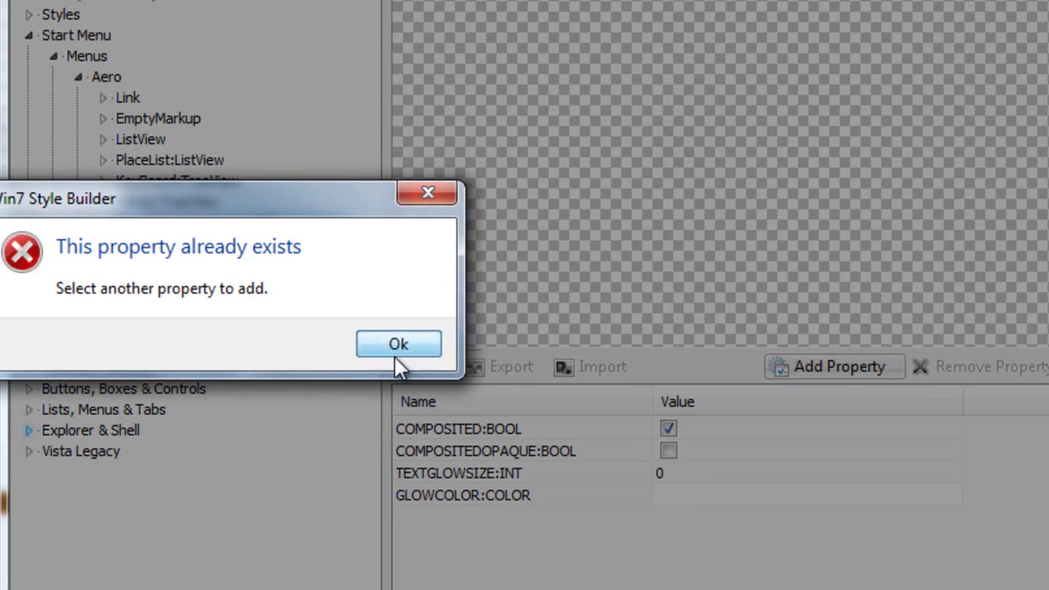
pyautogui.click(397, 353)
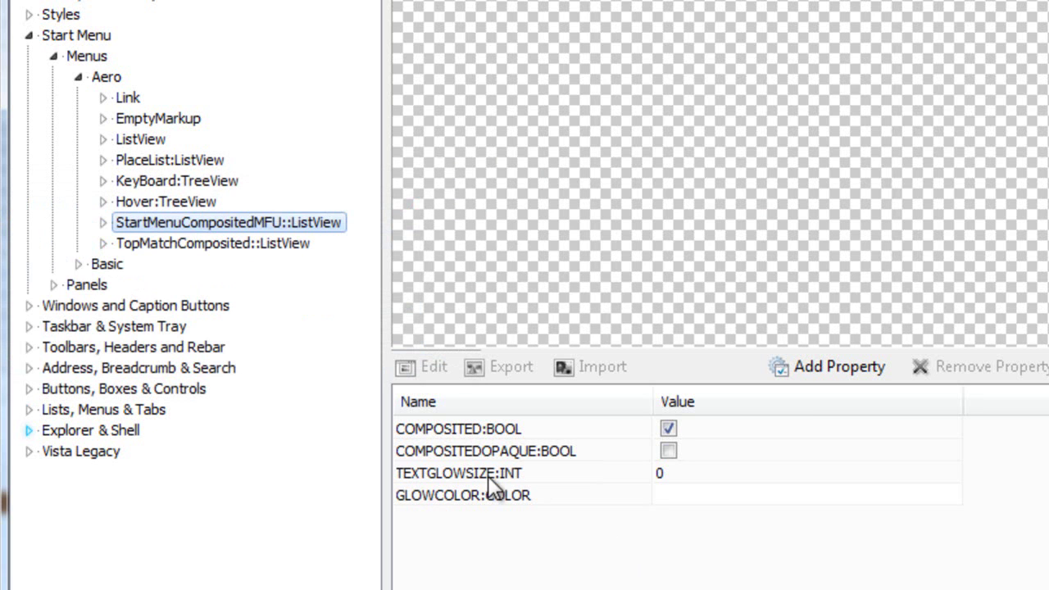
# Set TEXTGLOWSIZE of StartMenuCompositedMFU::ListView to 3 and confirm white as its GLOWCOLOR.
pyautogui.doubleClick(680, 474)
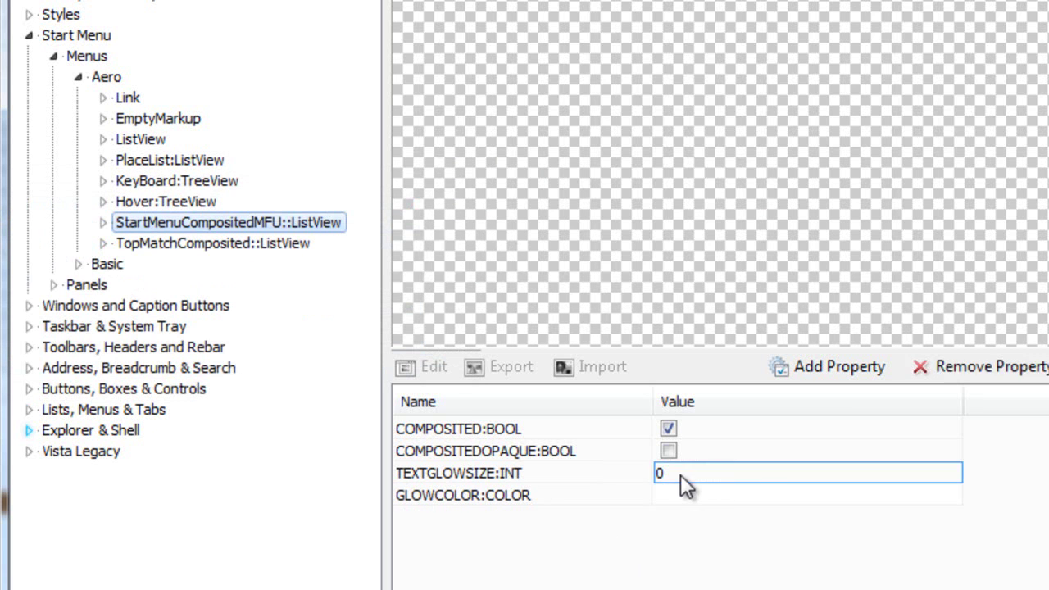
pyautogui.press('BackSpace')
pyautogui.write('3')
pyautogui.press('Return')
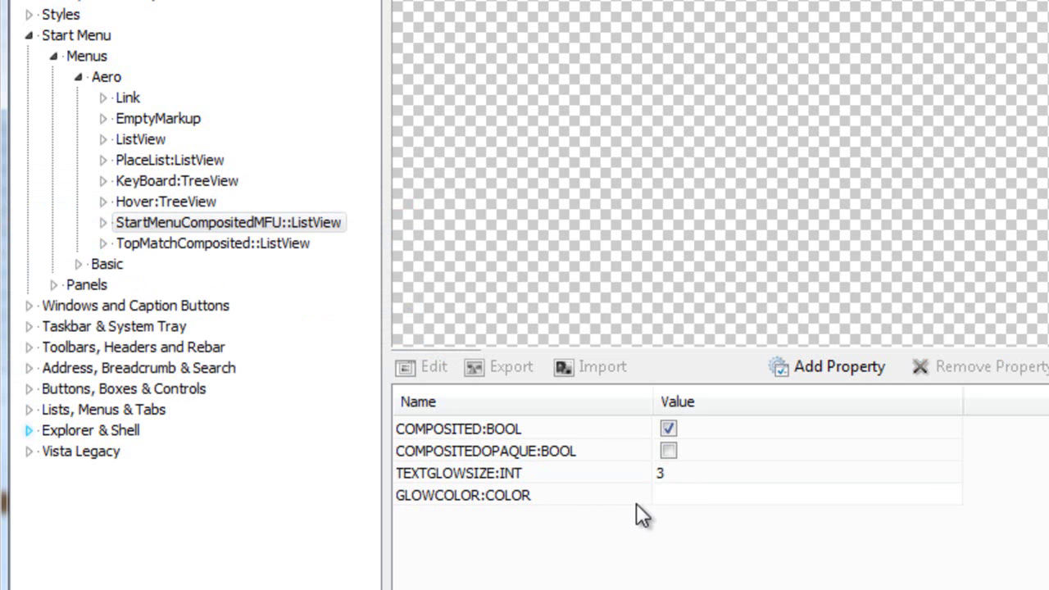
pyautogui.doubleClick(671, 496)
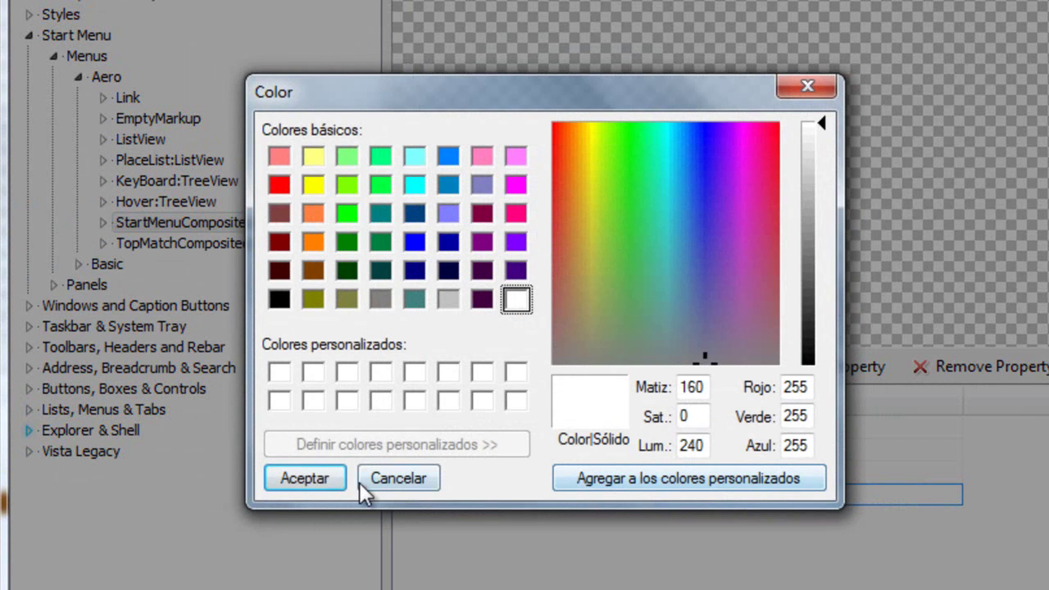
pyautogui.click(308, 479)
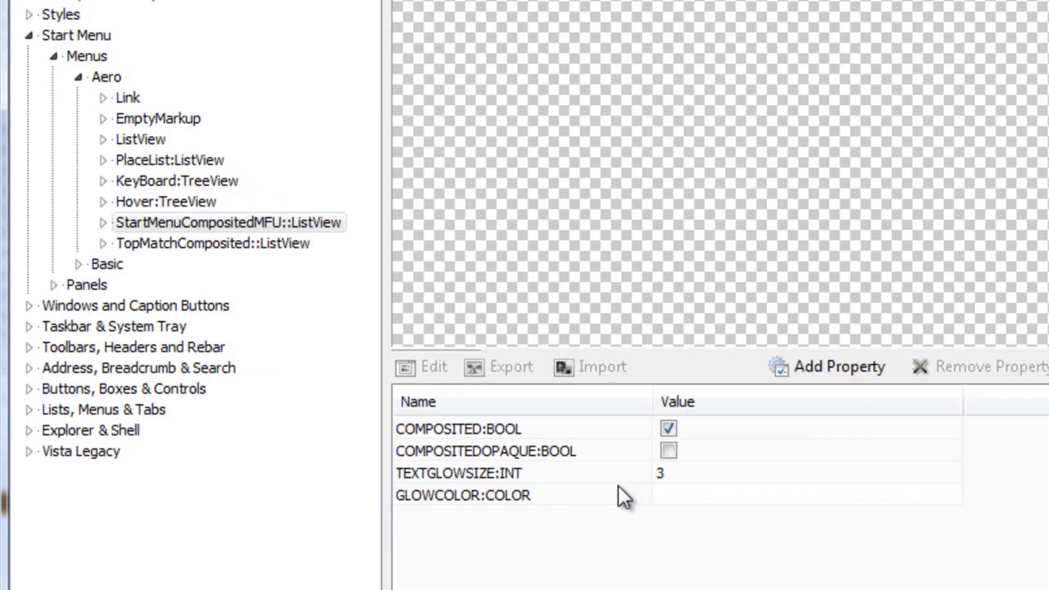
# Try to add a color property glowcolor to StartMenuCompositedMFU::ListView.
pyautogui.click(863, 371)
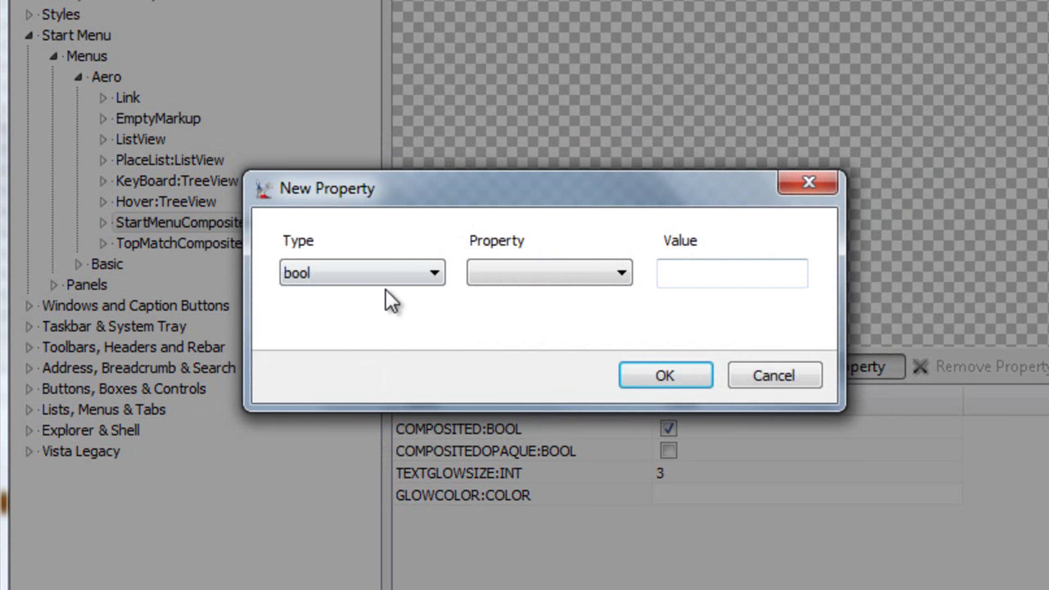
pyautogui.click(400, 274)
pyautogui.press('Down')
pyautogui.click(400, 272)
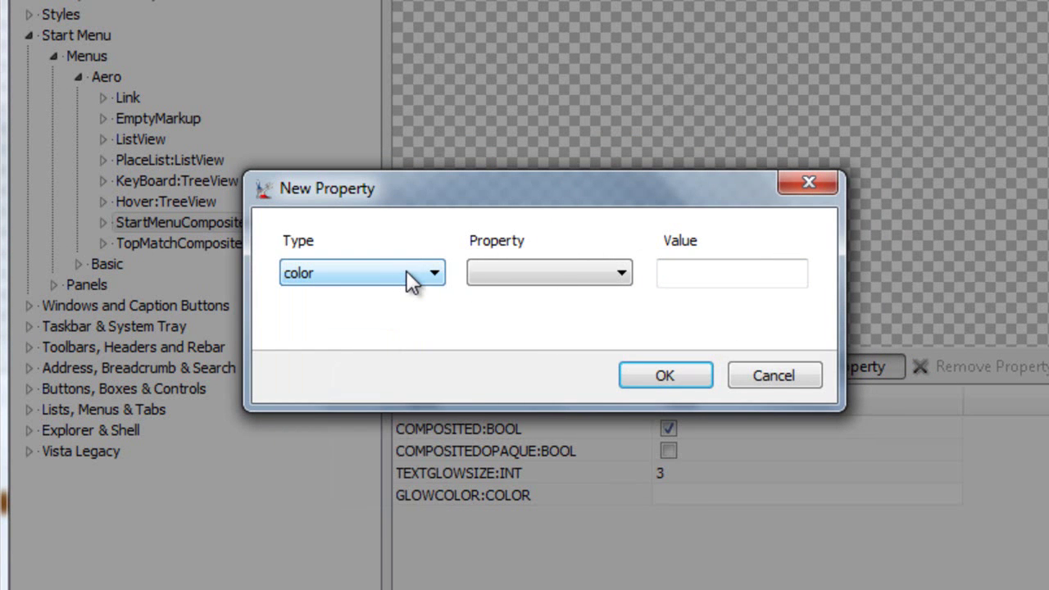
pyautogui.click(494, 273)
pyautogui.click(494, 273)
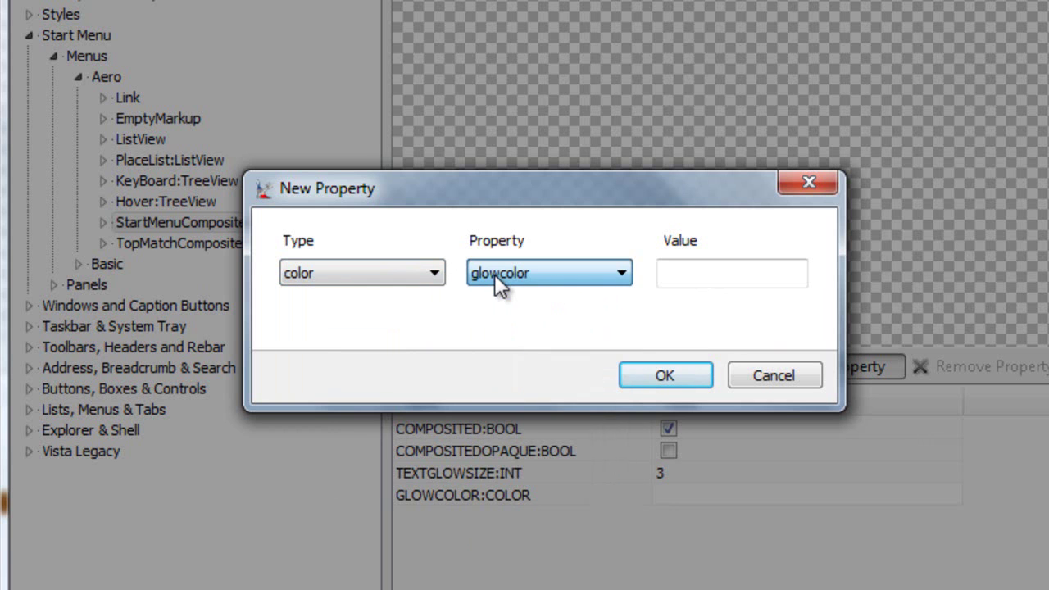
pyautogui.click(663, 378)
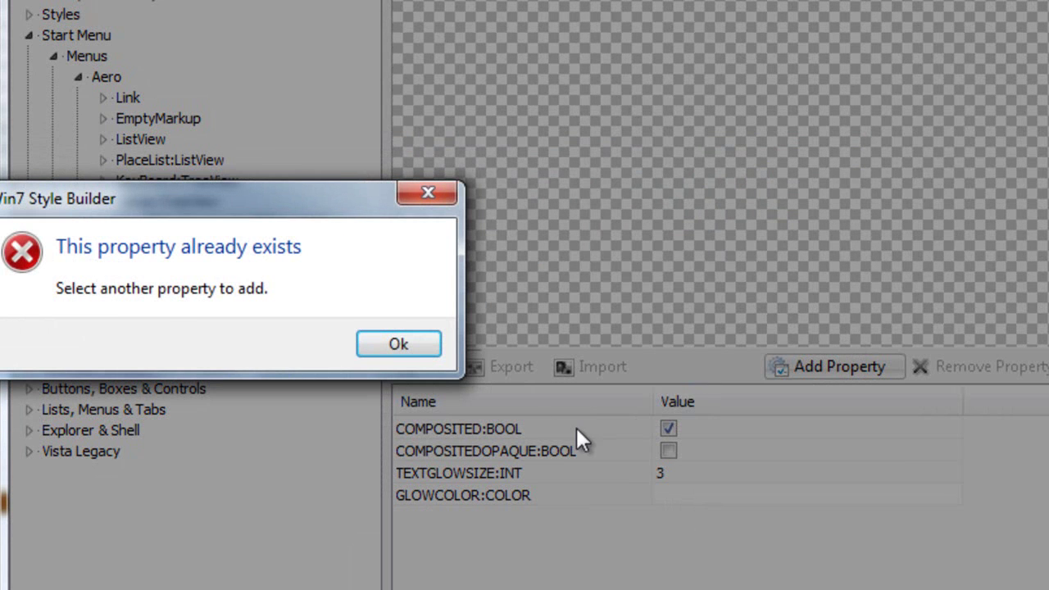
pyautogui.click(387, 344)
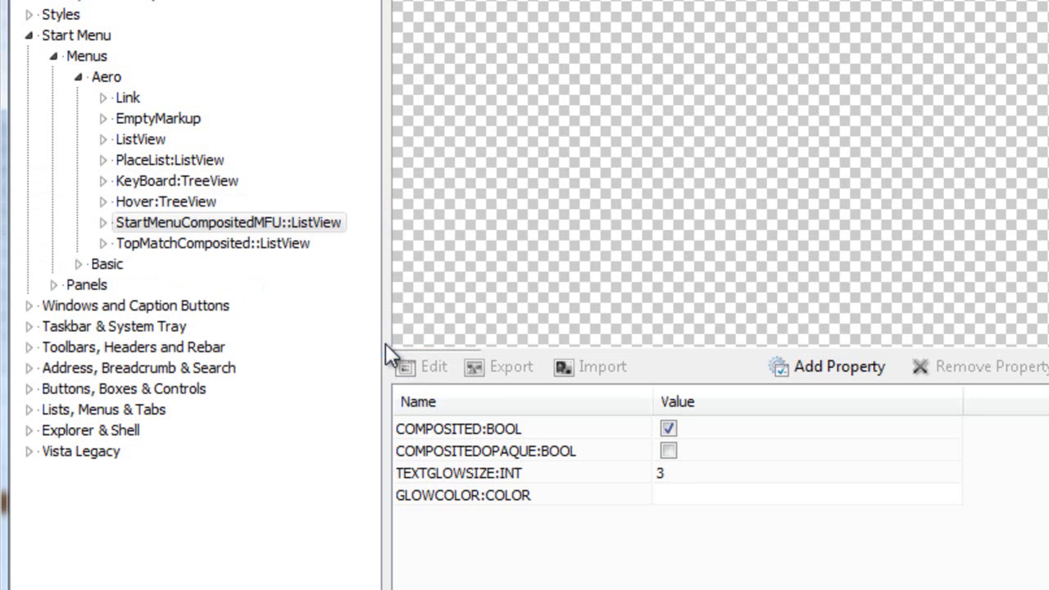
# Add an int property glowintensity with value 300 to StartMenuCompositedMFU::ListView.
pyautogui.click(840, 366)
pyautogui.click(378, 272)
pyautogui.press('i')
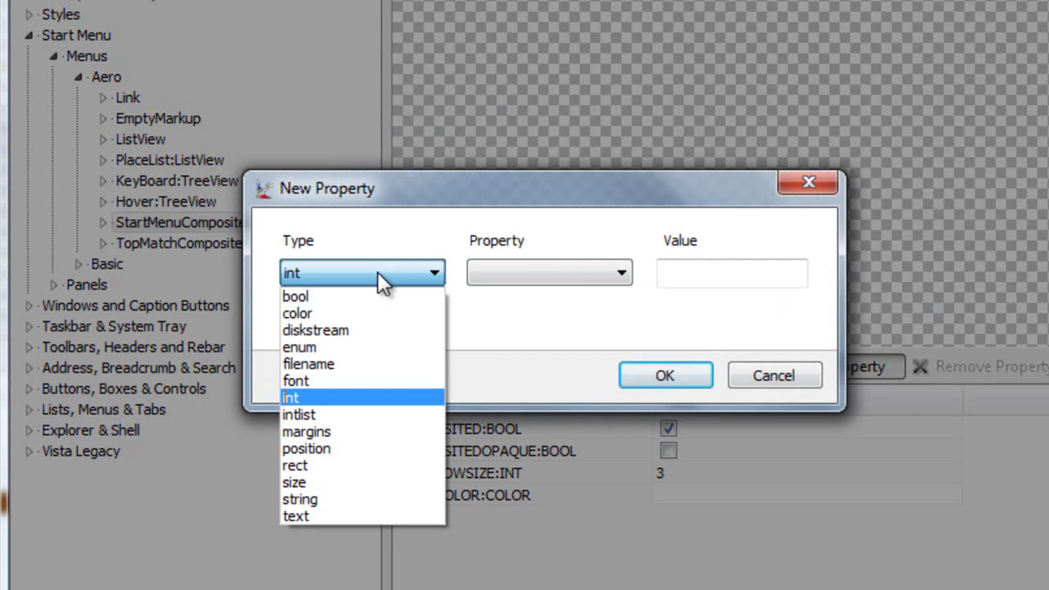
pyautogui.press('Return')
pyautogui.click(569, 272)
pyautogui.press('g')
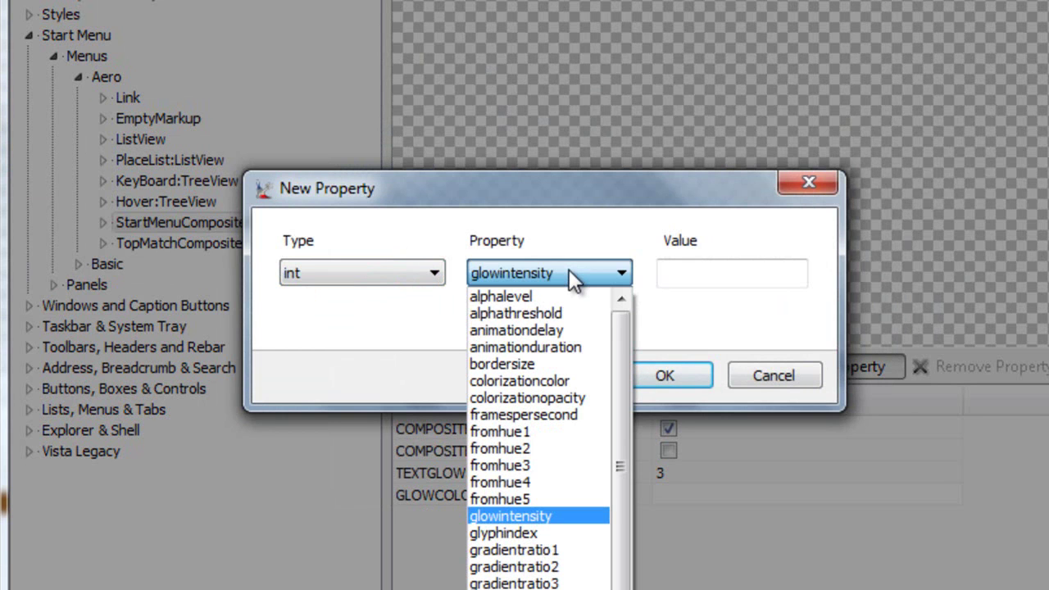
pyautogui.press('Return')
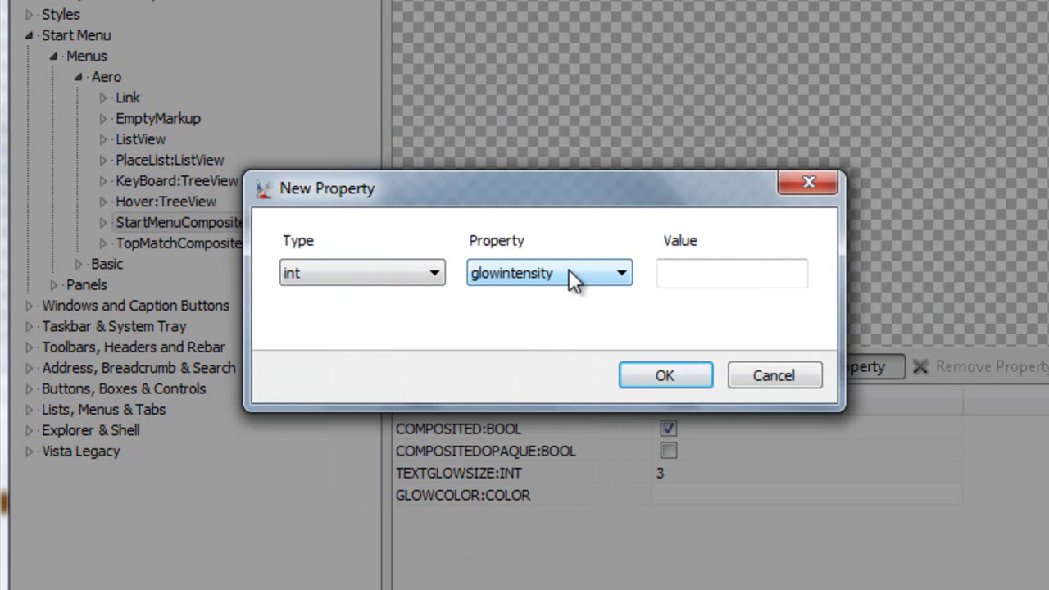
pyautogui.click(695, 272)
pyautogui.write('300')
pyautogui.click(676, 372)
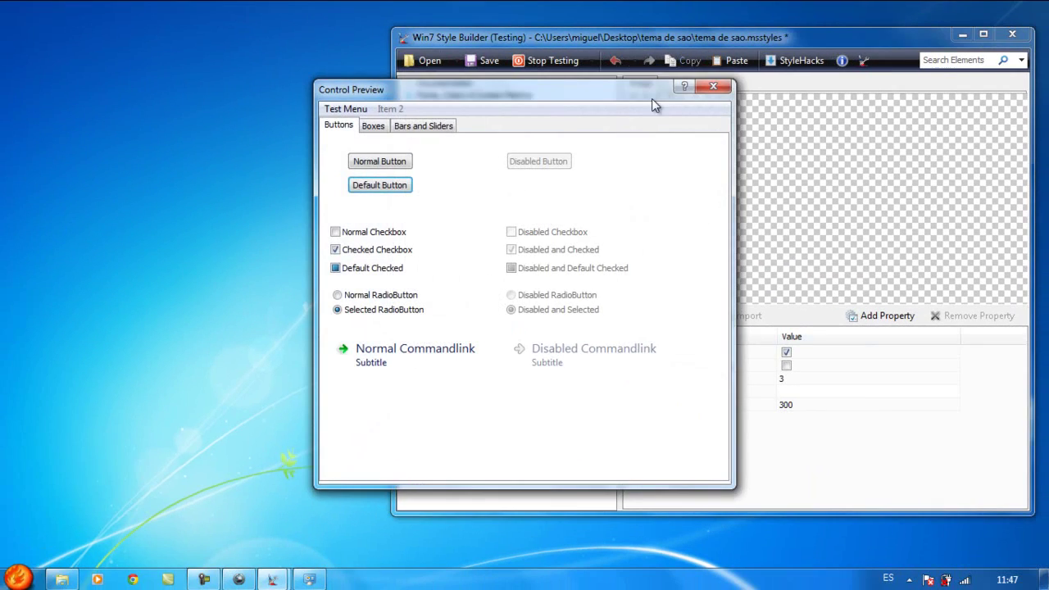
# Close the control preview of the style test and check the text glow in the Start menu's program list.
pyautogui.click(705, 87)
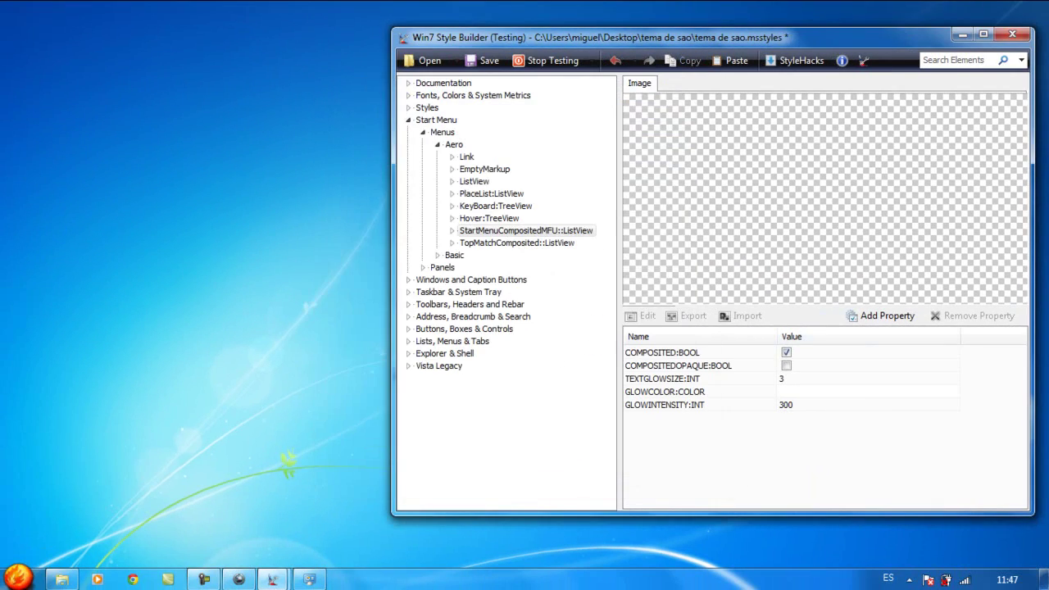
pyautogui.press('super')
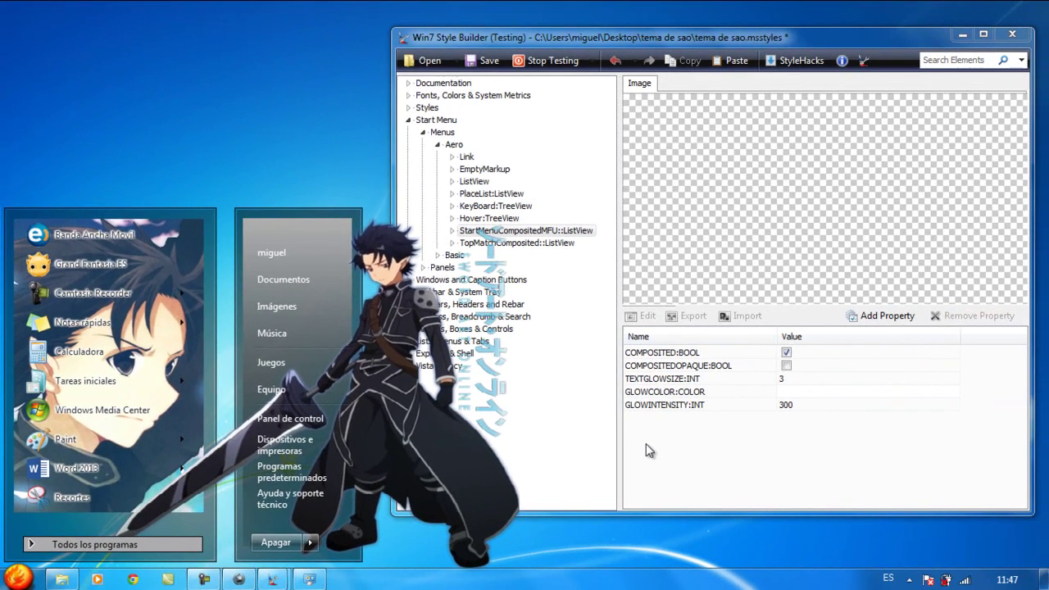
pyautogui.click(646, 444)
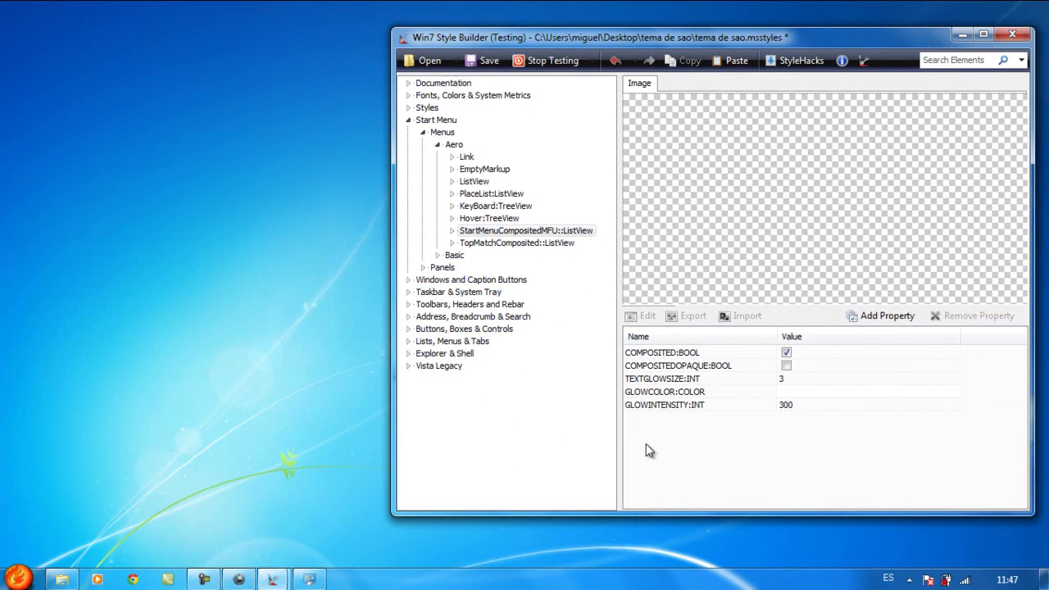
# Set the TEXTCOLOR of ProgramsList under Start Menu's Panels, Basic, to white.
pyautogui.click(438, 256)
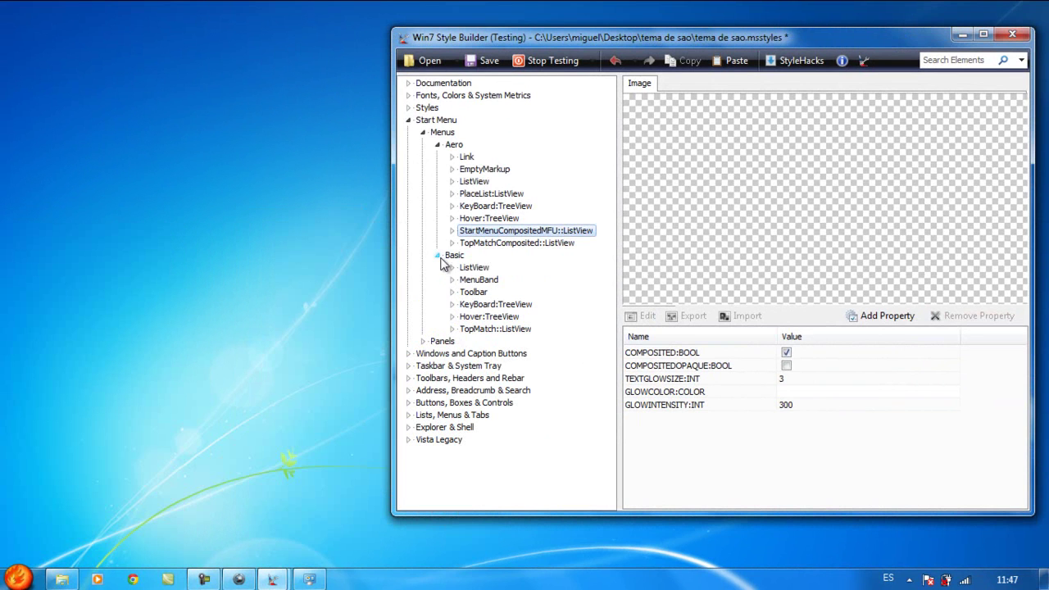
pyautogui.click(437, 255)
pyautogui.click(423, 267)
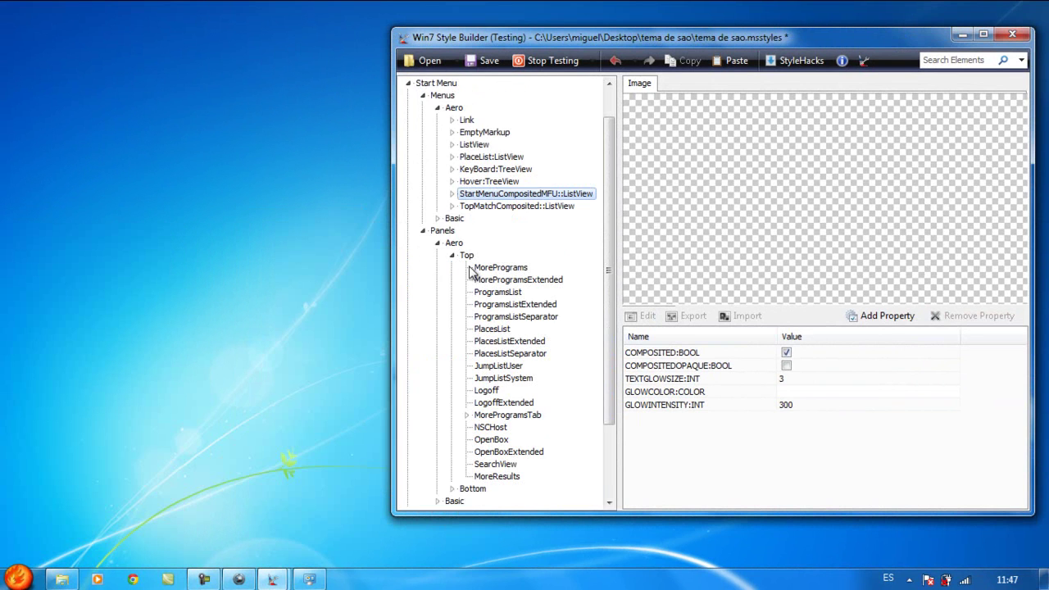
pyautogui.moveTo(613, 220); pyautogui.dragTo(599, 320)
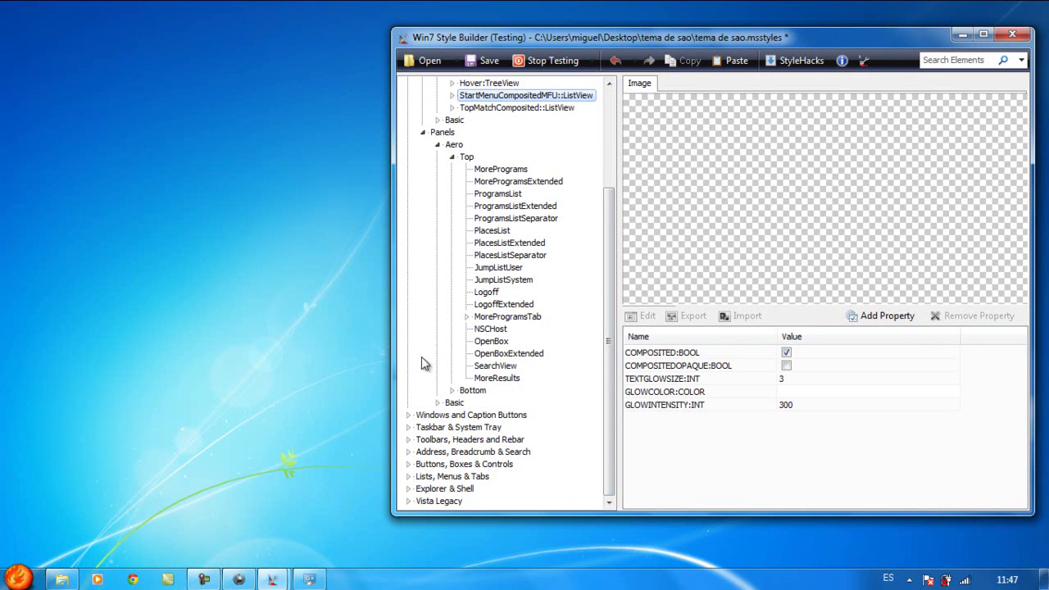
pyautogui.doubleClick(453, 402)
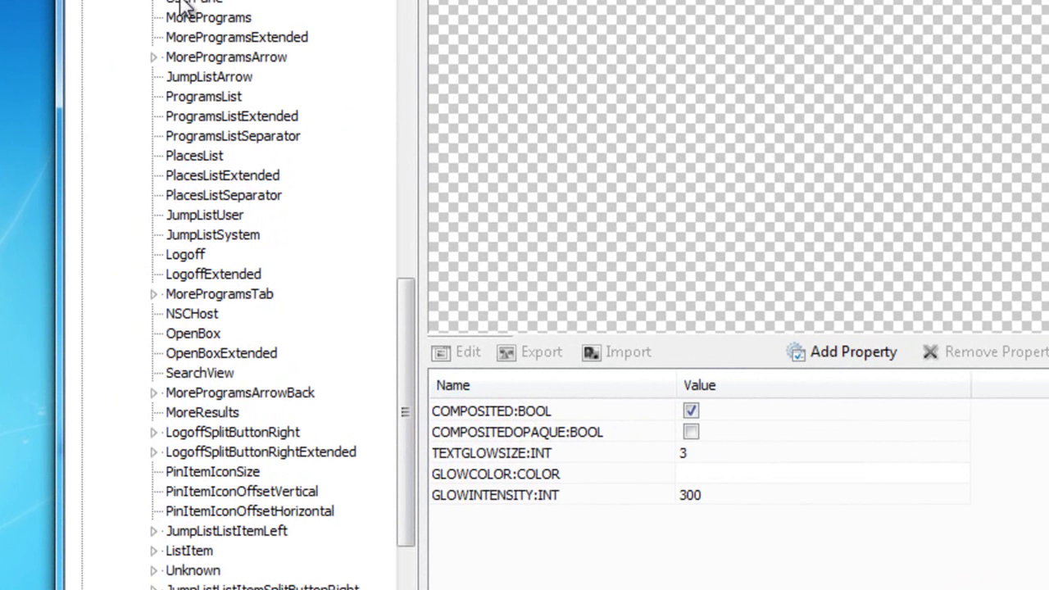
pyautogui.click(204, 97)
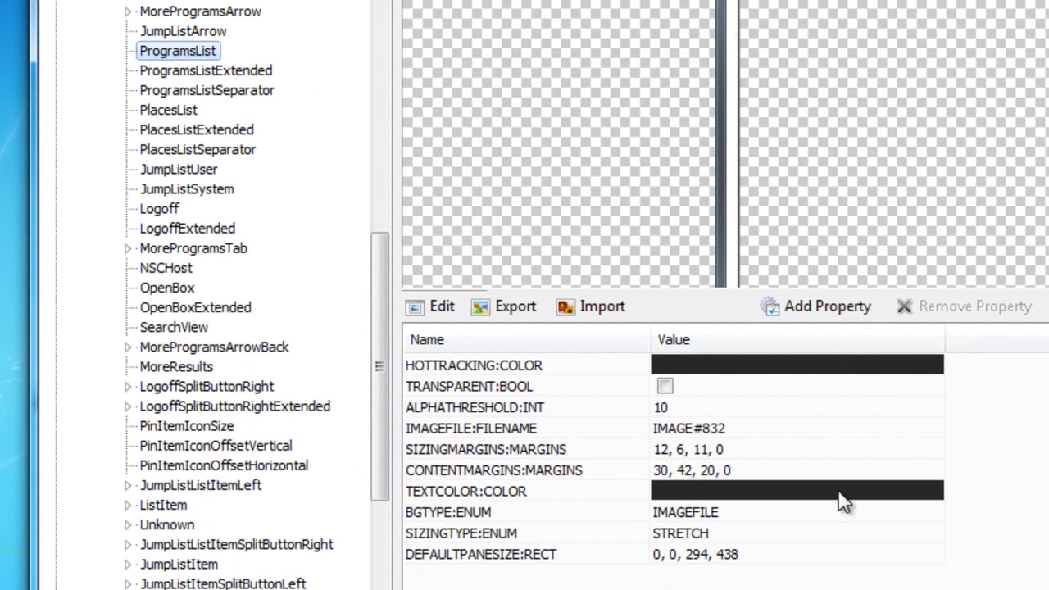
pyautogui.doubleClick(842, 491)
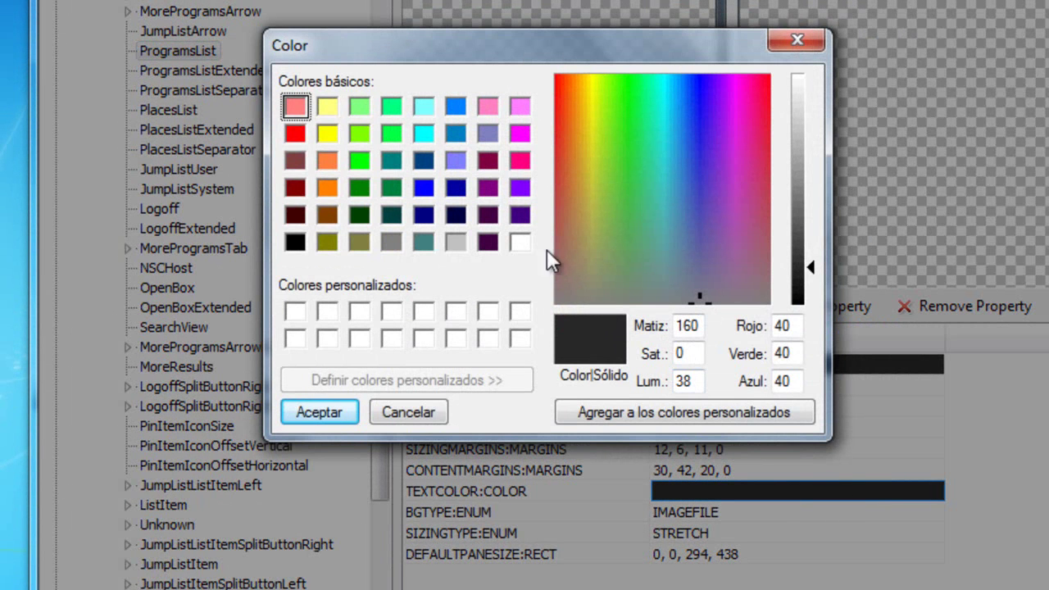
pyautogui.click(519, 241)
pyautogui.click(319, 412)
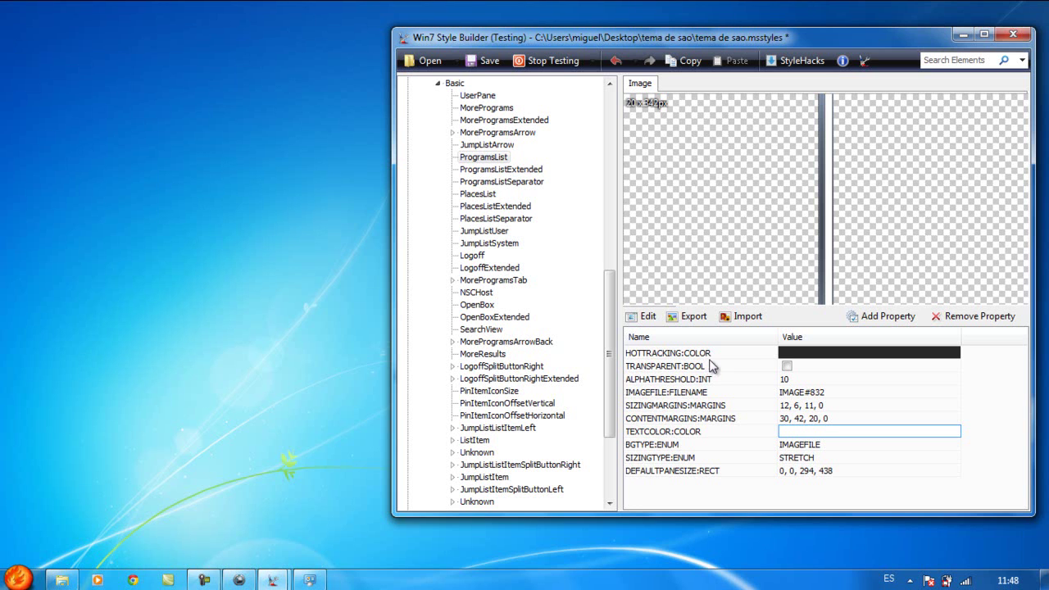
# Check the Start menu's program list and set the HOTTRACKING color of ProgramsList to white.
pyautogui.click(18, 578)
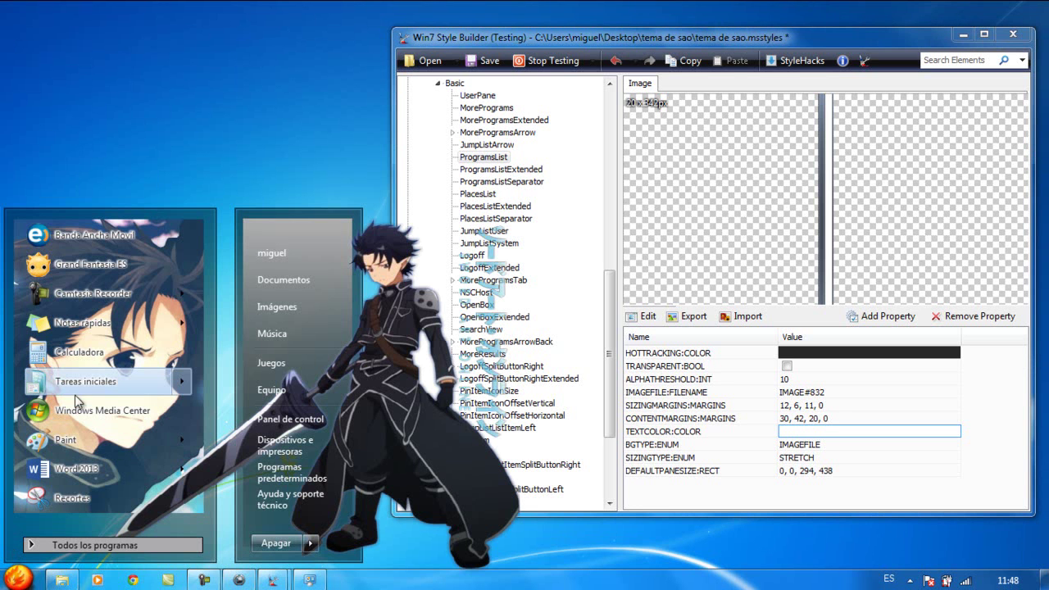
pyautogui.moveTo(90, 383)
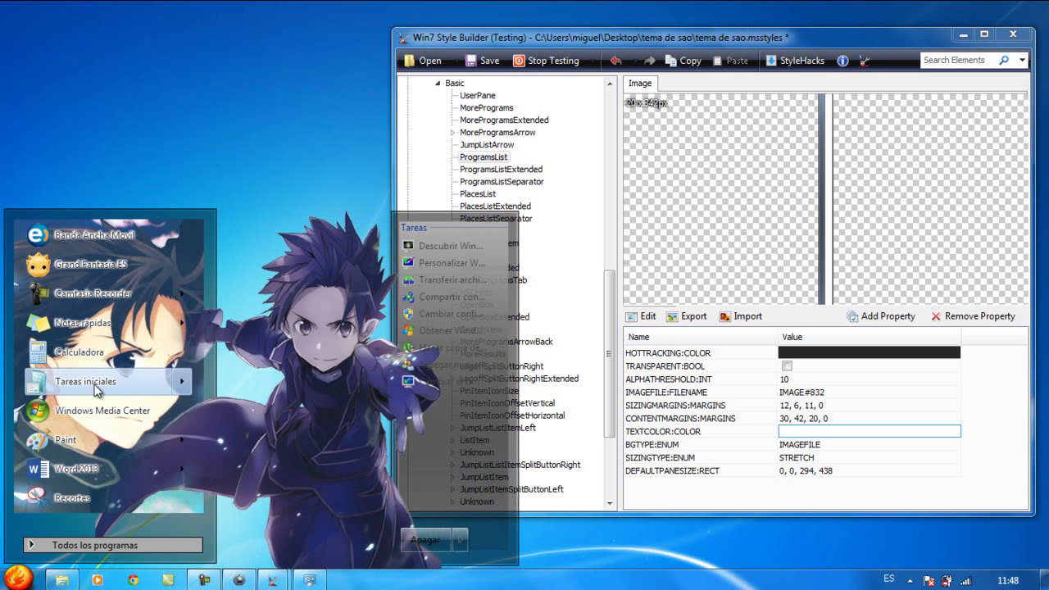
pyautogui.click(810, 360)
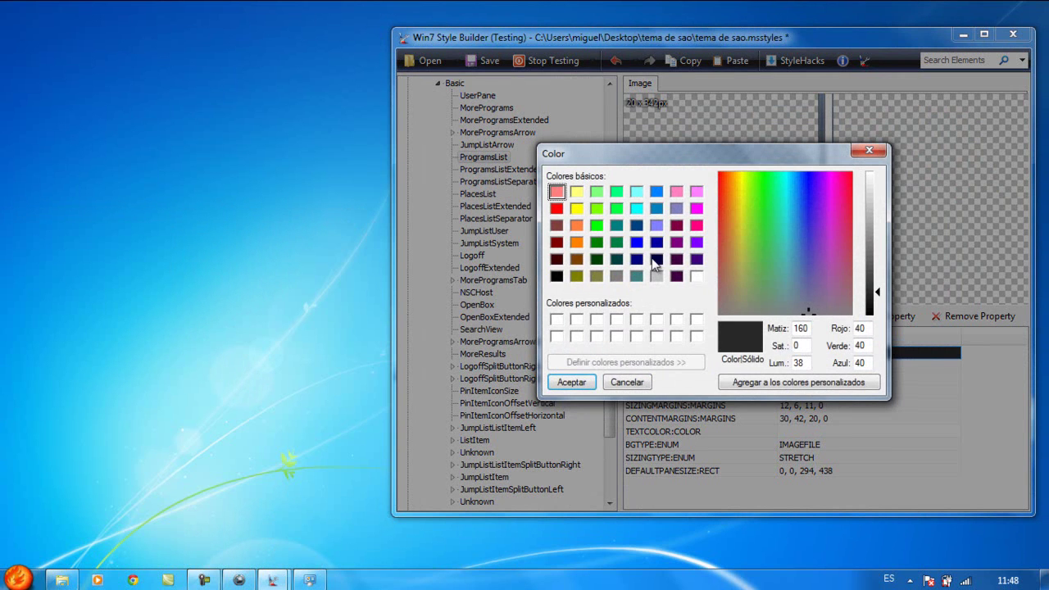
pyautogui.click(696, 276)
pyautogui.click(577, 380)
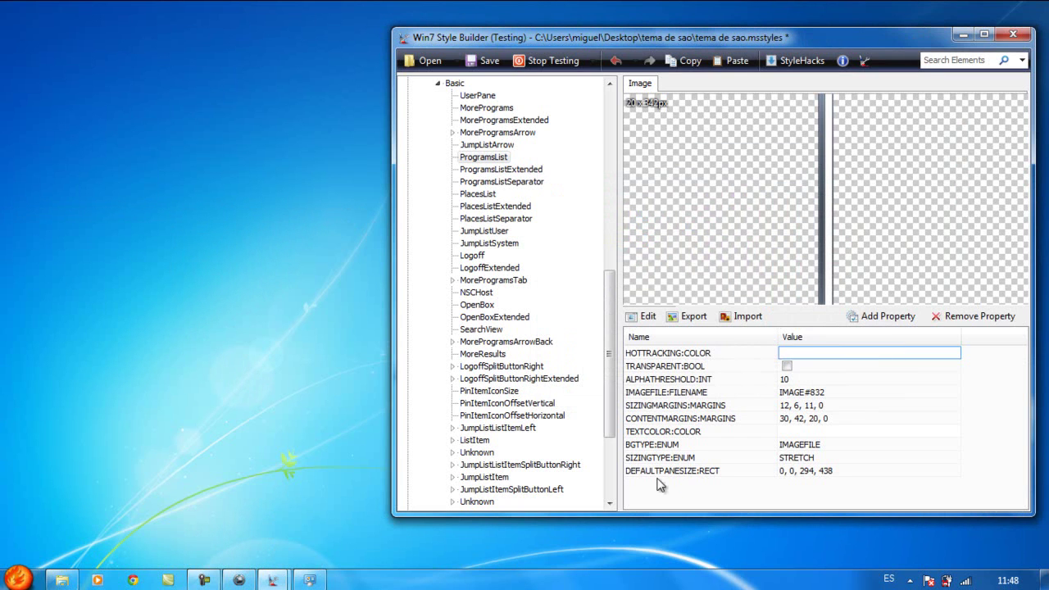
pyautogui.click(684, 498)
# Stop the style test and save the style over the tema de sao file in the desktop folder tema de sao.
pyautogui.click(551, 64)
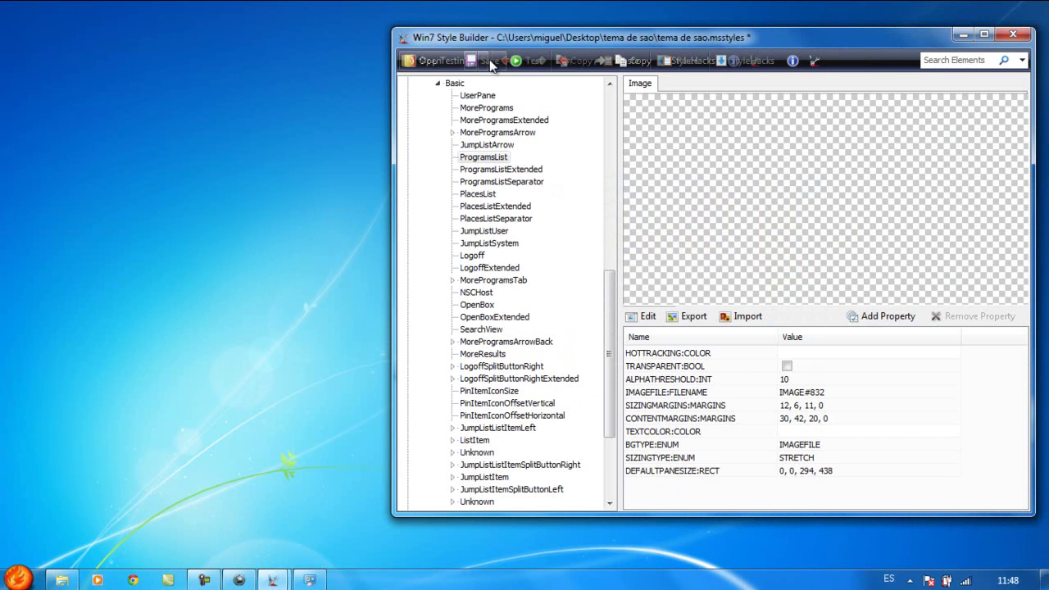
pyautogui.click(458, 60)
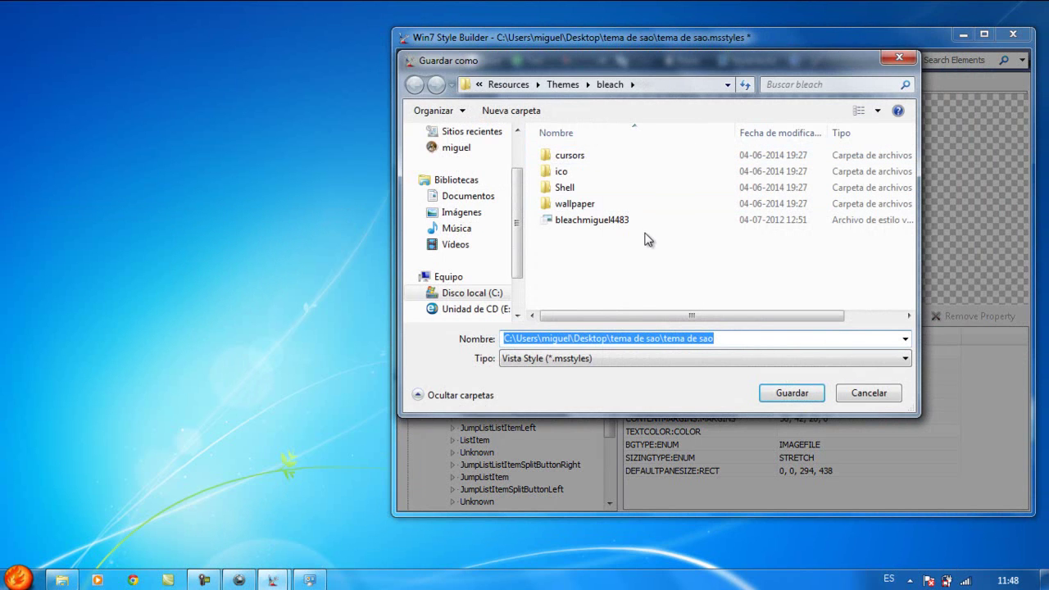
pyautogui.scroll(3, 519, 139)
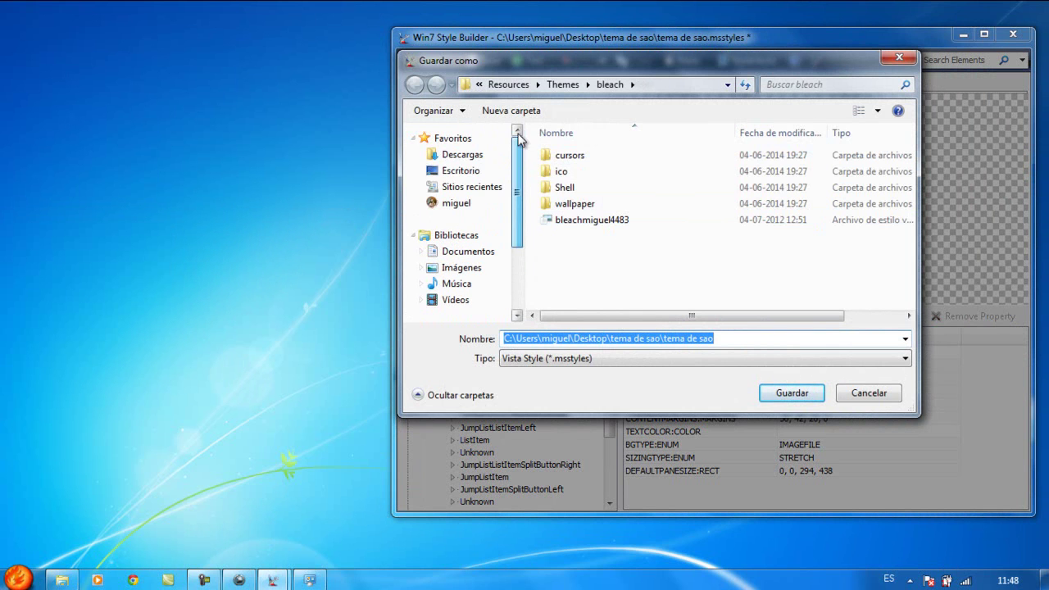
pyautogui.click(474, 171)
pyautogui.moveTo(907, 174); pyautogui.dragTo(908, 273)
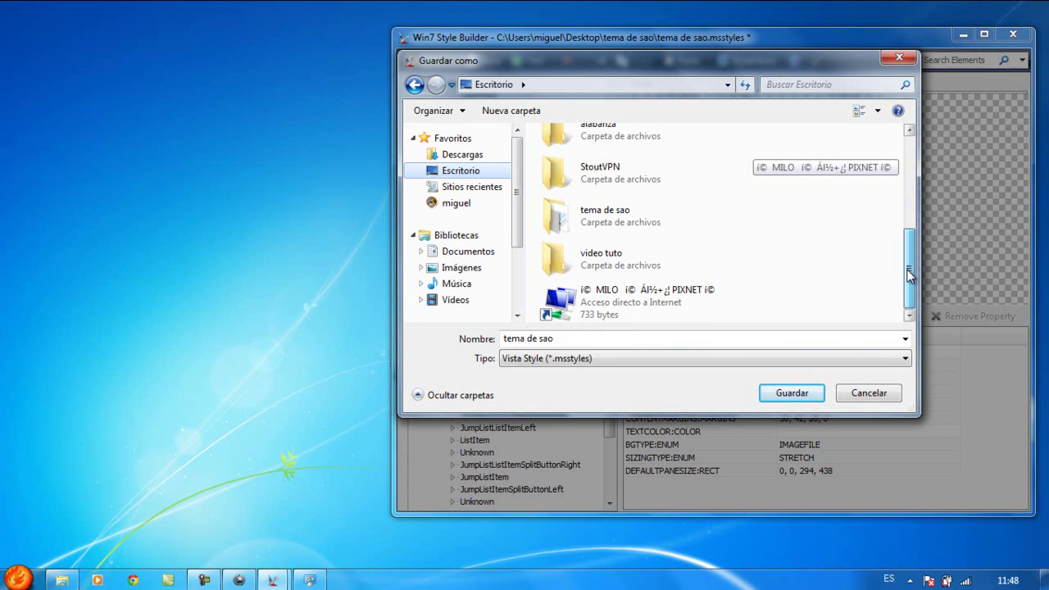
pyautogui.doubleClick(661, 206)
pyautogui.doubleClick(846, 174)
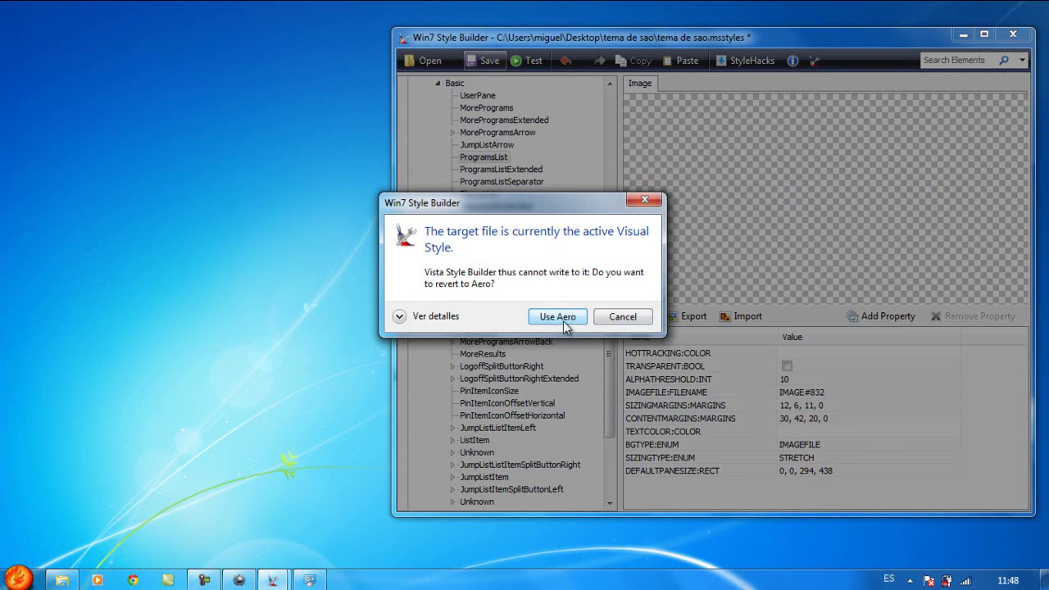
# Revert to Aero for the save, apply the compiled visual style and check the program list in the Start menu.
pyautogui.click(563, 320)
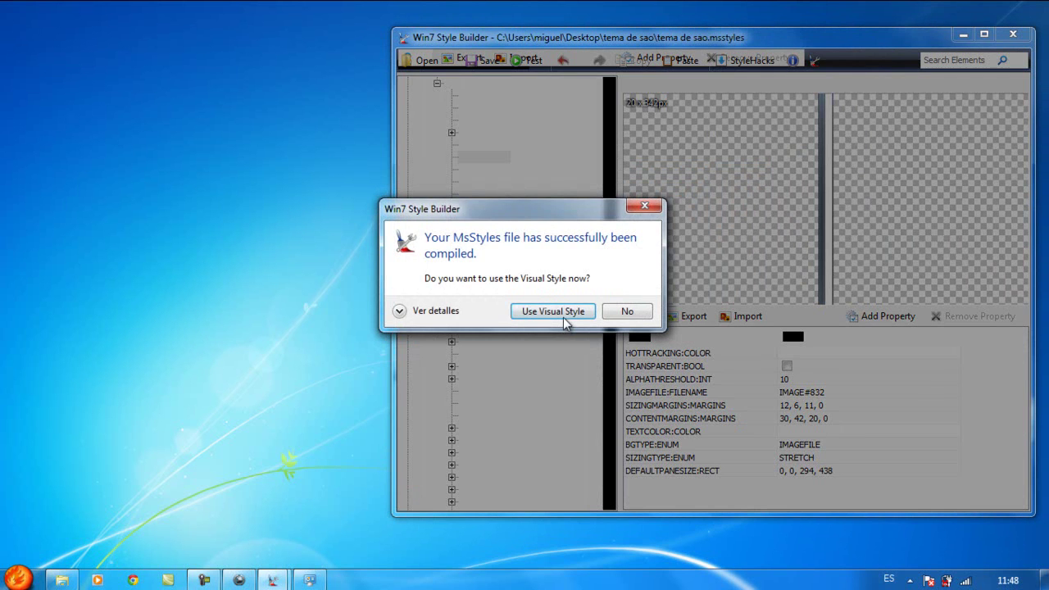
pyautogui.click(563, 317)
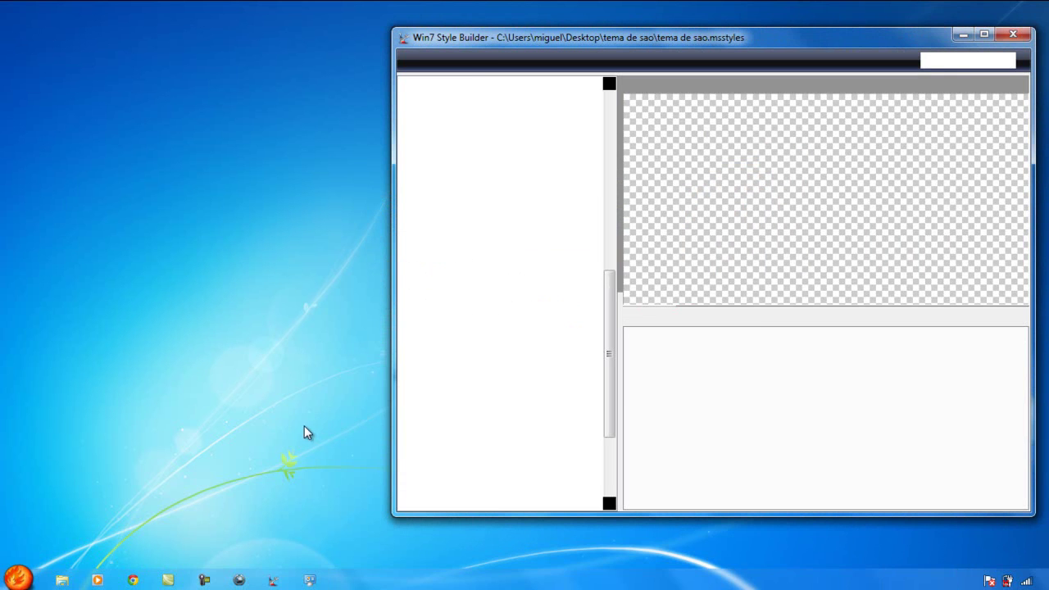
pyautogui.click(18, 578)
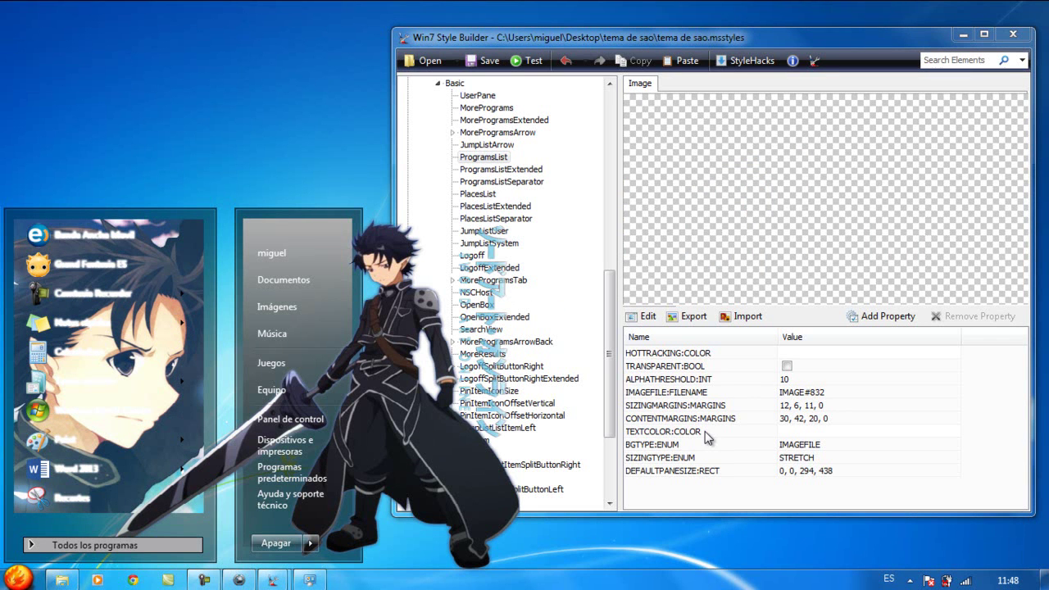
# Set the GLOWCOLOR of StartMenuCompositedMFU::ListView under Start Menu's Menus, Aero, to gray (128, 128, 128).
pyautogui.moveTo(609, 372); pyautogui.dragTo(609, 166)
pyautogui.click(490, 244)
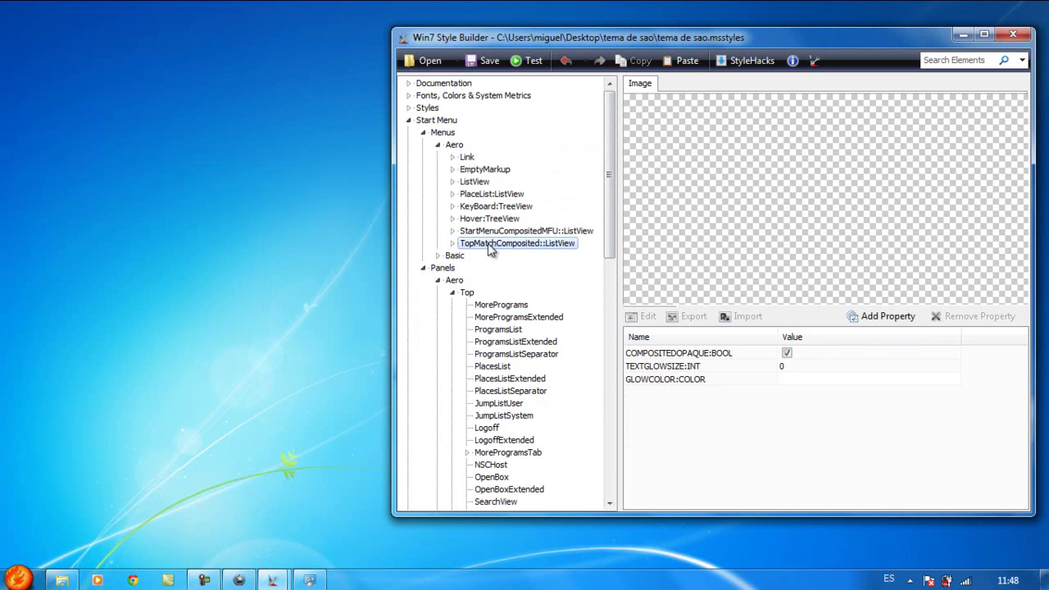
pyautogui.click(528, 232)
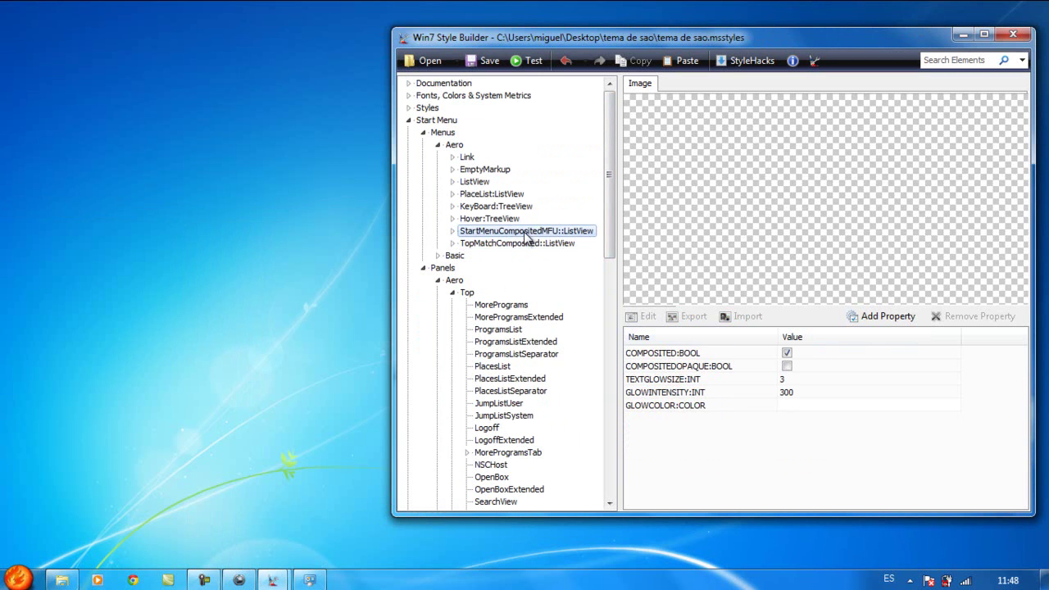
pyautogui.click(803, 406)
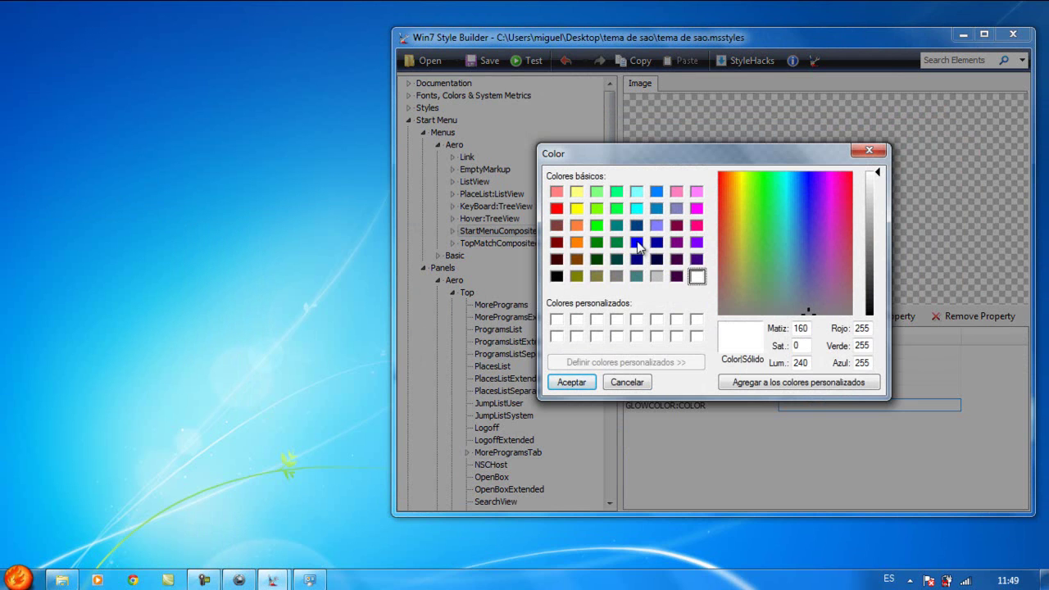
pyautogui.click(637, 243)
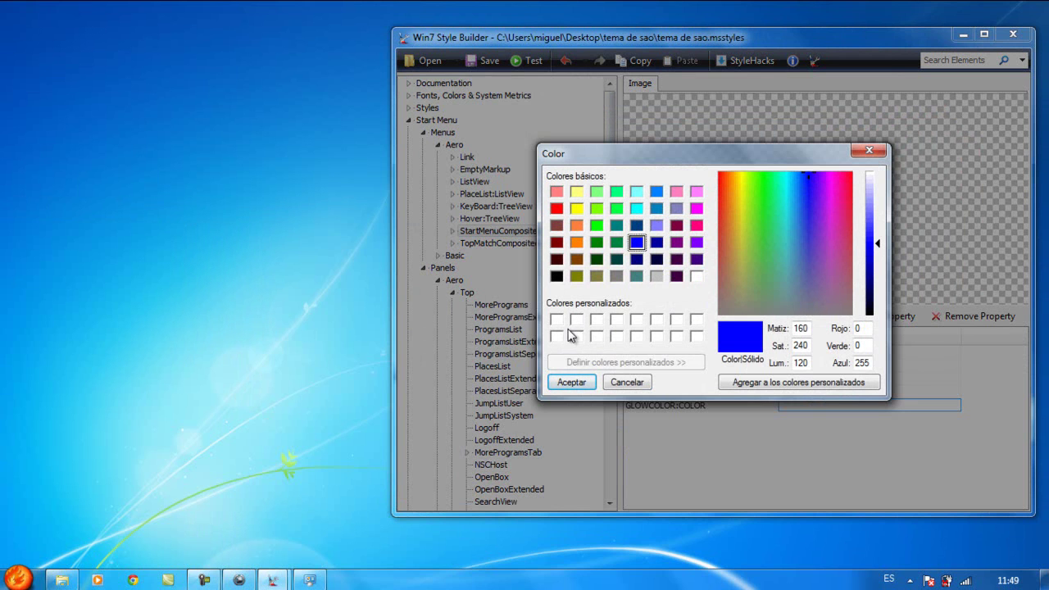
pyautogui.click(616, 276)
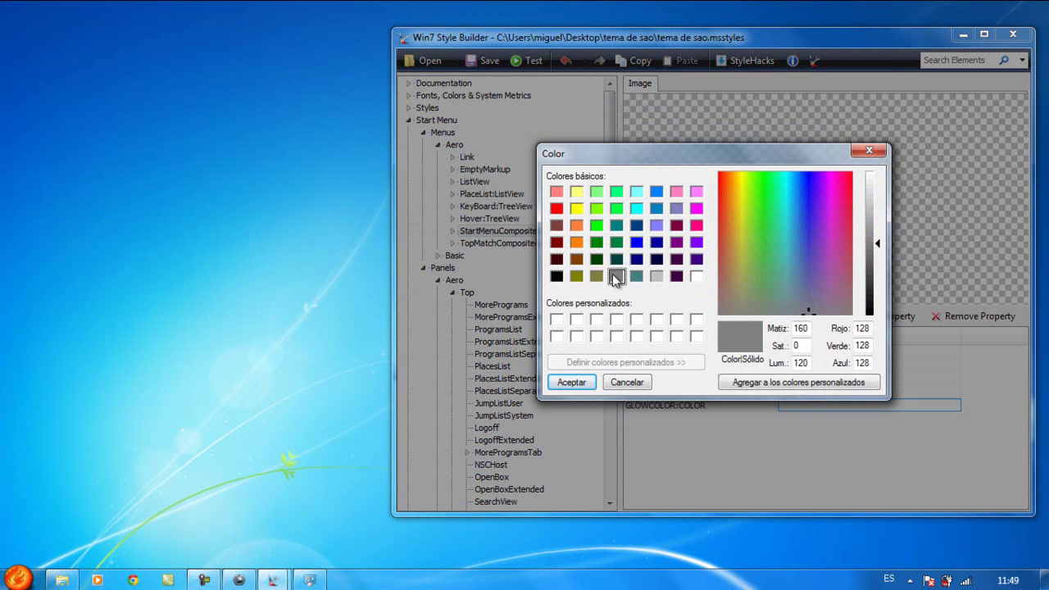
pyautogui.click(571, 382)
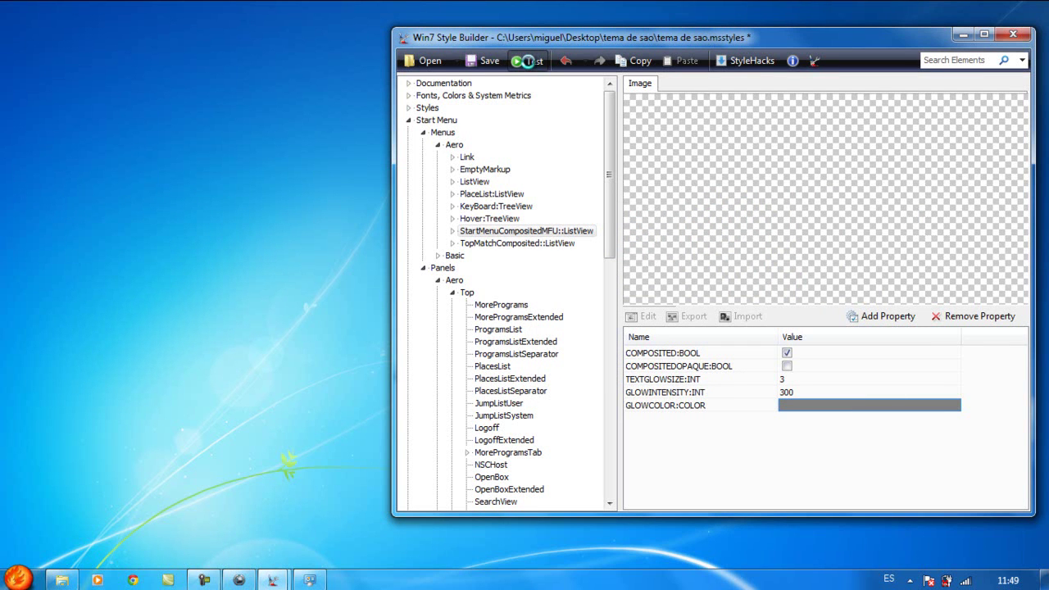
# Test the style, dismiss the control preview and check the program list's text glow in the Start menu.
pyautogui.click(528, 62)
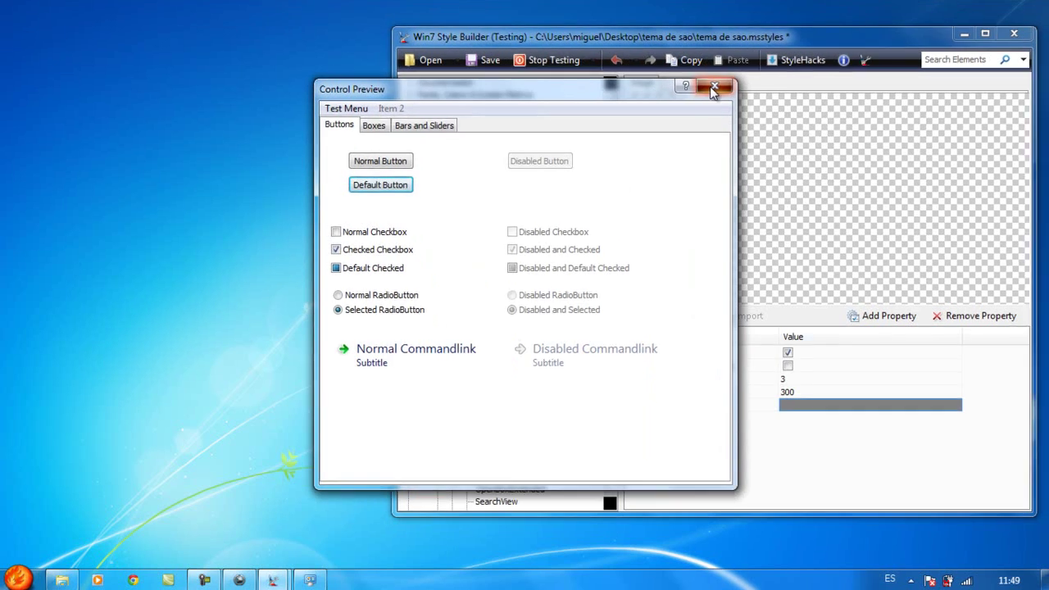
pyautogui.click(701, 87)
pyautogui.click(15, 582)
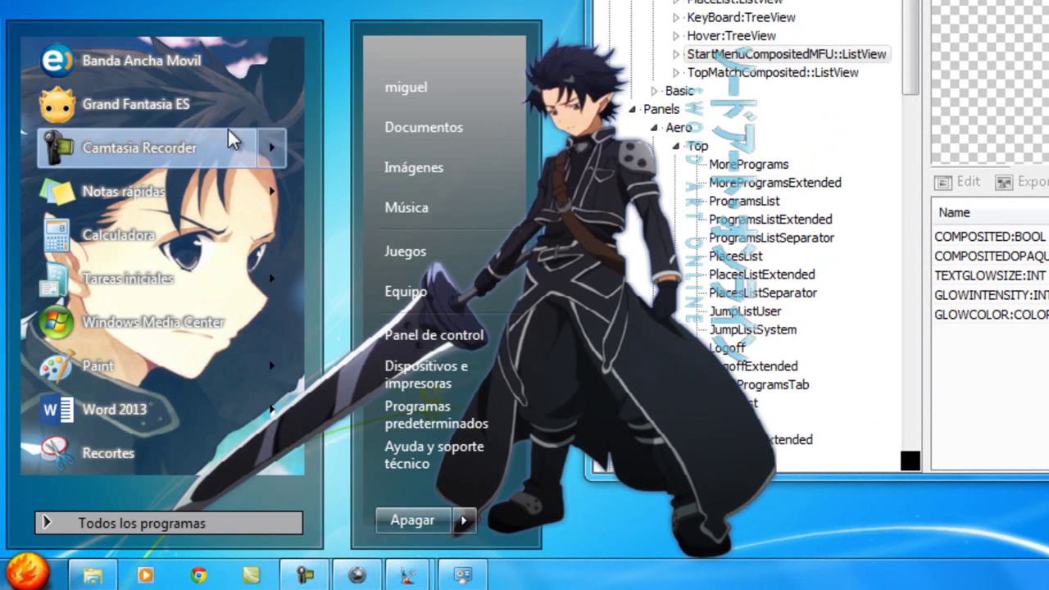
# Set the TEXTGLOWSIZE of StartMenuCompositedMFU::ListView to 10, retest the style and check the text glow in the Start menu.
pyautogui.click(875, 339)
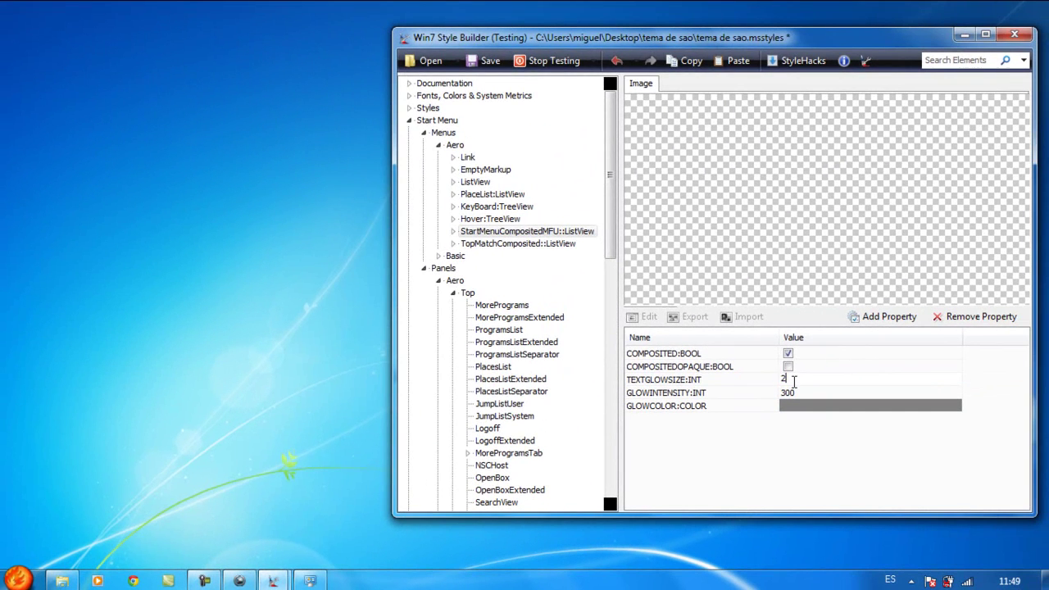
pyautogui.click(744, 463)
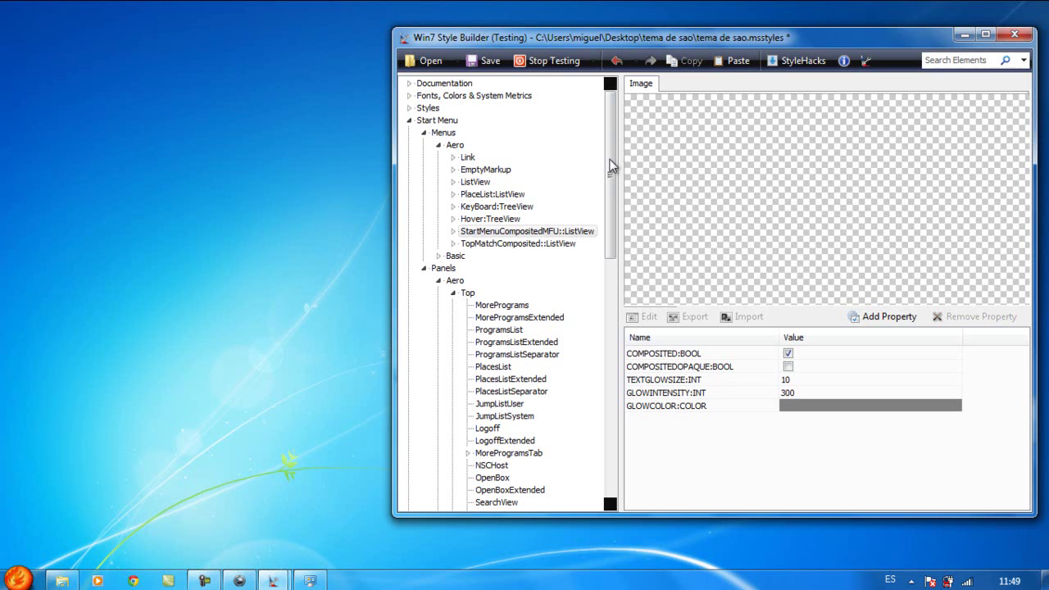
pyautogui.click(548, 57)
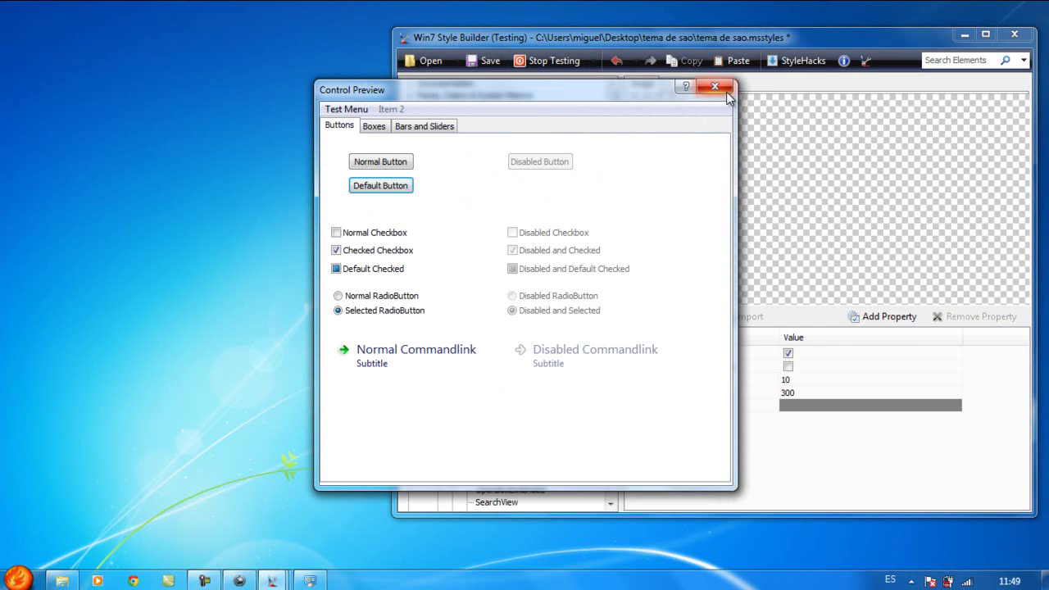
pyautogui.click(715, 87)
pyautogui.click(16, 579)
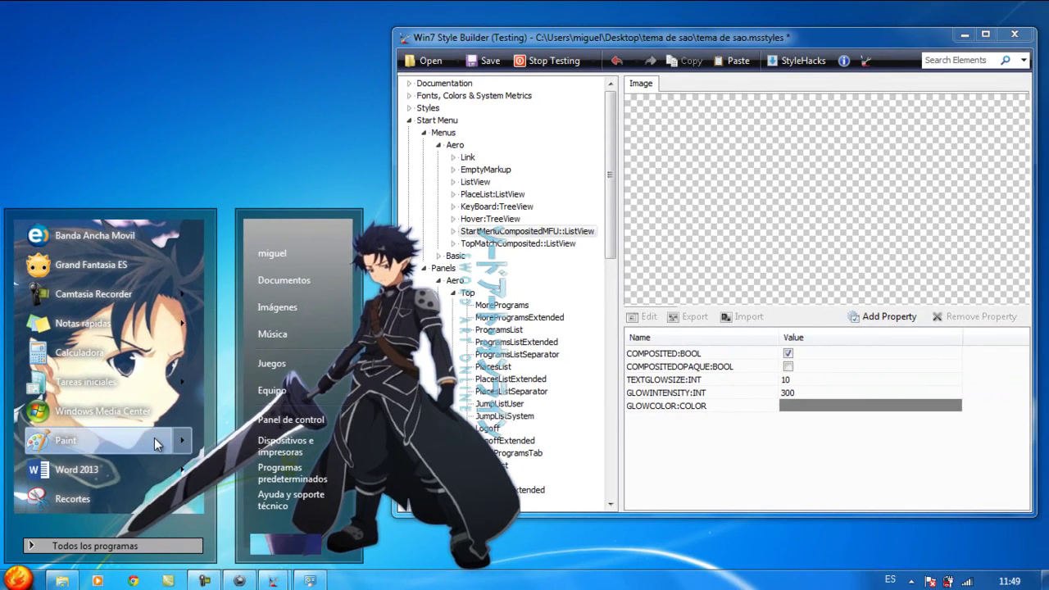
pyautogui.moveTo(193, 399)
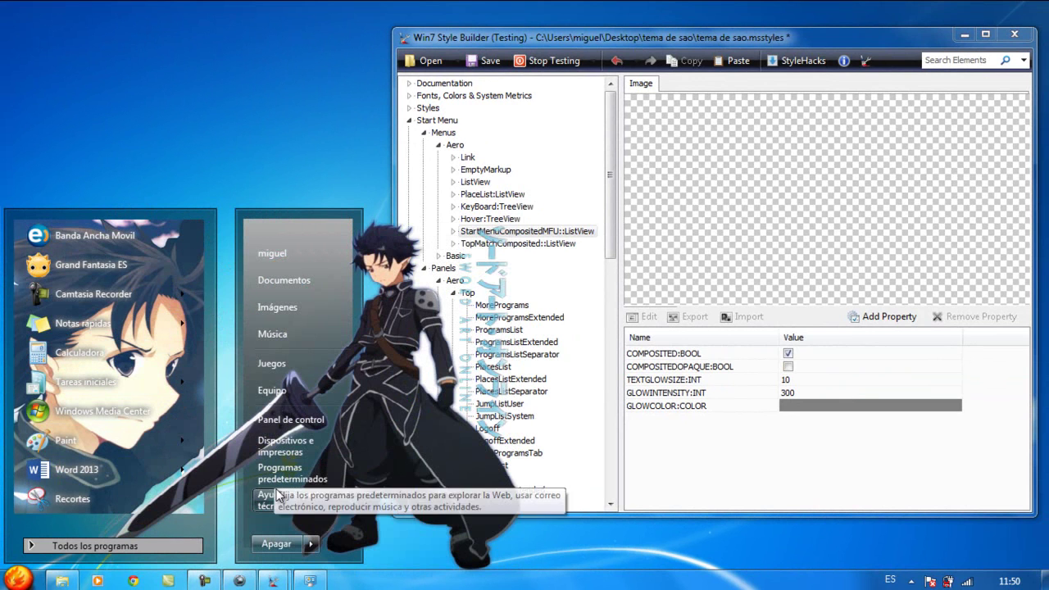
pyautogui.click(720, 482)
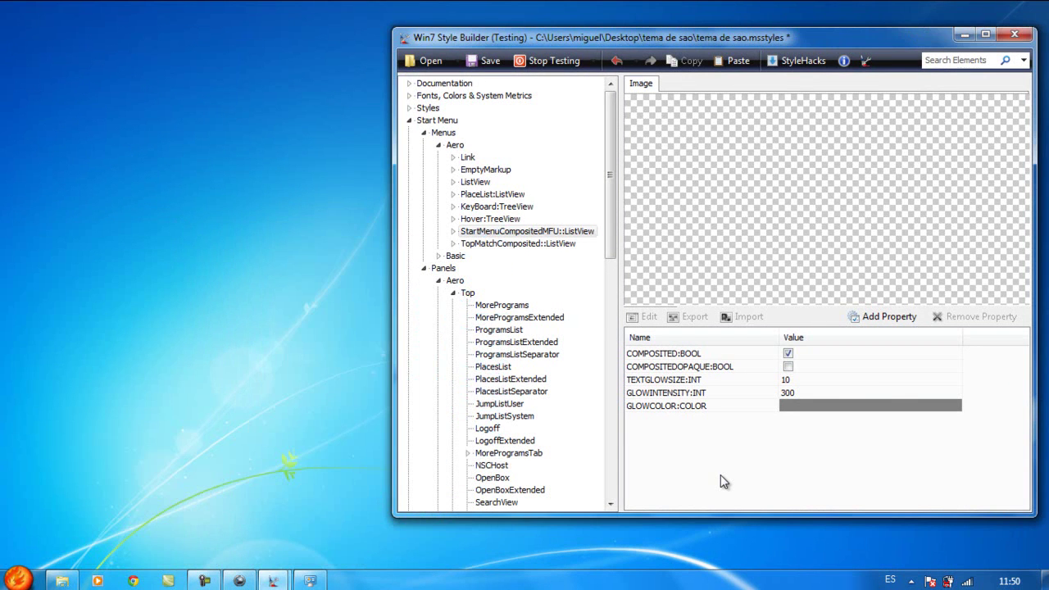
# Set the TEXTGLOWSIZE of TopMatchComposited::ListView under Start Menu's Menus, Aero, to 10.
pyautogui.click(563, 246)
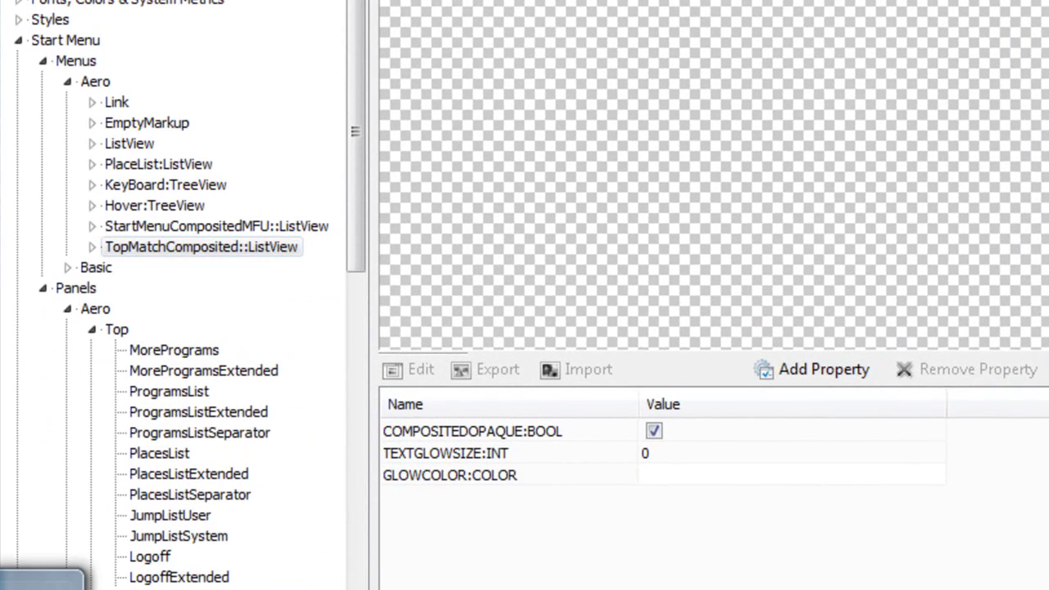
pyautogui.hotkey('alt', 'Tab')
pyautogui.click(64, 461)
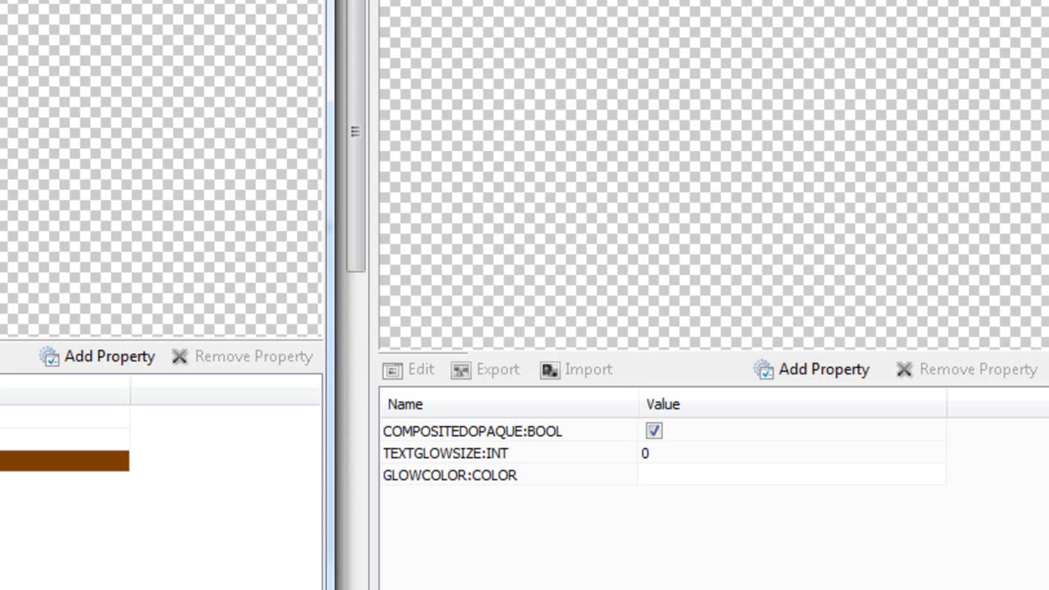
pyautogui.hotkey('alt', 'Tab')
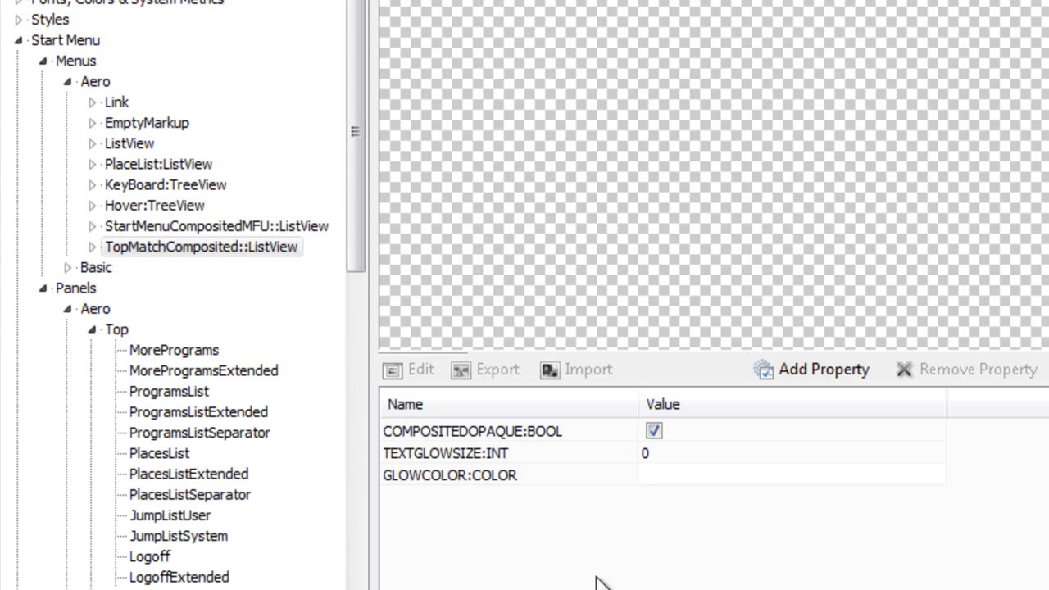
pyautogui.click(689, 453)
pyautogui.doubleClick(690, 453)
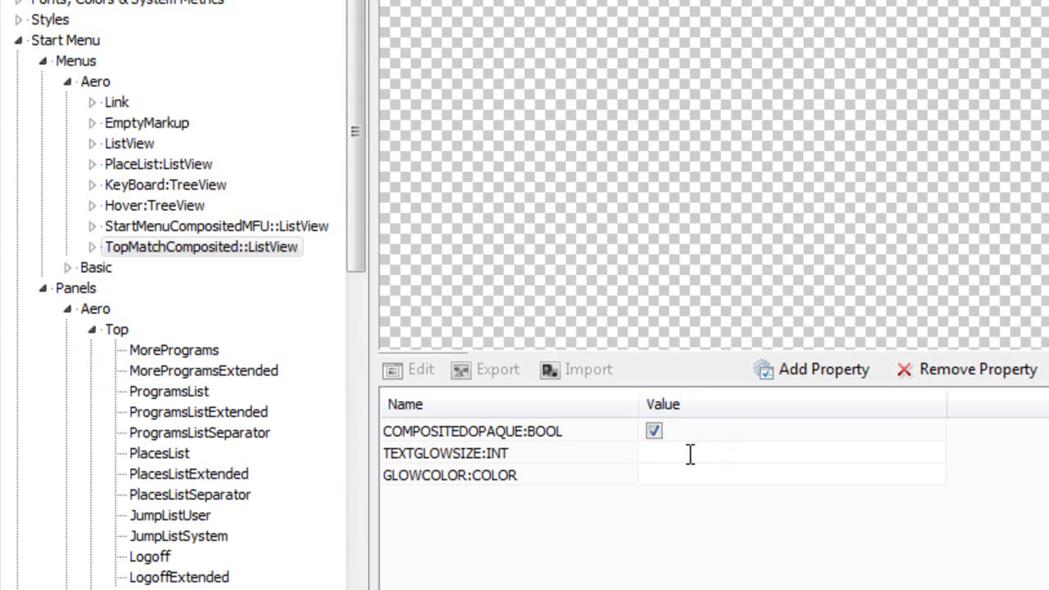
# Set the GLOWCOLOR of TopMatchComposited::ListView to gray (128, 128, 128).
pyautogui.click(657, 476)
pyautogui.click(658, 476)
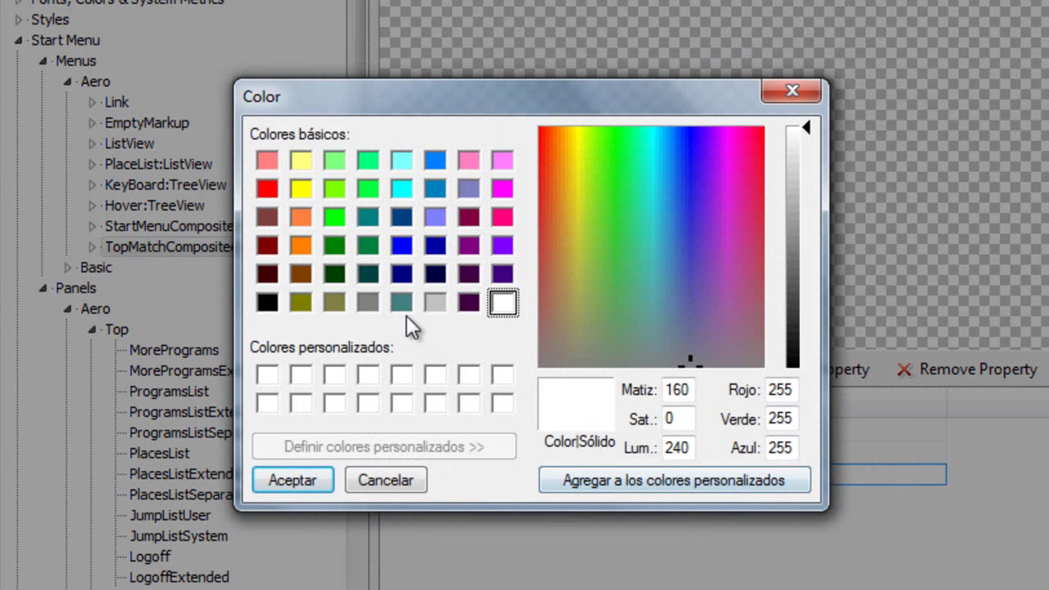
pyautogui.click(366, 303)
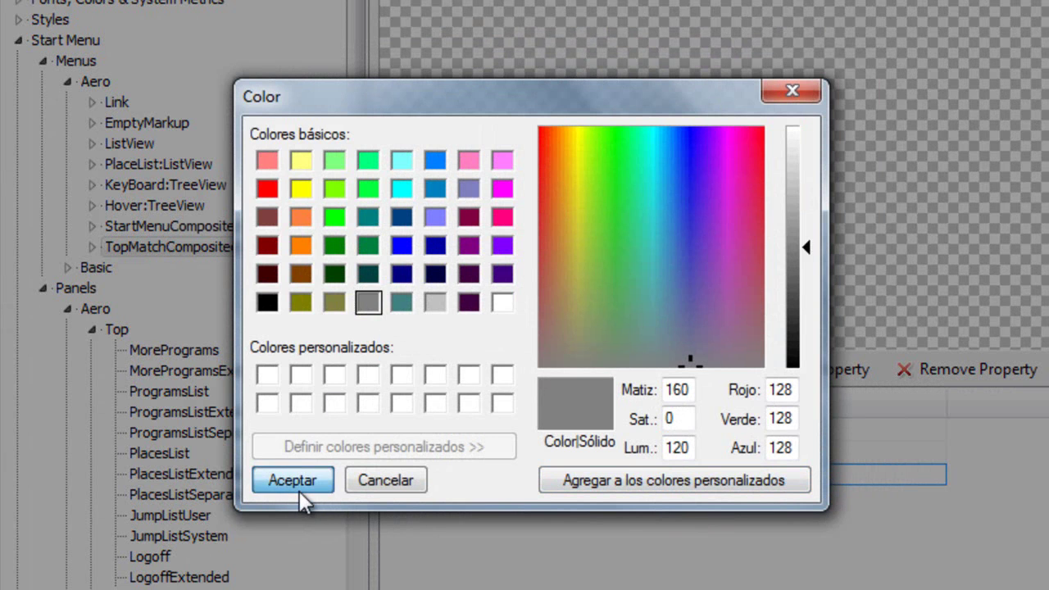
pyautogui.click(297, 484)
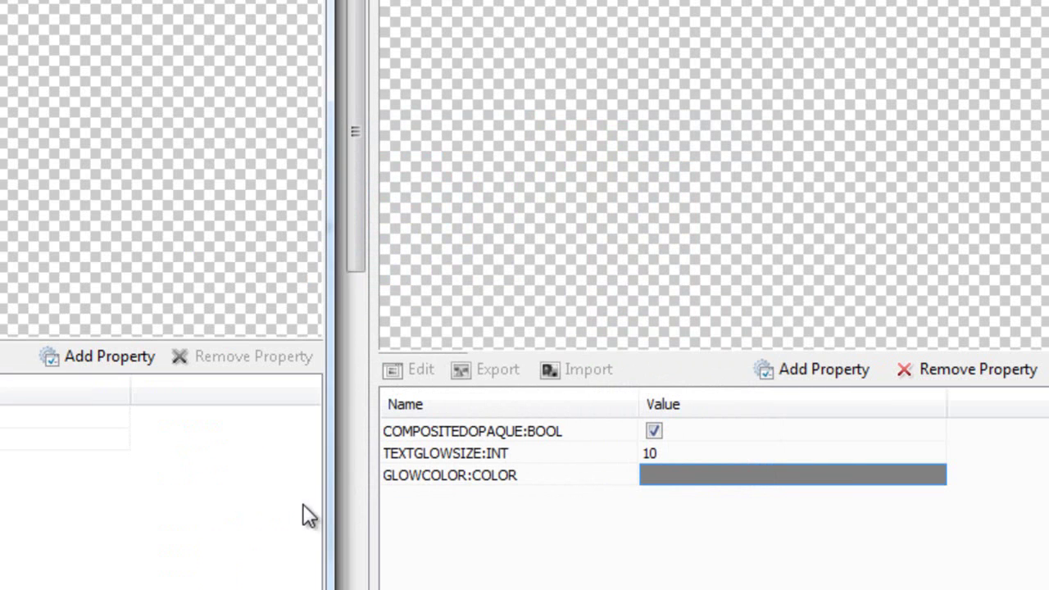
pyautogui.click(623, 586)
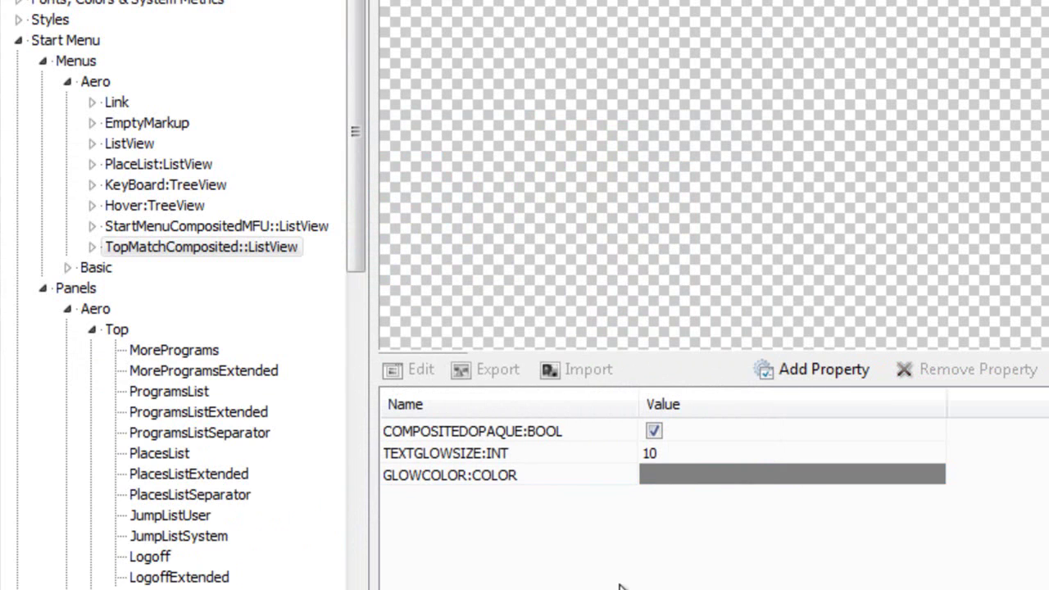
# Set the TEXTGLOWSIZE of Hover:TreeView under Start Menu's Menus, Aero, to 10.
pyautogui.click(195, 207)
pyautogui.click(660, 453)
pyautogui.press('BackSpace')
pyautogui.press('Return')
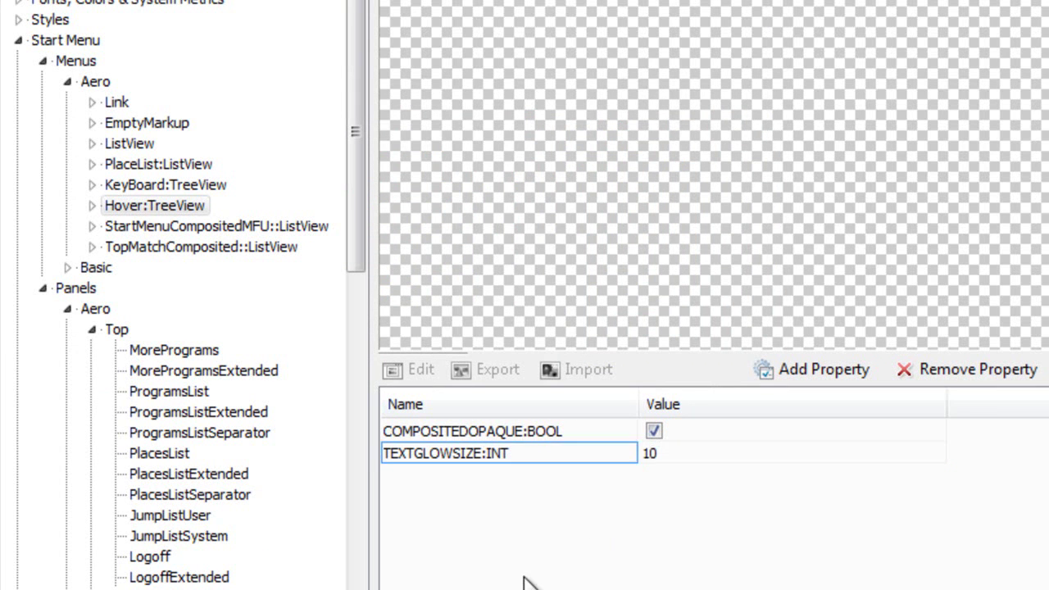
# Set the TEXTGLOWSIZE of KeyBoard:TreeView under Start Menu's Menus, Aero, to 10.
pyautogui.click(524, 583)
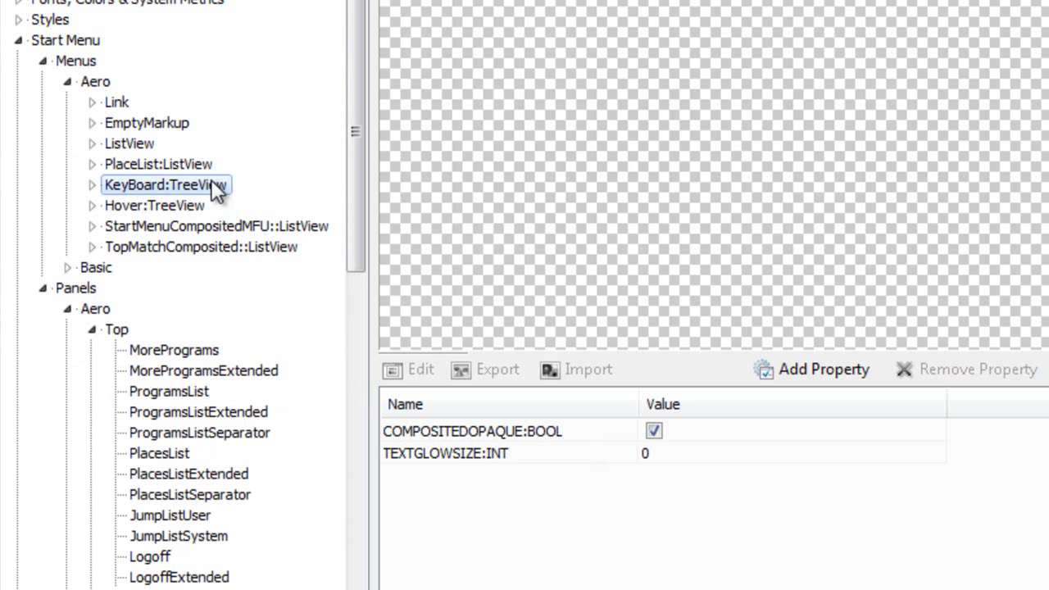
pyautogui.click(664, 455)
pyautogui.press('BackSpace')
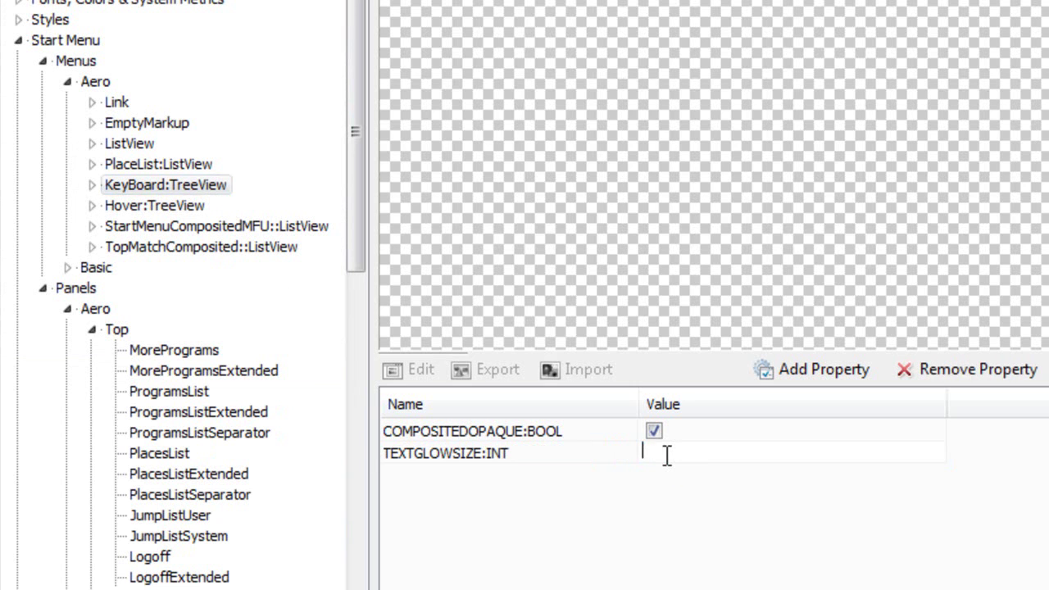
pyautogui.write('10')
pyautogui.click(582, 567)
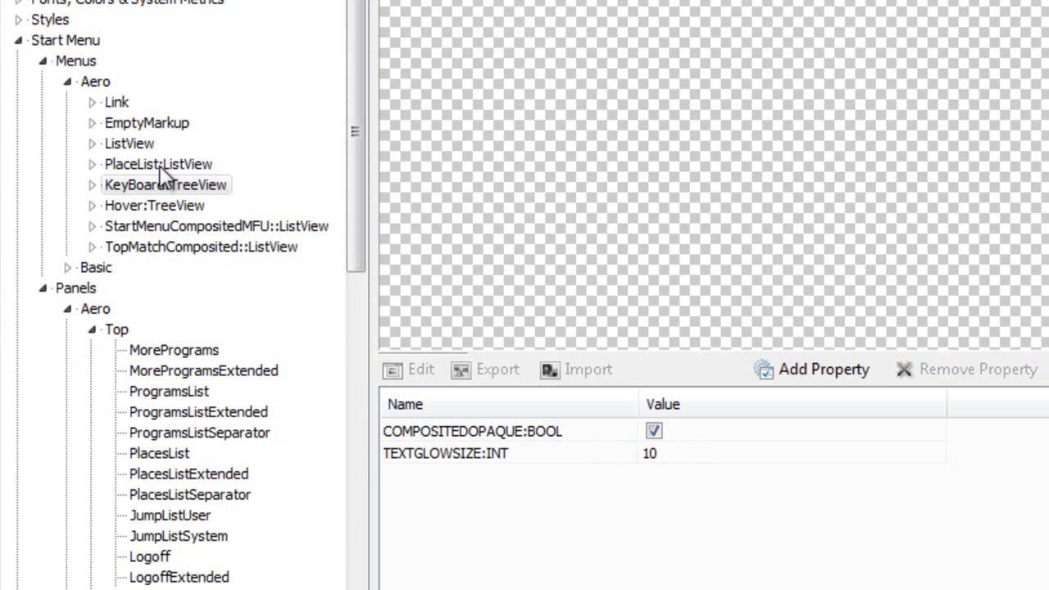
# Set the TEXTGLOWSIZE of PlaceList:ListView under Start Menu's Menus, Aero, to 10.
pyautogui.click(168, 163)
pyautogui.click(656, 453)
pyautogui.press('BackSpace')
pyautogui.click(627, 529)
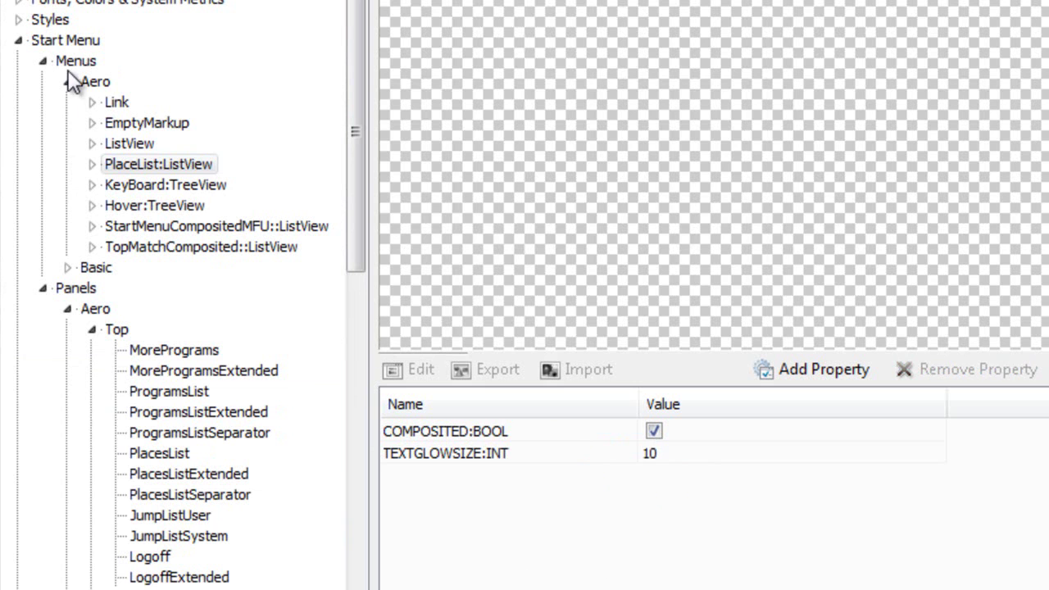
# Set the GLOWCOLOR of ListView under Start Menu's Menus, Aero, to gray and its TEXTGLOWSIZE to 10.
pyautogui.click(141, 141)
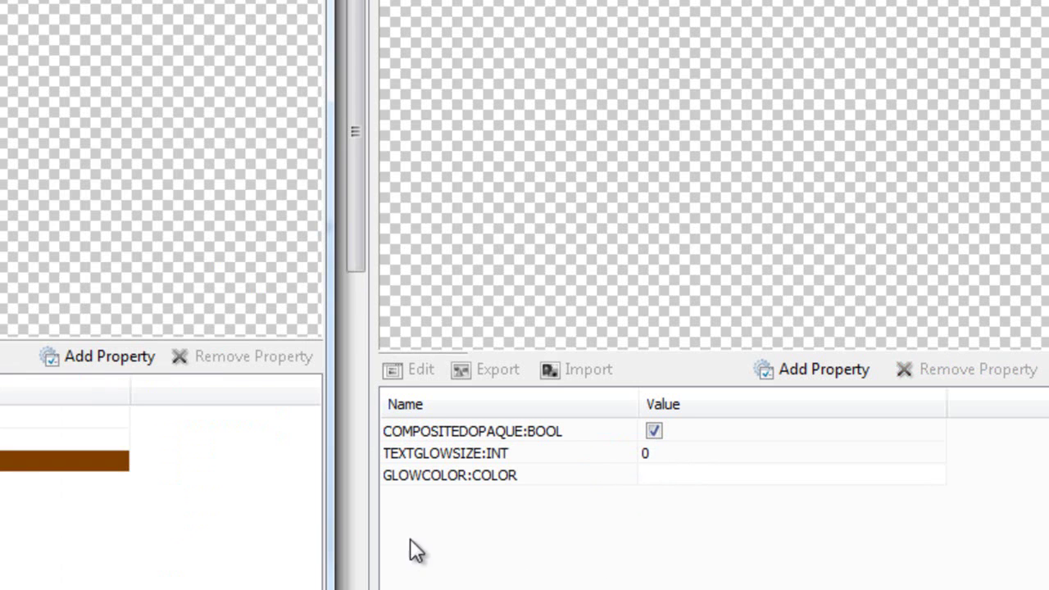
pyautogui.click(668, 475)
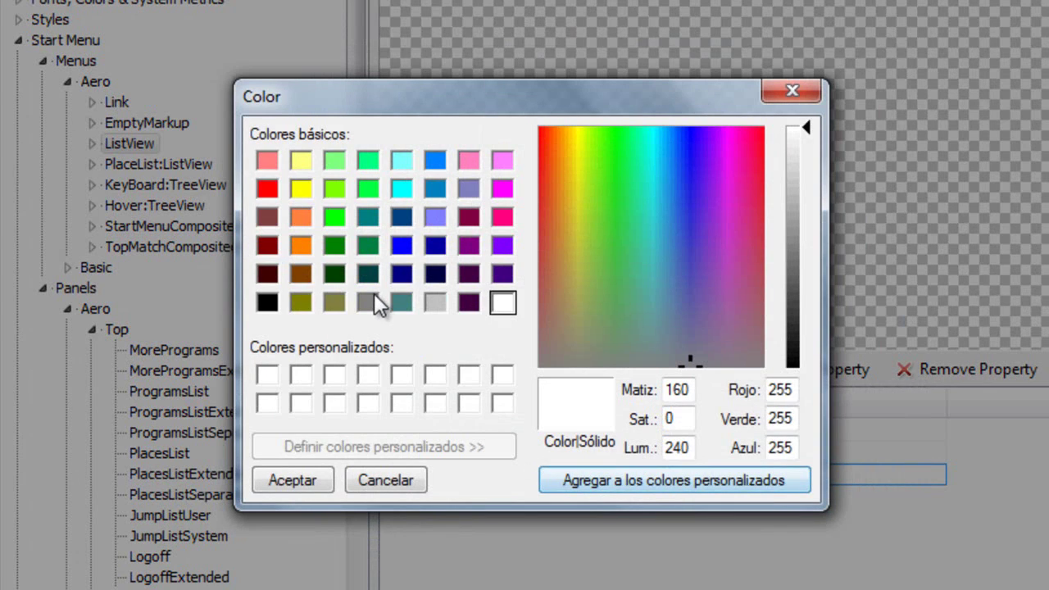
pyautogui.click(370, 300)
pyautogui.click(310, 481)
pyautogui.click(680, 450)
pyautogui.write('10')
pyautogui.press('Return')
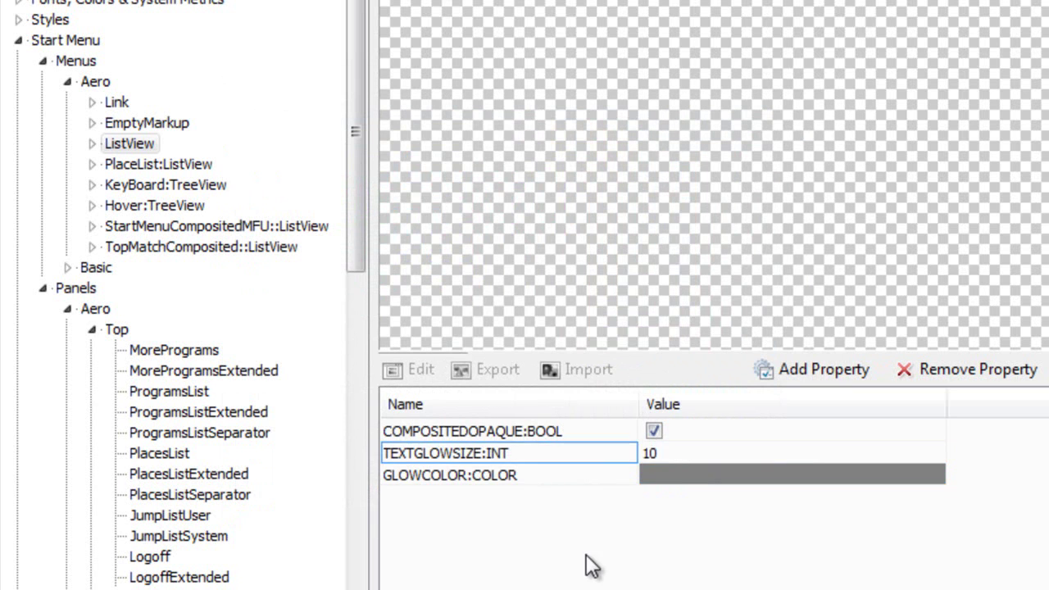
# Set the TEXTGLOWSIZE of EmptyMarkup under Start Menu's Menus, Aero, to 10.
pyautogui.click(169, 126)
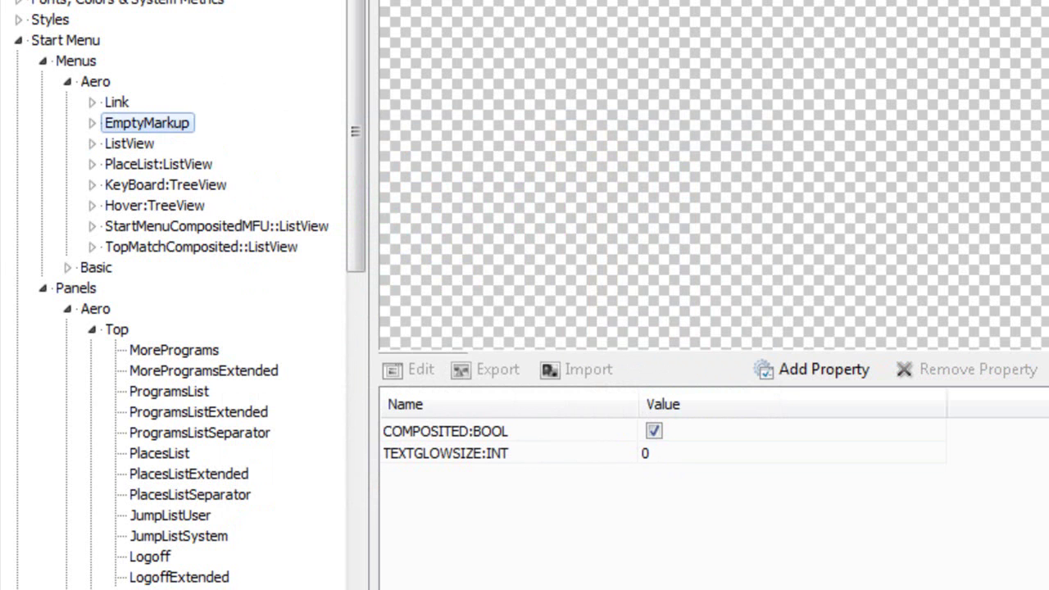
pyautogui.click(690, 456)
pyautogui.press('BackSpace')
pyautogui.write('10')
pyautogui.press('Return')
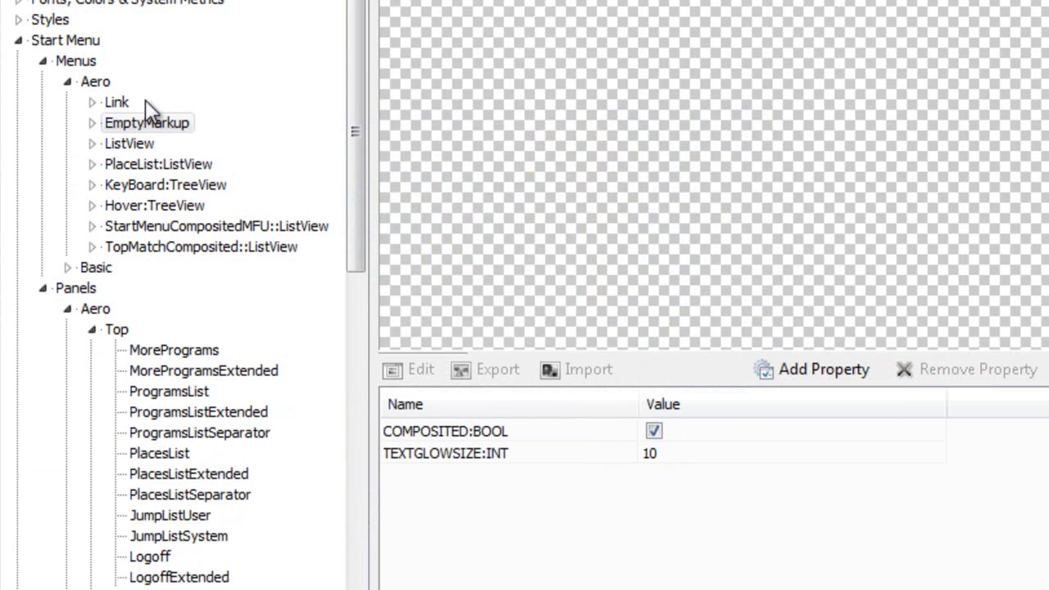
# Set the TEXTGLOWSIZE of Link under Start Menu's Menus, Aero, to 10.
pyautogui.click(116, 101)
pyautogui.click(693, 461)
pyautogui.write('1')
pyautogui.press('Return')
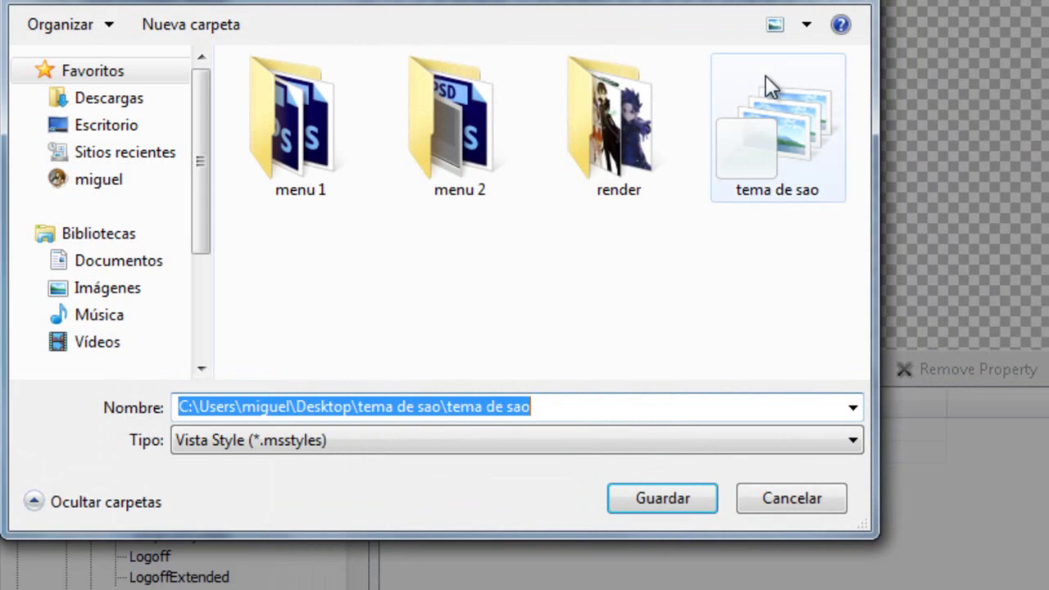
# Save the style over tema de sao, reverting to Aero meanwhile, then apply the compiled visual style and check the Start menu.
pyautogui.doubleClick(775, 136)
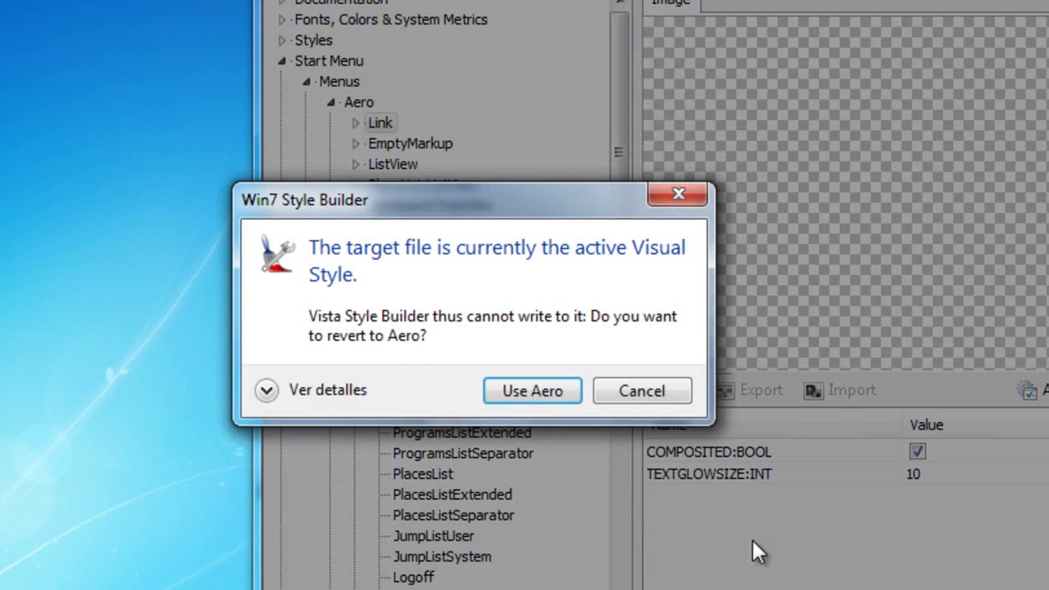
pyautogui.click(565, 389)
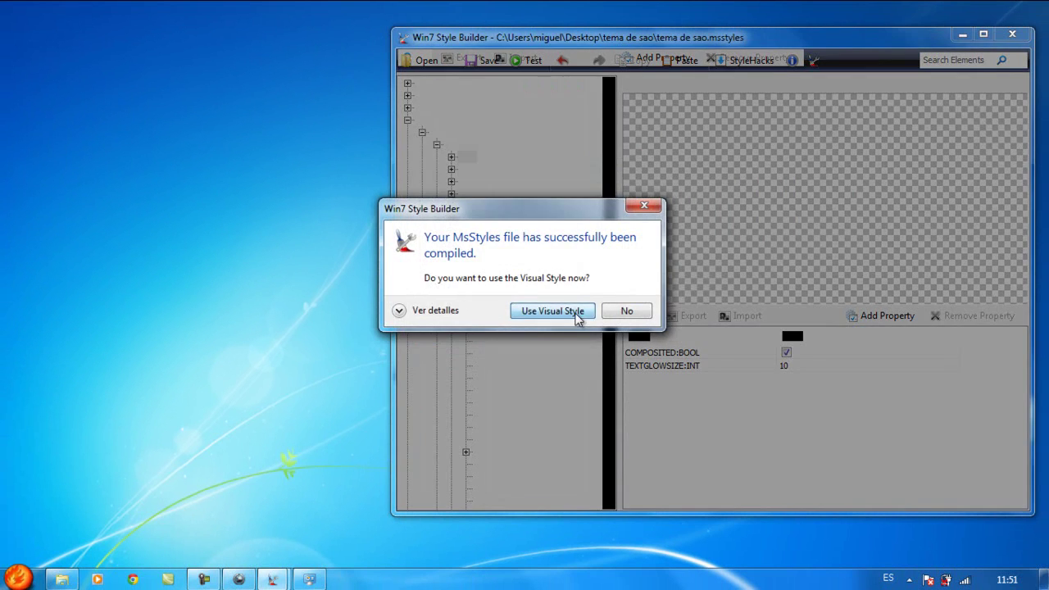
pyautogui.click(577, 313)
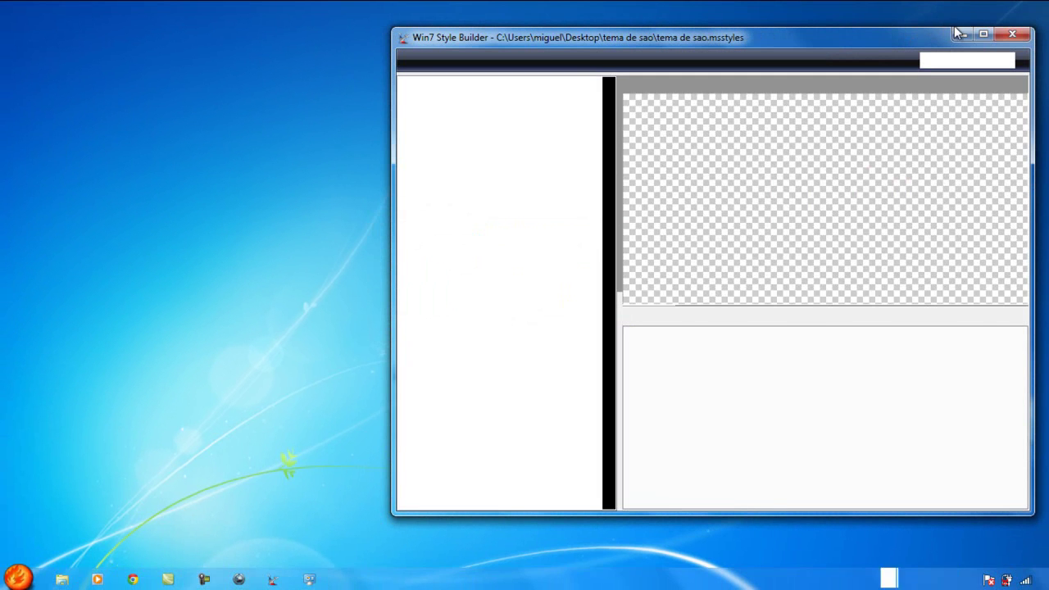
pyautogui.click(960, 34)
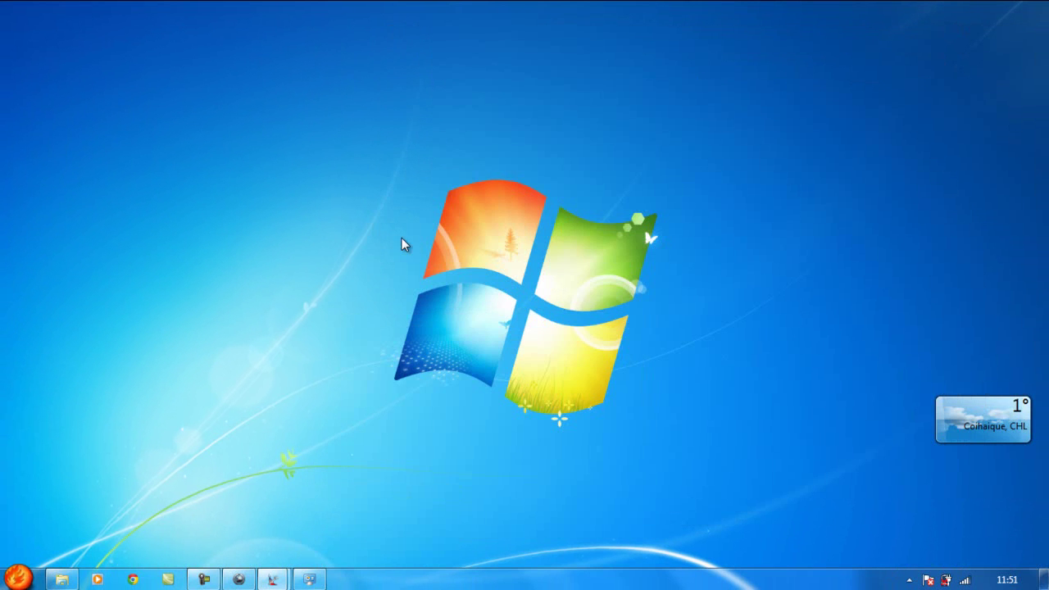
pyautogui.click(20, 579)
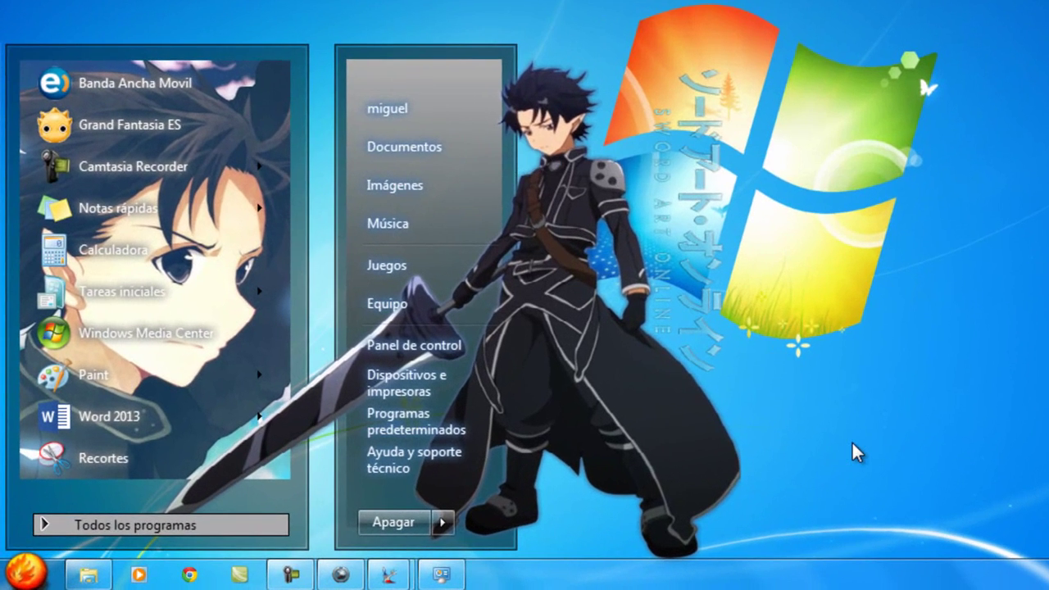
# Close the Start menu and turn on the display of desktop icons.
pyautogui.click(971, 250)
pyautogui.rightClick(969, 248)
pyautogui.moveTo(1001, 265)
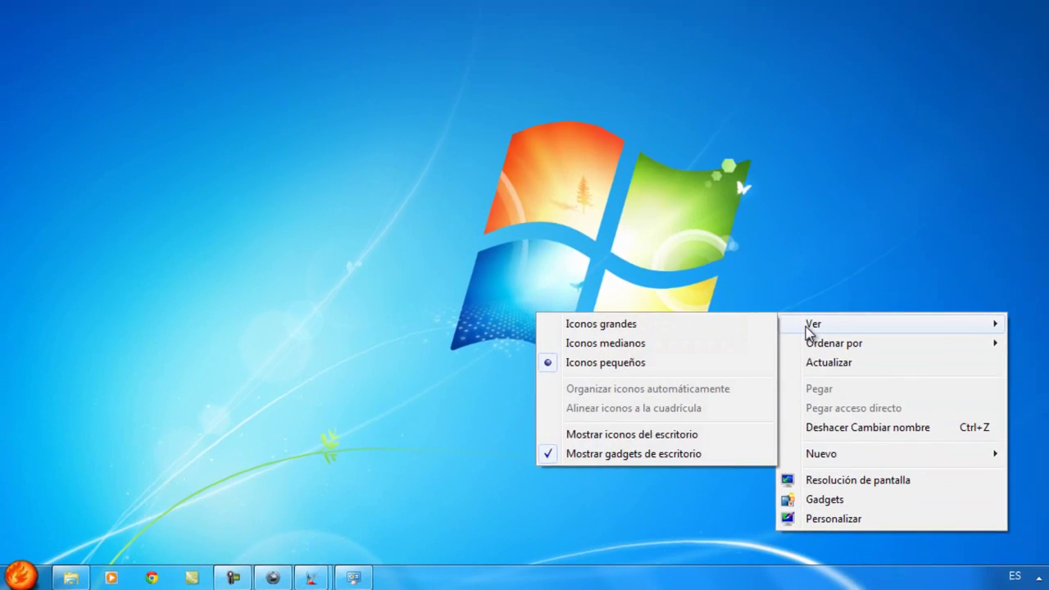
pyautogui.click(582, 452)
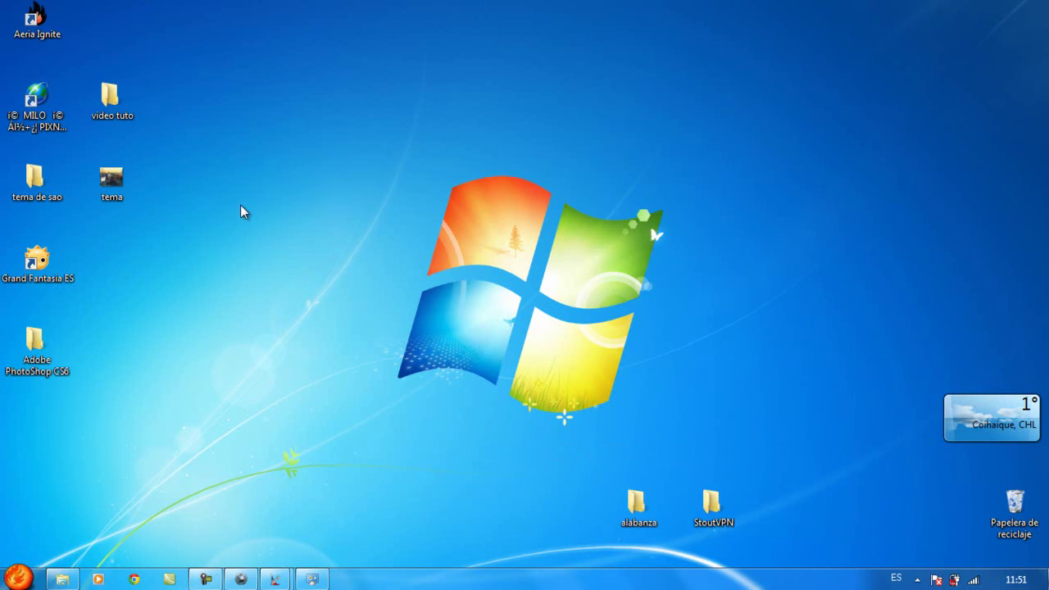
# Open the tema picture from the desktop, compare it side by side with the current Start menu, and close the picture.
pyautogui.doubleClick(113, 186)
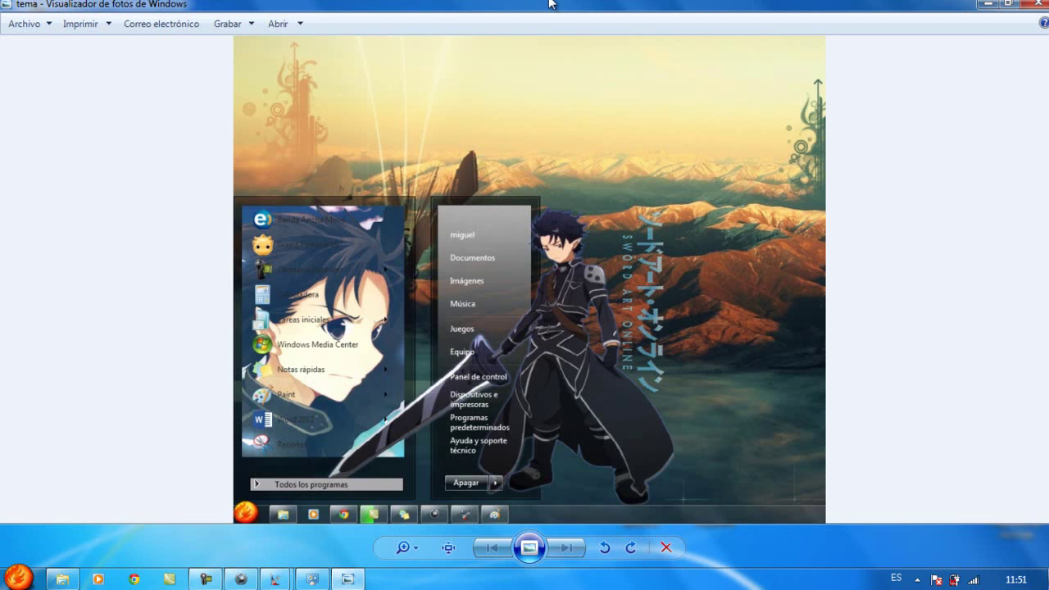
pyautogui.moveTo(551, 4); pyautogui.dragTo(695, 27)
pyautogui.click(31, 573)
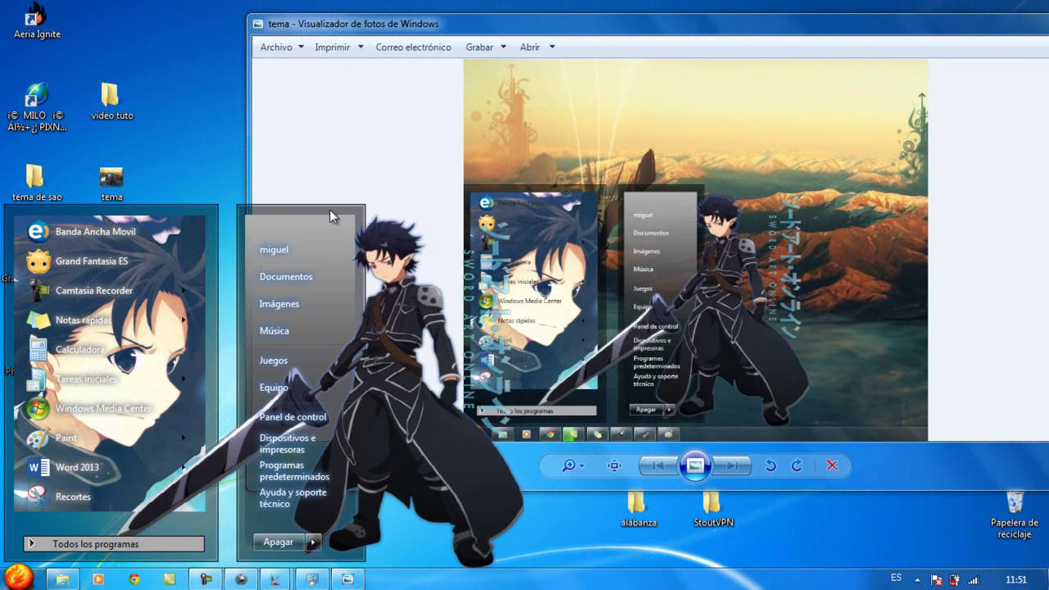
pyautogui.moveTo(505, 25); pyautogui.dragTo(634, 20)
pyautogui.click(18, 576)
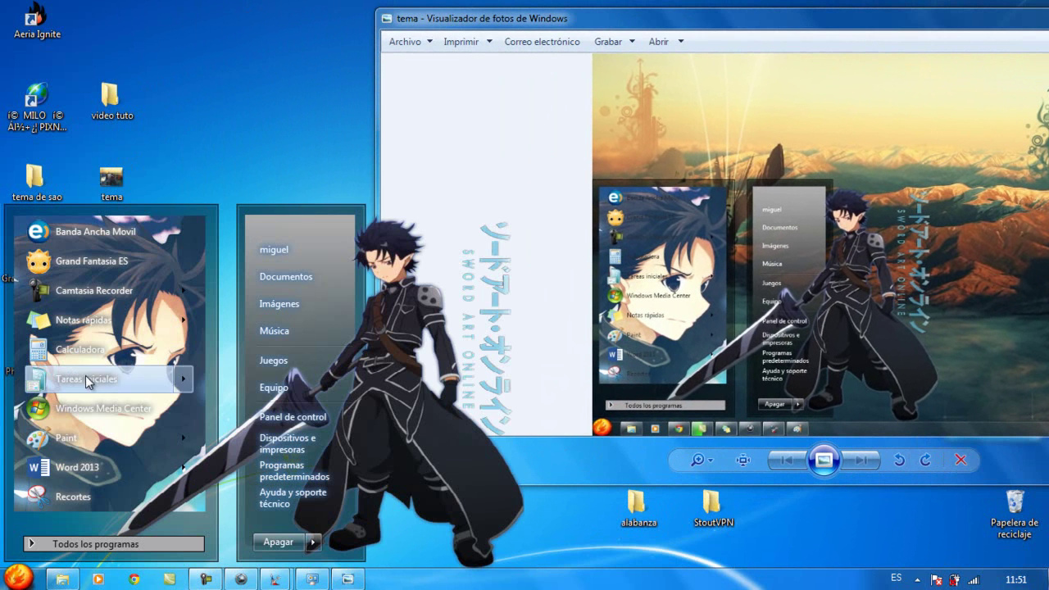
pyautogui.moveTo(85, 437)
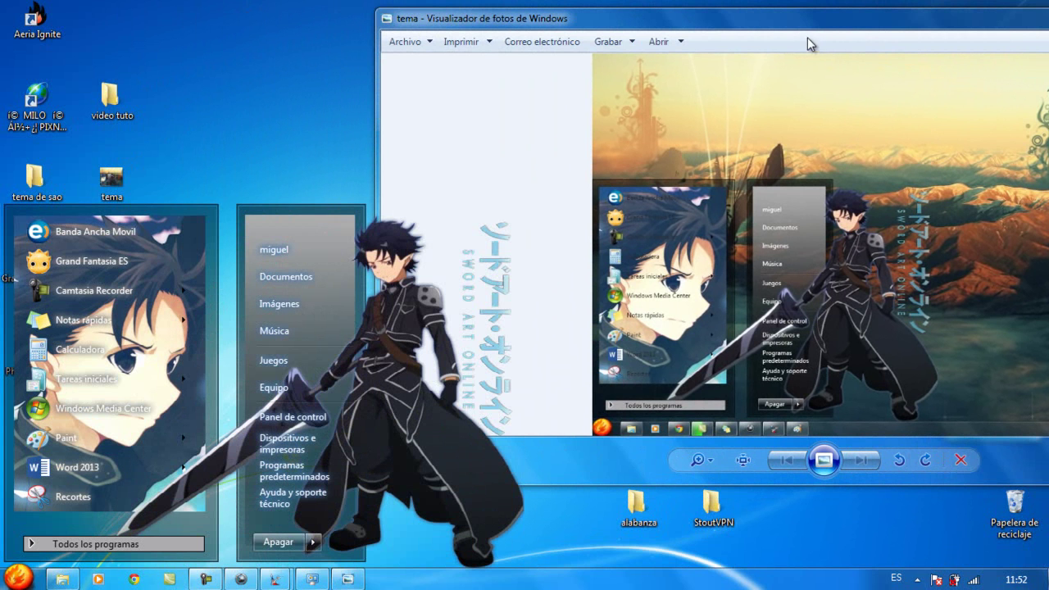
pyautogui.moveTo(829, 31); pyautogui.dragTo(534, 78)
pyautogui.click(964, 63)
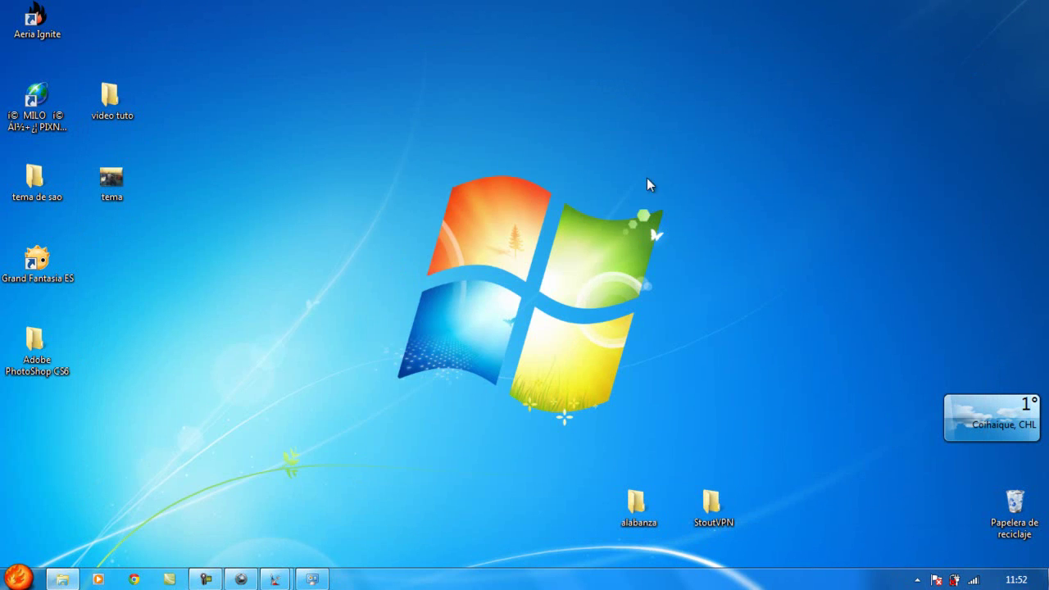
# Close the style builder window holding the bleach theme and bring up the one with tema de sao.msstyles.
pyautogui.click(3, 583)
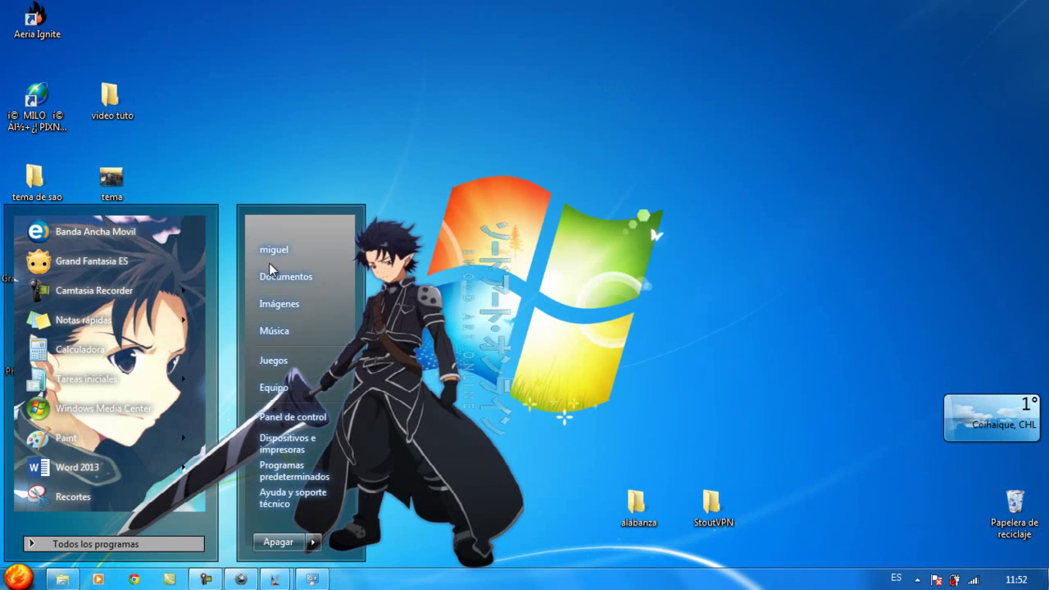
pyautogui.click(275, 579)
pyautogui.moveTo(363, 519)
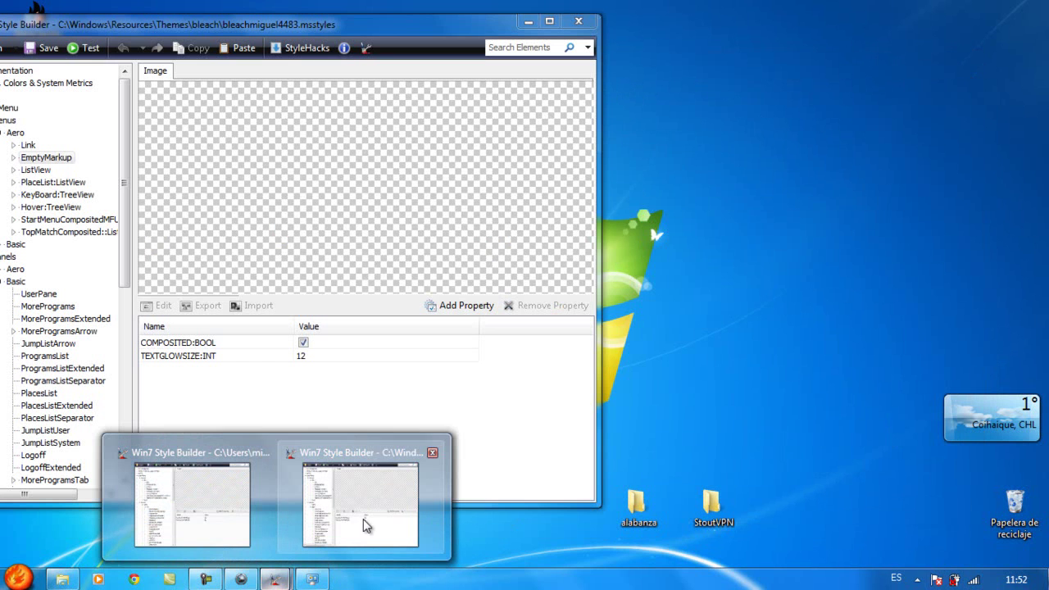
pyautogui.click(433, 452)
pyautogui.click(275, 483)
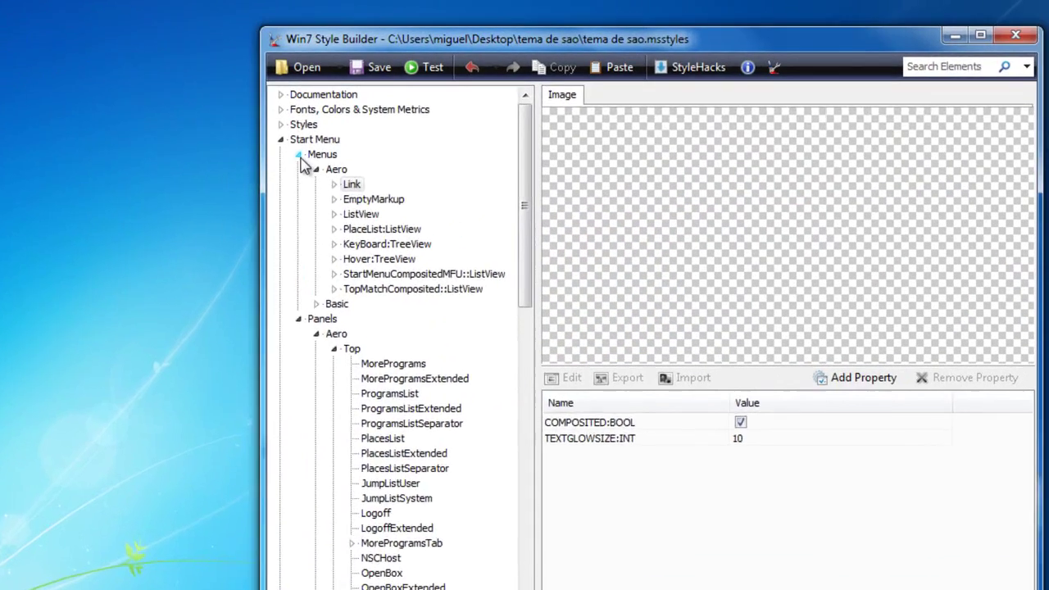
# Collapse the Start Menu branch and display the Fonts & System Metrics properties under Fonts, Colors & System Metrics.
pyautogui.click(426, 128)
pyautogui.click(412, 116)
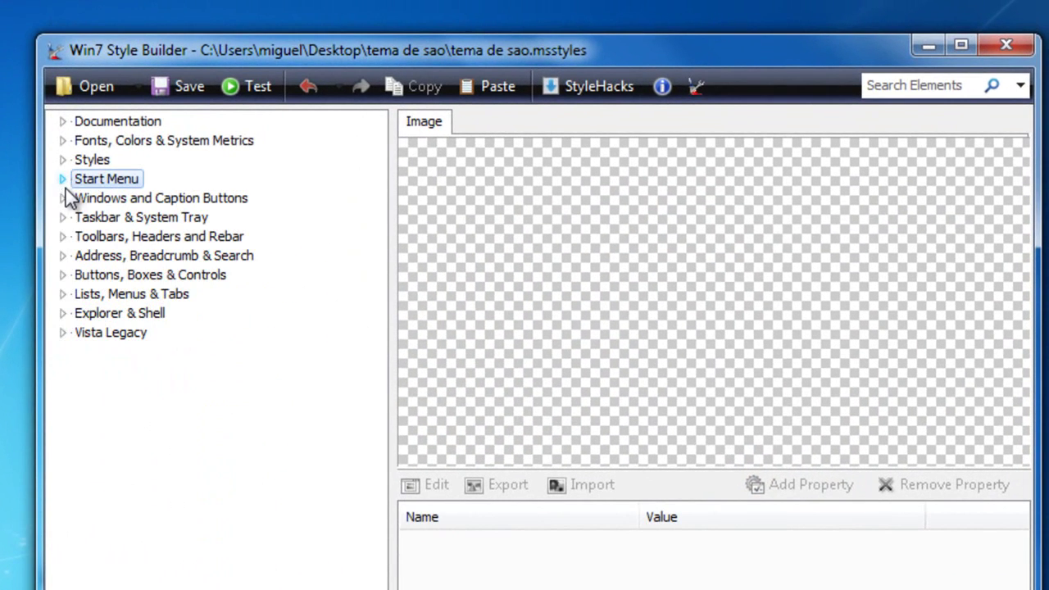
pyautogui.click(159, 144)
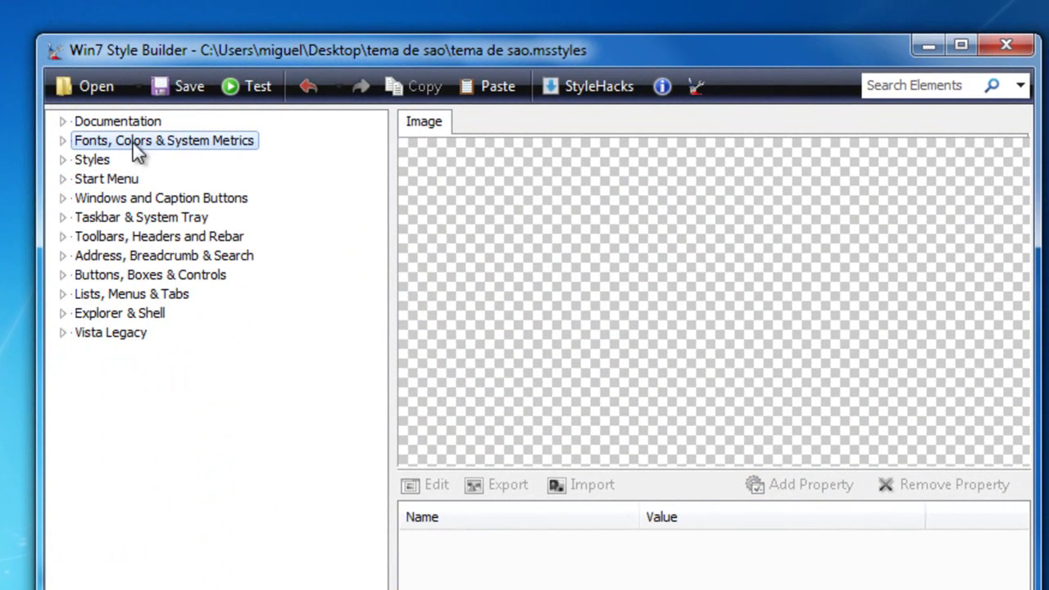
pyautogui.click(68, 140)
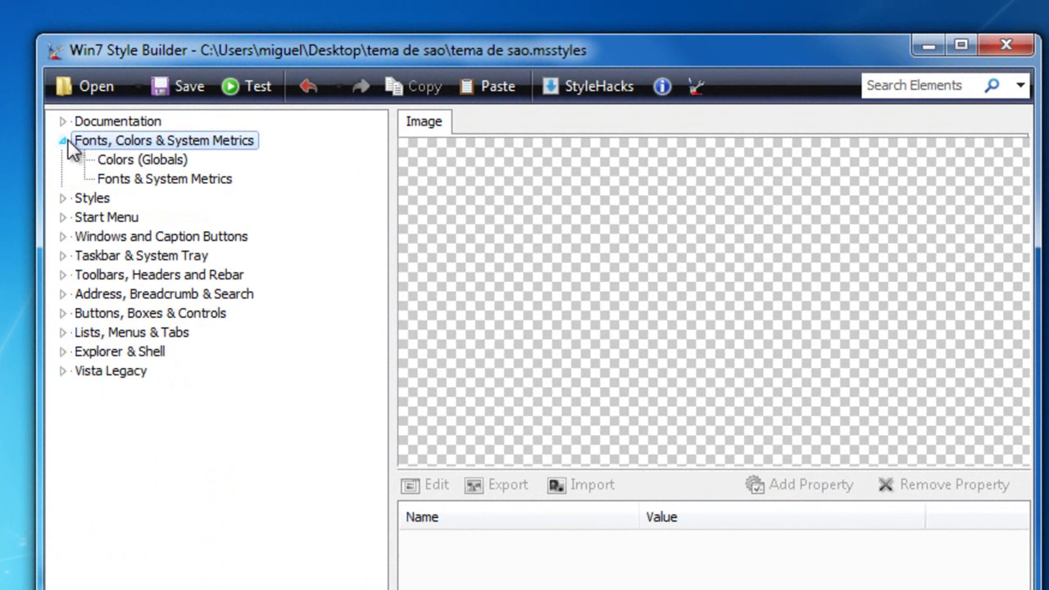
pyautogui.click(126, 185)
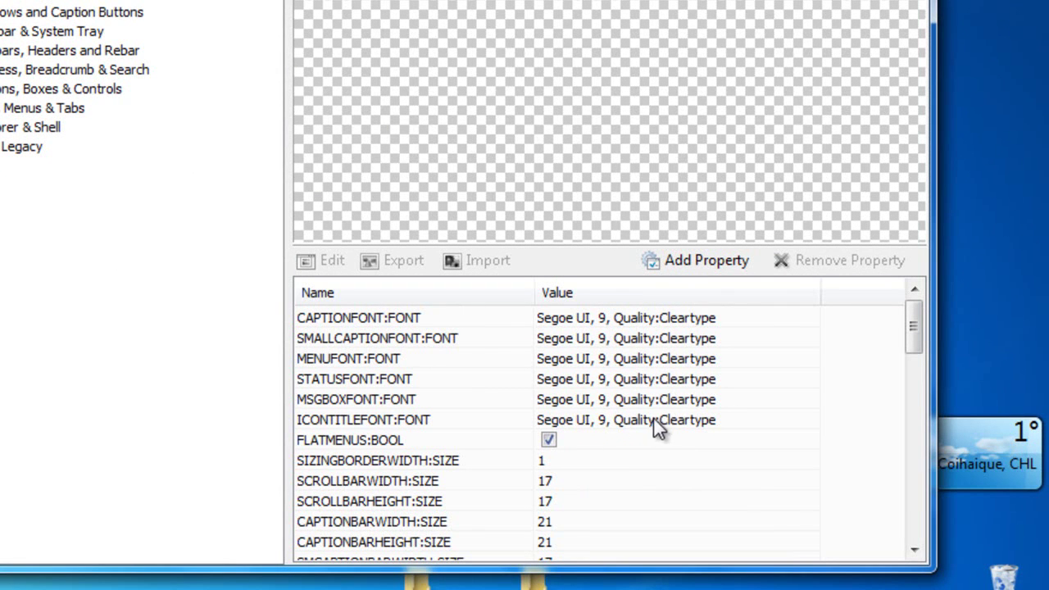
# Set the ICONTITLEFONT property to Comic Sans MS in Negrita style at size 10.
pyautogui.click(656, 421)
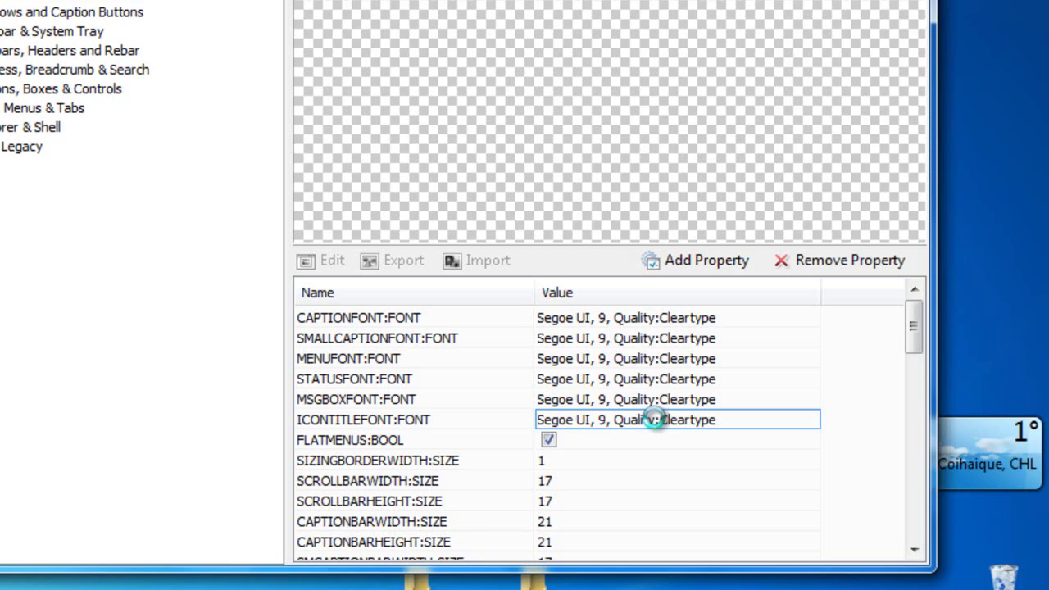
pyautogui.doubleClick(657, 419)
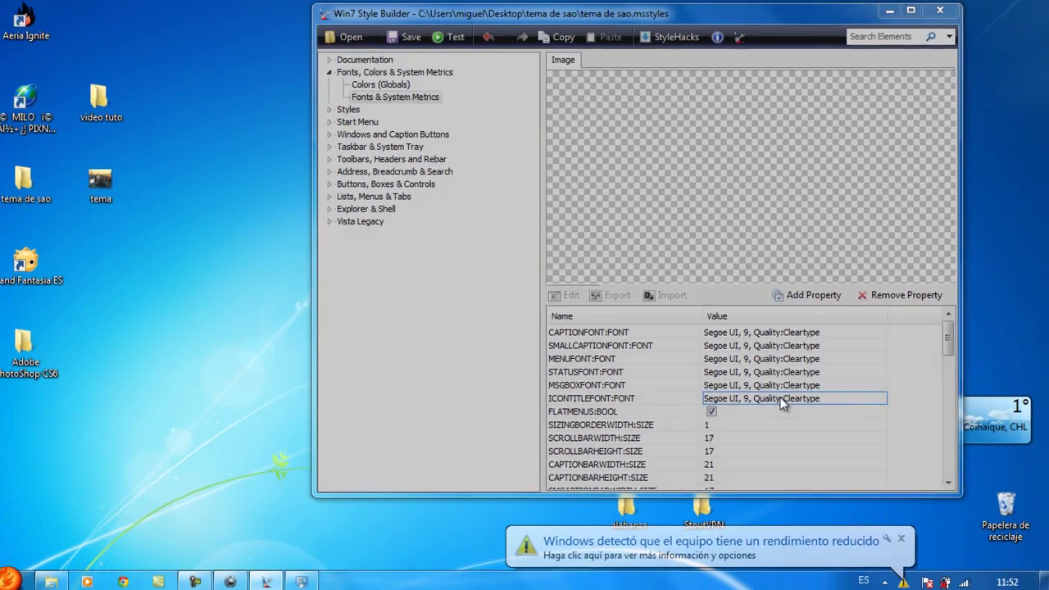
pyautogui.click(692, 538)
pyautogui.click(485, 282)
pyautogui.moveTo(568, 170); pyautogui.dragTo(473, 172)
pyautogui.write('co')
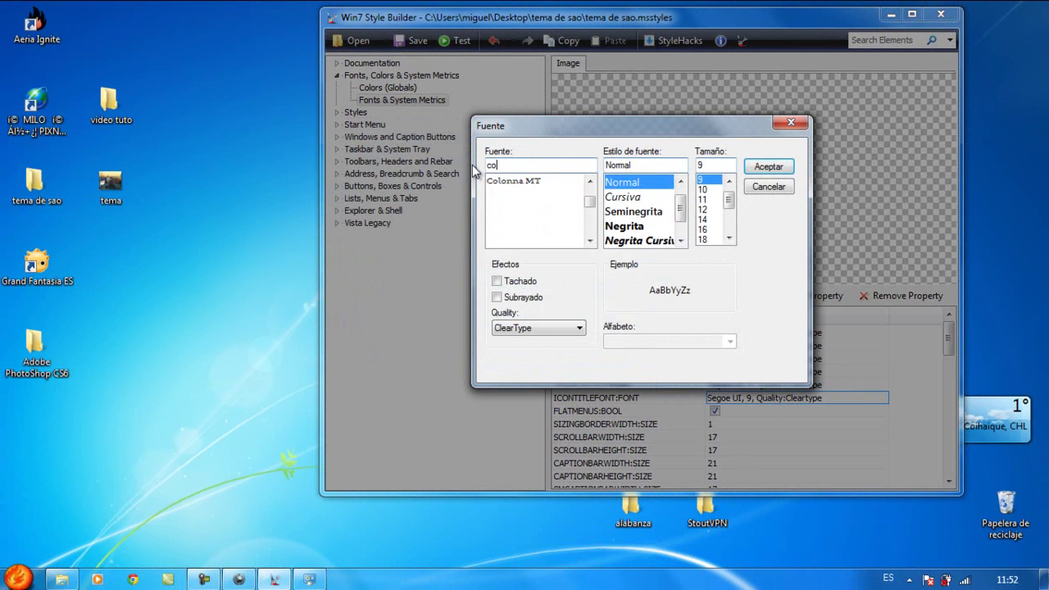
pyautogui.click(542, 181)
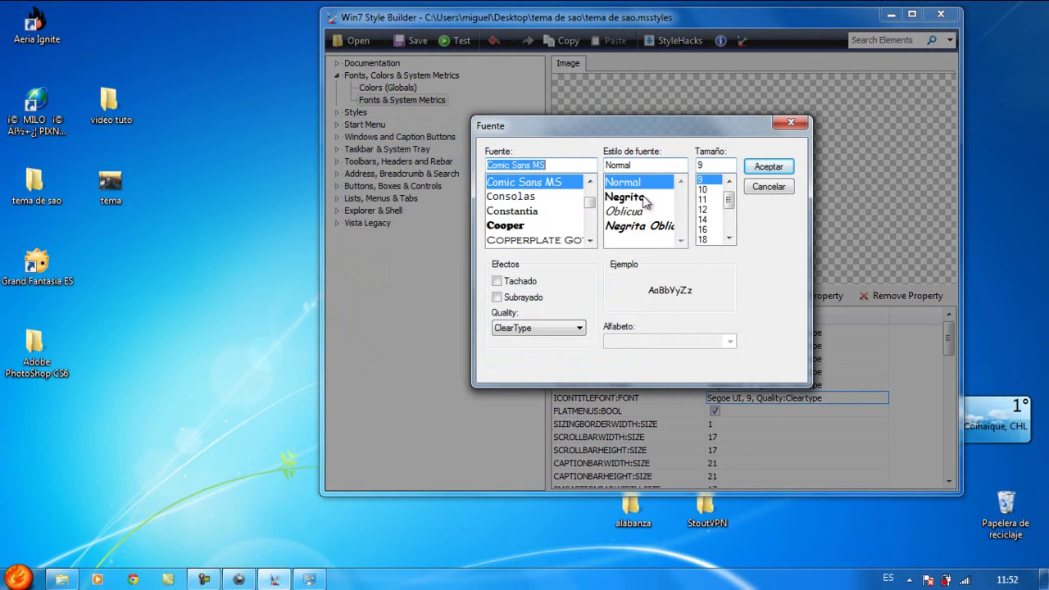
pyautogui.click(643, 199)
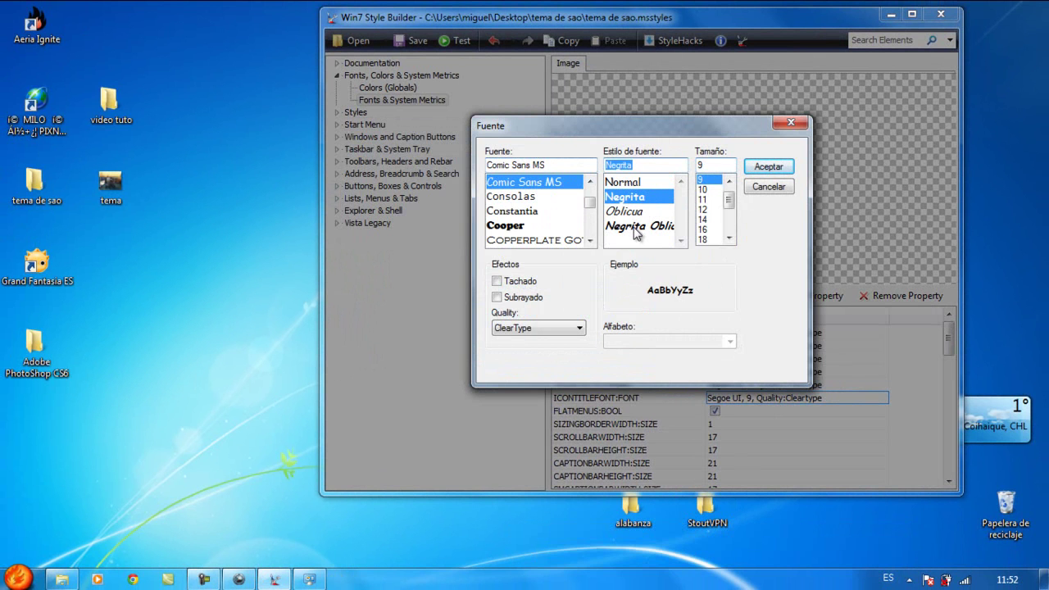
pyautogui.click(706, 189)
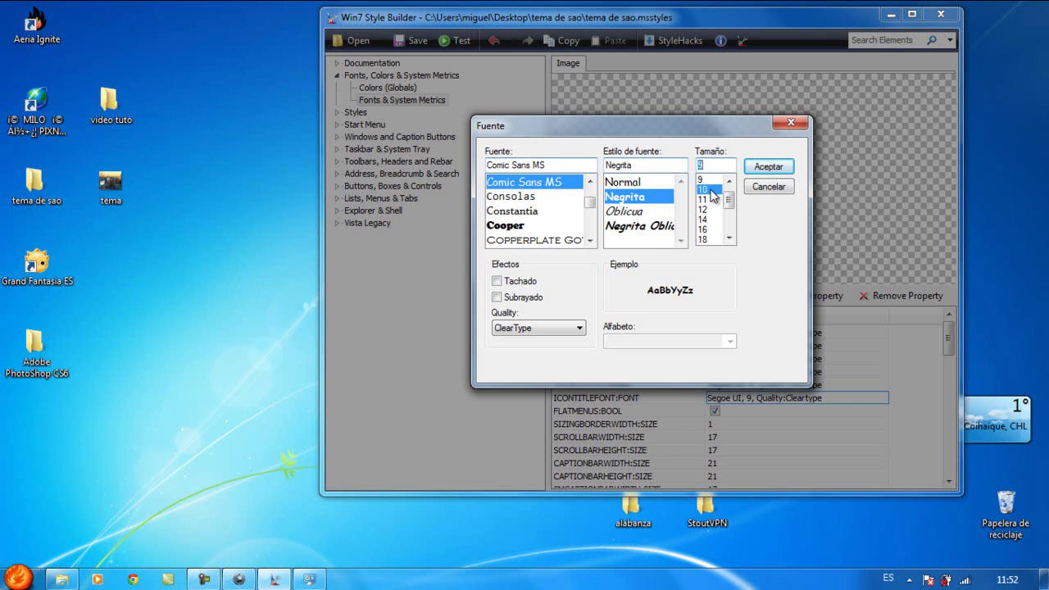
pyautogui.click(765, 168)
# Set the MSGBOXFONT property to Comic Sans MS in Negrita style at size 10.
pyautogui.click(761, 384)
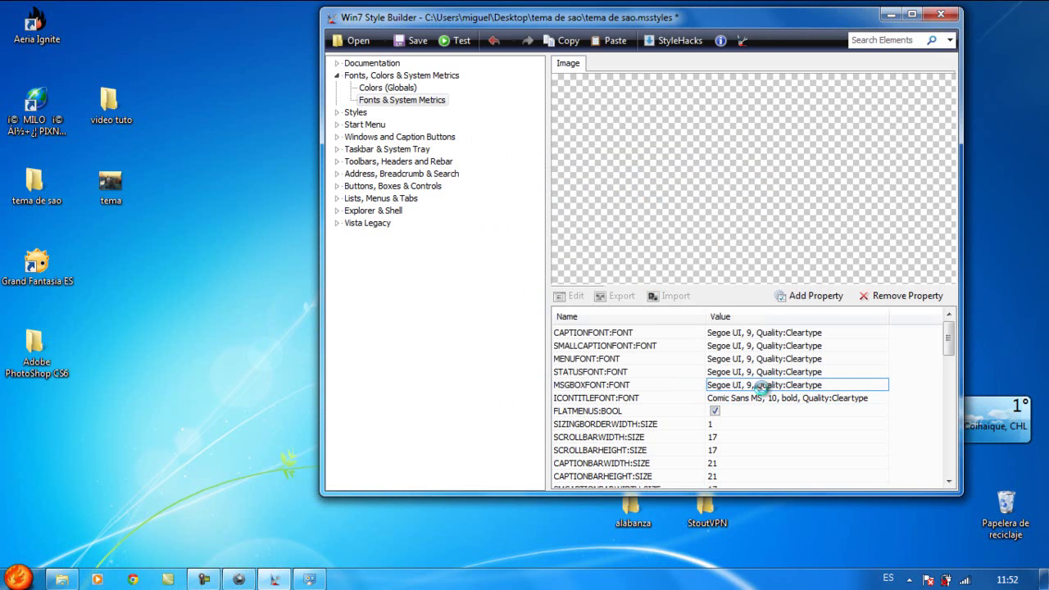
pyautogui.click(762, 387)
pyautogui.write('com')
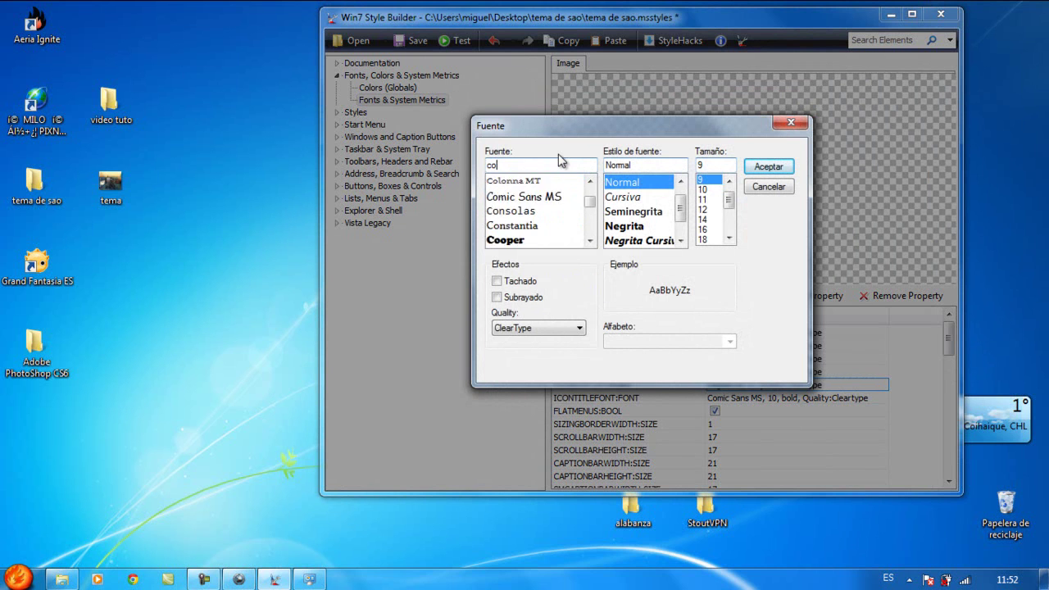
pyautogui.click(525, 182)
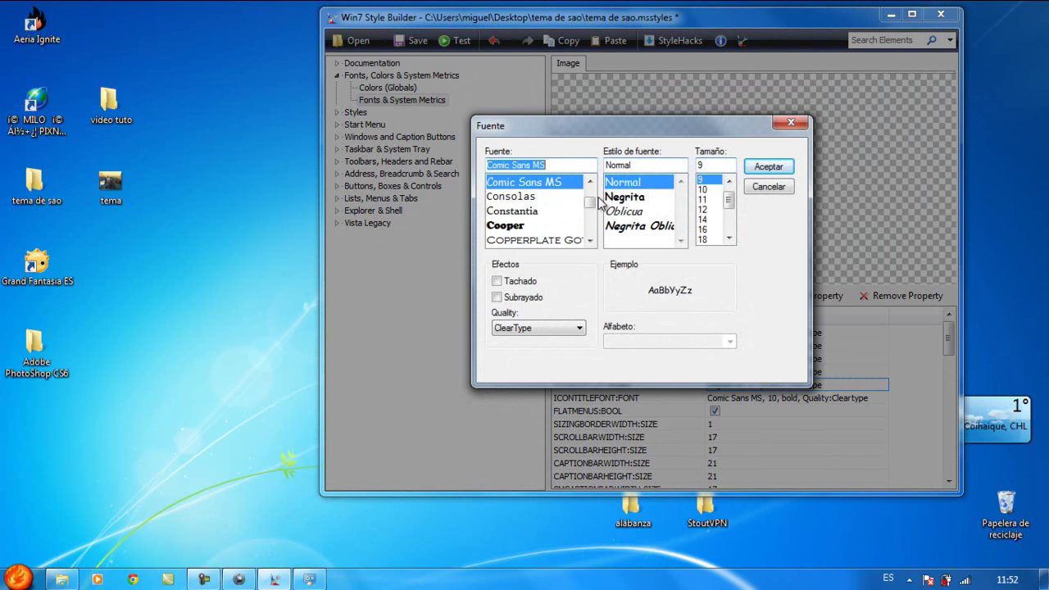
pyautogui.click(625, 196)
pyautogui.click(713, 190)
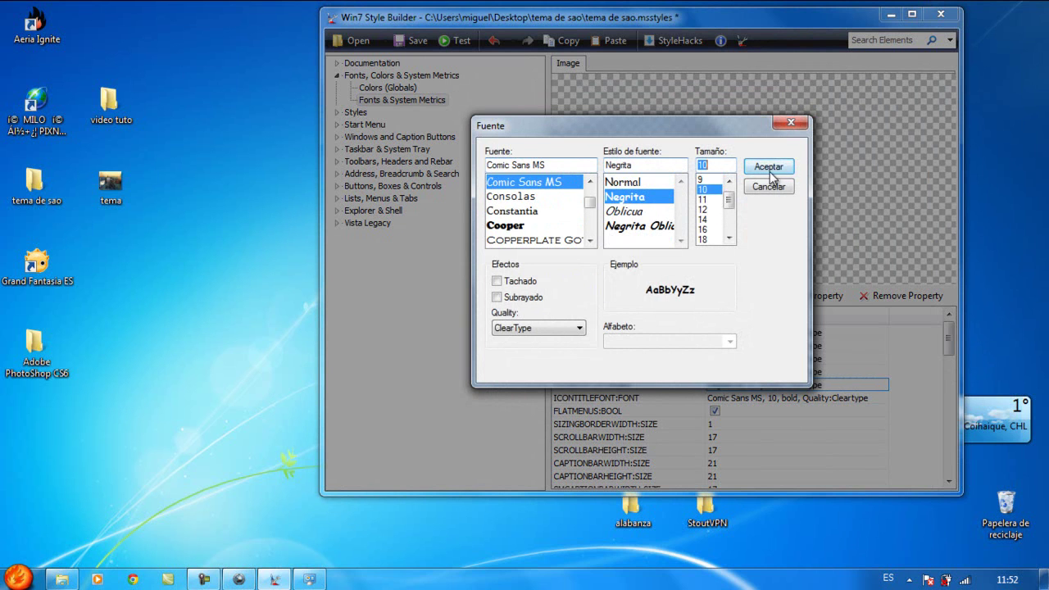
pyautogui.click(775, 171)
# Test the theme, close the control preview, and check the new font on the desktop and in the Start menu.
pyautogui.click(455, 45)
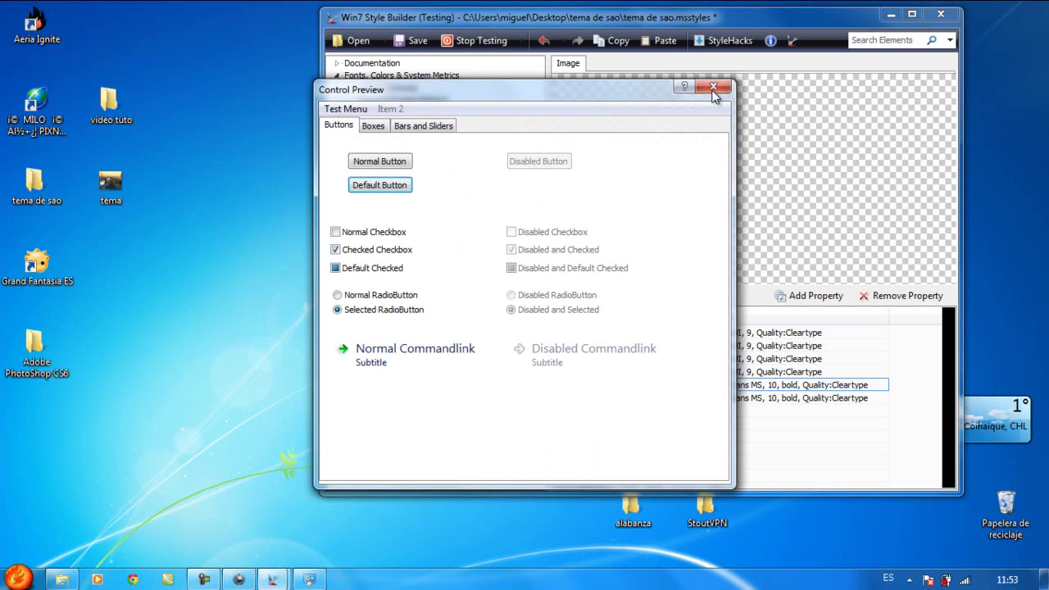
pyautogui.click(713, 86)
pyautogui.click(889, 15)
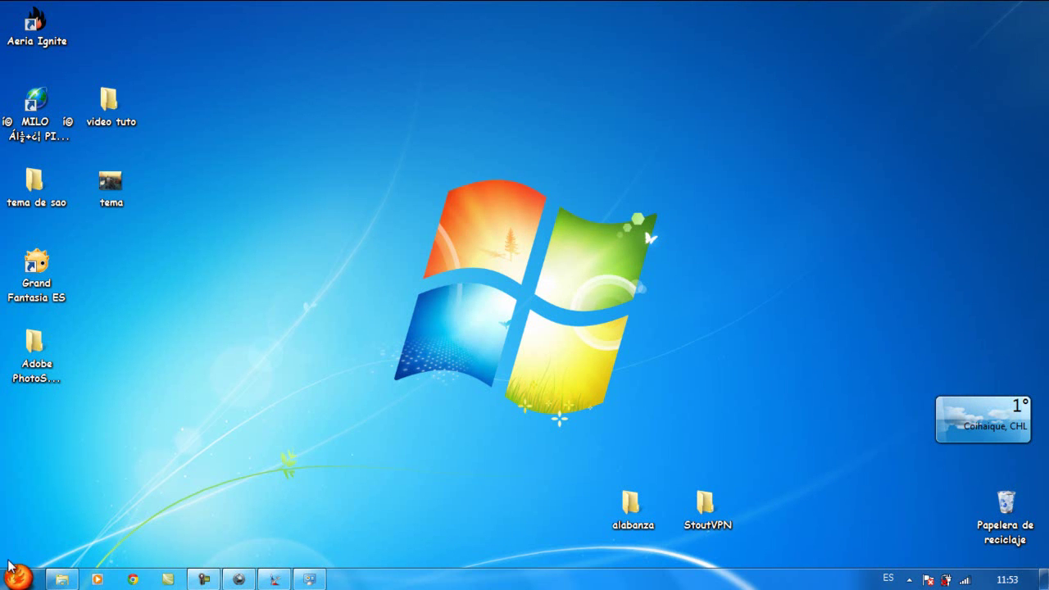
pyautogui.click(15, 578)
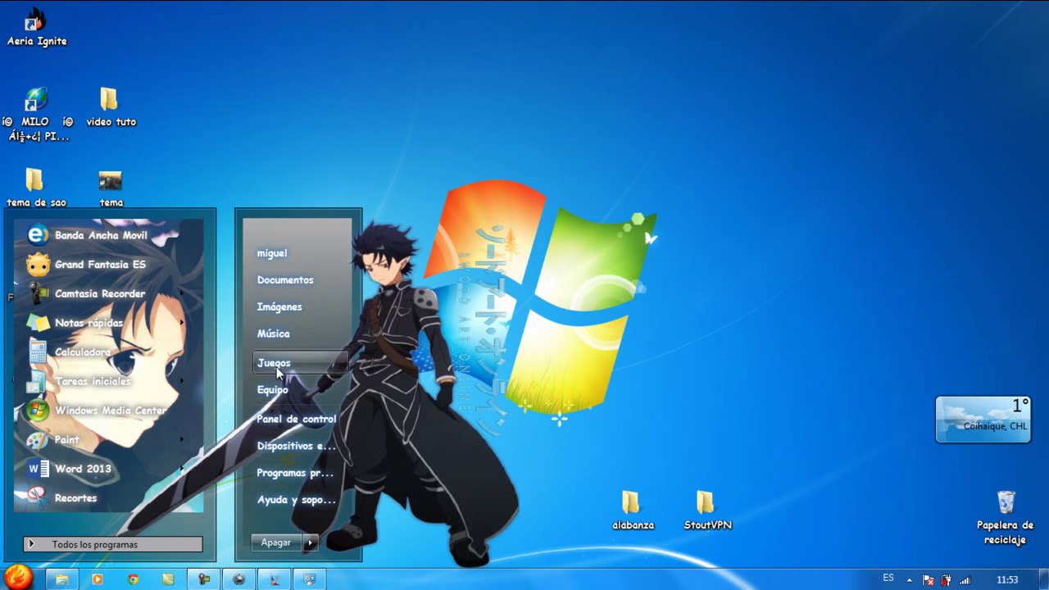
# Return to the style builder and change the ICONTITLEFONT font to size 8 in Negrita Oblicua style.
pyautogui.click(275, 582)
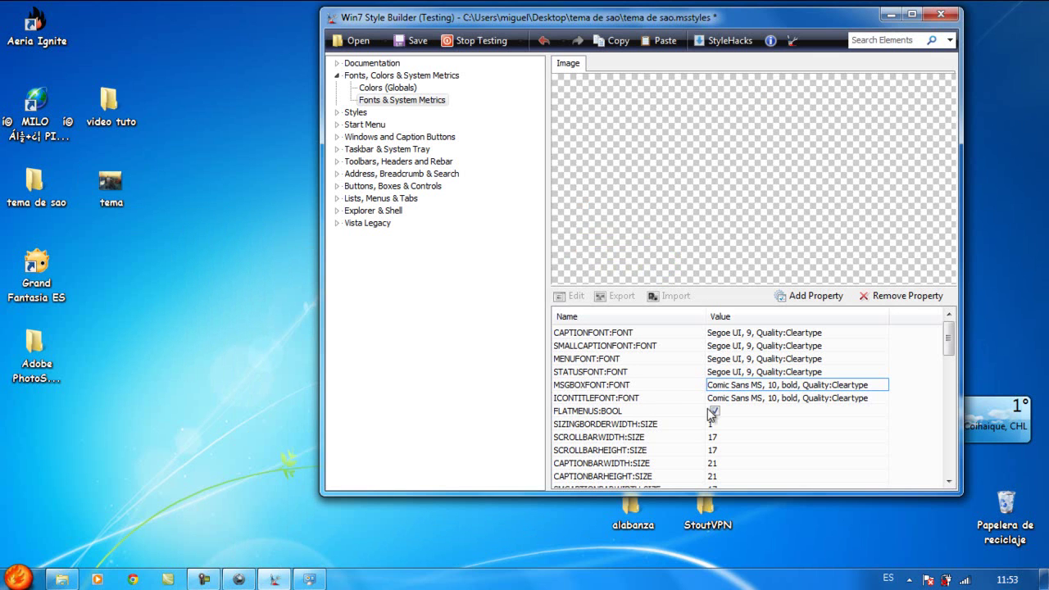
pyautogui.doubleClick(747, 399)
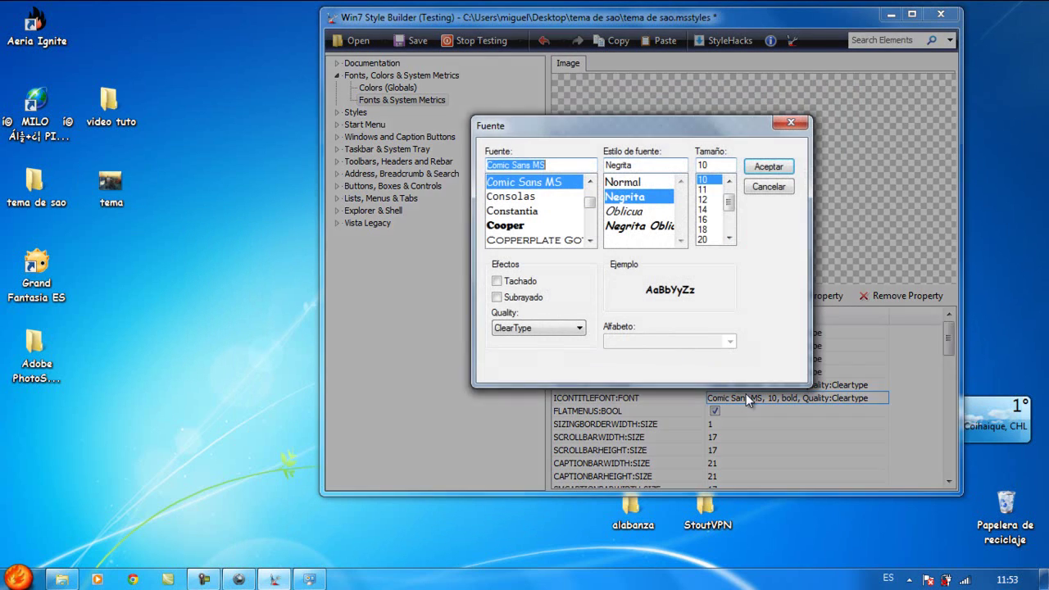
pyautogui.scroll(1, 728, 181)
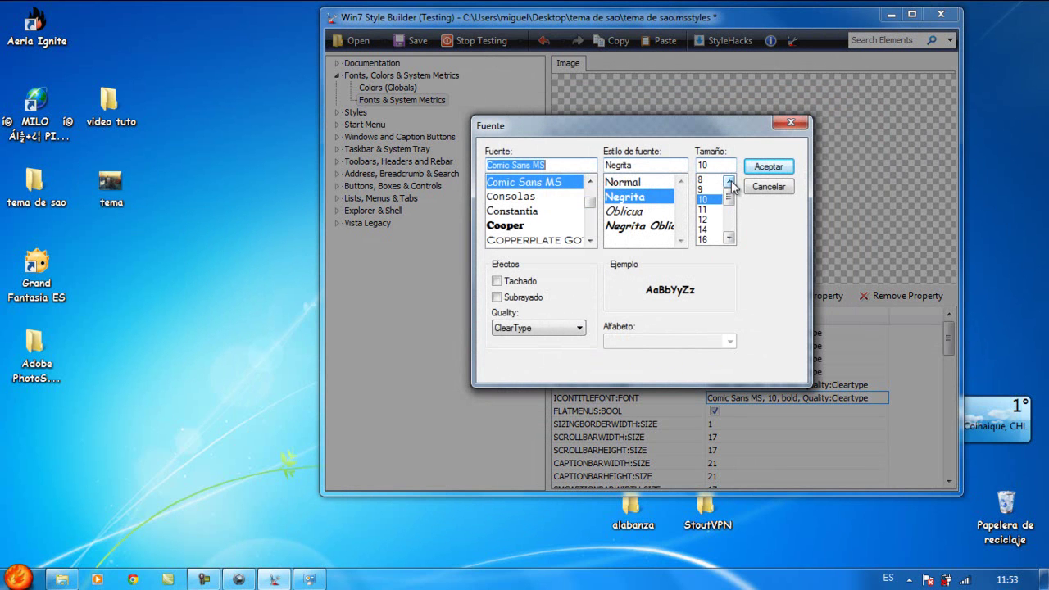
pyautogui.click(717, 180)
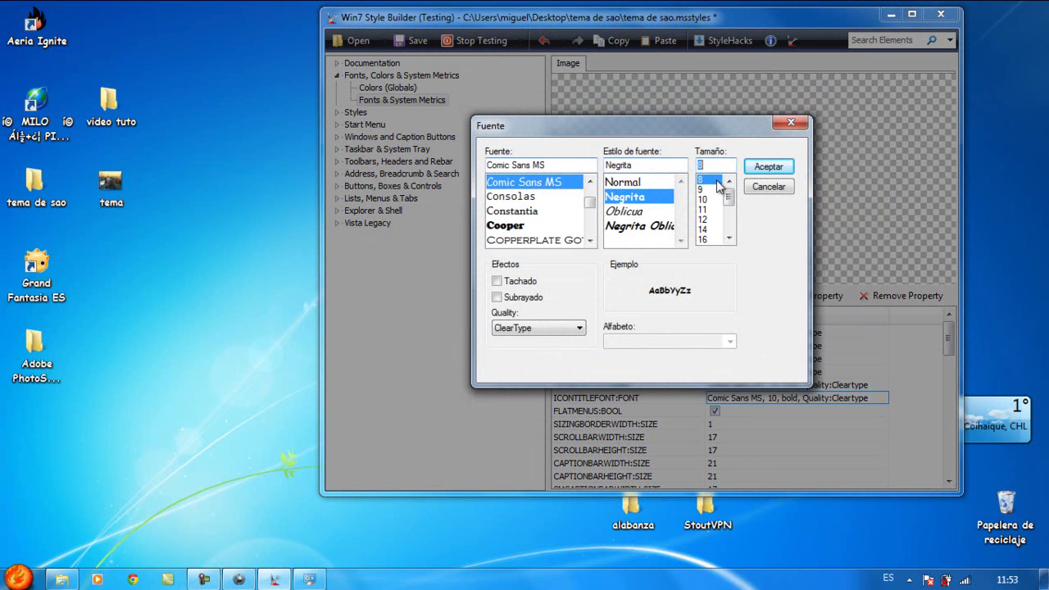
pyautogui.click(640, 226)
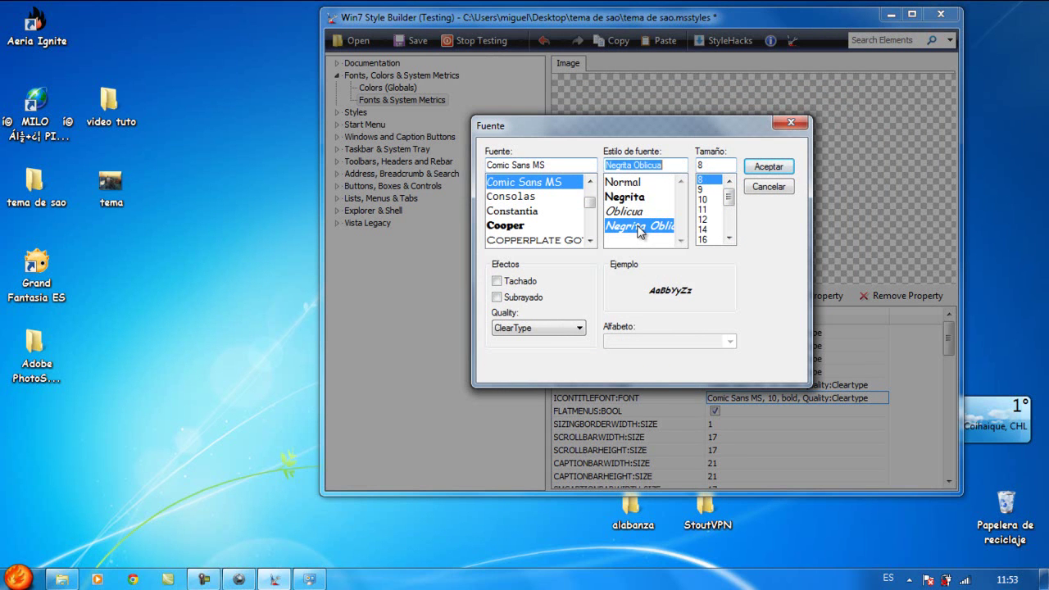
pyautogui.click(769, 168)
# Change the MSGBOXFONT font to Negrita Oblicua style at size 8.
pyautogui.doubleClick(741, 386)
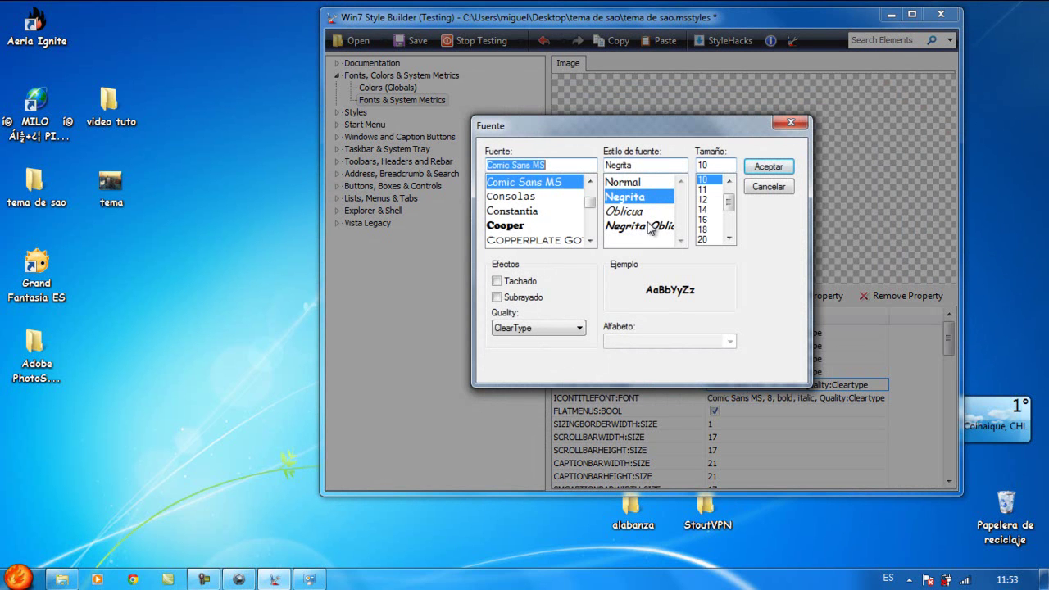
pyautogui.click(652, 226)
pyautogui.click(729, 179)
pyautogui.click(728, 180)
pyautogui.click(702, 179)
pyautogui.click(768, 166)
# Stop the test, save the style over tema de sao, reverting to Aero for writing, and apply the compiled visual style.
pyautogui.click(487, 51)
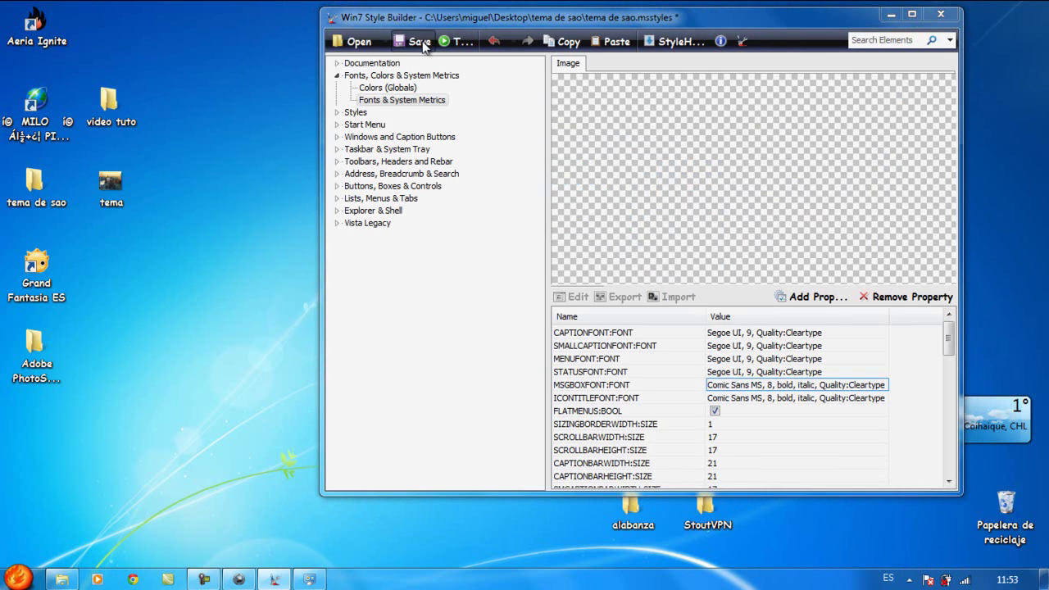
pyautogui.click(419, 41)
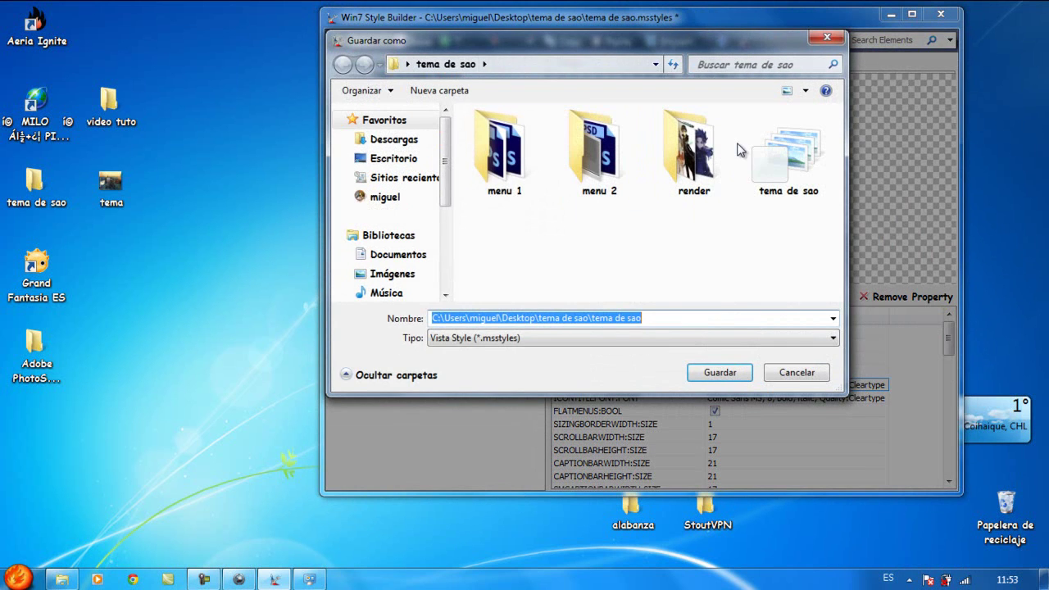
pyautogui.click(761, 147)
pyautogui.press('Return')
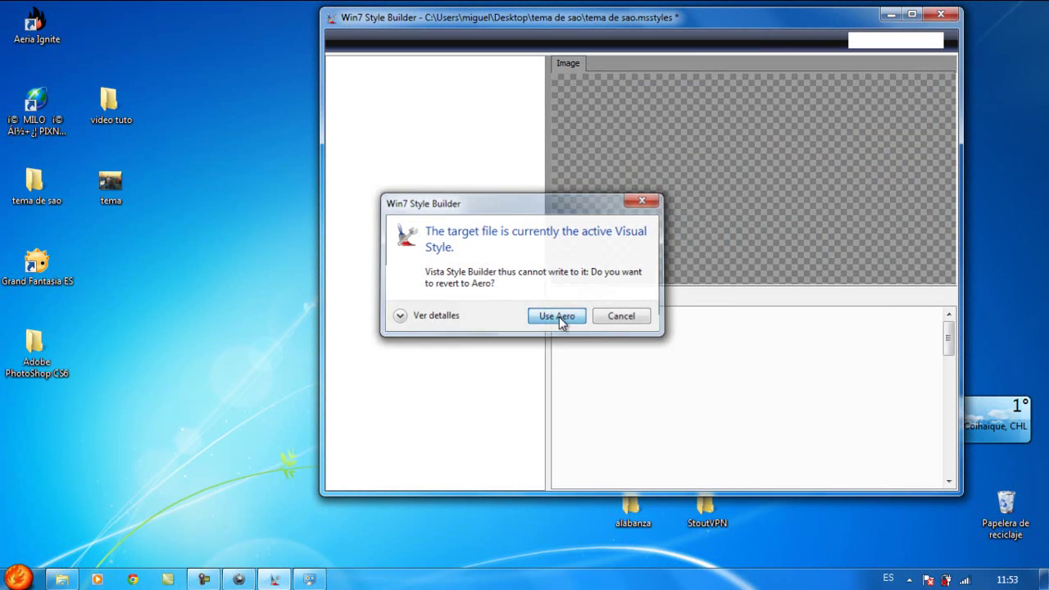
pyautogui.click(557, 316)
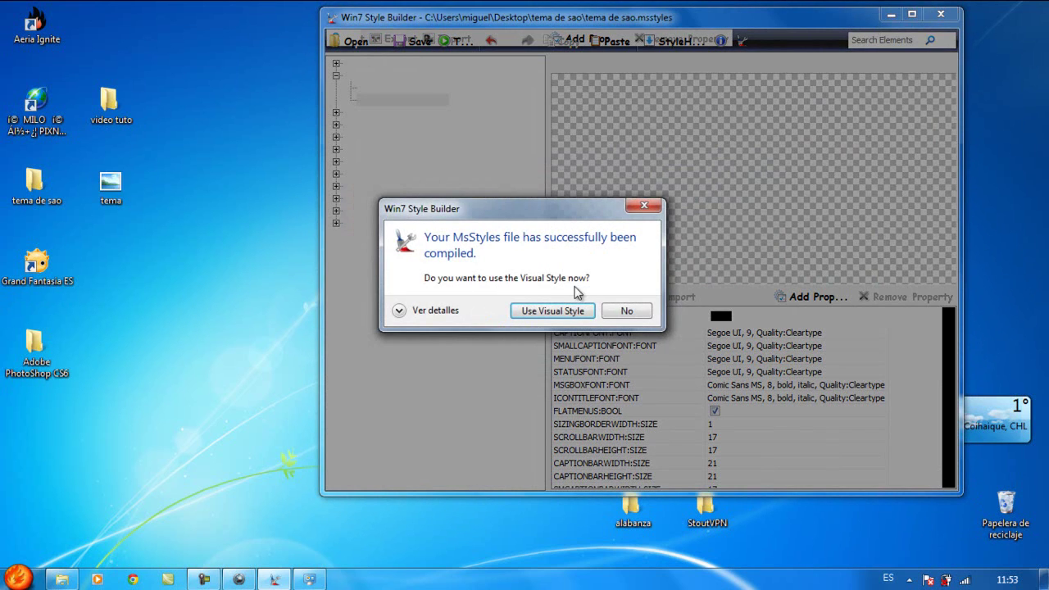
pyautogui.click(552, 312)
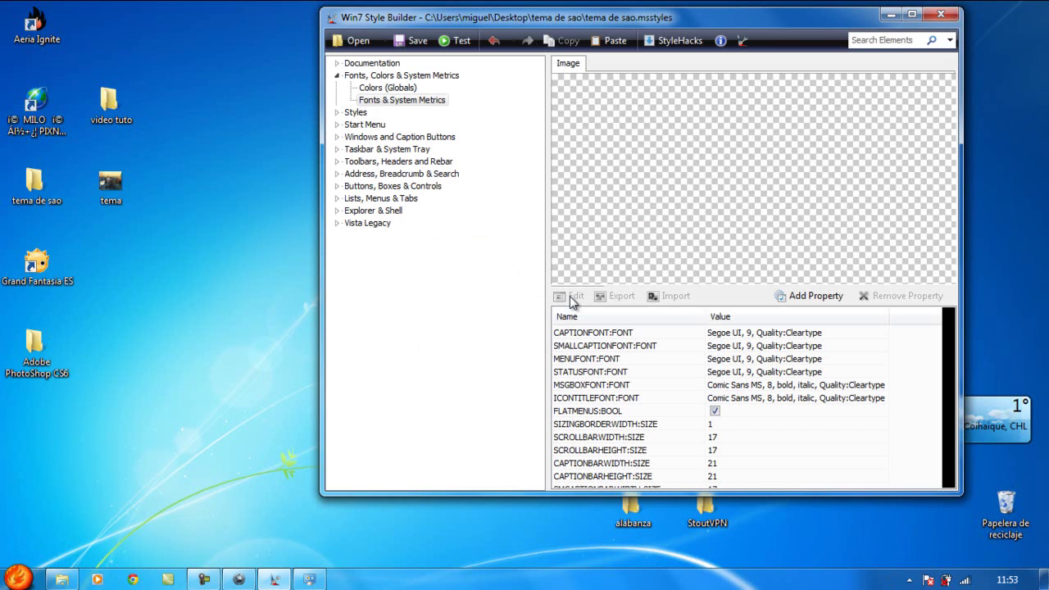
# Minimise the style builder and inspect the font on the desktop icons and in the open Start menu.
pyautogui.click(891, 15)
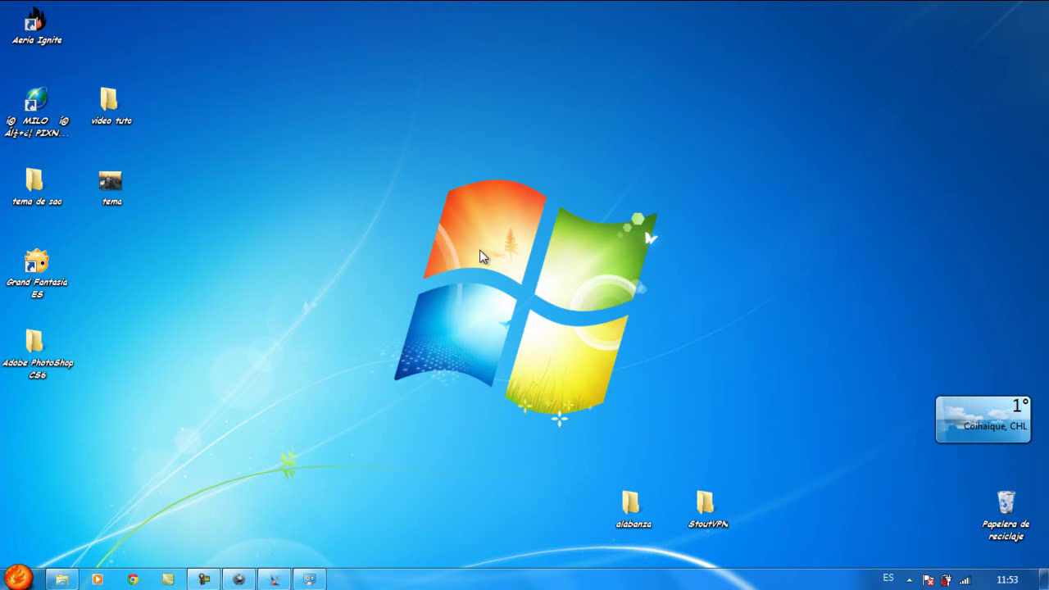
pyautogui.click(18, 578)
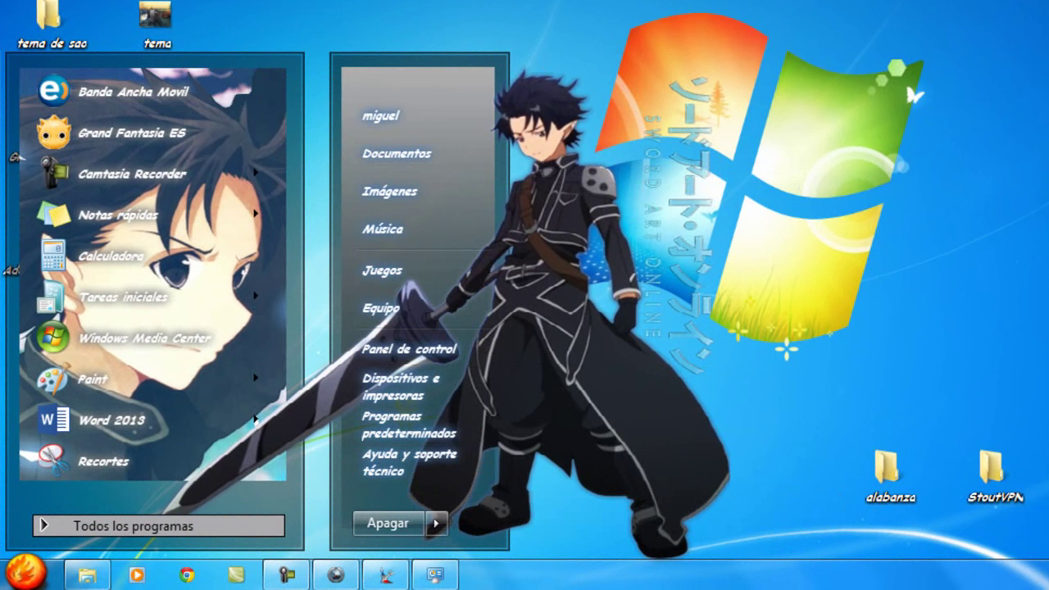
pyautogui.click(282, 581)
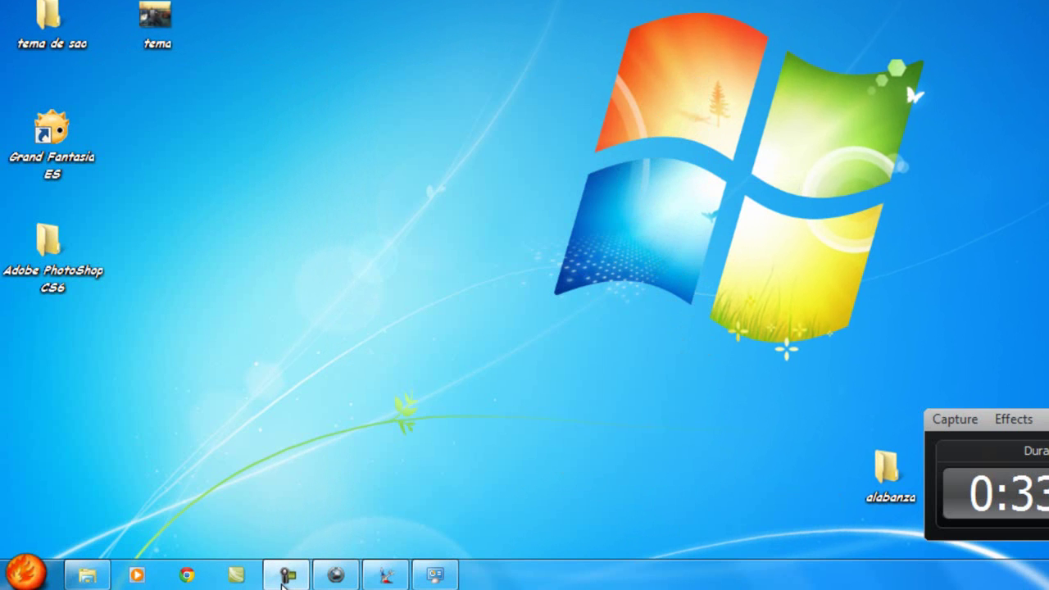
pyautogui.click(282, 582)
pyautogui.click(25, 574)
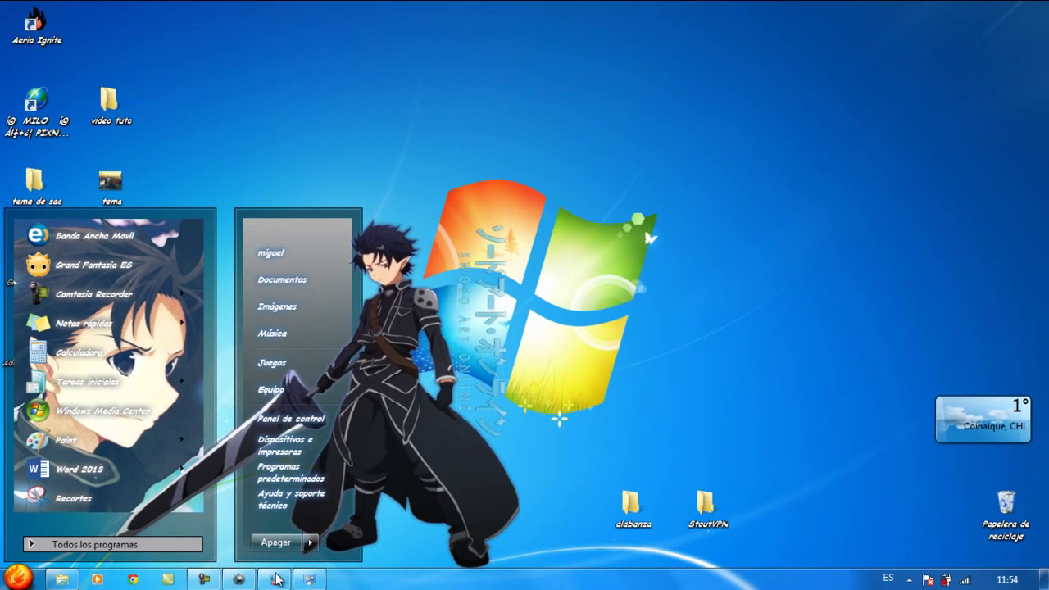
# In the style builder, select PlacesListHover in the Basic panels of the Start Menu branch and open the Start menu to compare.
pyautogui.click(276, 579)
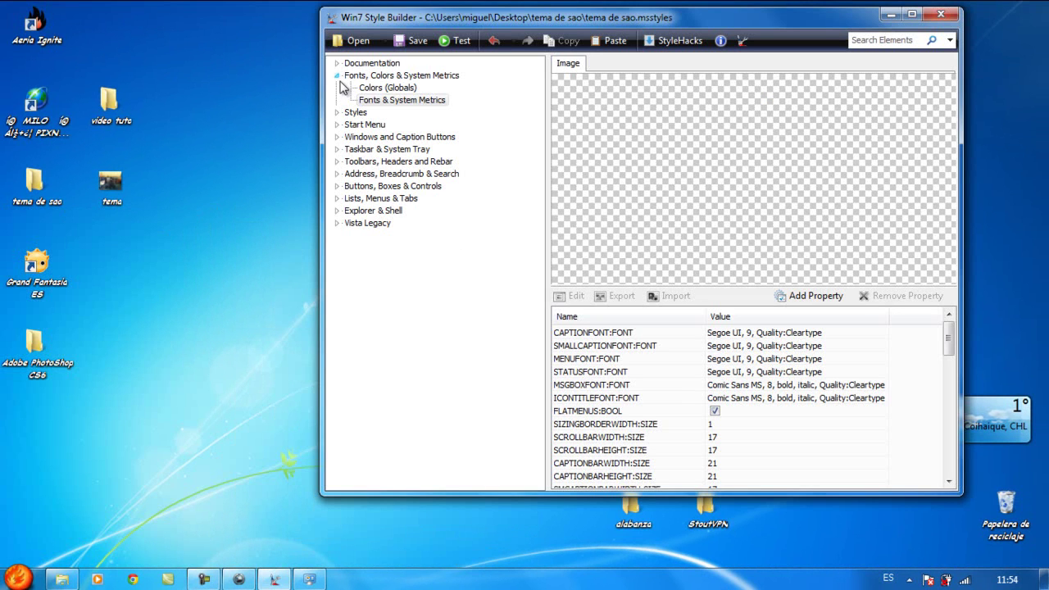
pyautogui.click(337, 76)
pyautogui.click(337, 99)
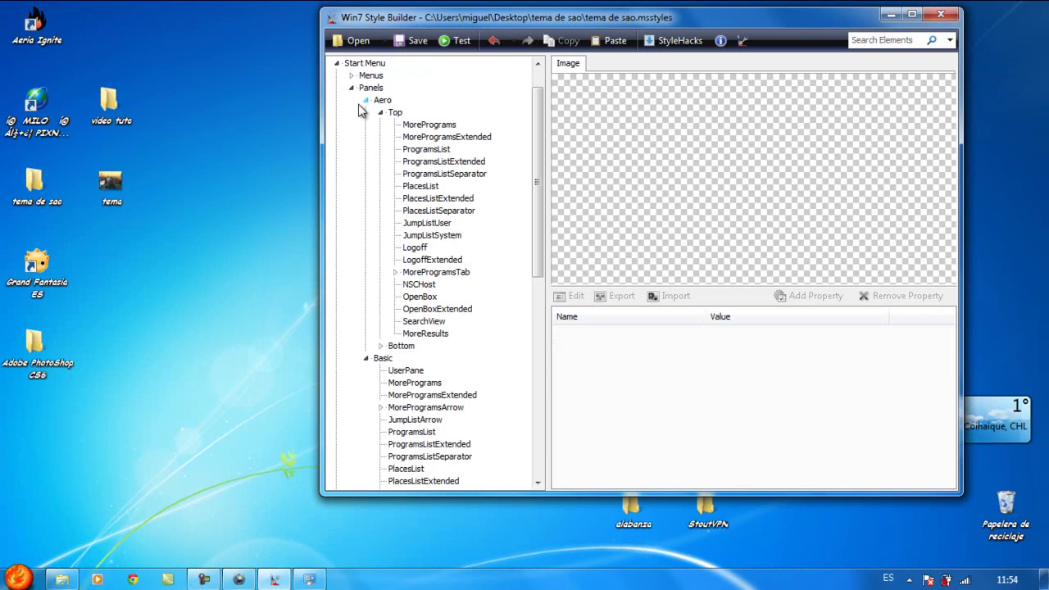
pyautogui.click(353, 88)
pyautogui.click(352, 125)
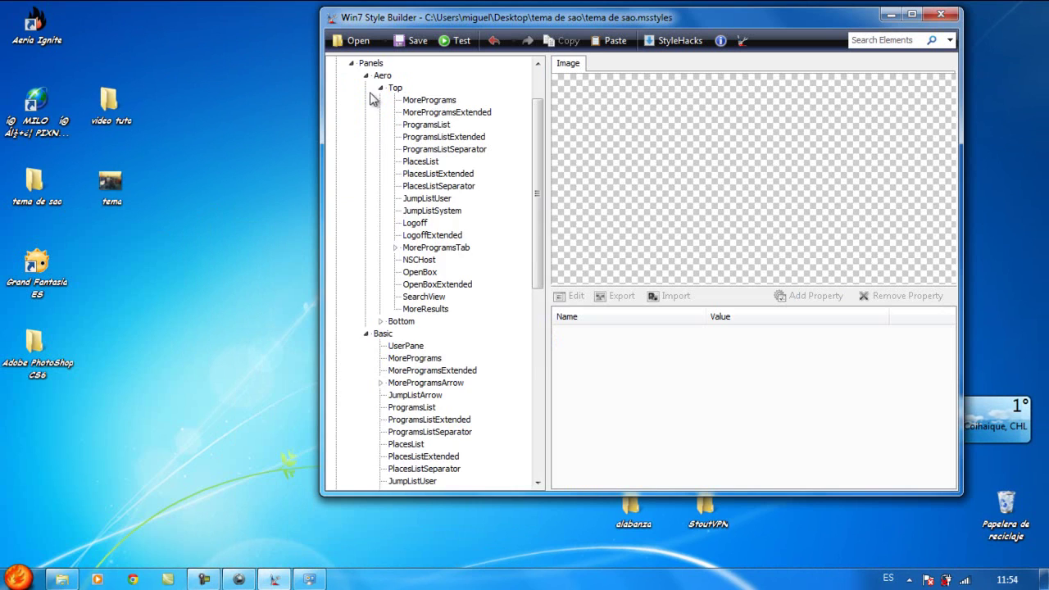
pyautogui.click(367, 77)
pyautogui.click(382, 89)
pyautogui.moveTo(537, 223); pyautogui.dragTo(536, 292)
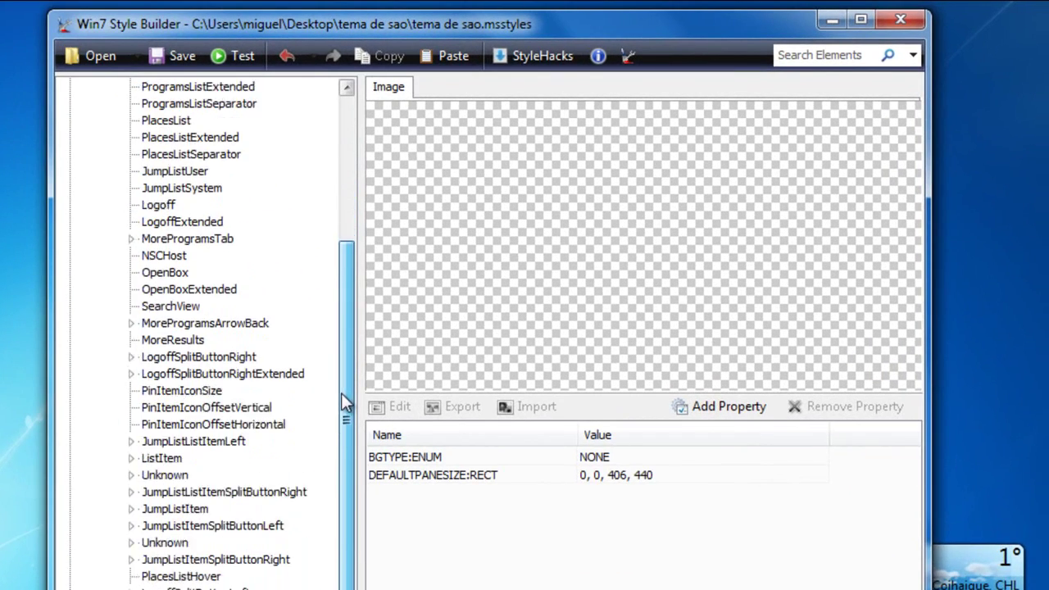
pyautogui.moveTo(341, 392); pyautogui.dragTo(344, 451)
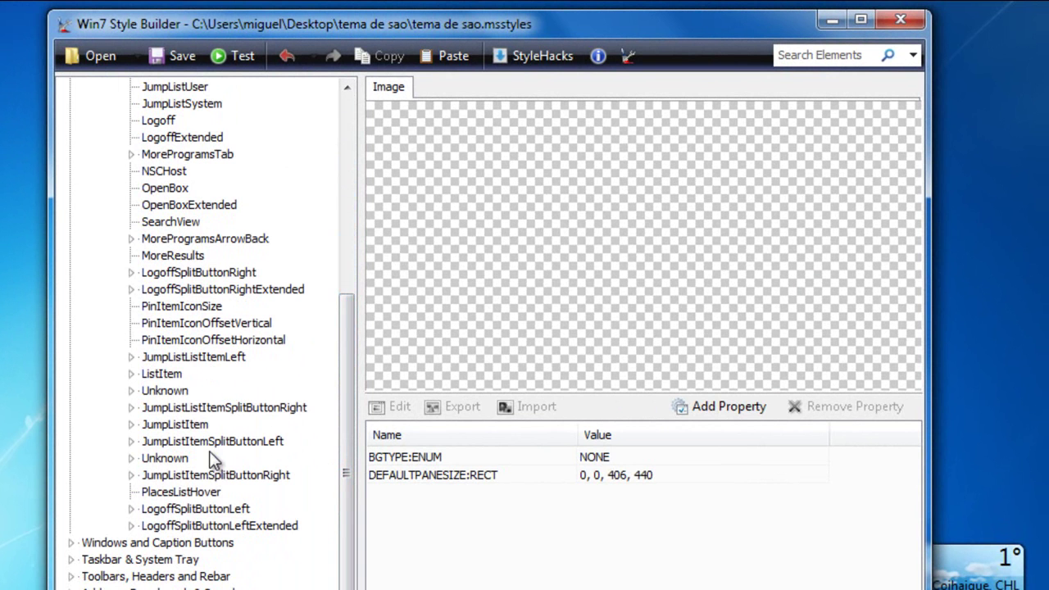
pyautogui.click(201, 494)
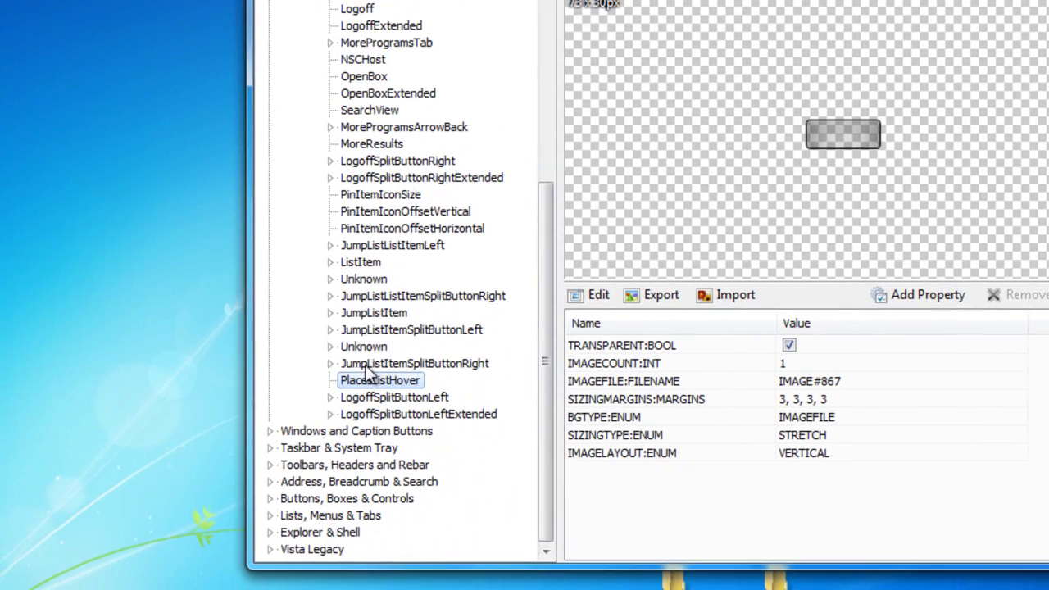
pyautogui.press('super')
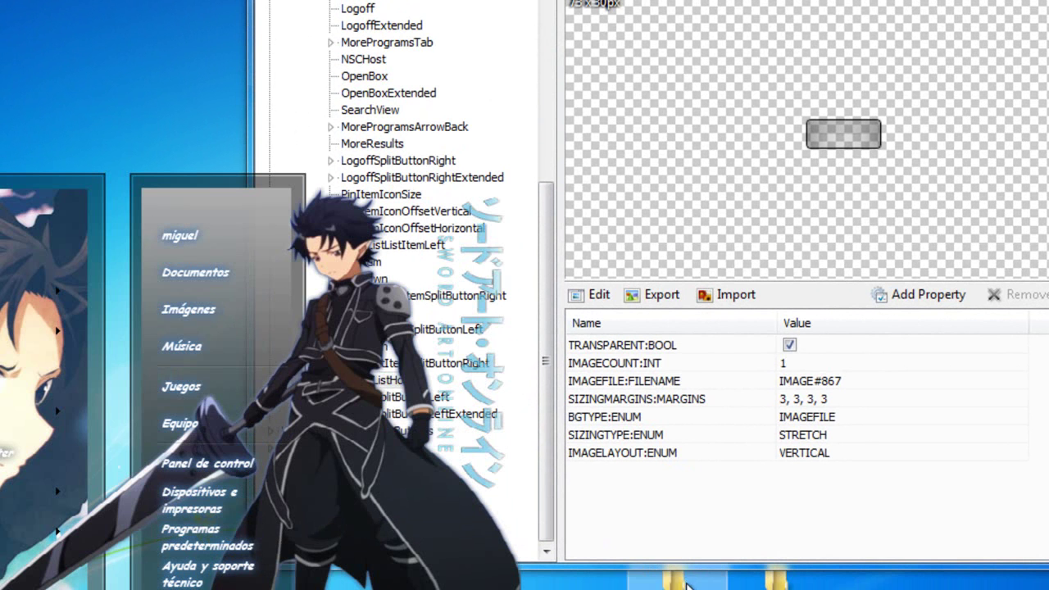
# Export the PlacesListHover image as the PNG StartPanelPriv_PlacesListHoverImage into the tema de sao folder.
pyautogui.click(695, 544)
pyautogui.click(658, 295)
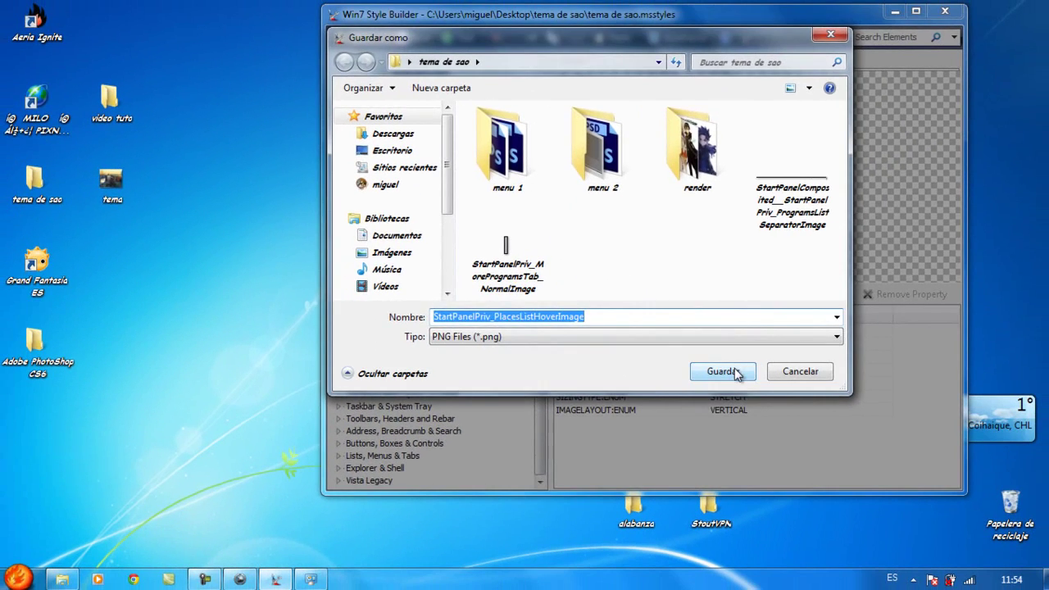
pyautogui.click(721, 371)
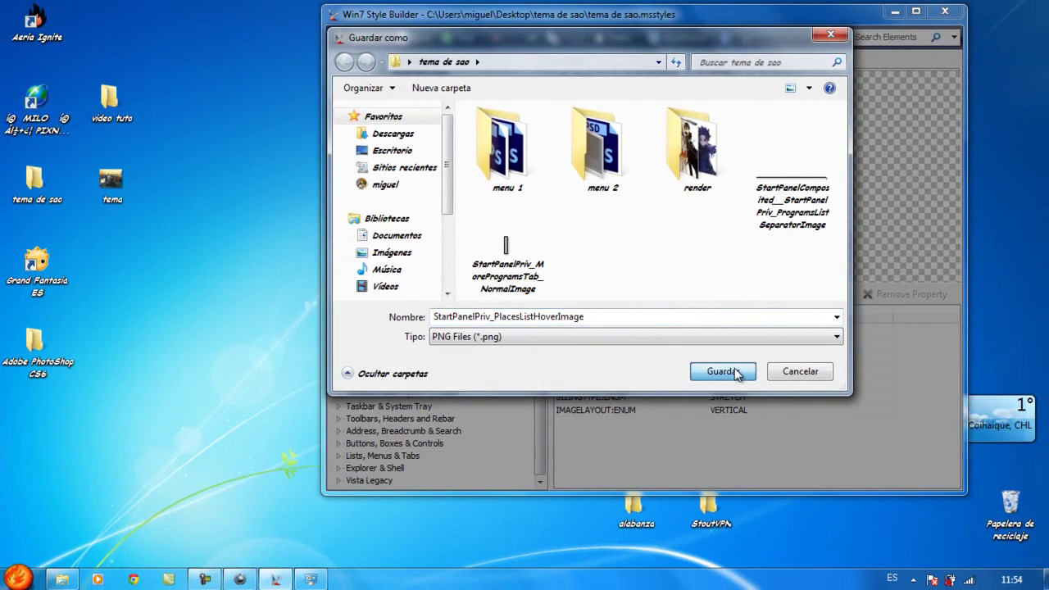
# Minimise the style builder and launch PSCS6 from the desktop's Adobe PhotoShop CS6 folder in the es_ES language.
pyautogui.click(895, 10)
pyautogui.doubleClick(37, 352)
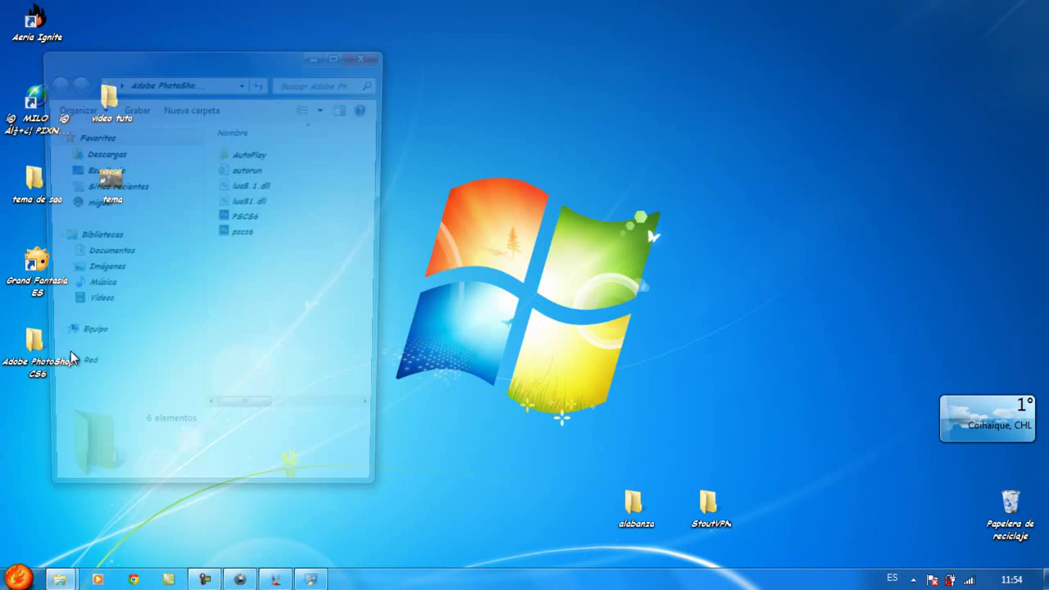
pyautogui.click(237, 218)
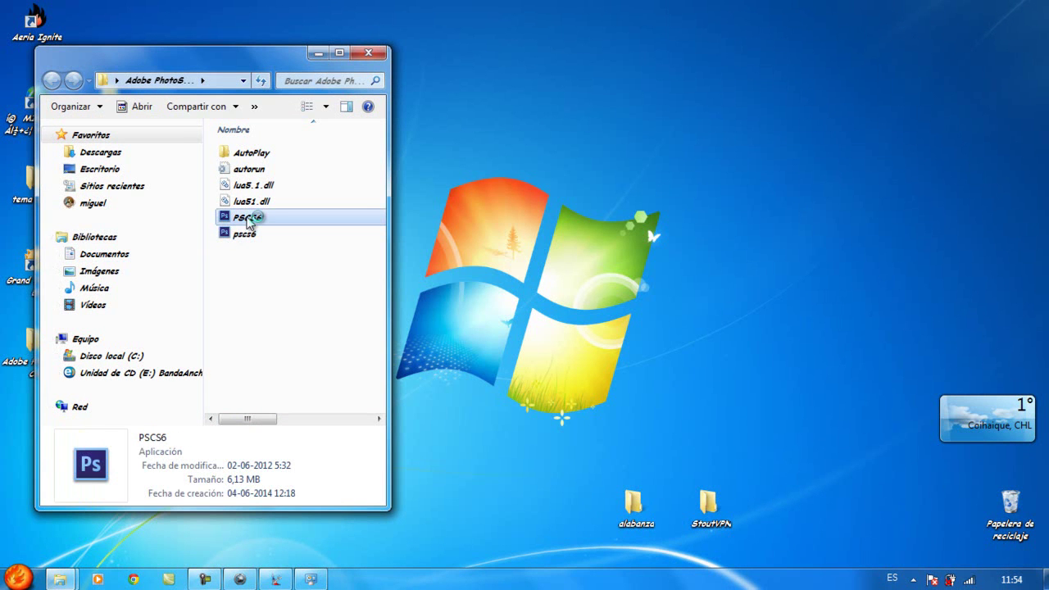
pyautogui.click(319, 53)
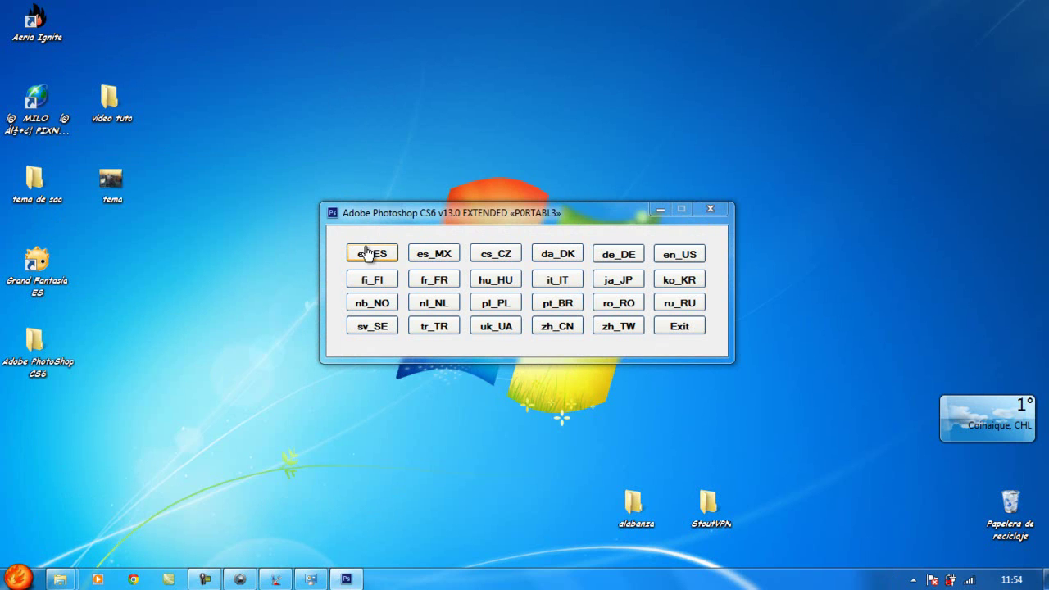
pyautogui.click(367, 254)
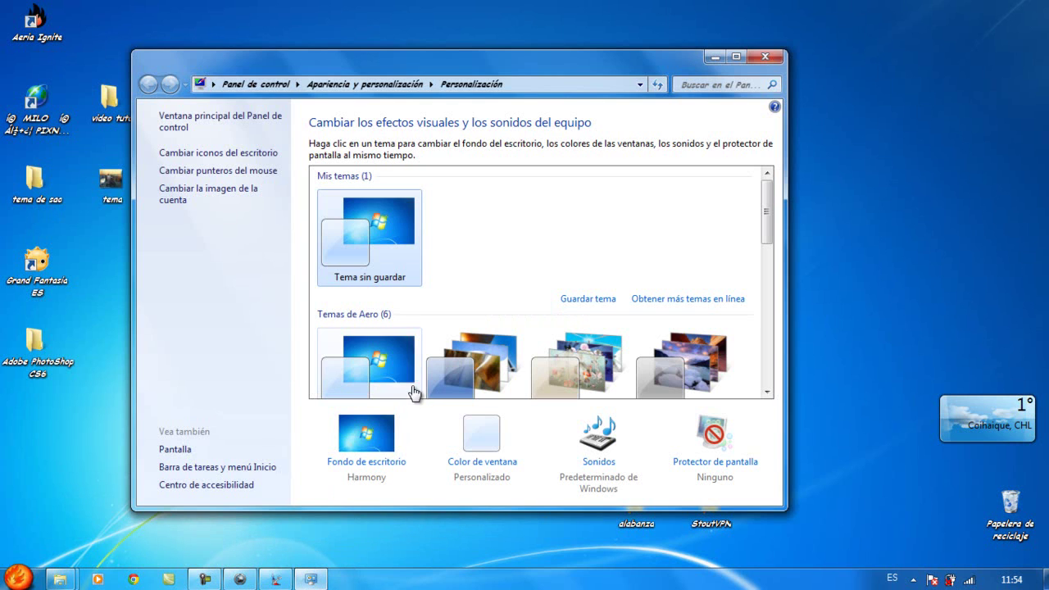
# Set the desktop background to the paisajitos-7 landscape picture from the Biblioteca de imágenes and save the change.
pyautogui.click(384, 432)
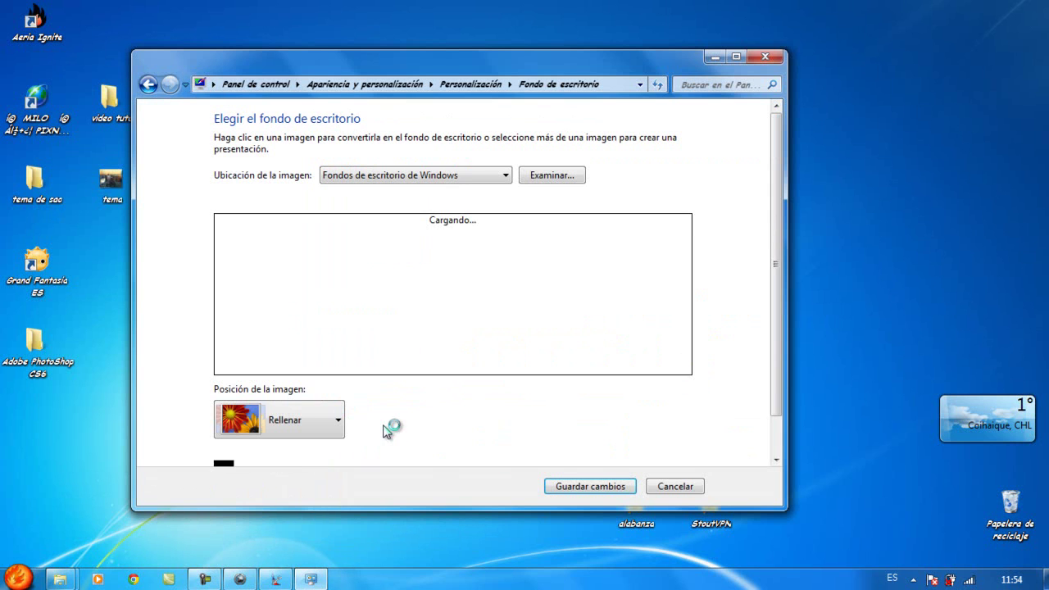
pyautogui.click(505, 176)
pyautogui.click(501, 203)
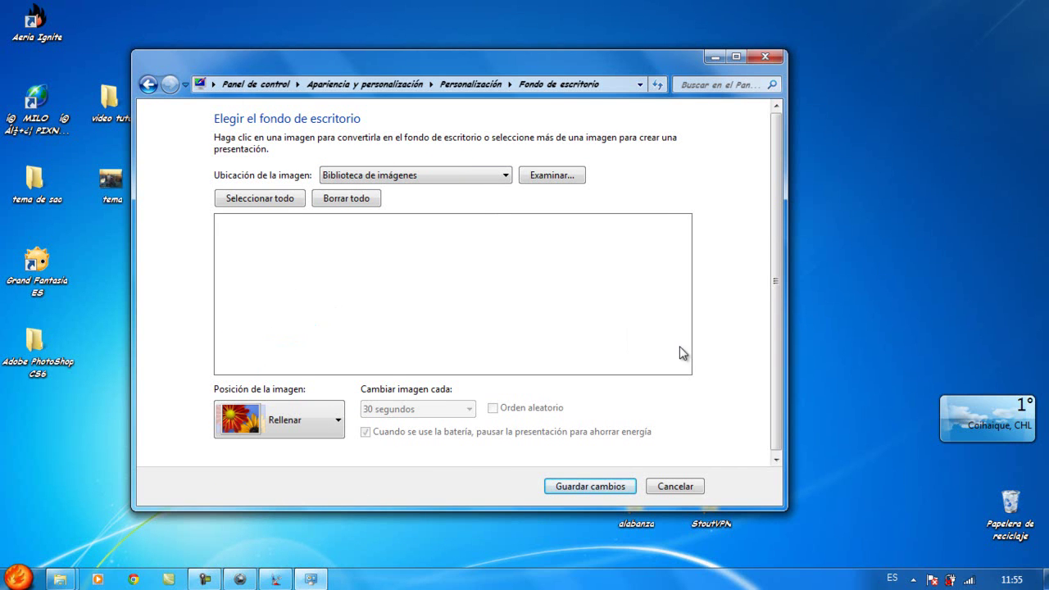
pyautogui.click(633, 334)
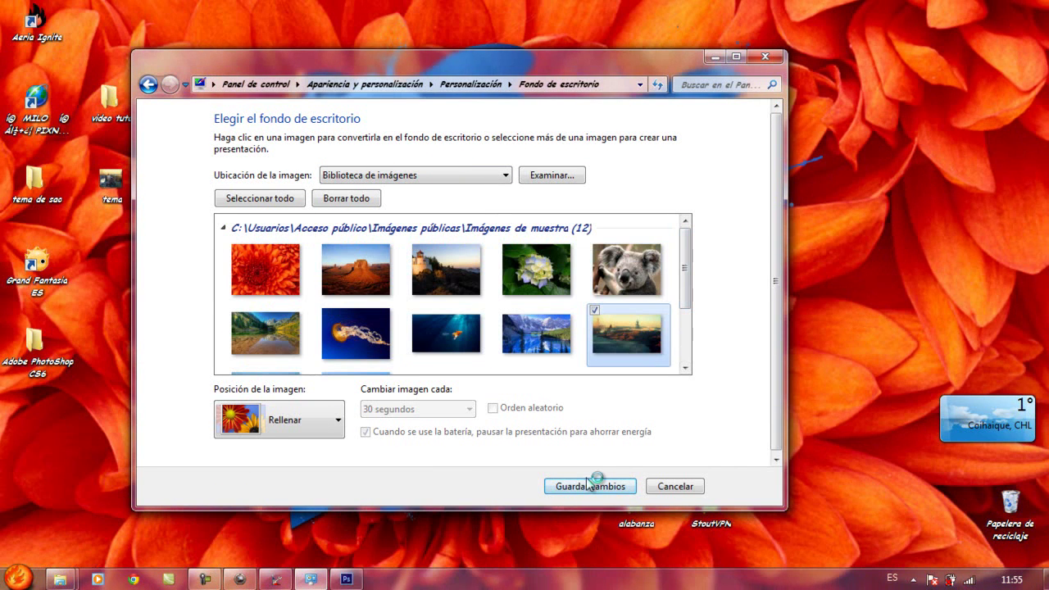
pyautogui.click(591, 485)
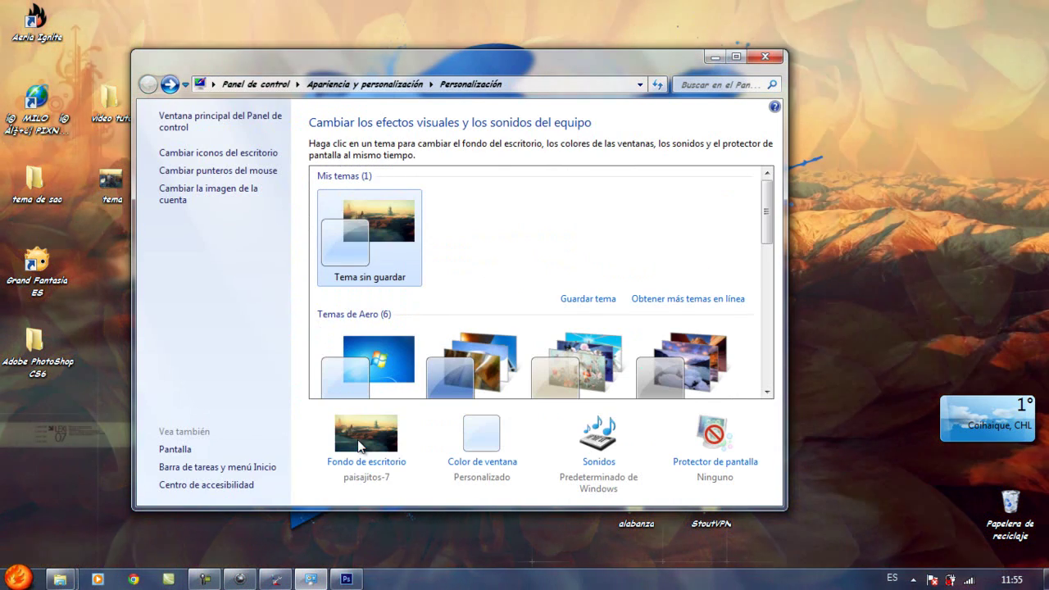
pyautogui.click(360, 447)
pyautogui.click(591, 489)
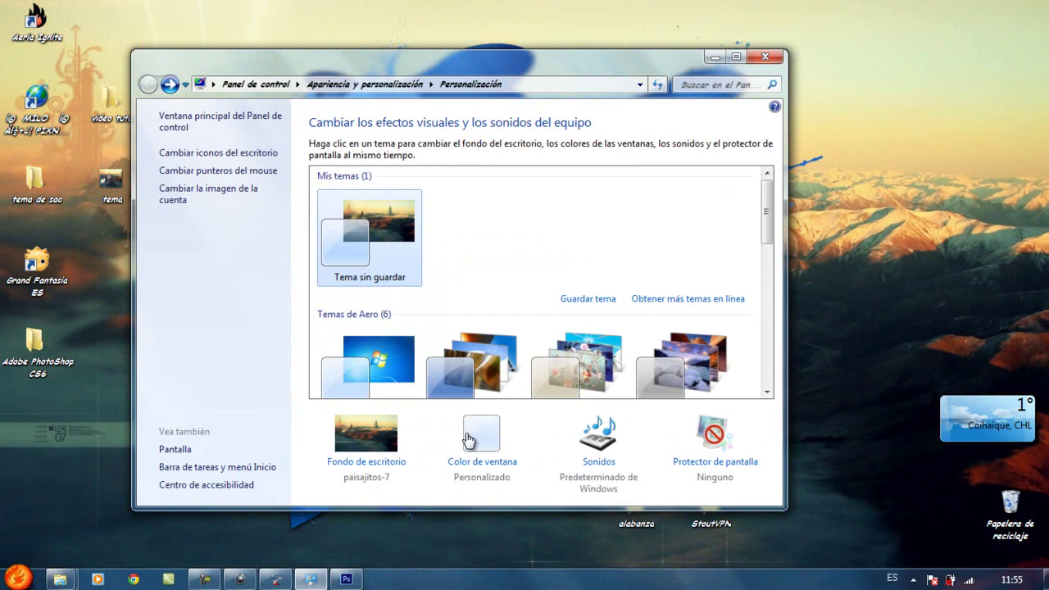
# Set the window colour to Escarcha at minimum intensity, save it, close Personalización and check the look in the Start menu.
pyautogui.click(469, 438)
pyautogui.click(662, 218)
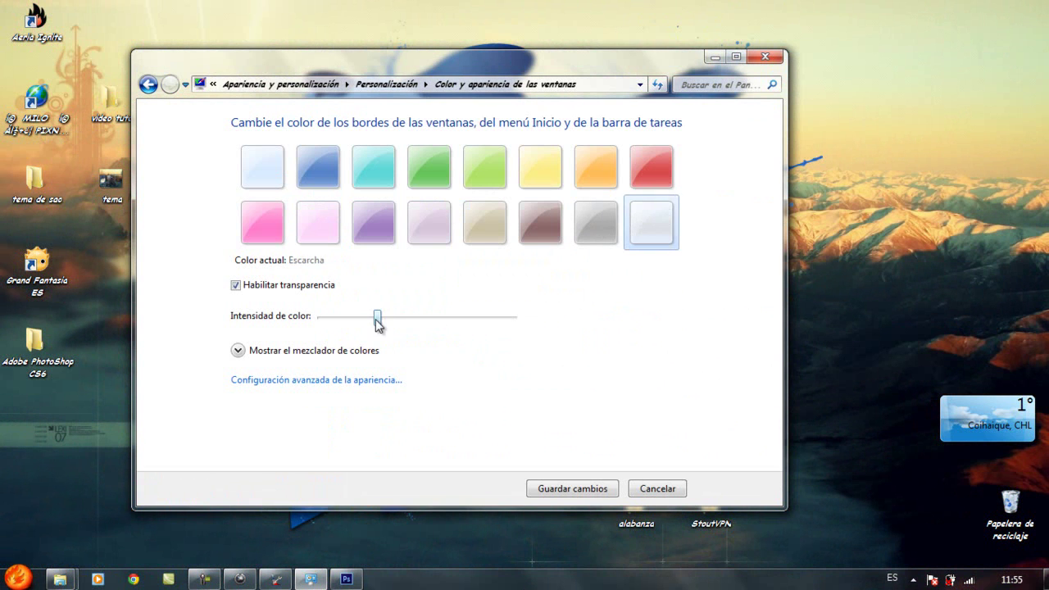
pyautogui.moveTo(374, 319); pyautogui.dragTo(286, 319)
pyautogui.click(572, 489)
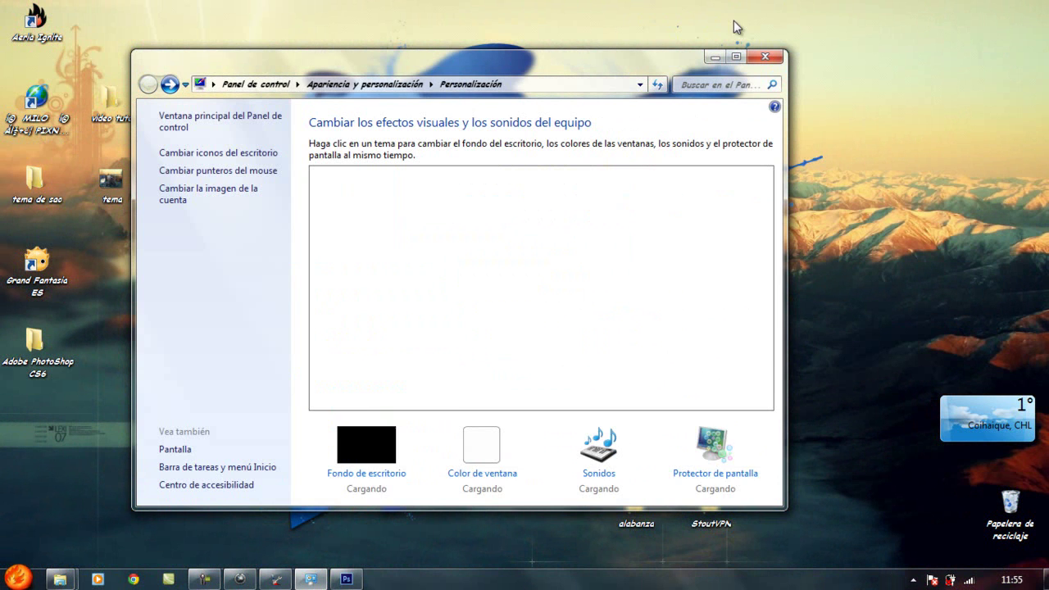
pyautogui.click(766, 56)
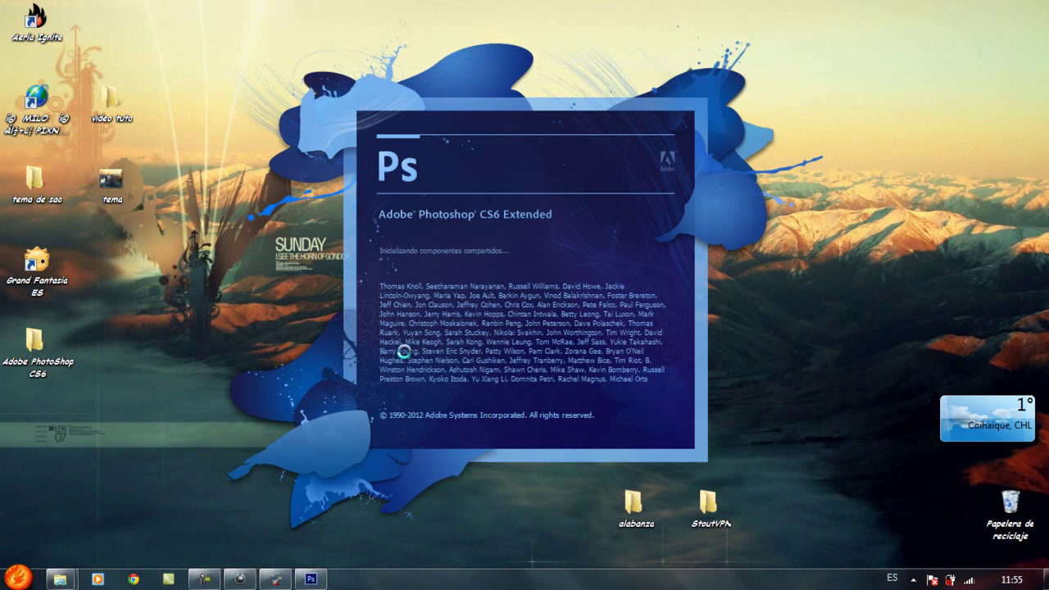
pyautogui.press('super')
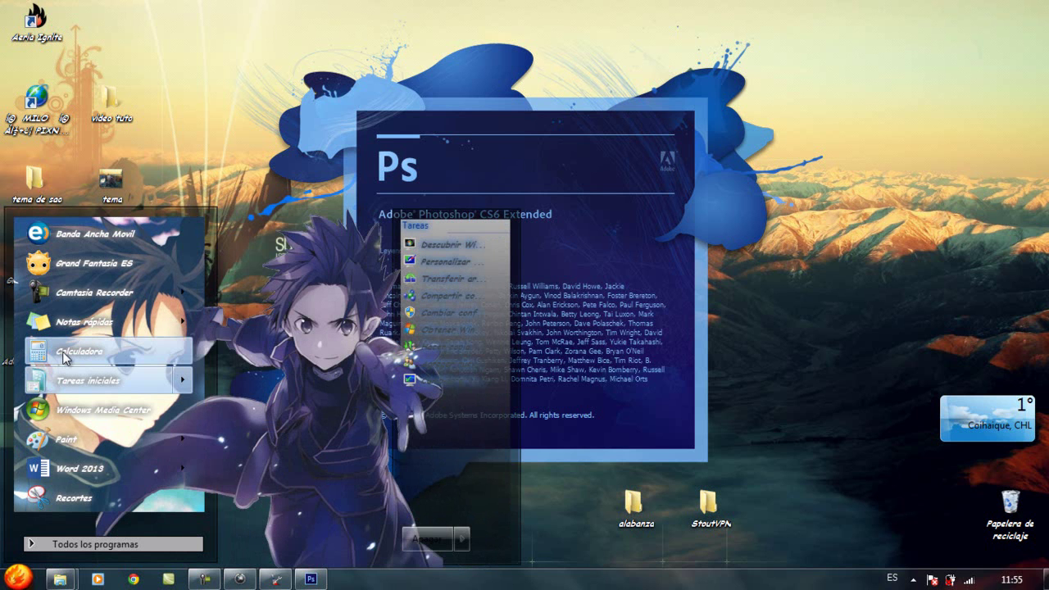
pyautogui.moveTo(78, 319)
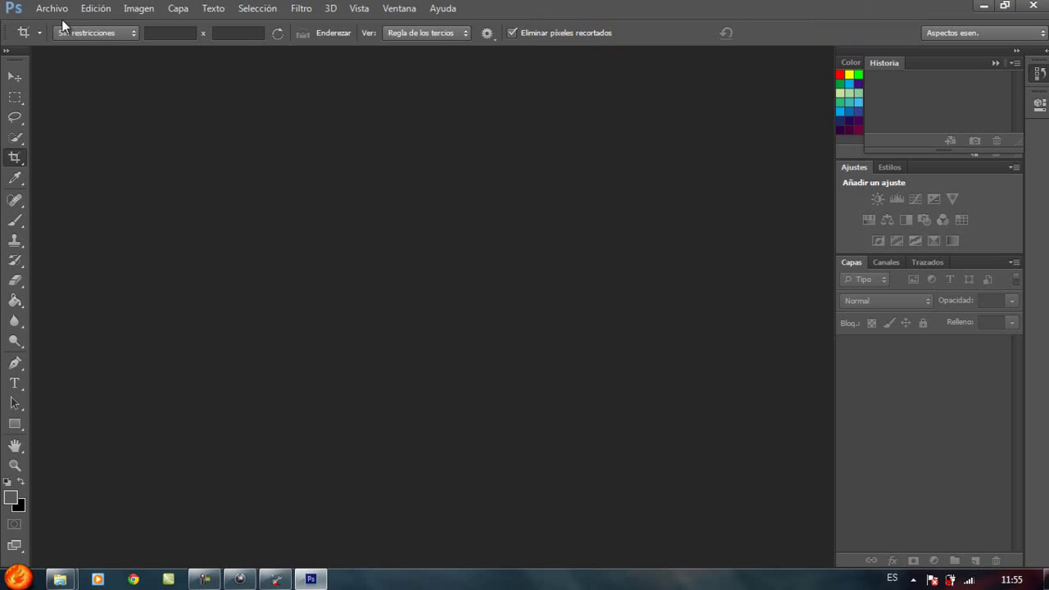
# In Photoshop, open StartPanelPriv_PlacesListHoverImage from the tema de sao folder, add a new layer and hide the original Capa 0.
pyautogui.click(51, 8)
pyautogui.click(86, 41)
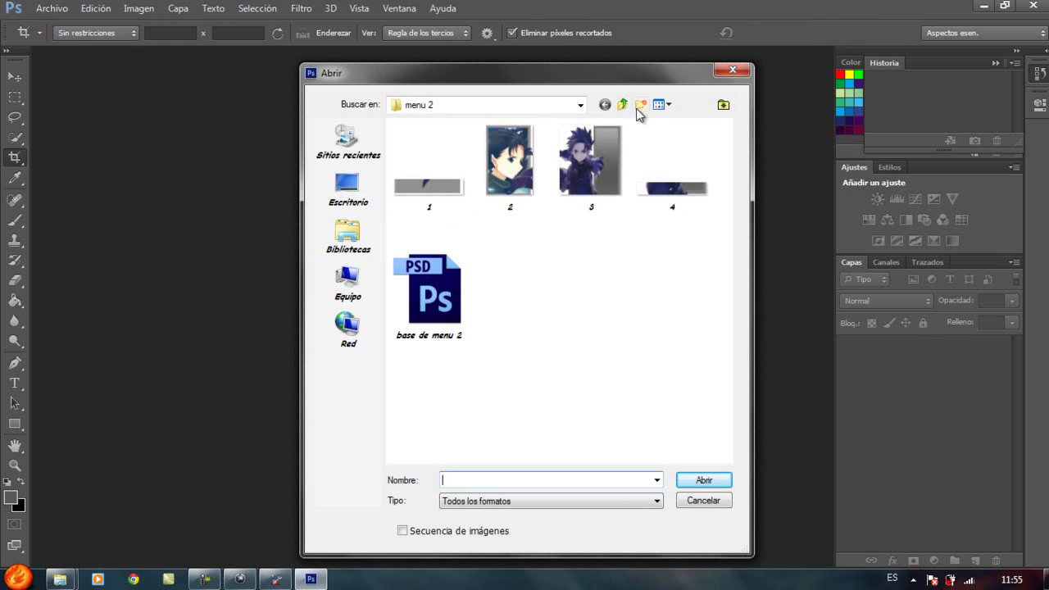
pyautogui.click(622, 104)
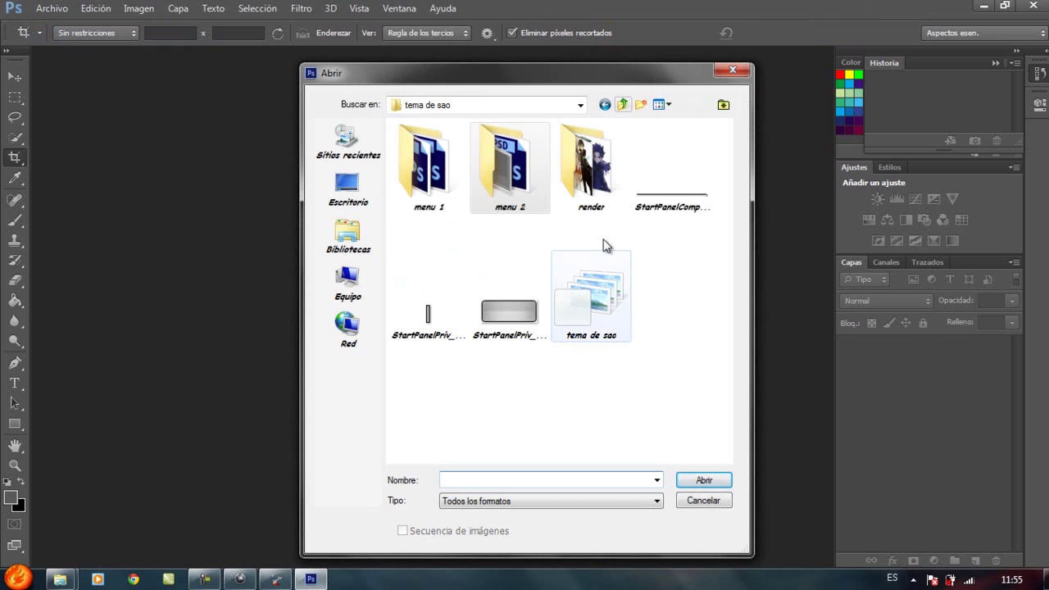
pyautogui.click(503, 324)
pyautogui.doubleClick(502, 324)
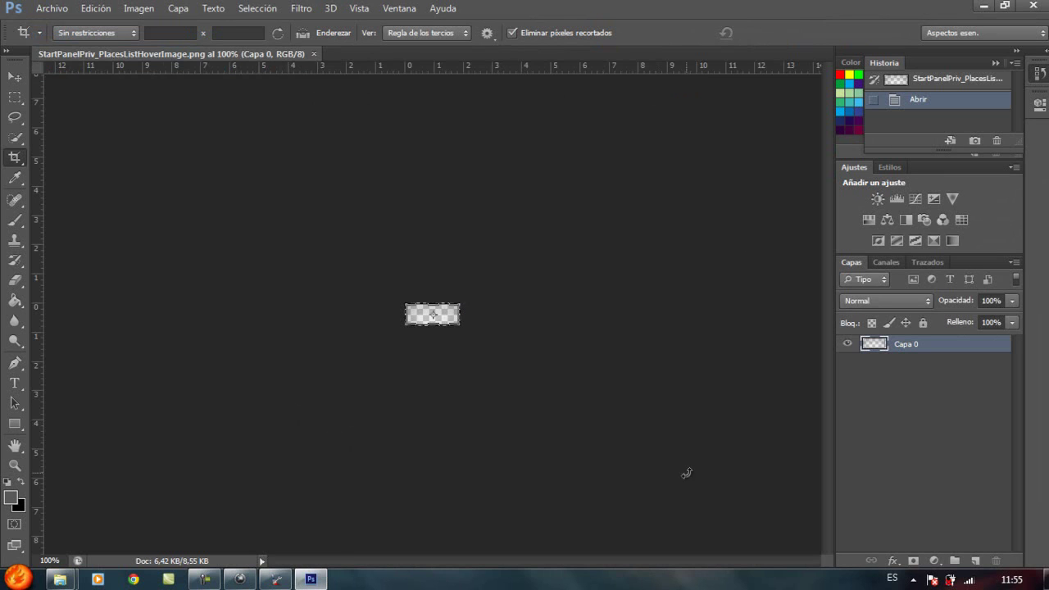
pyautogui.click(975, 560)
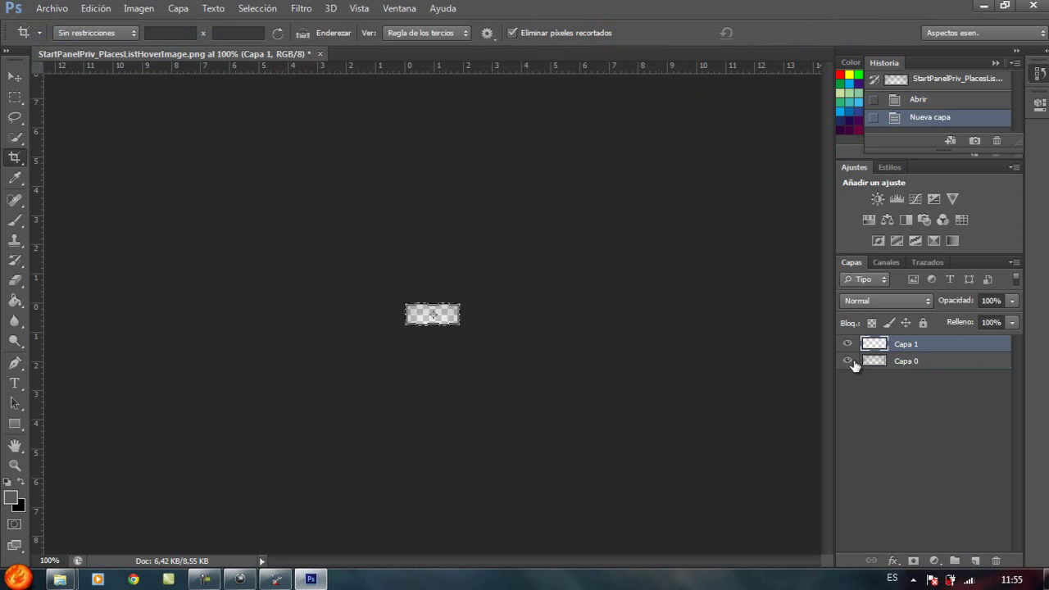
pyautogui.click(849, 361)
# Open the SAO_zps872c203c.png logo from the render folder and move it into the hover image document as a layer.
pyautogui.click(64, 10)
pyautogui.click(71, 40)
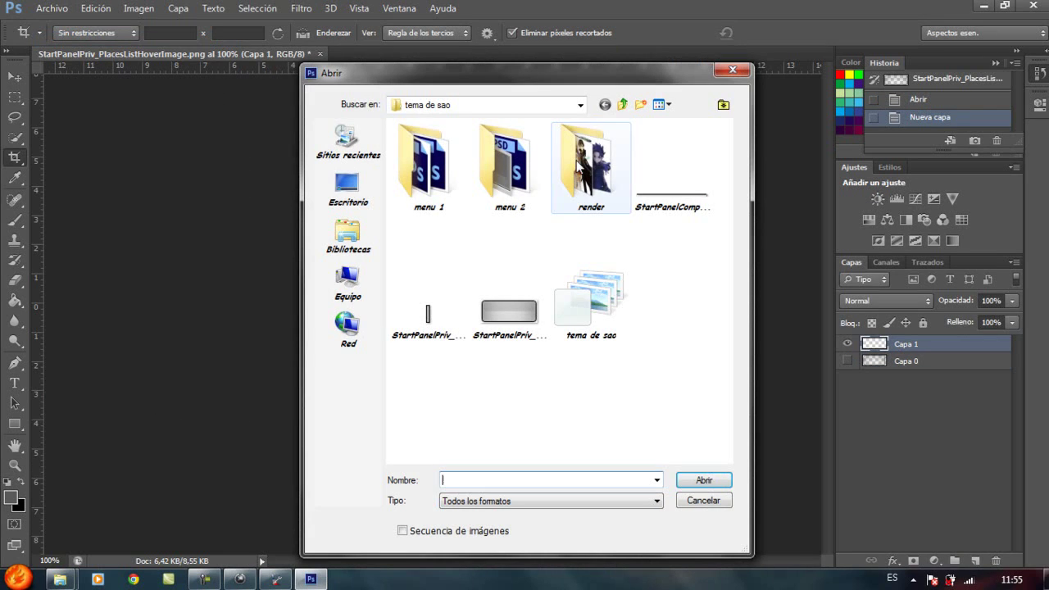
pyautogui.doubleClick(574, 159)
pyautogui.doubleClick(590, 302)
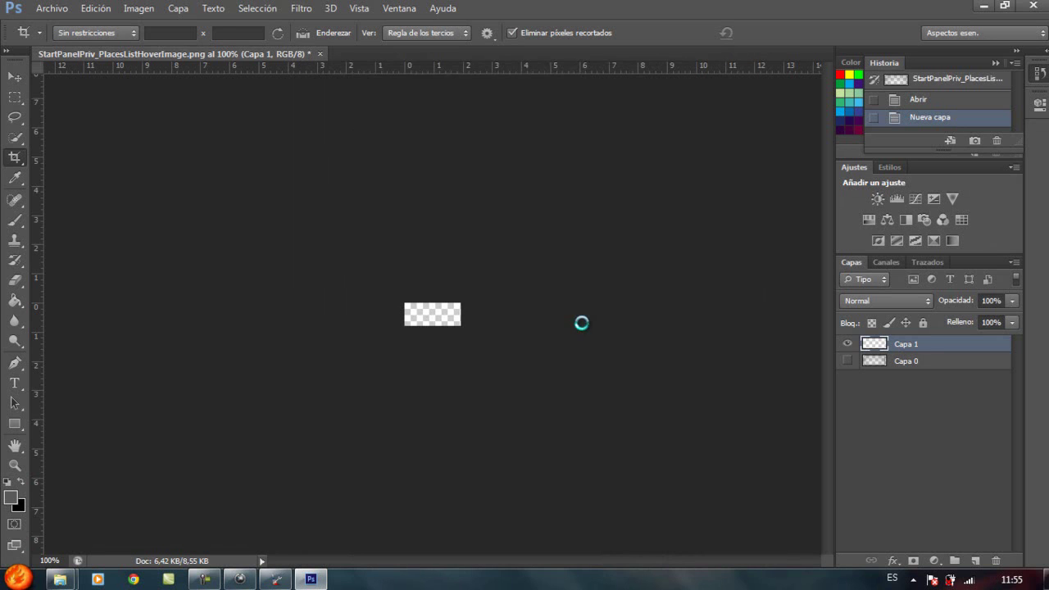
pyautogui.click(14, 76)
pyautogui.moveTo(336, 300); pyautogui.dragTo(410, 316)
# Free-transform the logo layer to about 9% width and 34% height so it fits the small canvas, and apply the transformation.
pyautogui.hotkey('ctrl', 't')
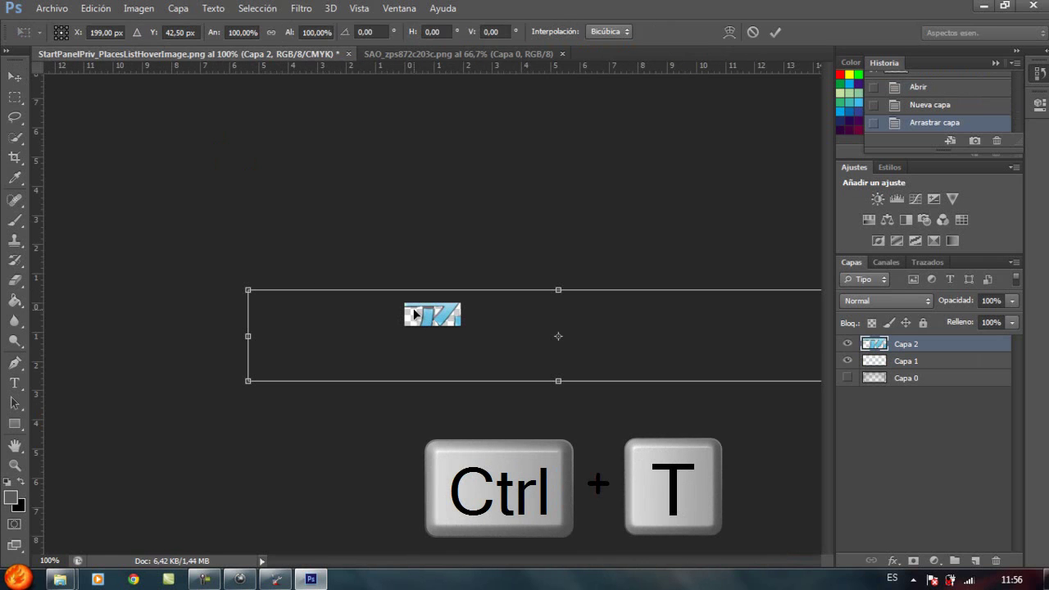
pyautogui.moveTo(248, 381); pyautogui.dragTo(644, 357)
pyautogui.moveTo(698, 328); pyautogui.dragTo(450, 342)
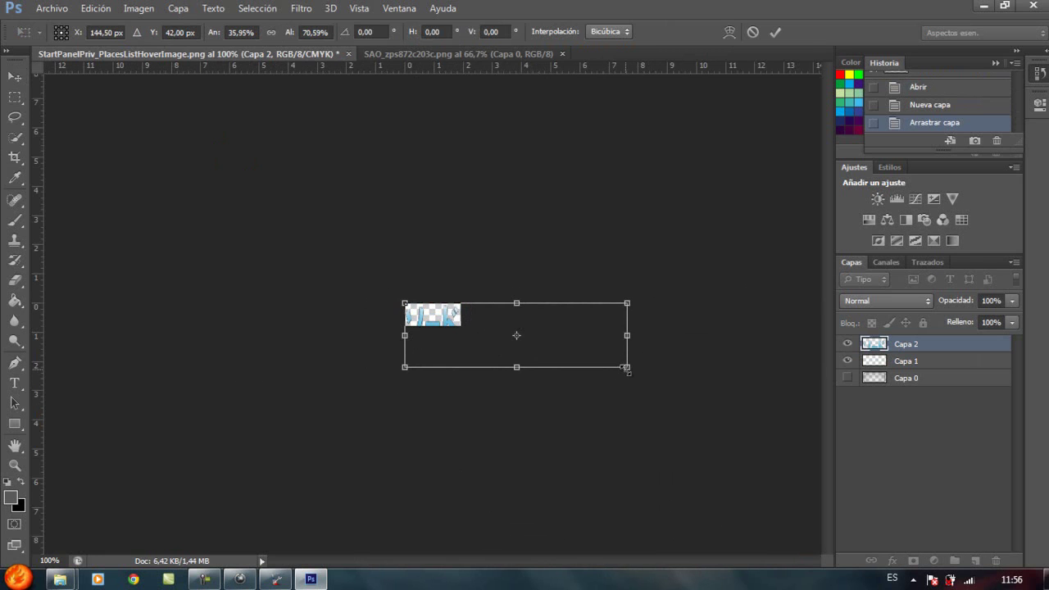
pyautogui.moveTo(615, 362); pyautogui.dragTo(467, 332)
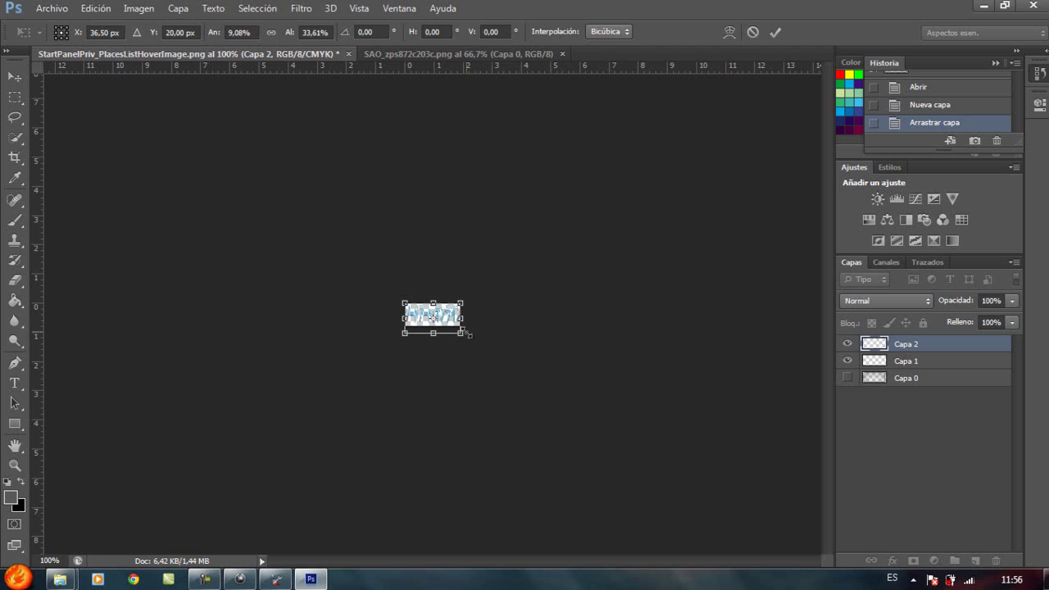
pyautogui.click(25, 72)
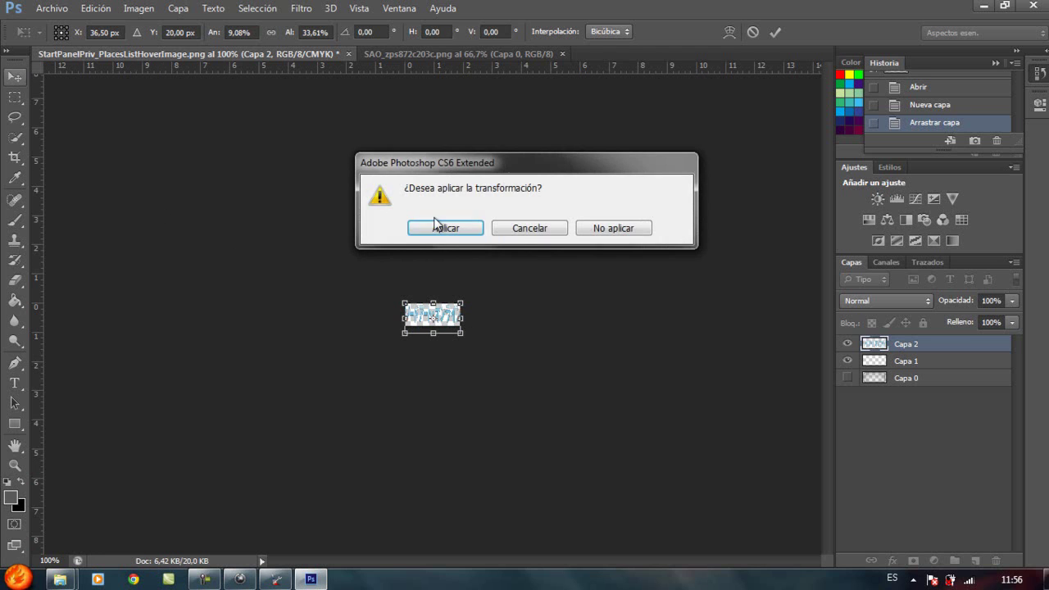
pyautogui.click(474, 227)
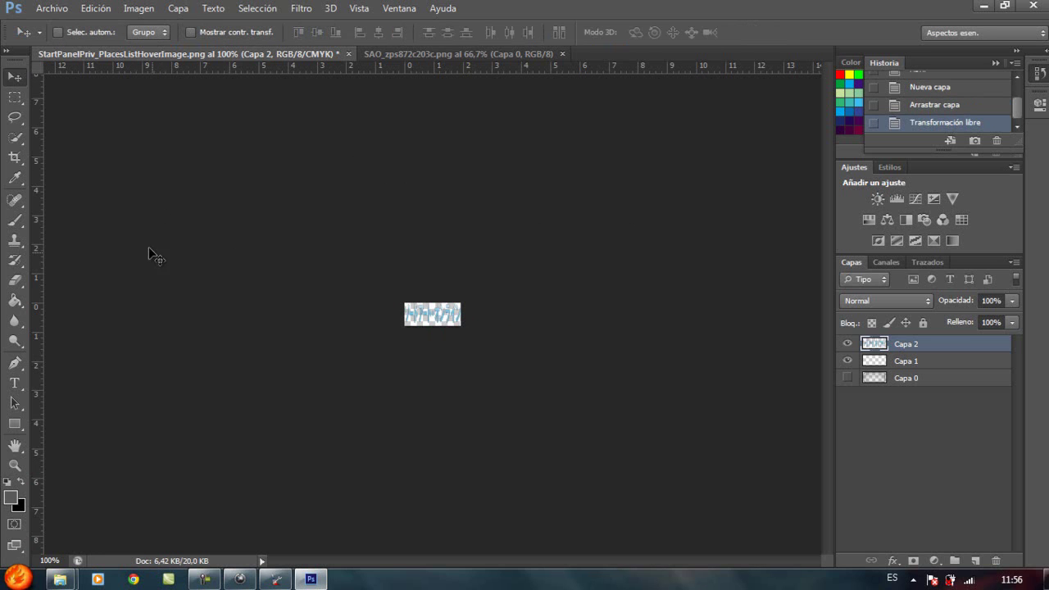
# Save the edited image in PNG format as StartPanelPriv_PlacesListHoverImage in tema de sao, accepting the default options, and minimise Photoshop.
pyautogui.click(52, 8)
pyautogui.click(96, 195)
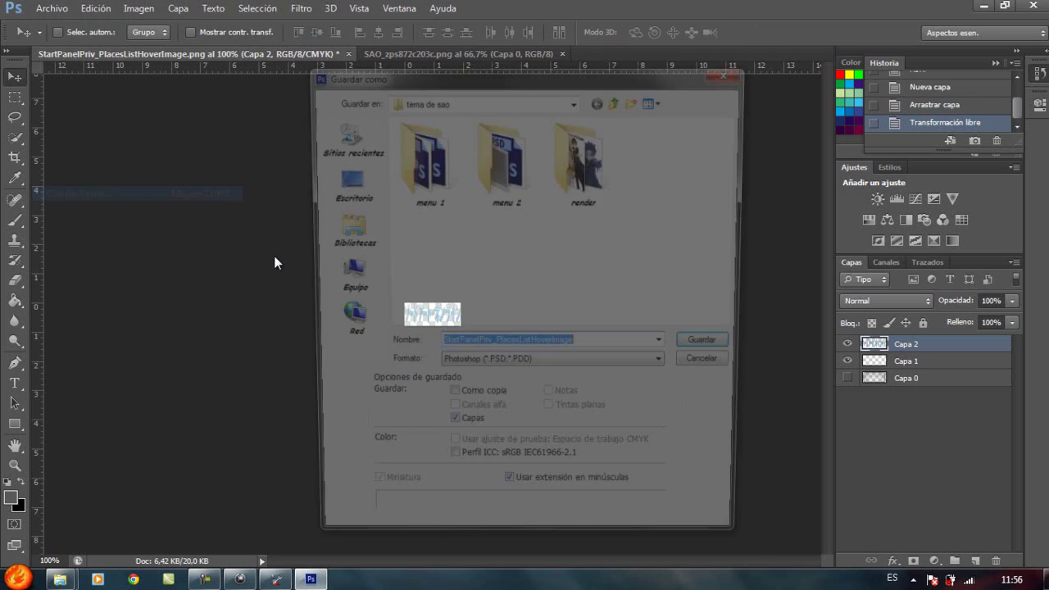
pyautogui.click(588, 367)
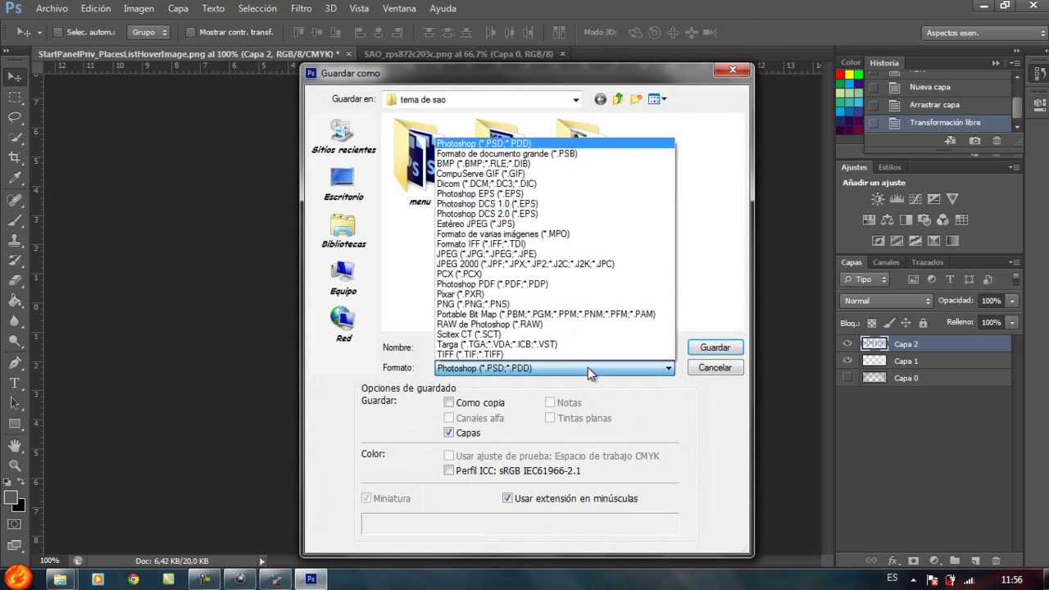
pyautogui.click(567, 305)
pyautogui.press('Return')
pyautogui.press('Return')
pyautogui.press('Return')
pyautogui.click(979, 6)
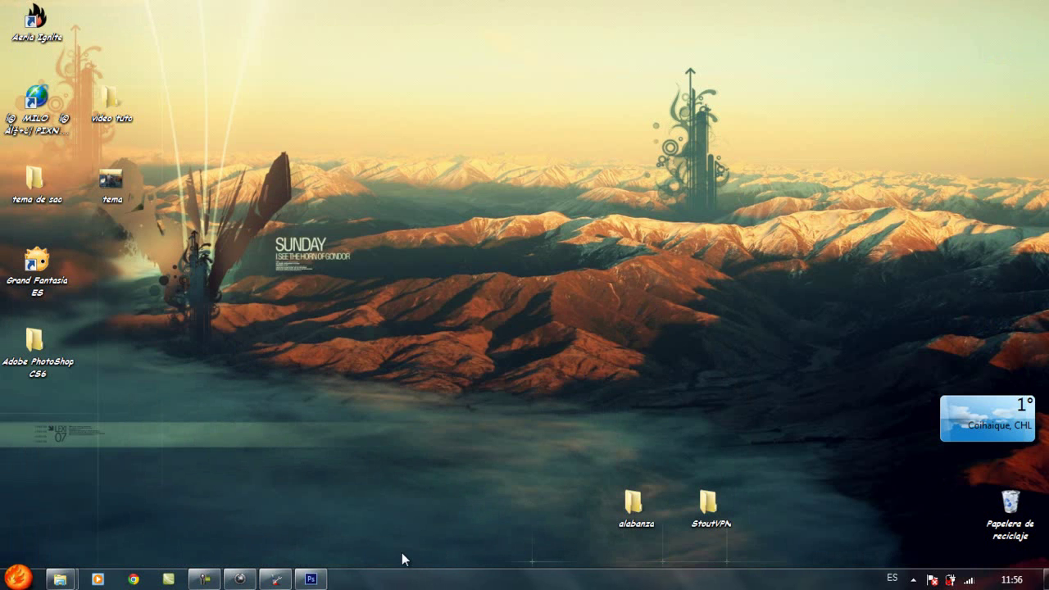
# Restore Win7 Style Builder and open the tema de sao folder beside it, scrolled to the StartPanelPriv_PlacesListHoverImage file.
pyautogui.click(274, 579)
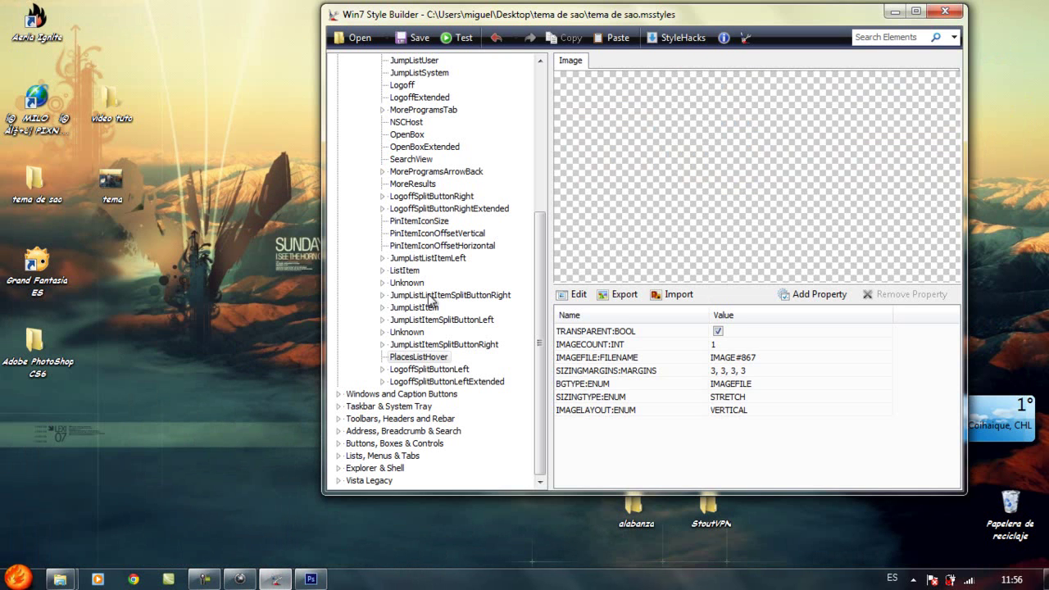
pyautogui.doubleClick(109, 96)
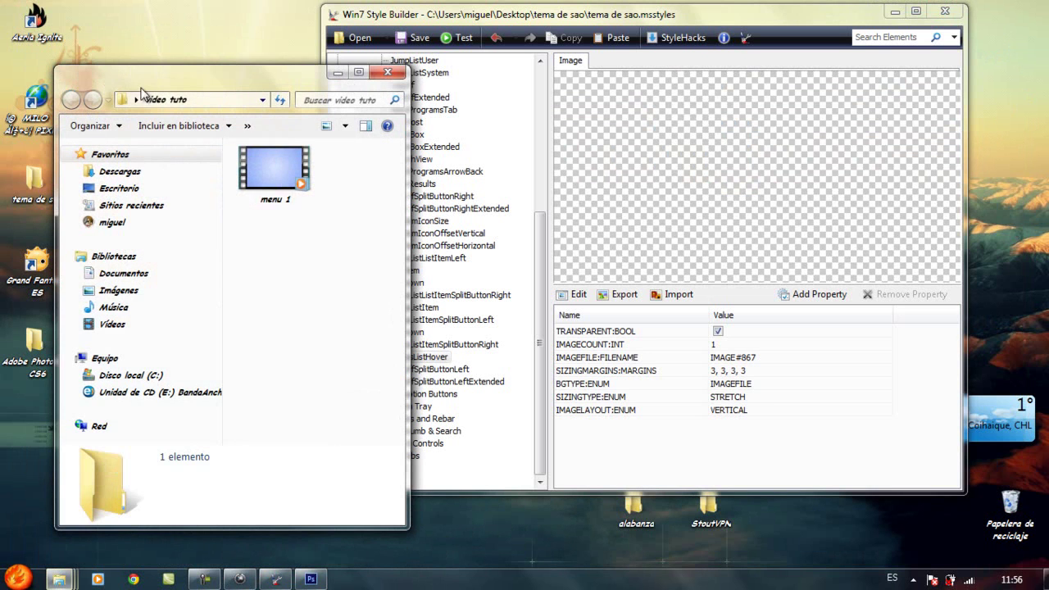
pyautogui.click(387, 73)
pyautogui.doubleClick(55, 197)
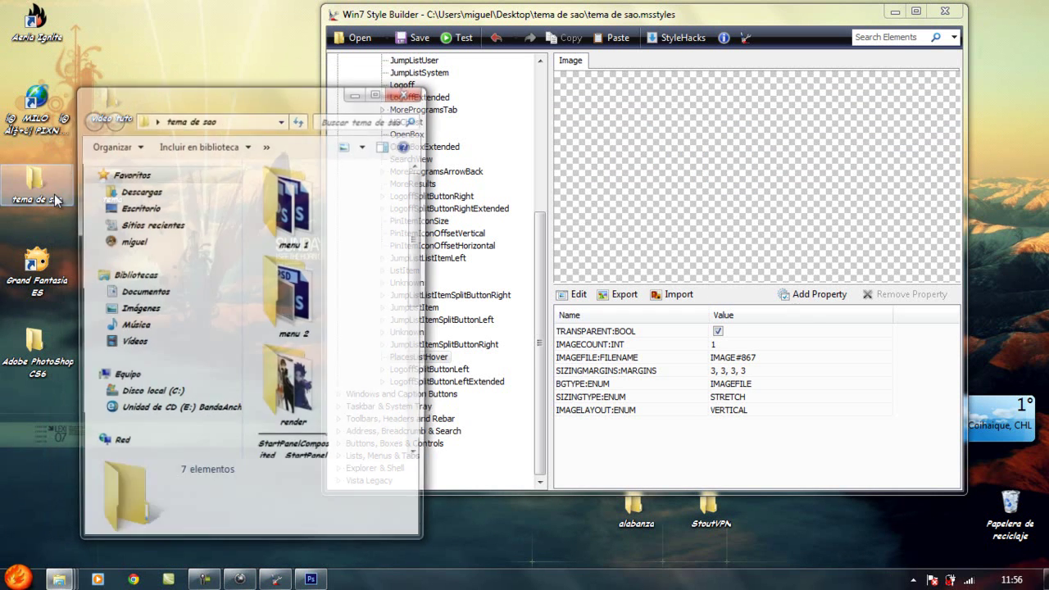
pyautogui.scroll(-5, 400, 274)
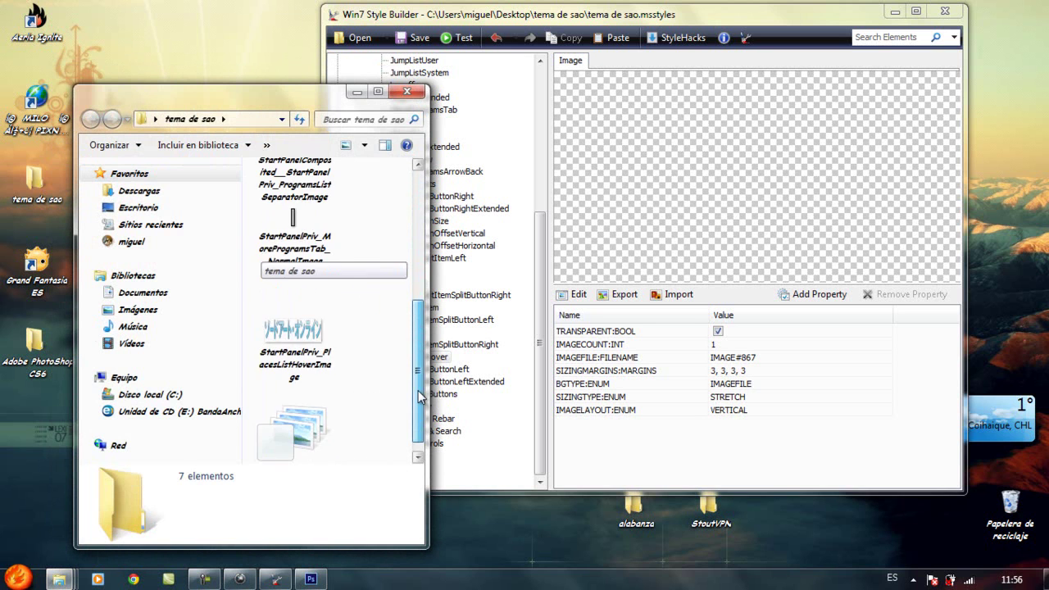
pyautogui.scroll(1, 421, 398)
pyautogui.moveTo(260, 97); pyautogui.dragTo(185, 52)
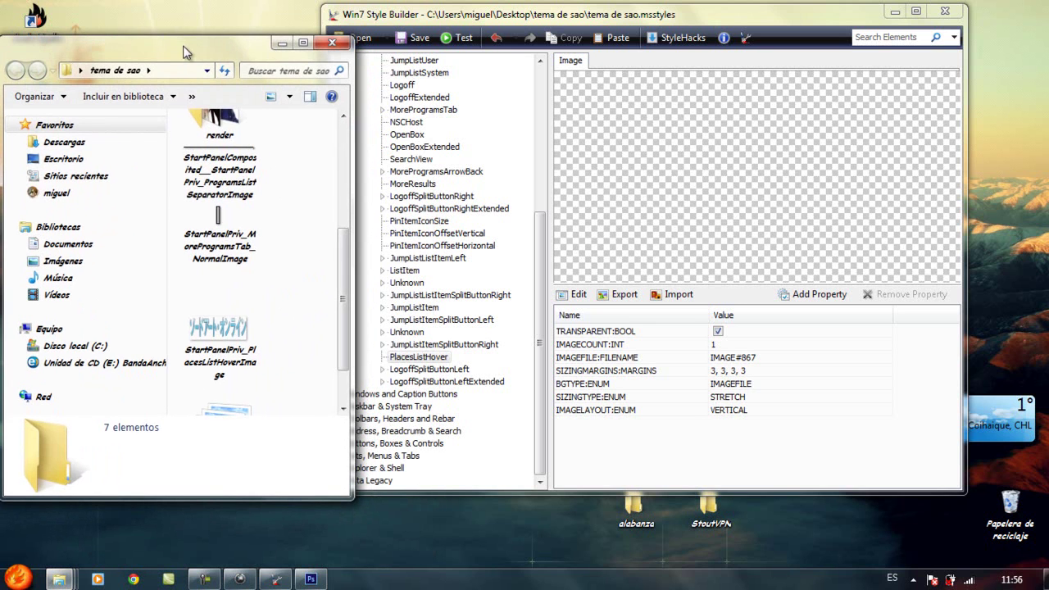
# Replace the PlacesListHover image with the StartPanelPriv_PlacesListHoverImage PNG from the tema de sao folder.
pyautogui.scroll(-2, 343, 344)
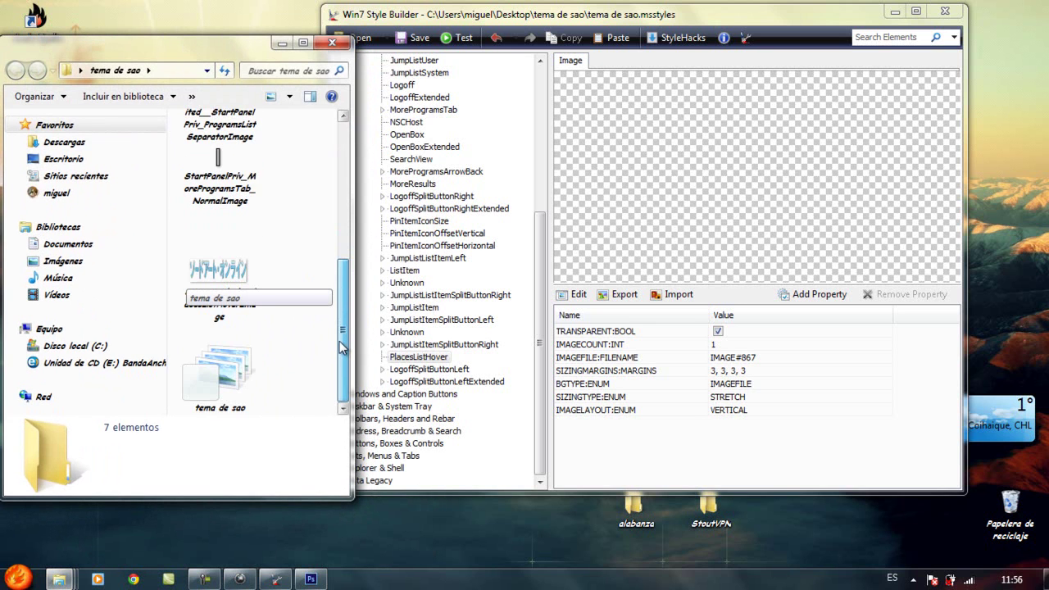
pyautogui.click(246, 297)
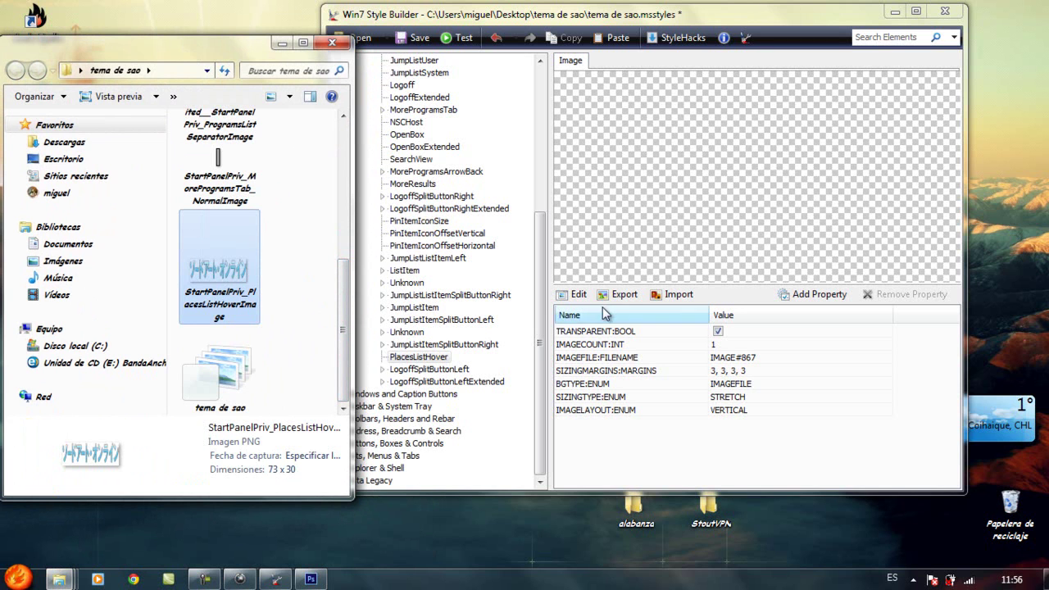
pyautogui.click(481, 348)
pyautogui.click(428, 359)
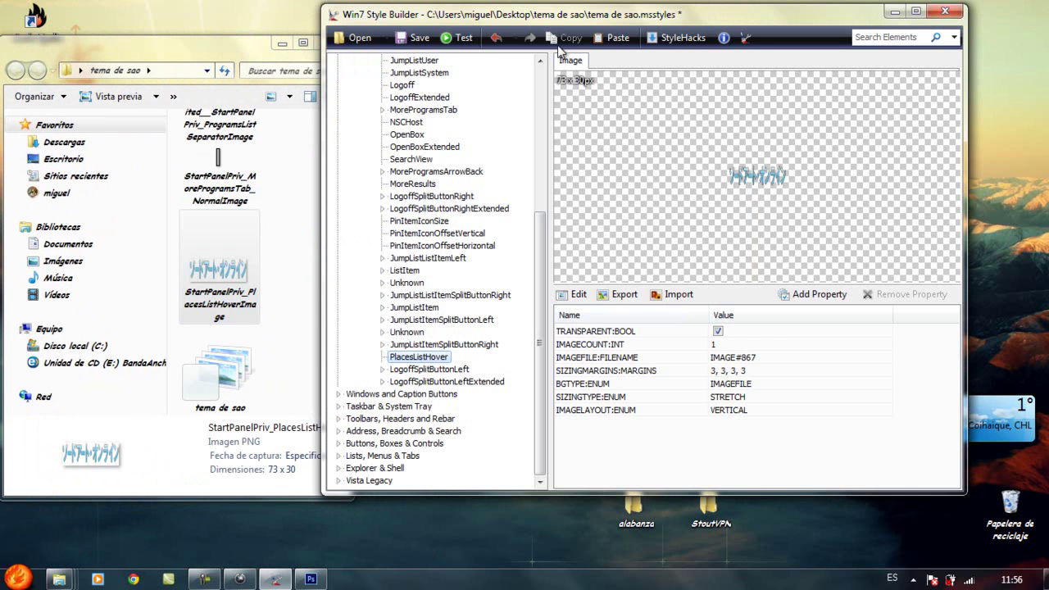
# Test the theme, dismiss the control preview and open the Start menu to examine the places list hover.
pyautogui.click(290, 40)
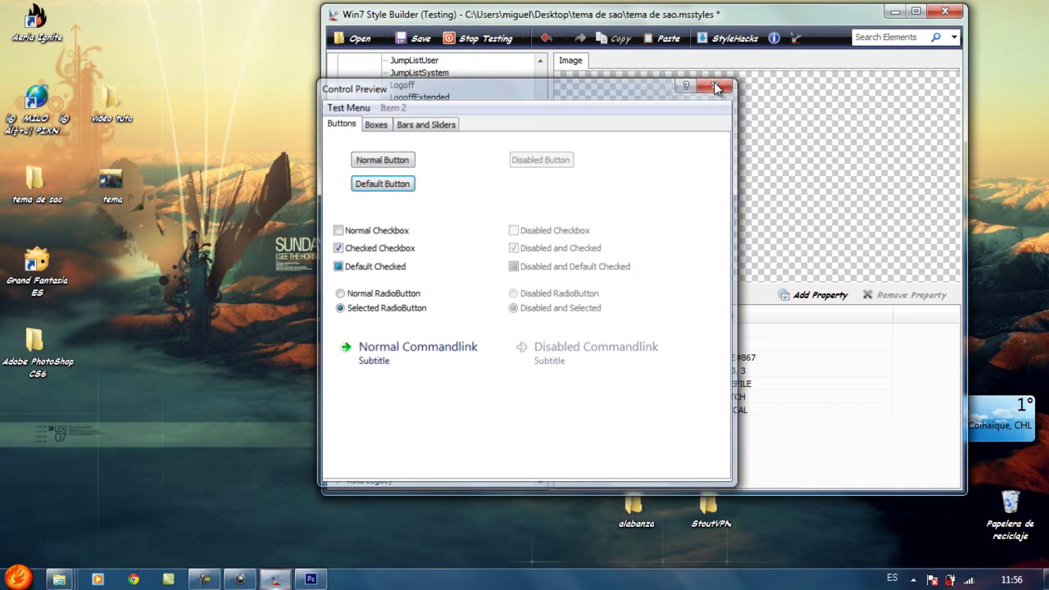
pyautogui.click(716, 84)
pyautogui.click(18, 578)
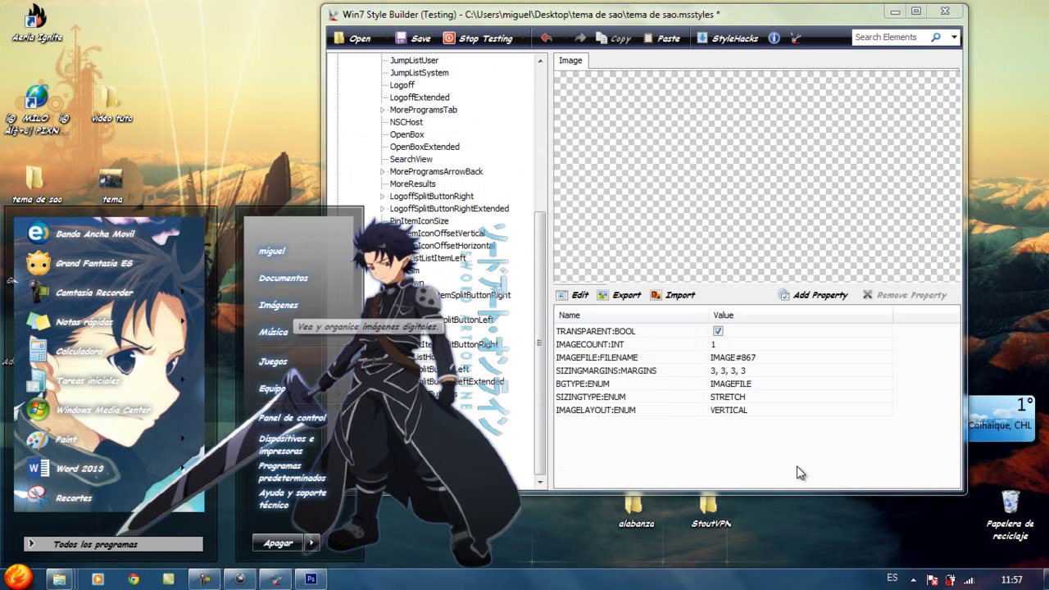
# Set the PlacesListHover sizing margins to 1, 1, 1, 1.
pyautogui.click(721, 374)
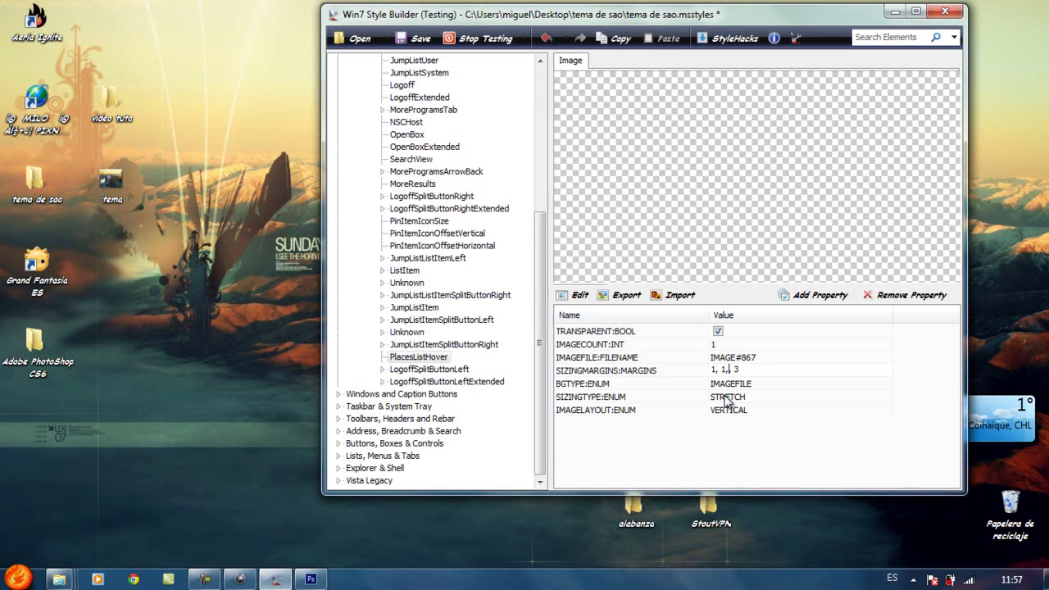
pyautogui.write(',')
pyautogui.press('Return')
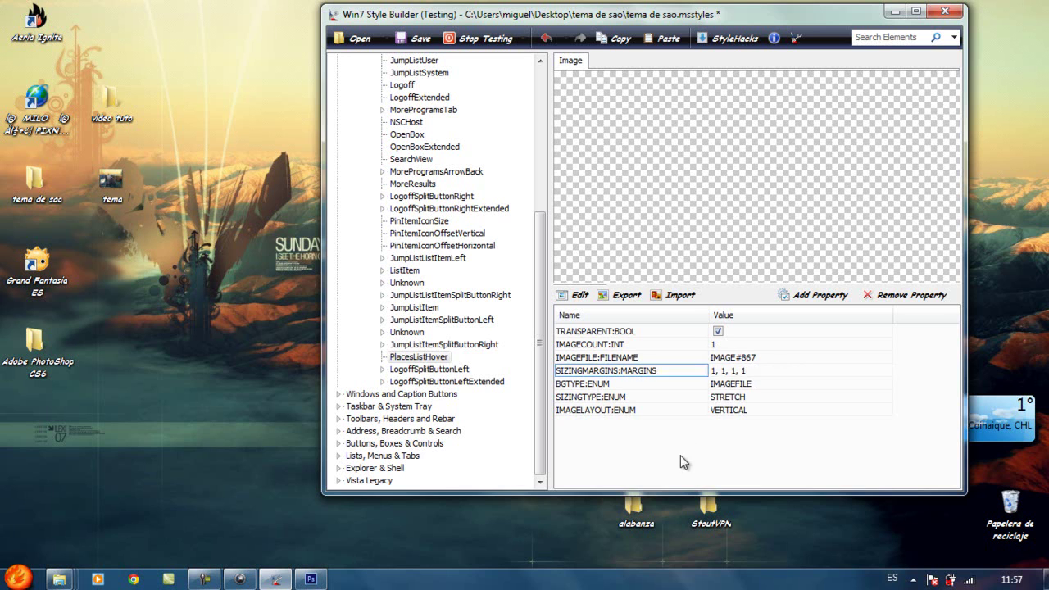
# Preview the PlacesListHover image stretched wider with its sizing margins displayed, and close the preview.
pyautogui.click(708, 203)
pyautogui.moveTo(594, 383); pyautogui.dragTo(637, 382)
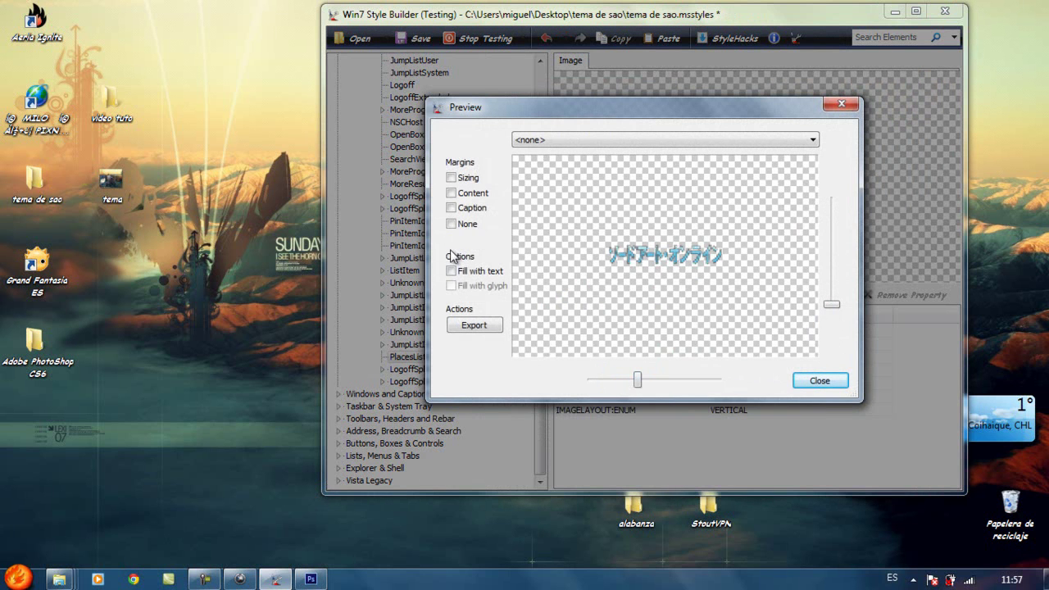
pyautogui.click(451, 178)
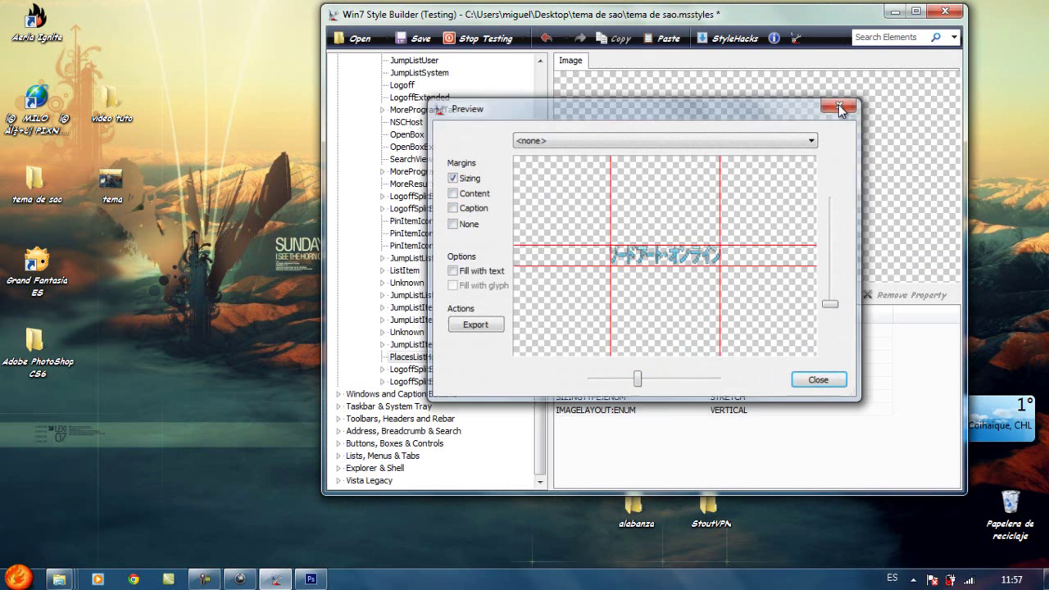
pyautogui.click(840, 104)
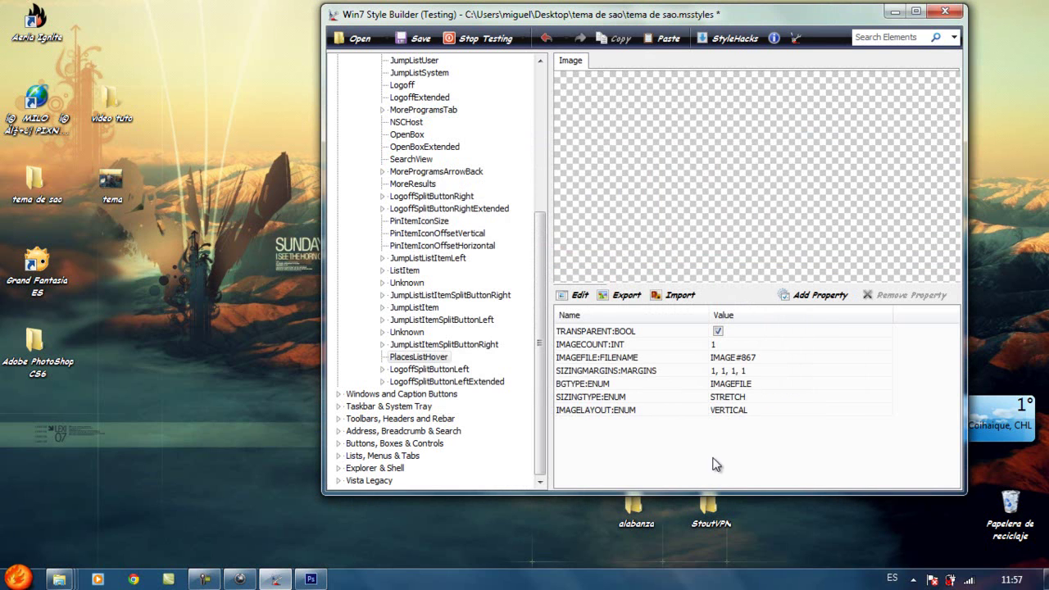
# Save the style over the existing tema de sao file and apply it as the active visual style.
pyautogui.click(414, 39)
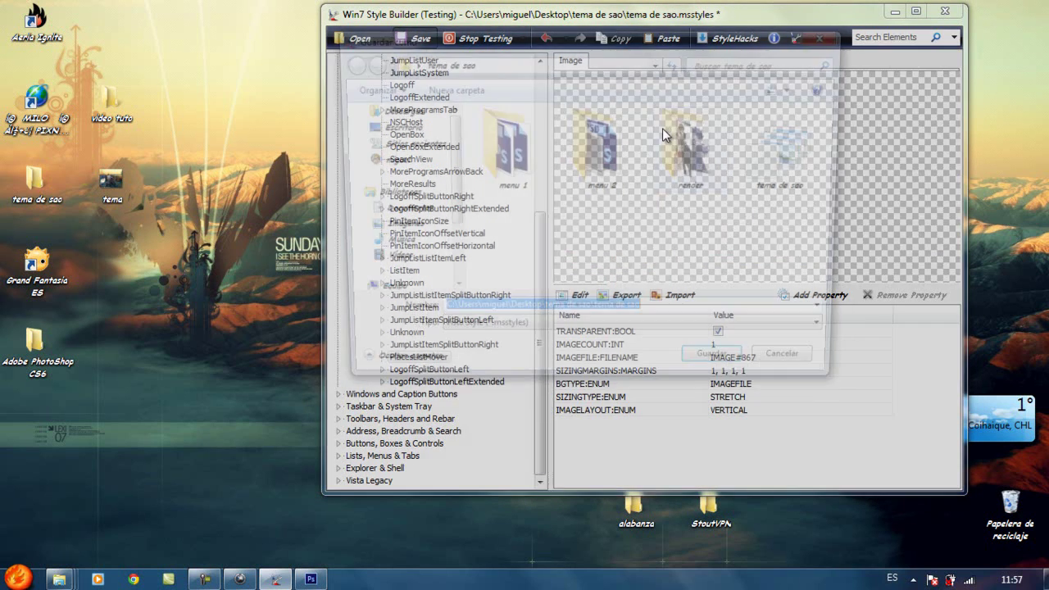
pyautogui.click(794, 167)
pyautogui.press('Return')
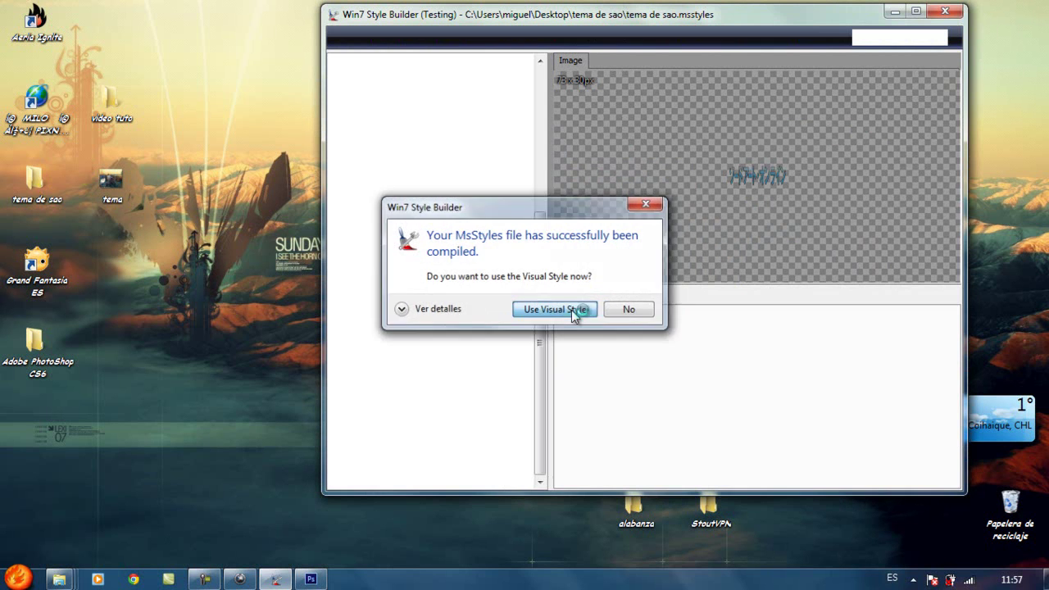
pyautogui.click(572, 311)
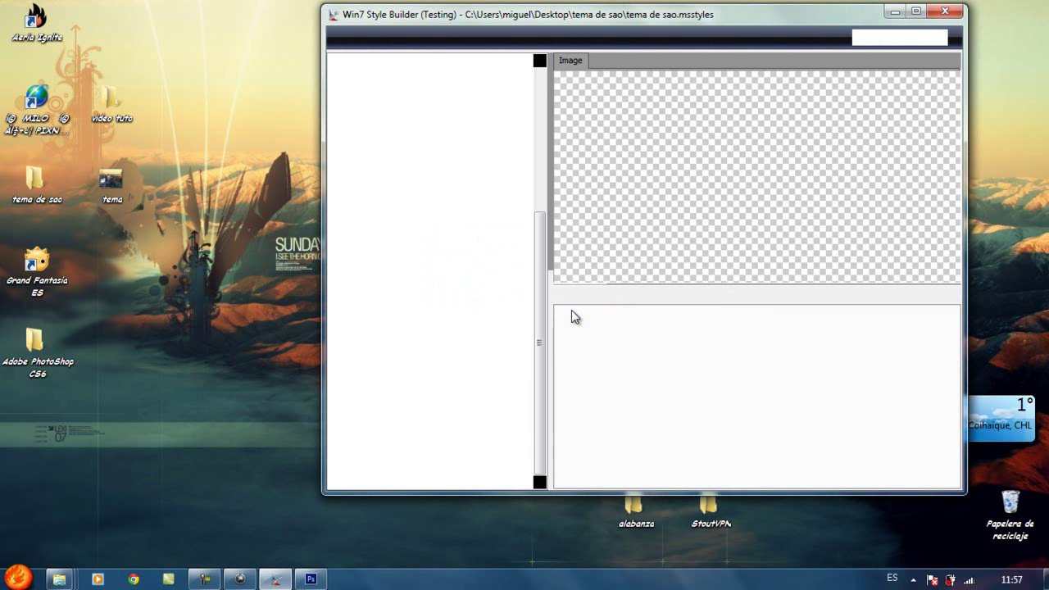
# Minimise Win7 Style Builder, inspect the hover image on the Start menu's places list, and restore the builder window.
pyautogui.click(894, 10)
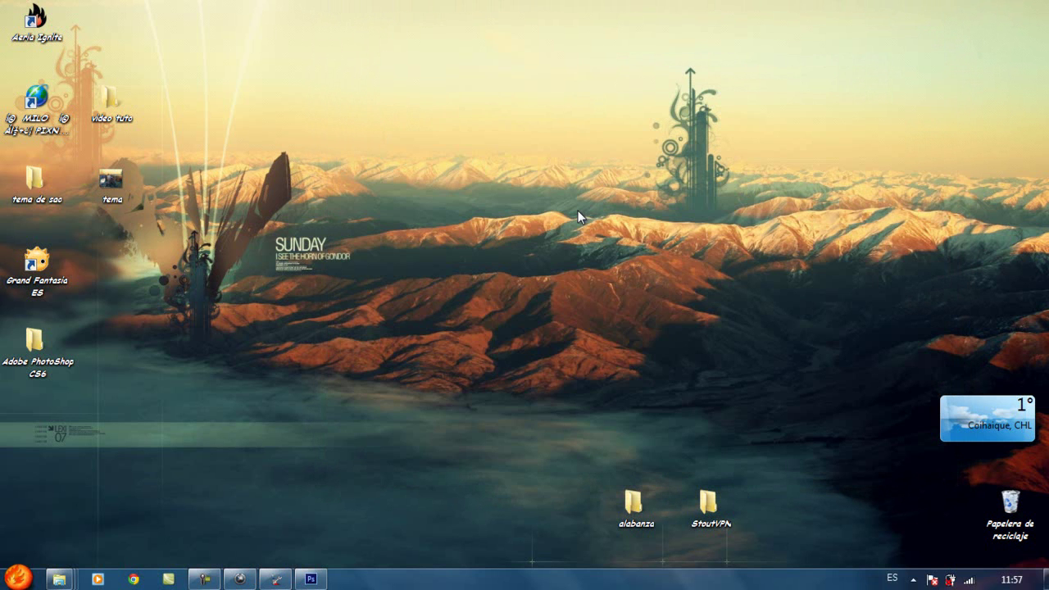
pyautogui.click(16, 584)
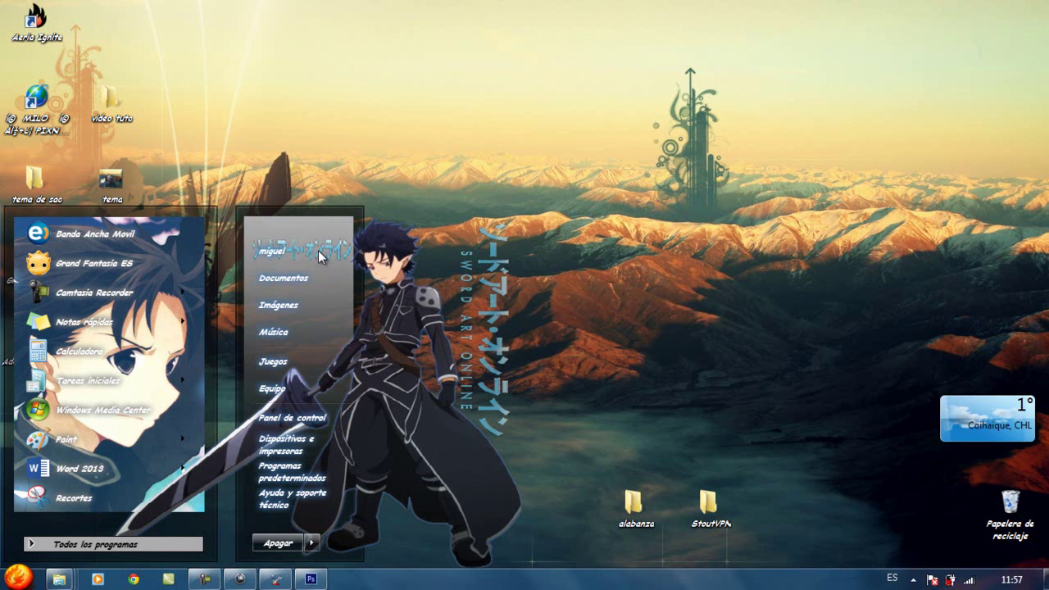
pyautogui.click(282, 579)
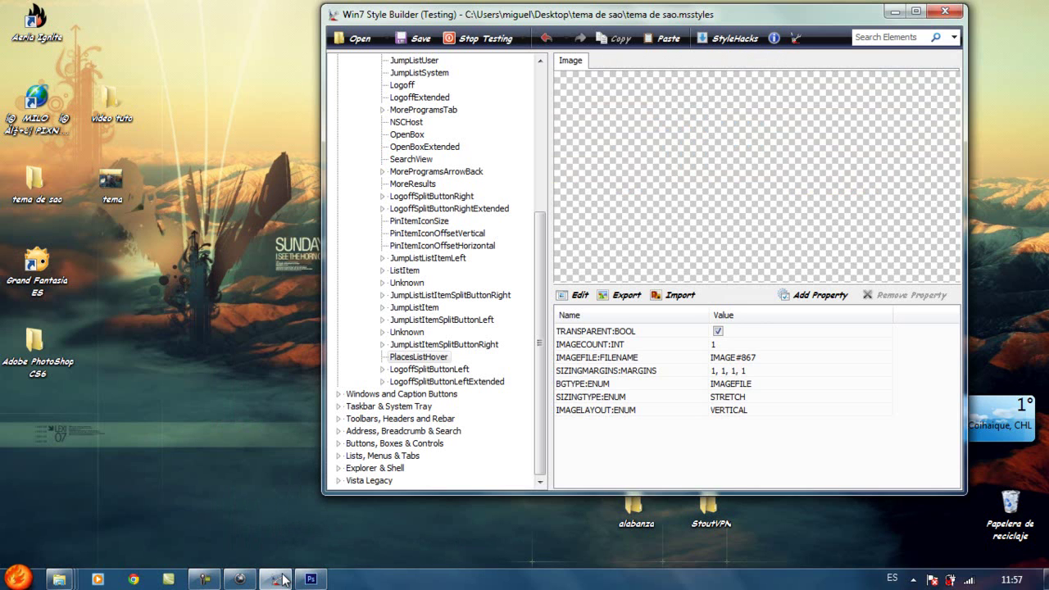
# Undo the sizing margin changes and the PlacesListHover image replacement.
pyautogui.click(546, 38)
pyautogui.click(546, 38)
pyautogui.click(546, 38)
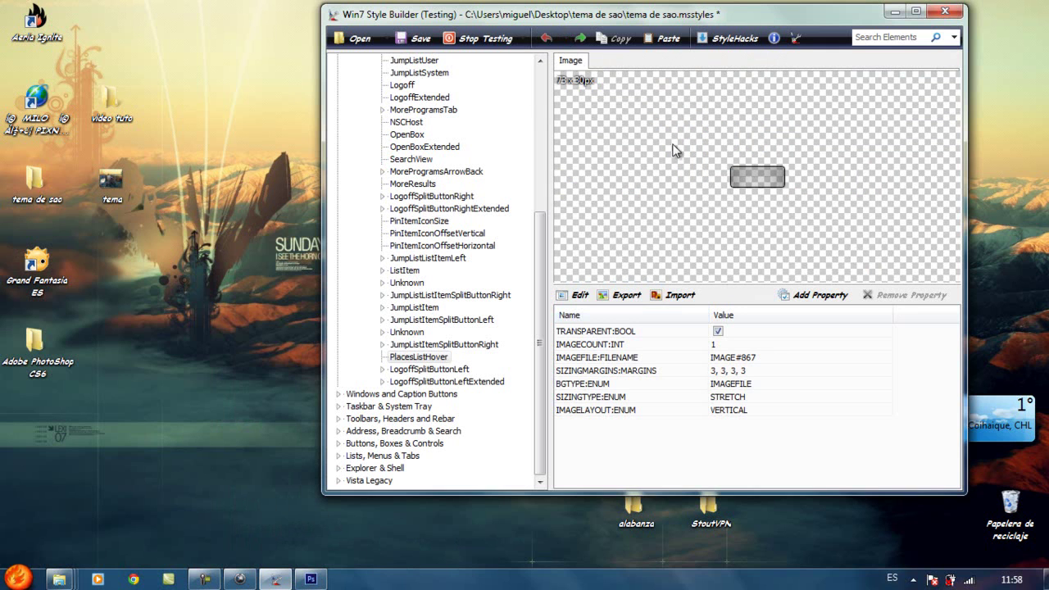
# Check the Start menu and export the original PlacesListHover image as StartPanelPriv_PlacesListHoverImage in PNG format to tema de sao.
pyautogui.press('super')
pyautogui.press('super')
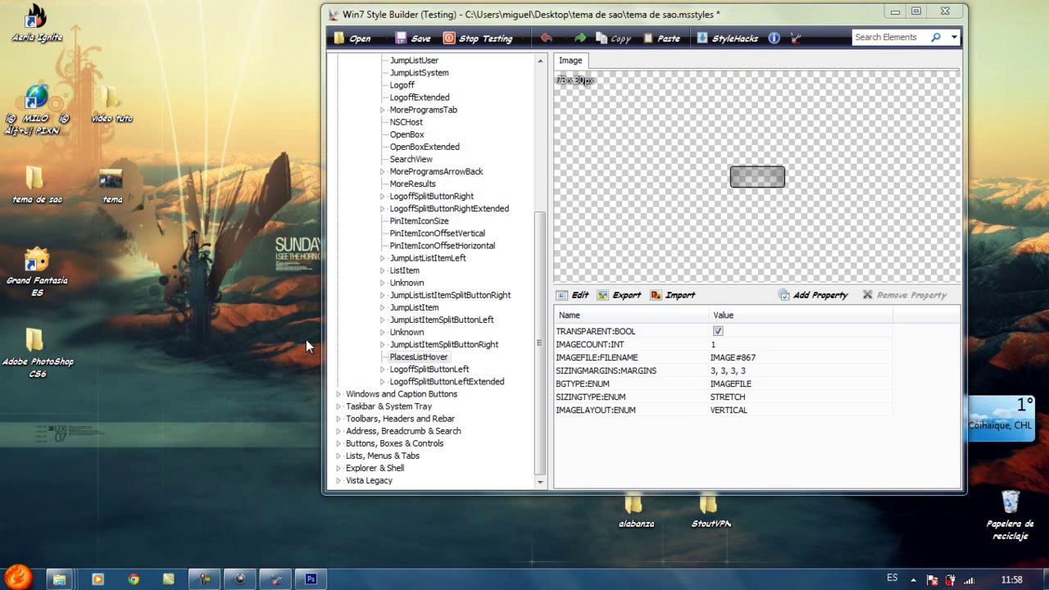
pyautogui.click(18, 578)
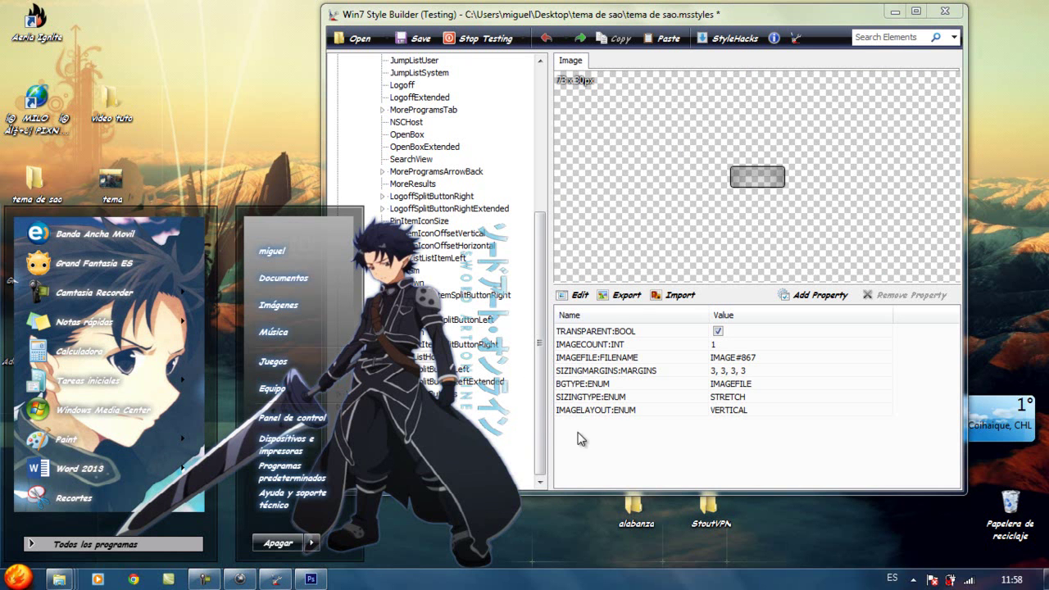
pyautogui.click(615, 297)
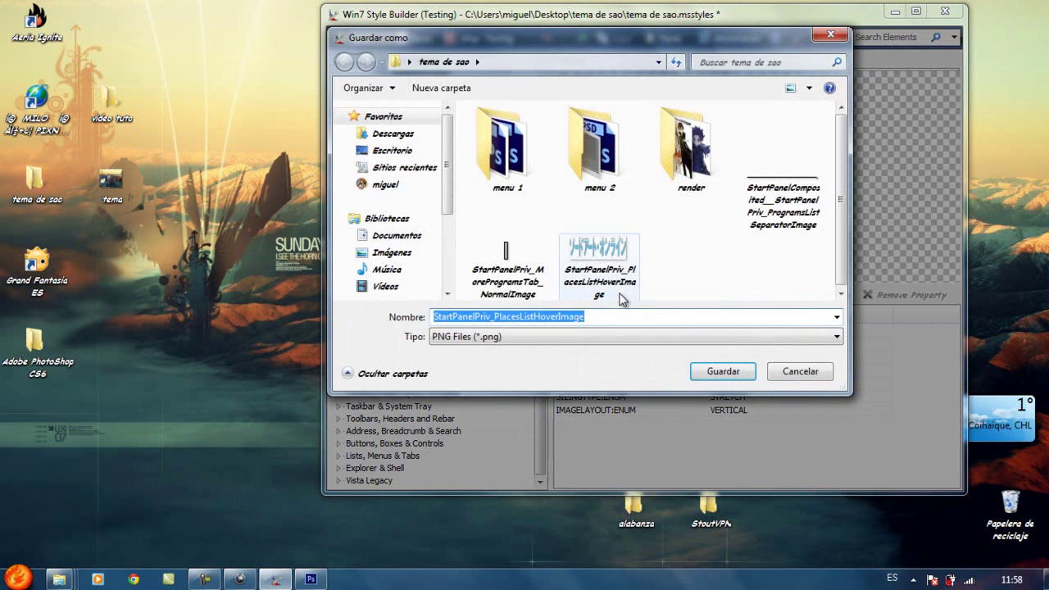
pyautogui.press('Return')
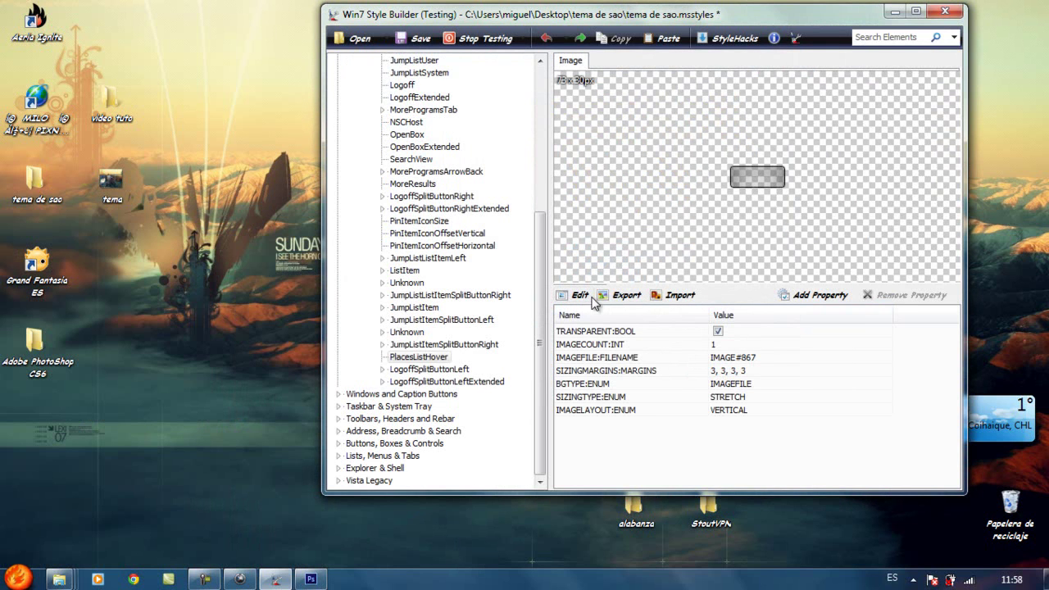
# Examine the Basic panel elements from PinItemIconOffsetHorizontal through JumpListItemSplitButtonRight, and MoreProgramsArrow, viewing their images and properties.
pyautogui.click(434, 247)
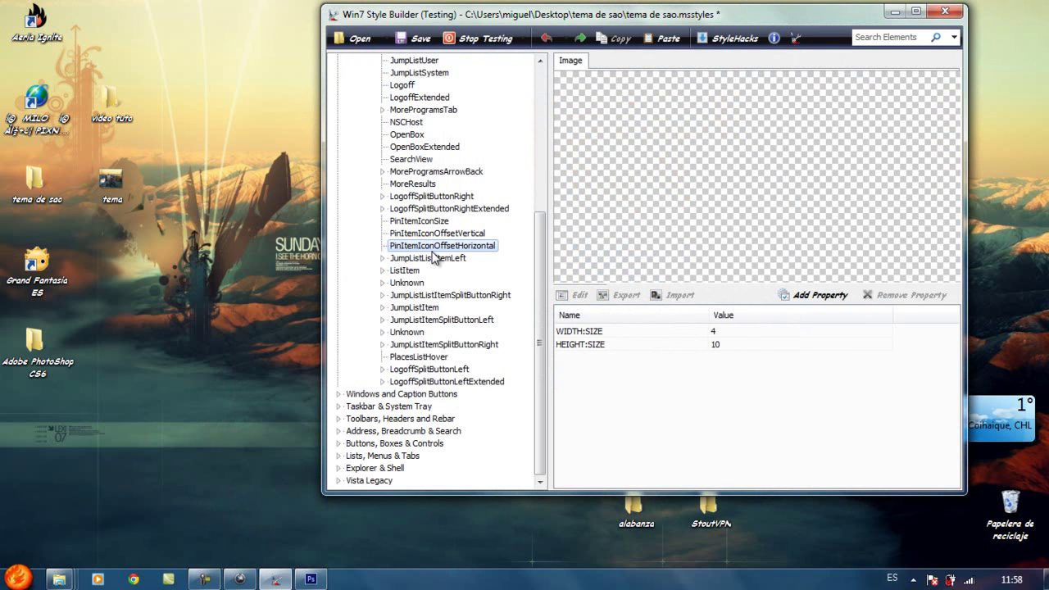
pyautogui.click(427, 259)
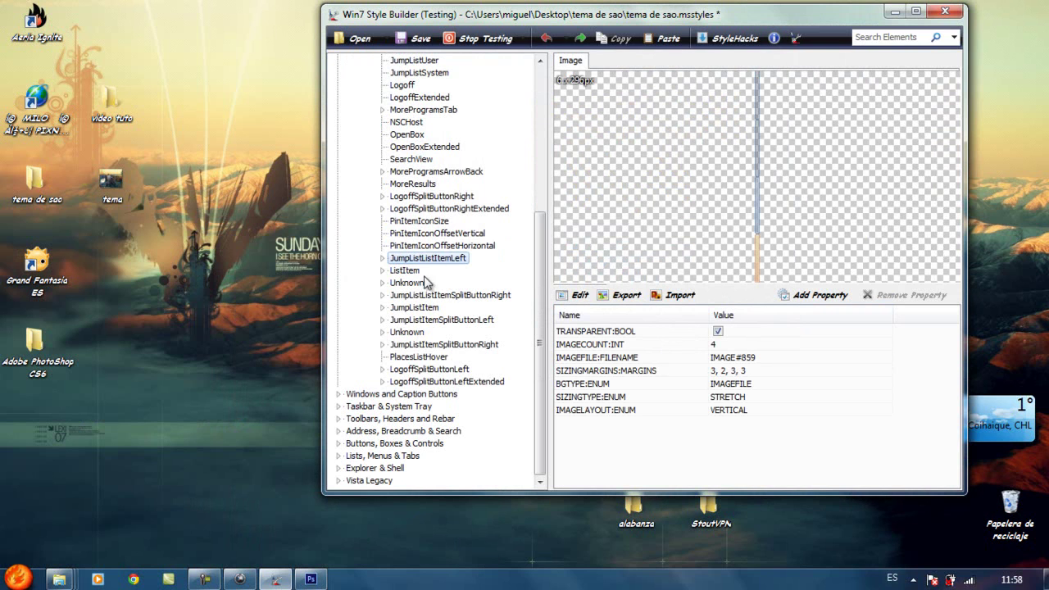
pyautogui.click(405, 271)
pyautogui.click(407, 284)
pyautogui.click(410, 296)
pyautogui.click(406, 307)
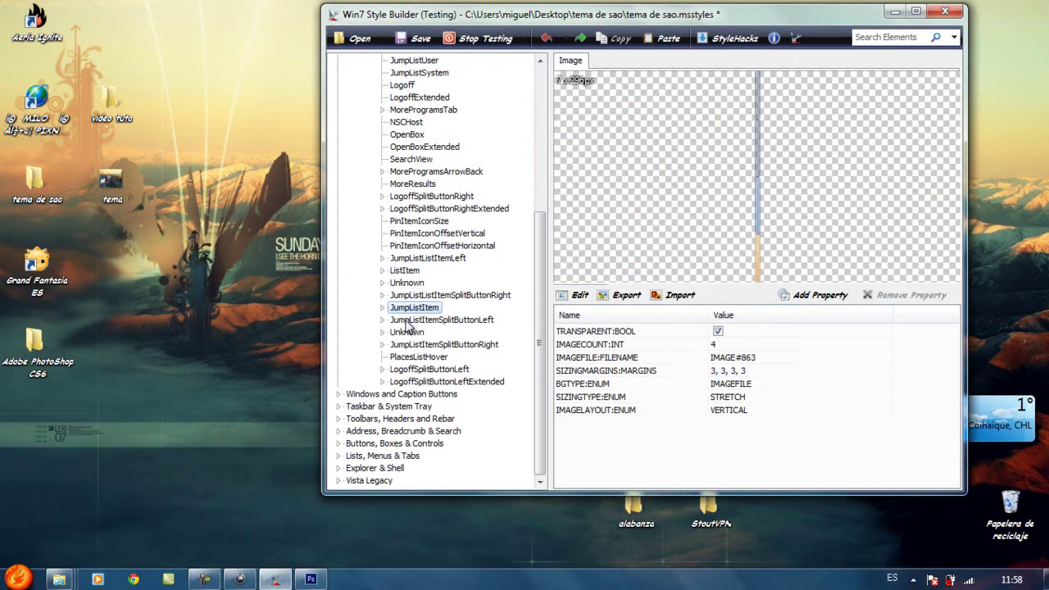
pyautogui.click(409, 321)
pyautogui.click(407, 332)
pyautogui.click(414, 345)
pyautogui.click(755, 528)
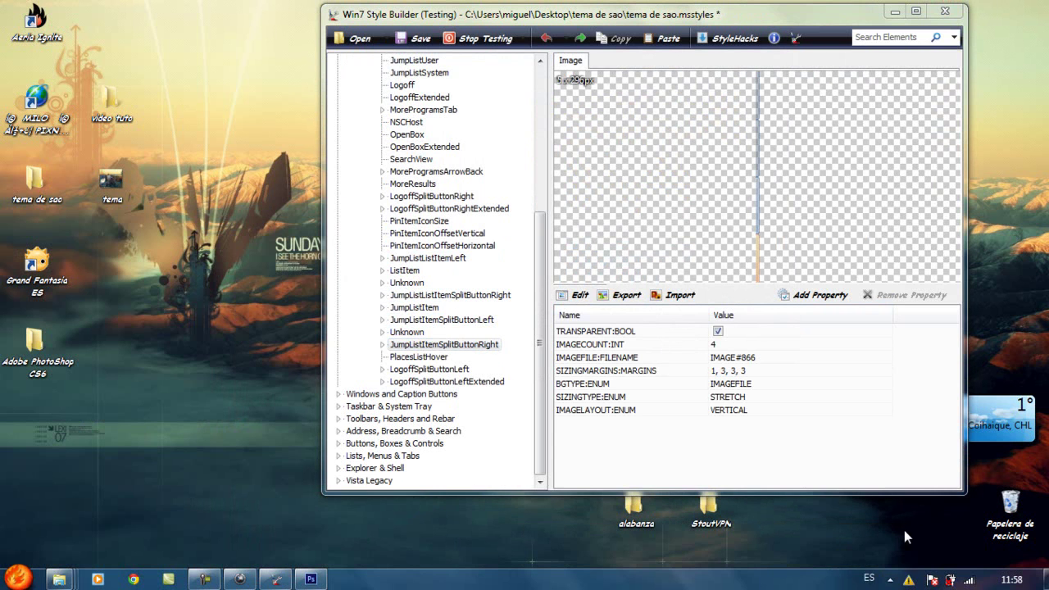
pyautogui.moveTo(542, 358); pyautogui.dragTo(534, 246)
pyautogui.click(420, 148)
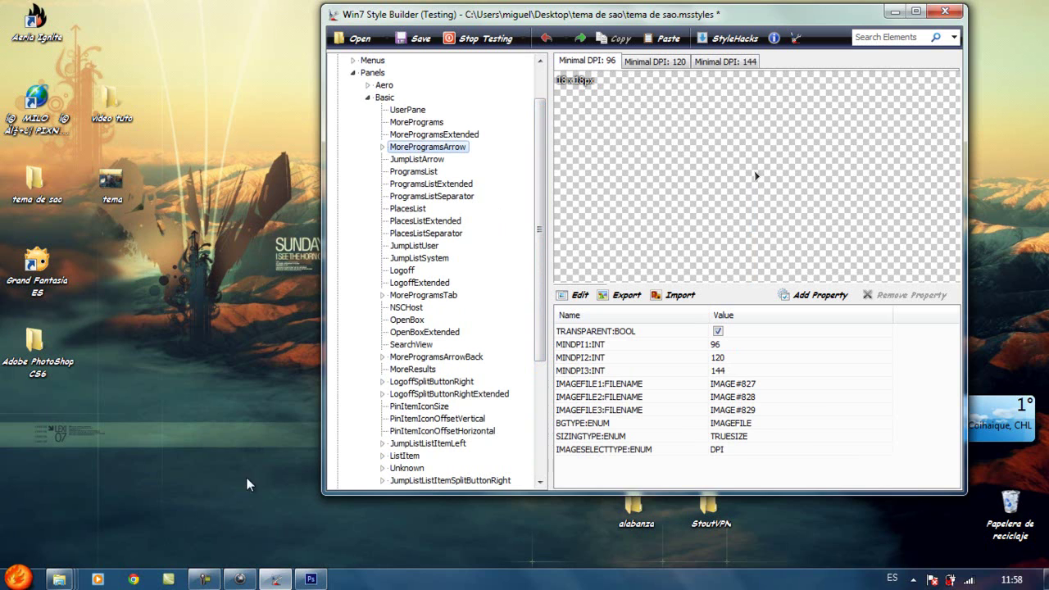
pyautogui.click(205, 579)
pyautogui.click(205, 579)
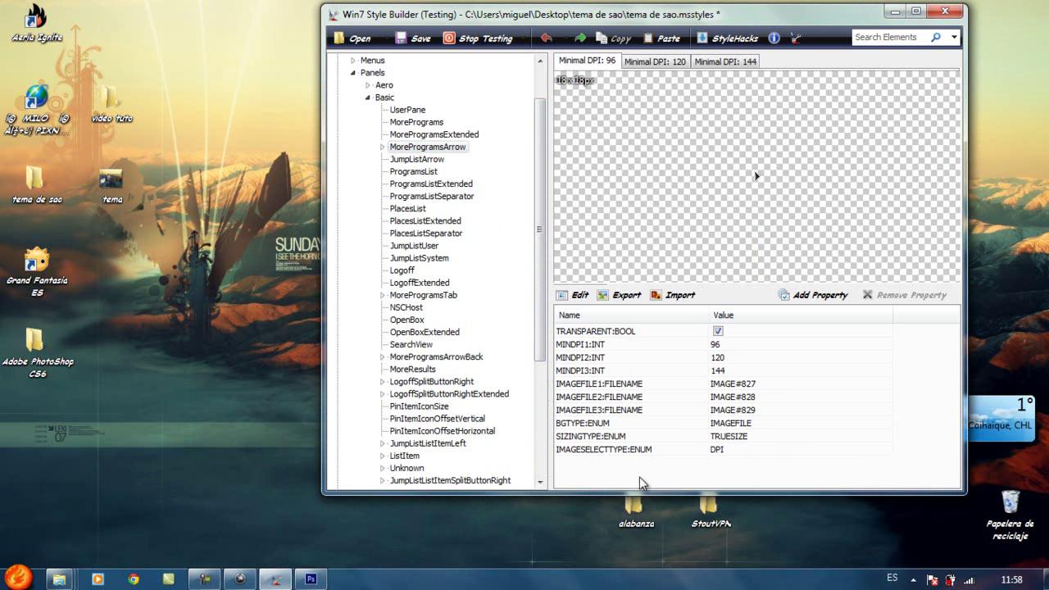
# Stop testing the theme and save the style over the existing tema de sao file, agreeing to revert to Aero.
pyautogui.click(445, 39)
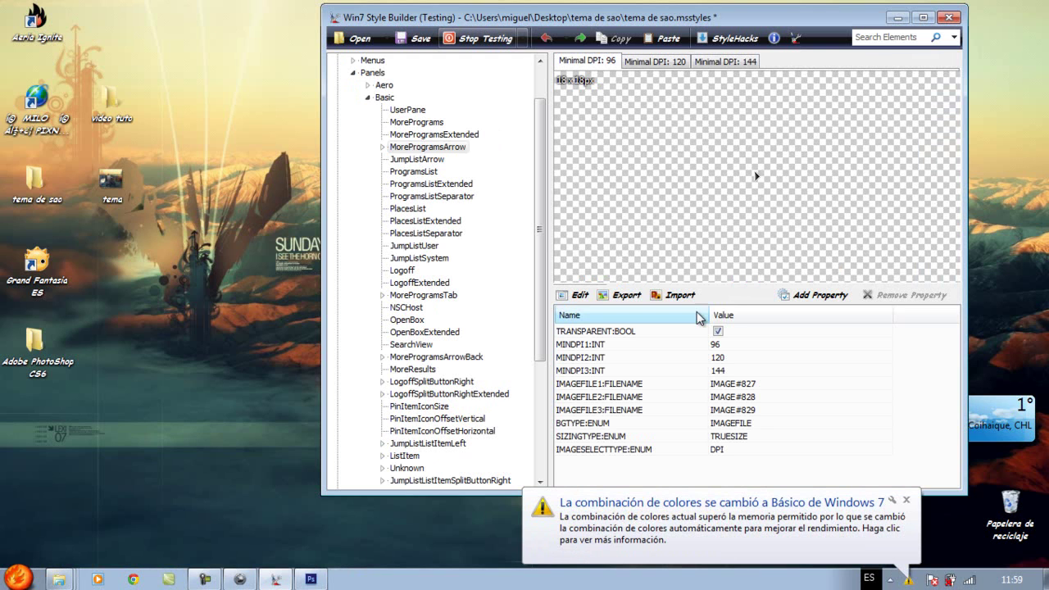
pyautogui.click(906, 500)
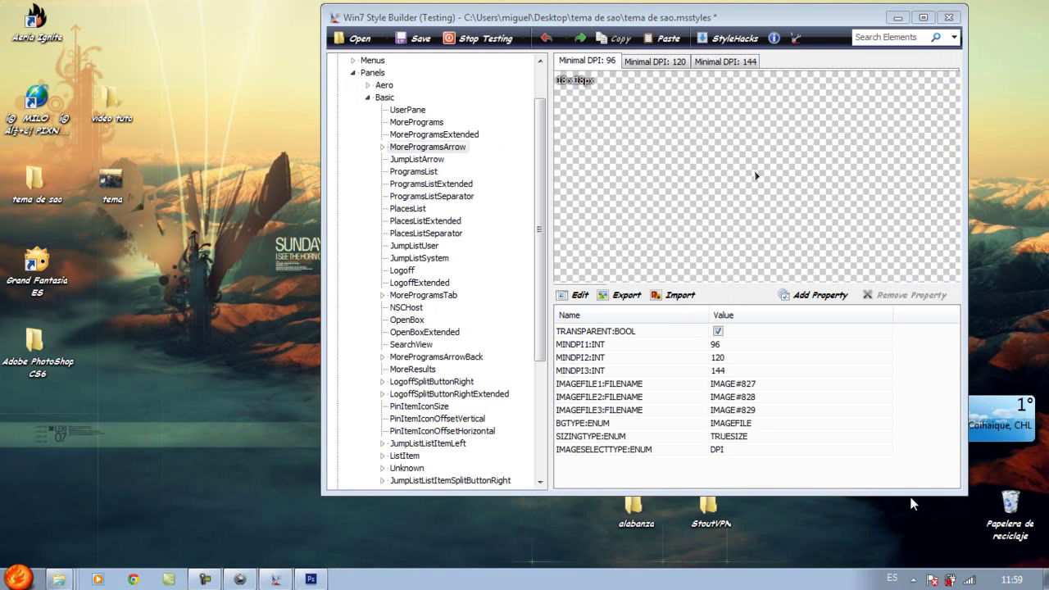
pyautogui.click(416, 41)
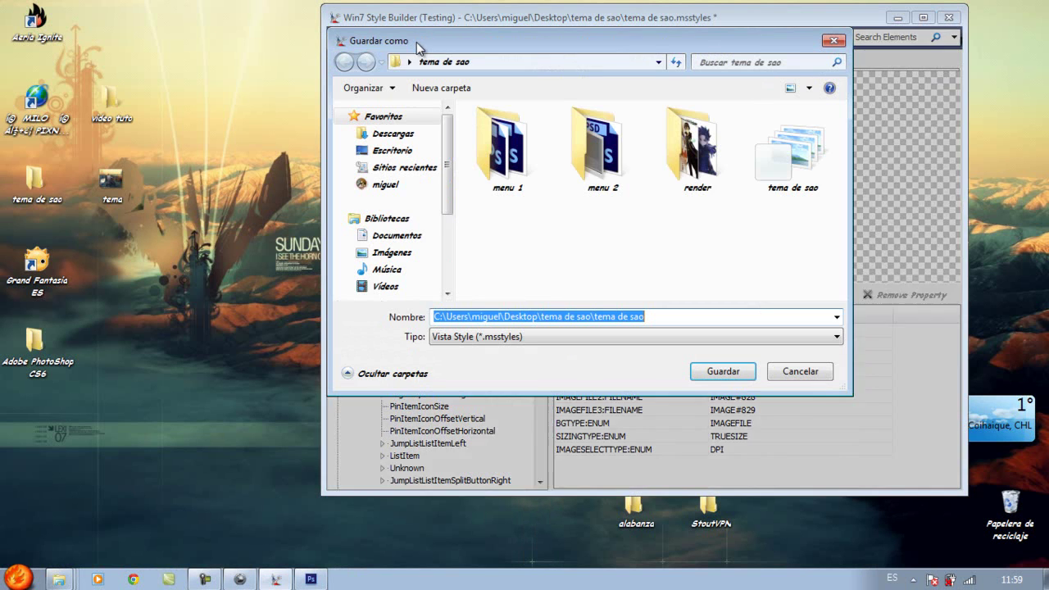
pyautogui.doubleClick(785, 166)
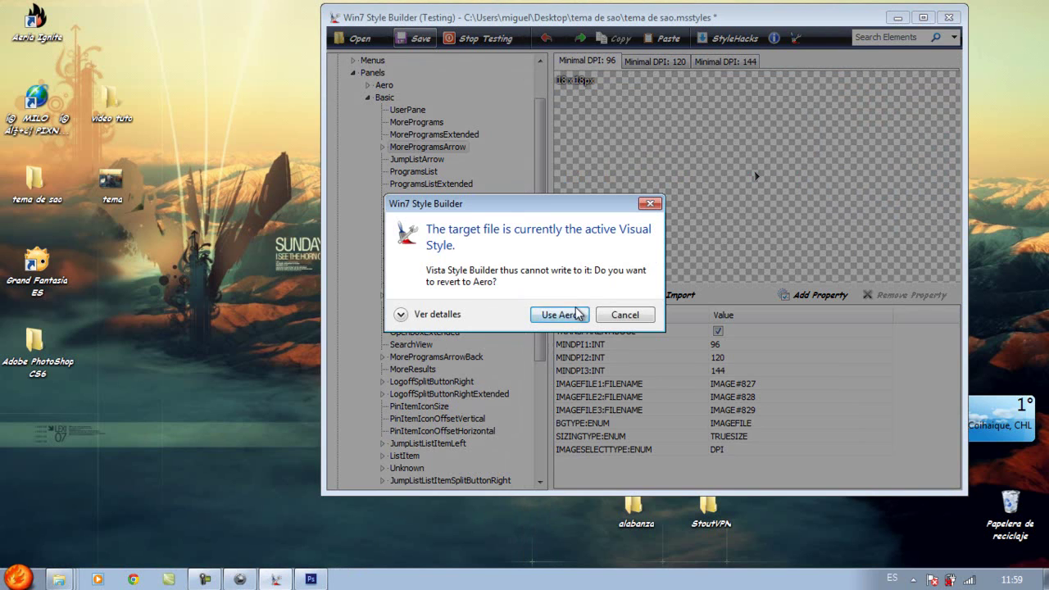
pyautogui.click(579, 312)
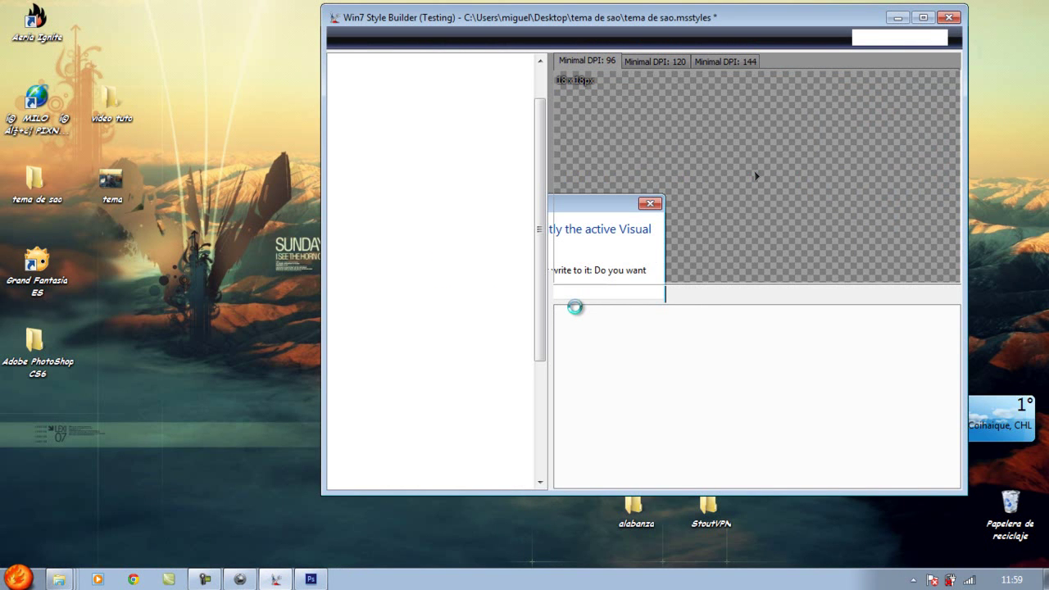